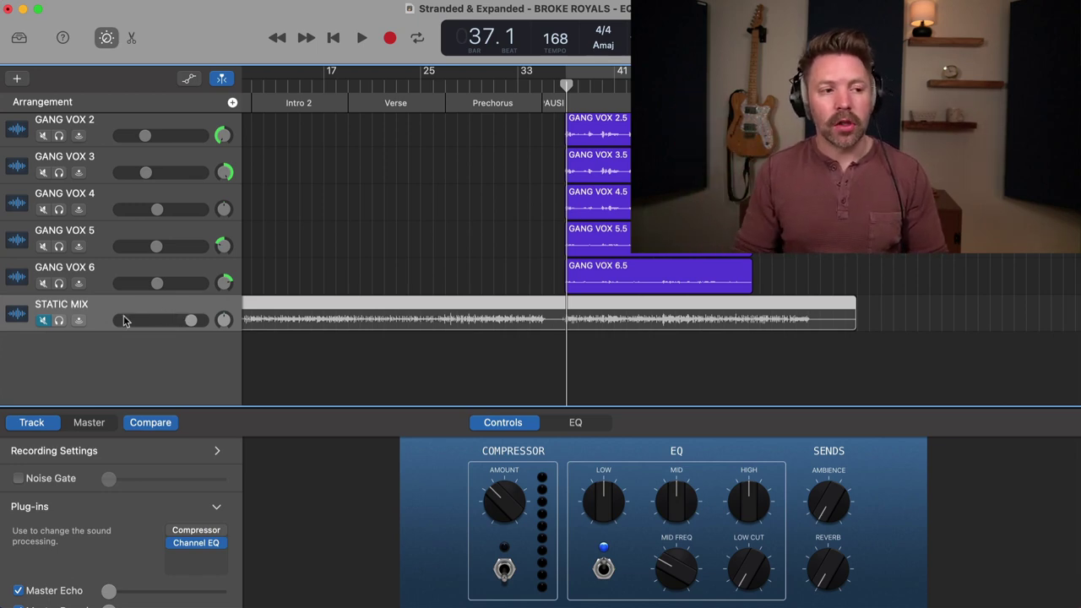
Toggle solo on the STATIC MIX track to compare the song without EQ against the full mix, and stop playback
left_click(60, 322)
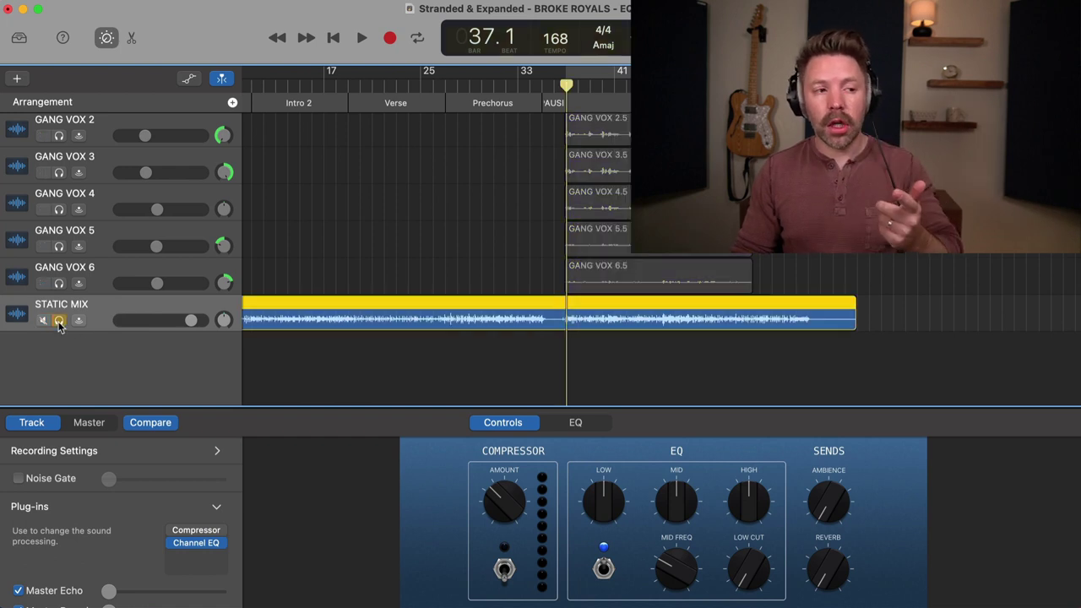
left_click(59, 321)
key("m")
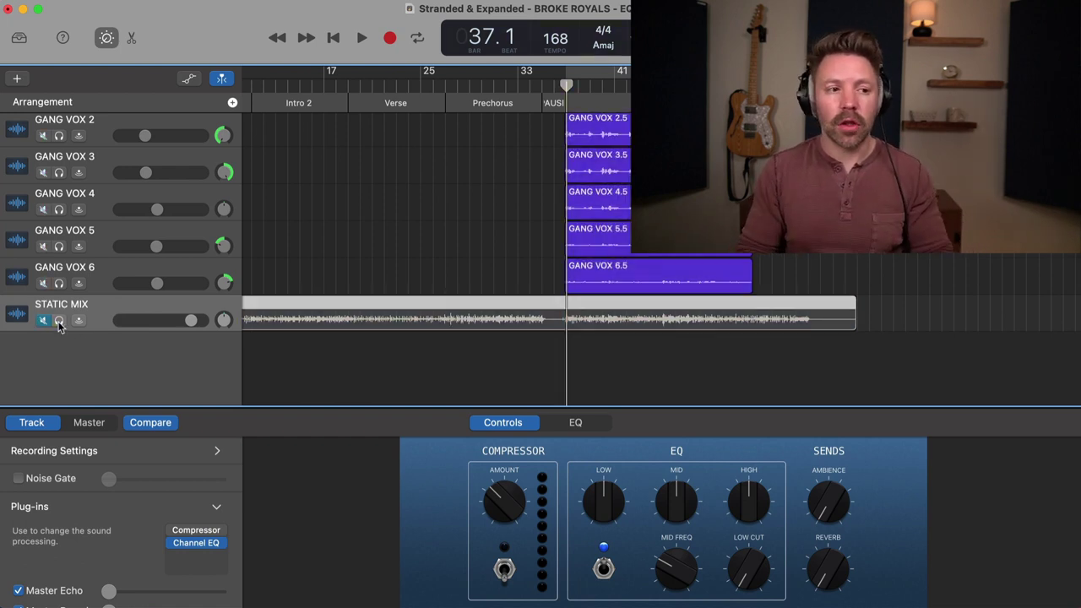
left_click(60, 322)
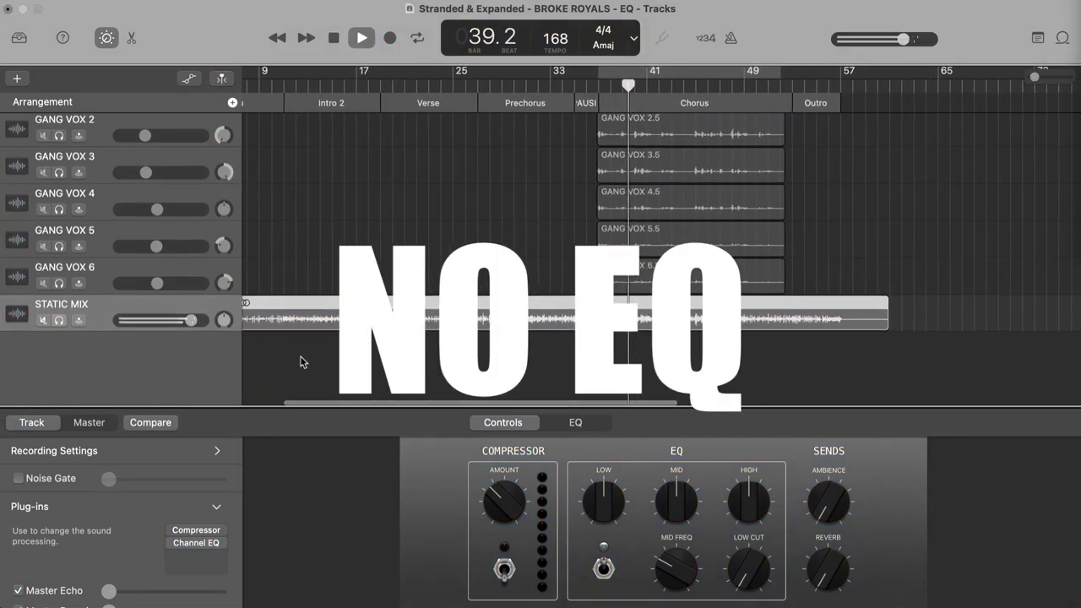
left_click(59, 322)
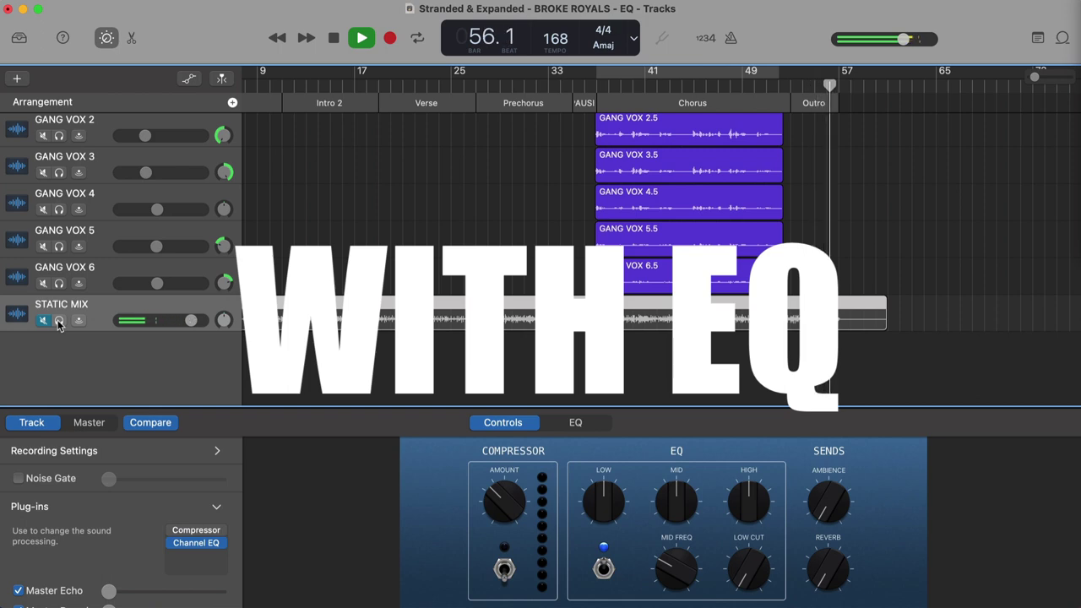
key("space")
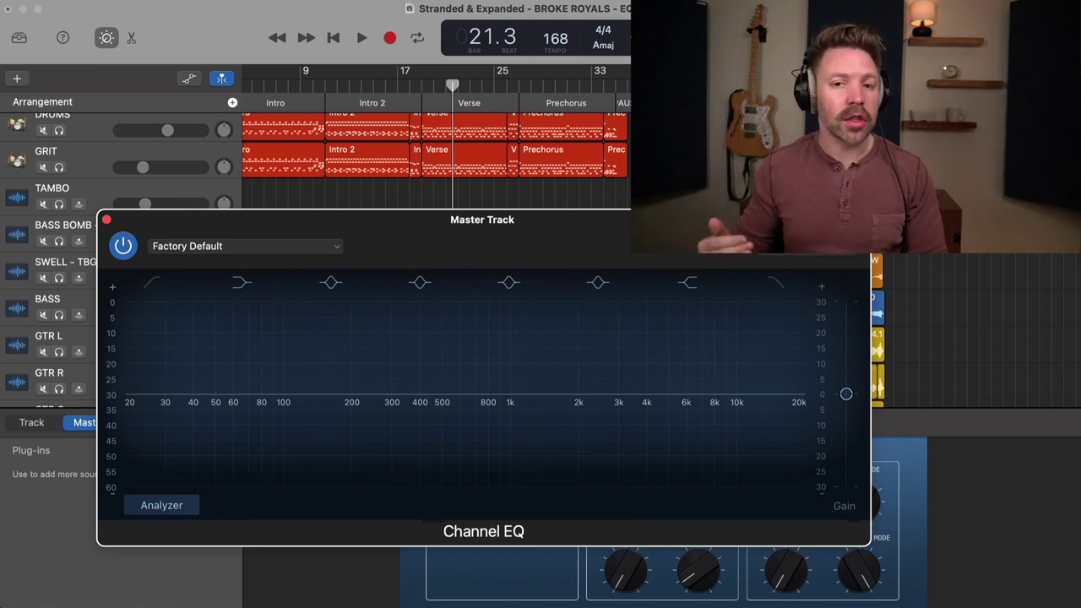
Shape the master Channel EQ with a +0.6 dB bell at 246 Hz, a +8.4 dB high shelf at 4720 Hz and a +11.5 dB low shelf at 91.5 Hz
left_click_drag(608, 267, 596, 263)
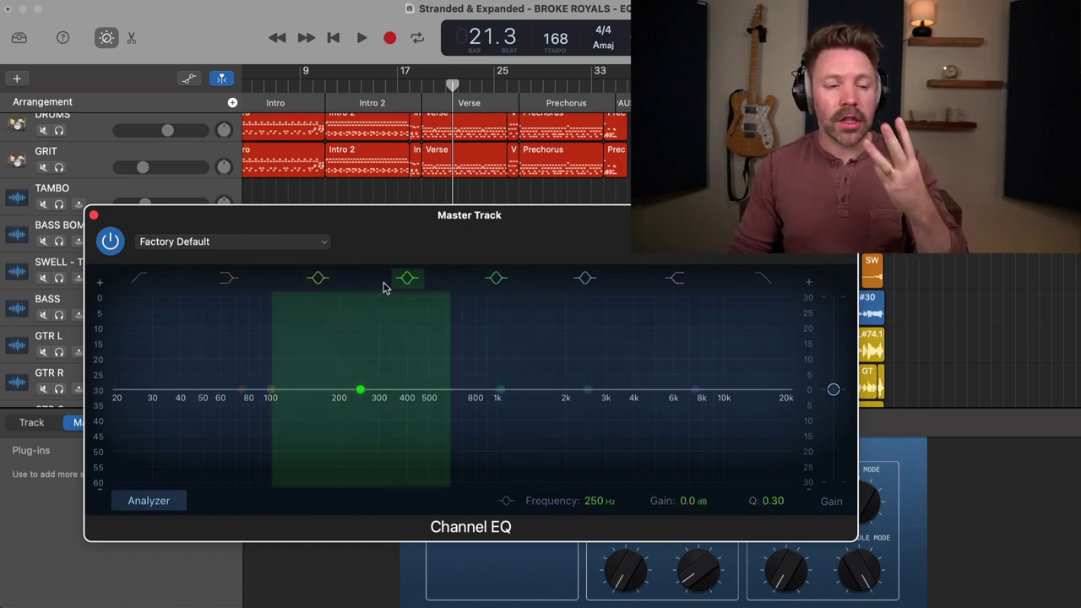
mouse_move(360, 388)
left_mouse_down()
mouse_move(364, 343)
mouse_move(366, 353)
mouse_move(375, 339)
mouse_move(367, 444)
mouse_move(364, 398)
left_mouse_up()
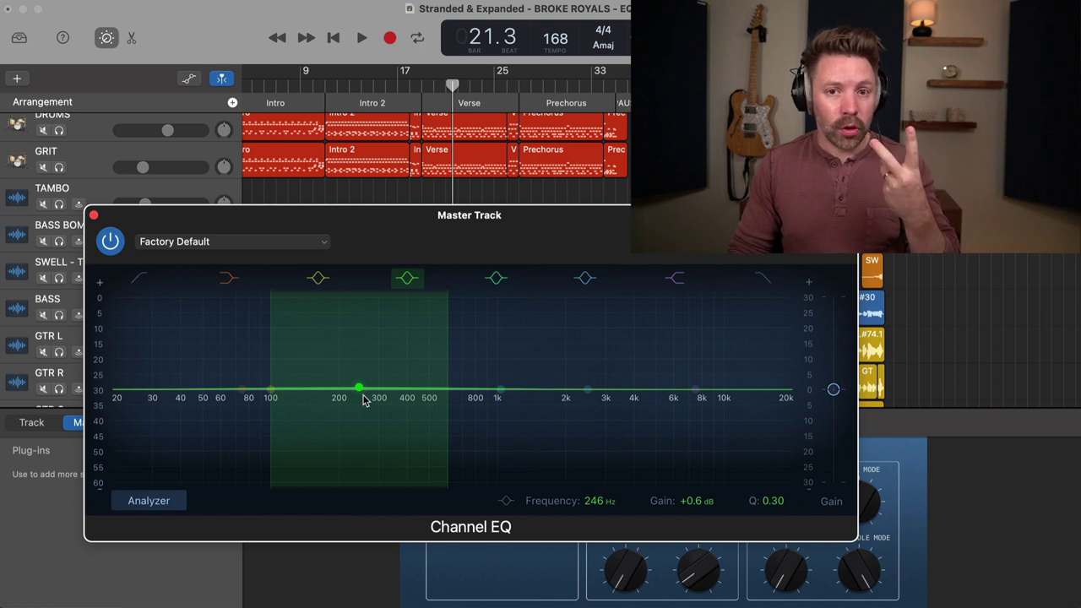
left_click_drag(695, 392, 647, 385)
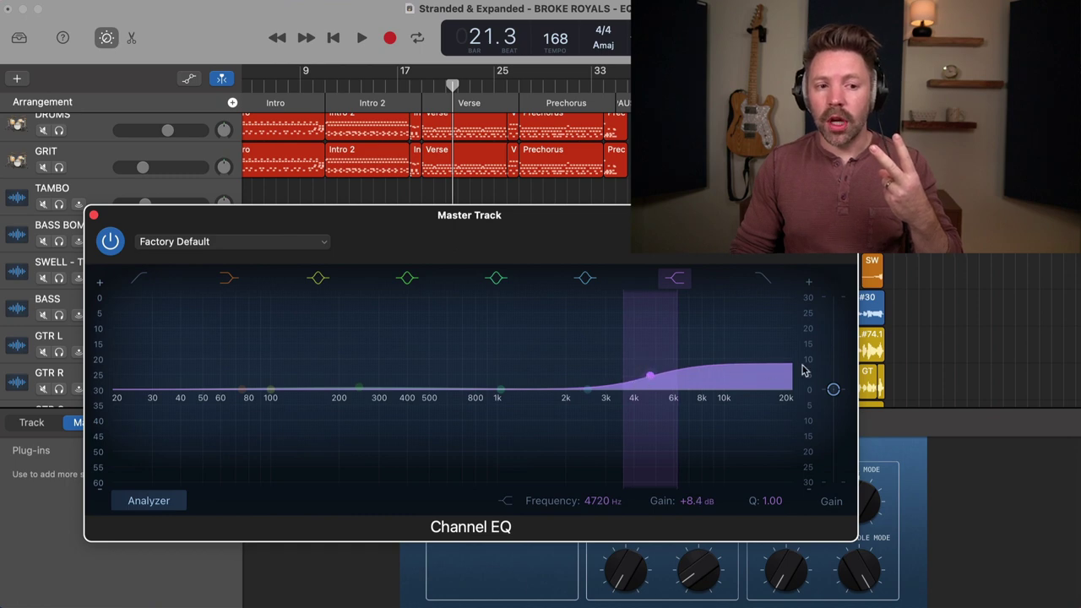
left_click_drag(245, 390, 262, 368)
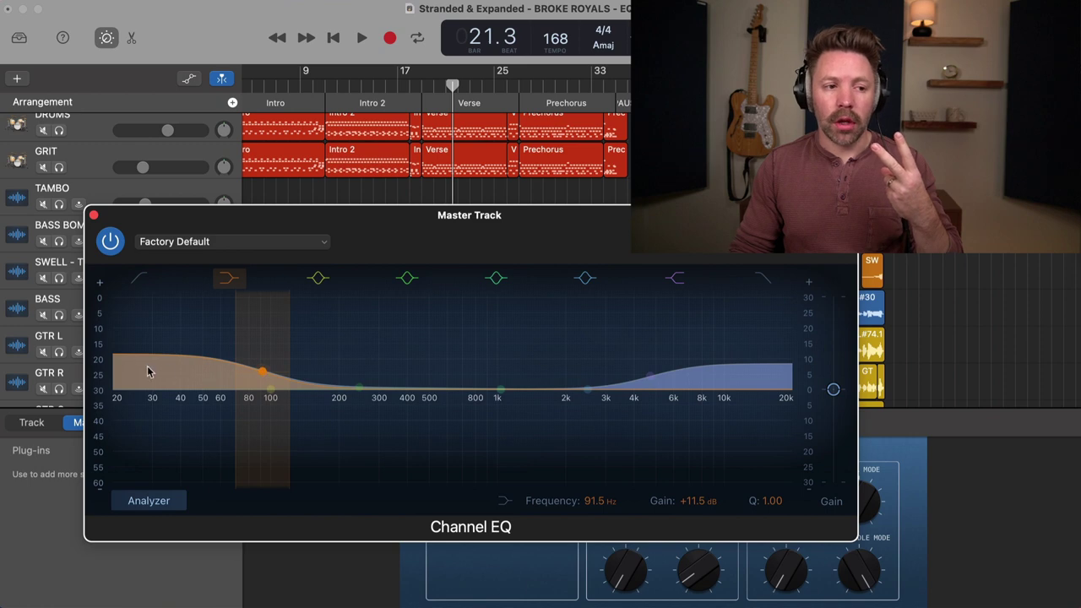
Enable a low cut at 99.5 Hz with a 48 dB/Oct slope and a high cut at 4780 Hz on the master EQ
left_click(128, 279)
left_click_drag(116, 392, 272, 399)
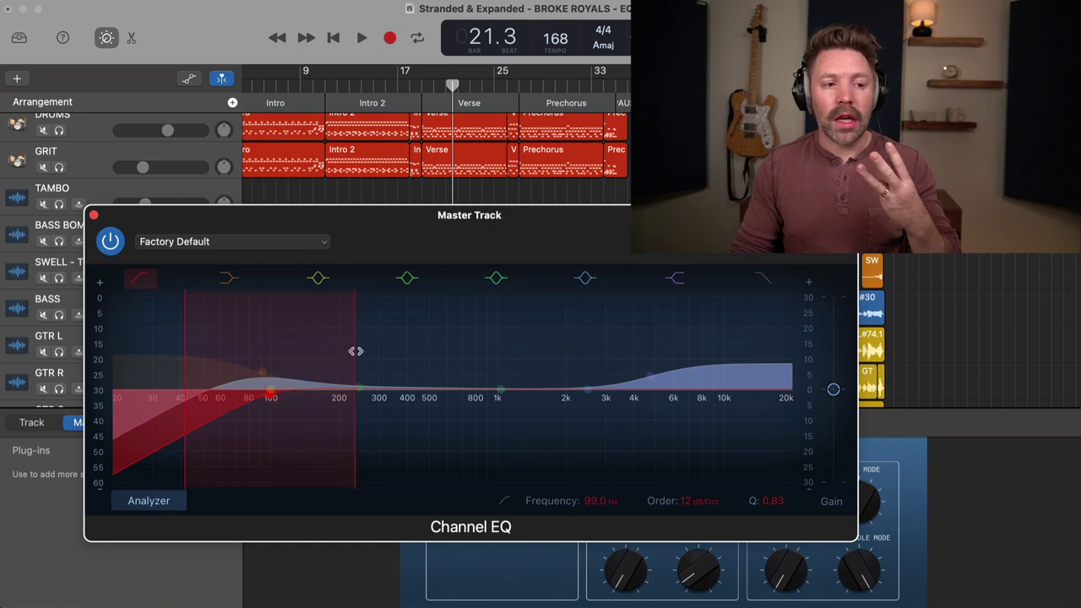
scroll(355, 349, "up", 3)
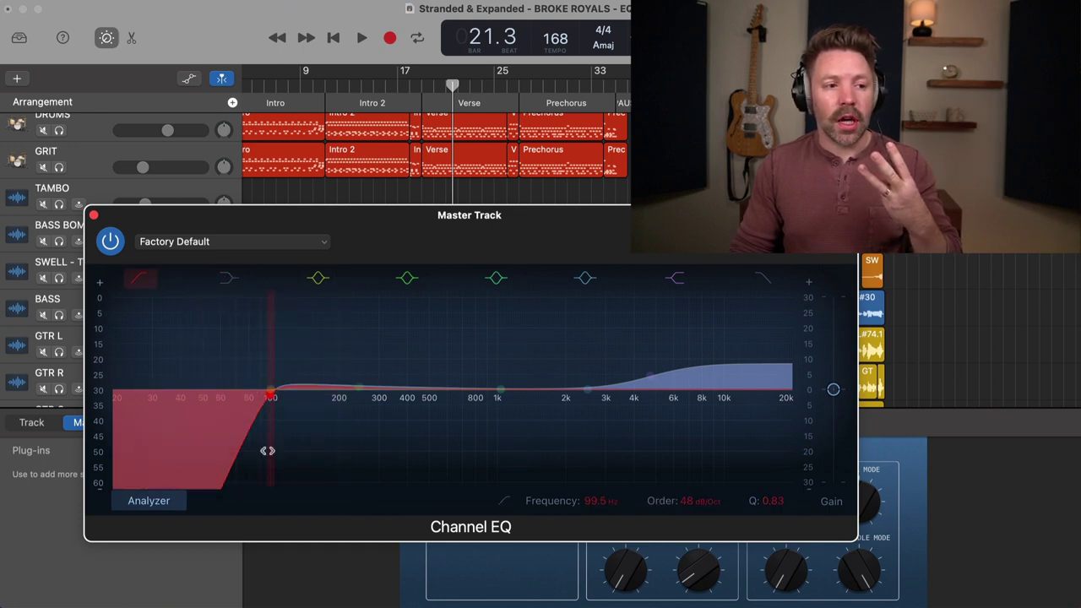
left_click(764, 278)
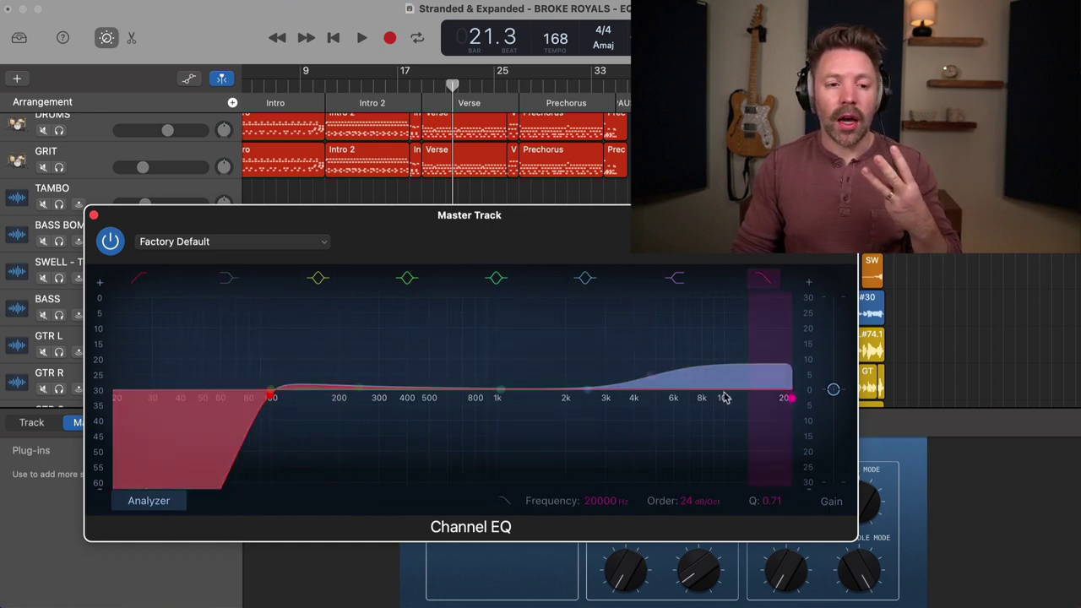
left_click_drag(781, 398, 642, 400)
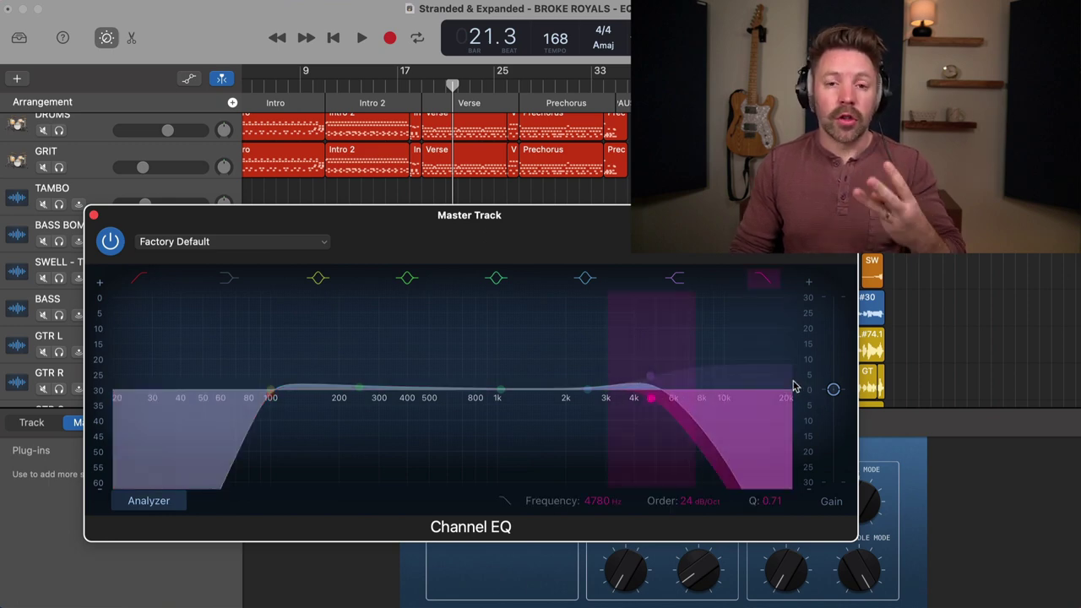
Try the high shelf at 1360 Hz with a -6.9 dB gain, and reset that band to its default
left_click_drag(797, 381, 757, 355)
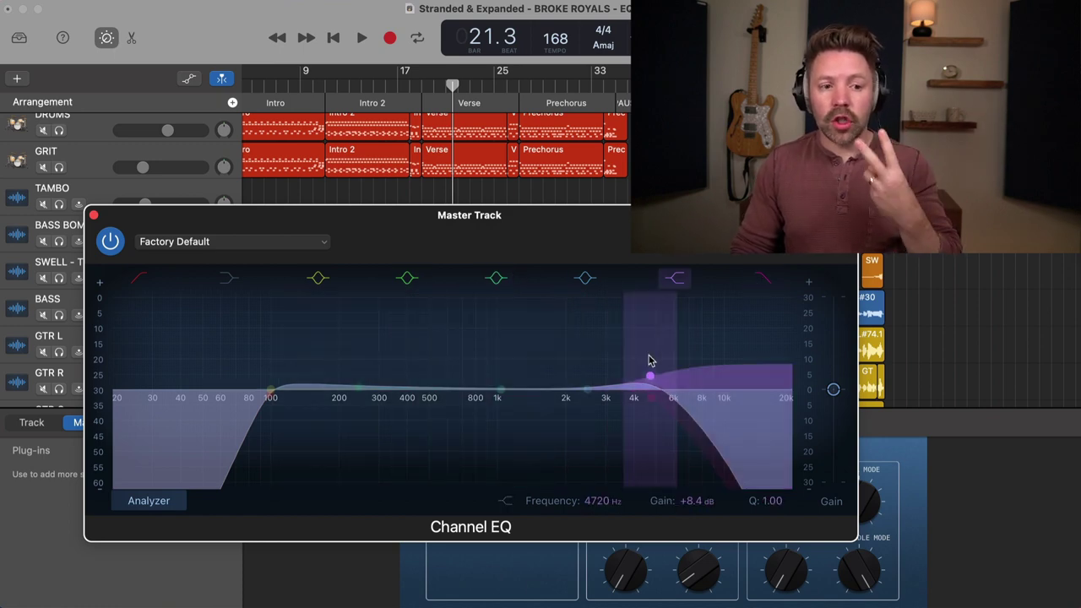
left_click_drag(653, 376, 529, 421)
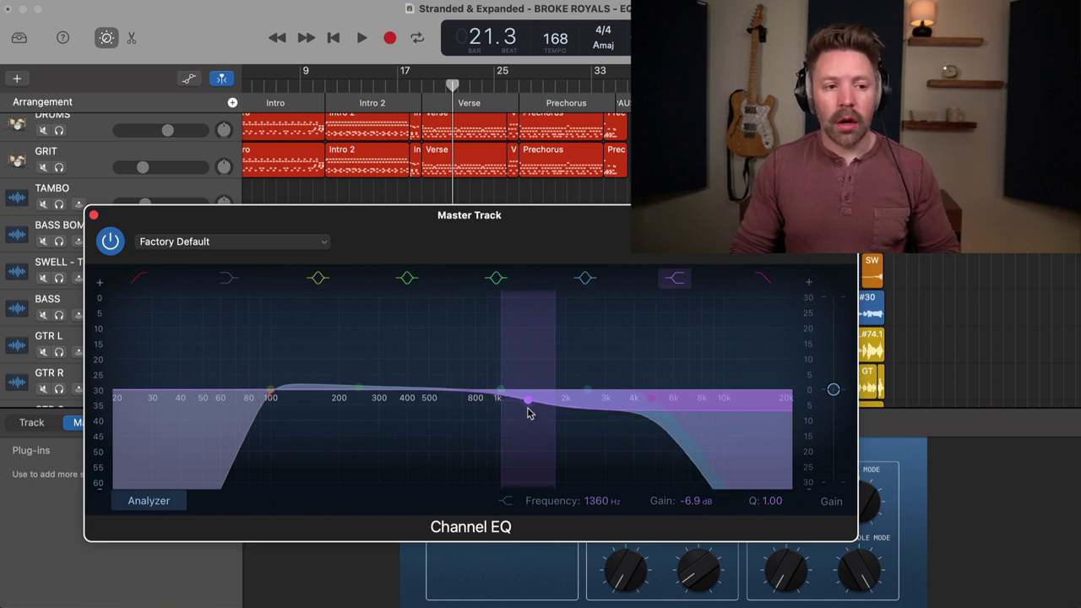
left_click(527, 410, "alt")
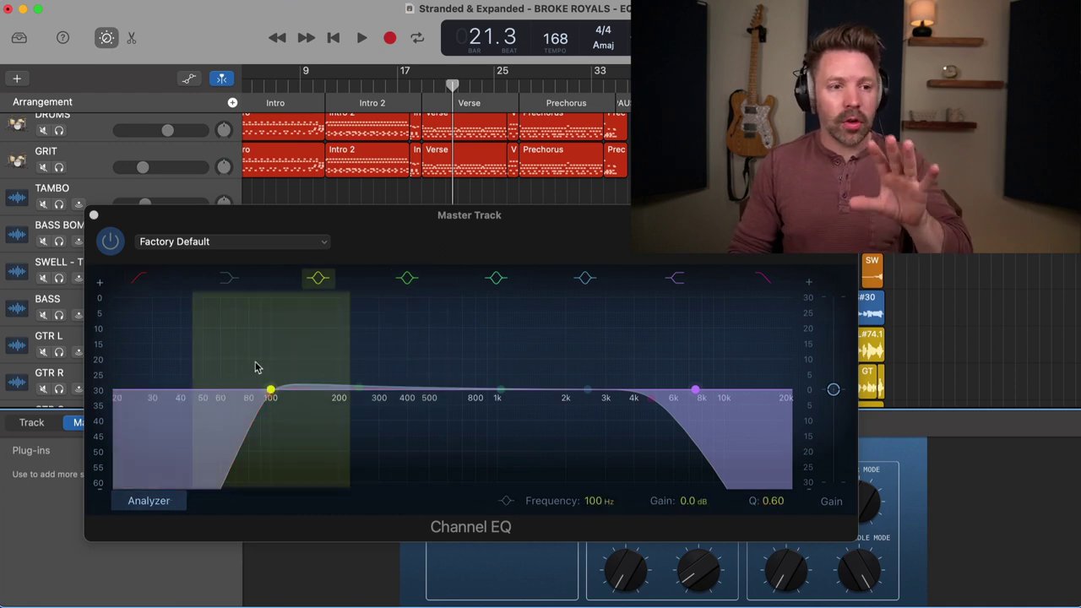
Turn off the analyzer and disable the low cut, low shelf, high shelf and high cut bands of the master EQ
left_click(164, 501)
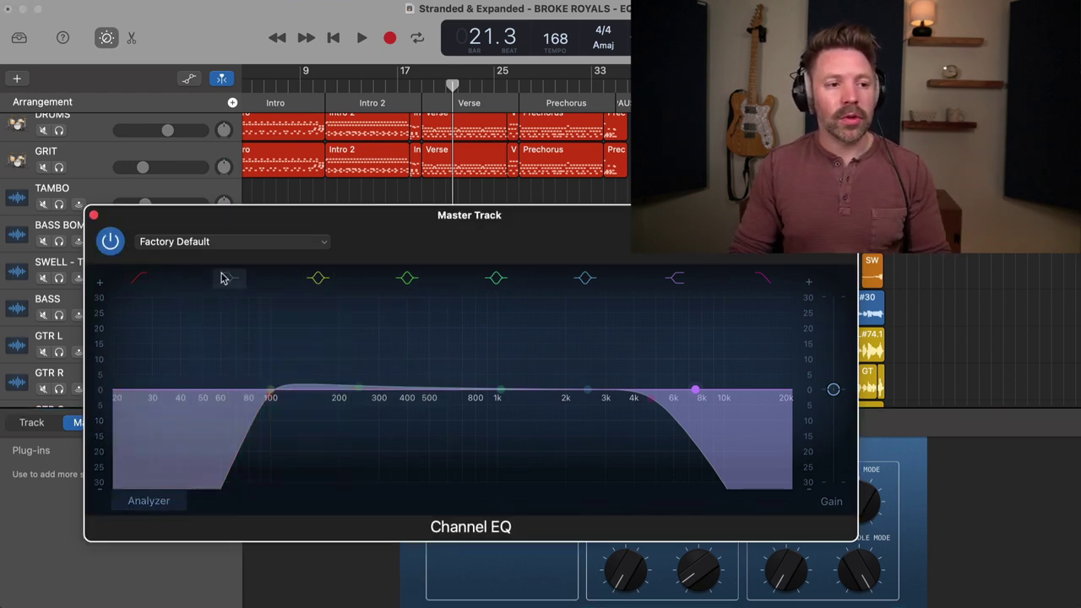
left_click(141, 279)
left_click(230, 279)
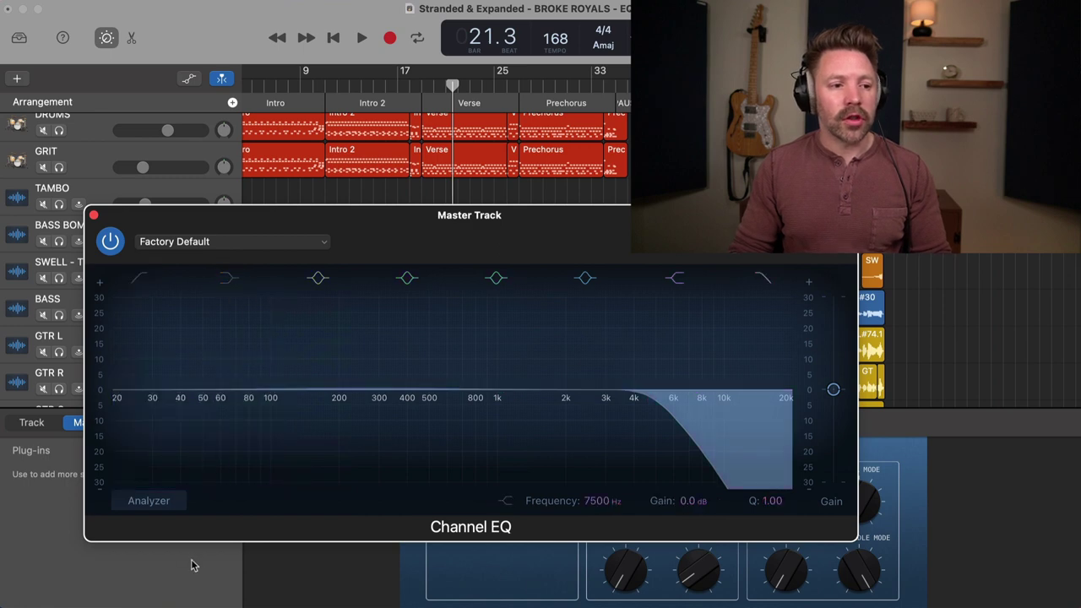
left_click(675, 278)
left_click(754, 281)
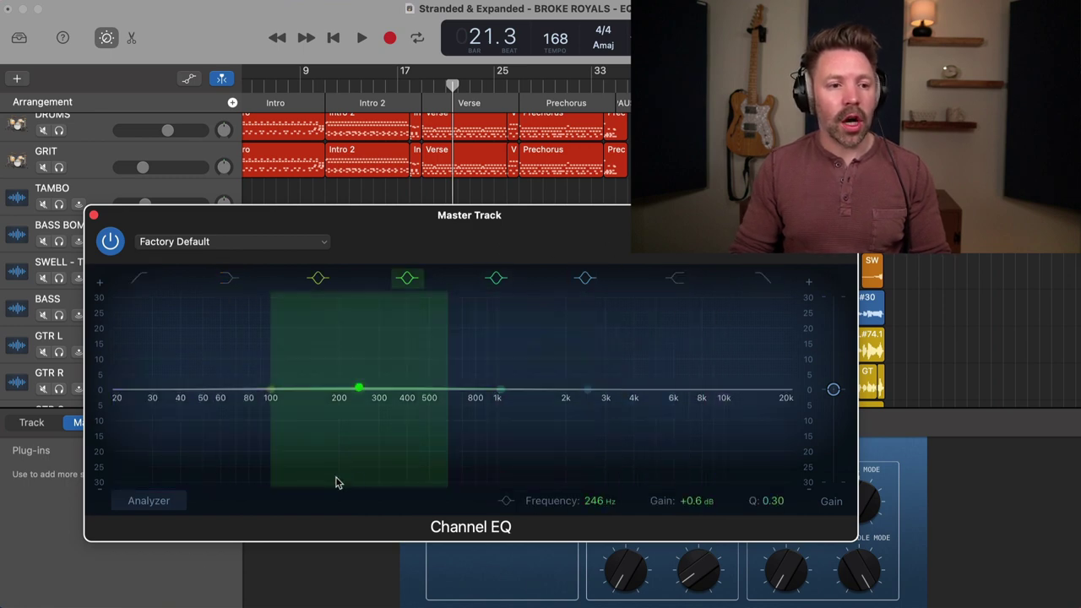
Play the song with the master EQ's analyzer on to examine the frequency spectrum, and stop playback
key("space")
left_click(155, 502)
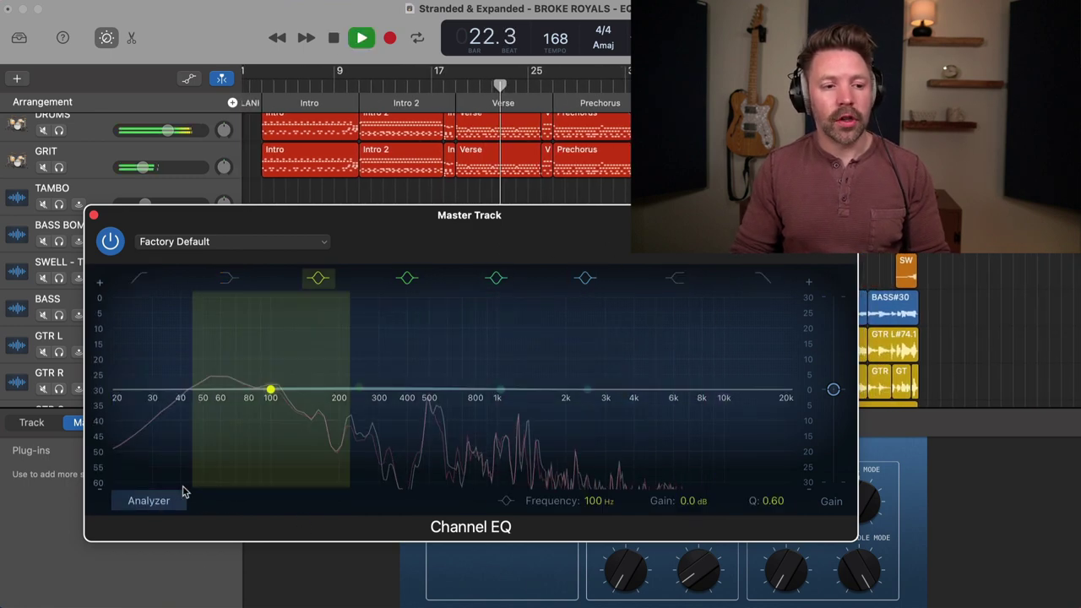
key("space")
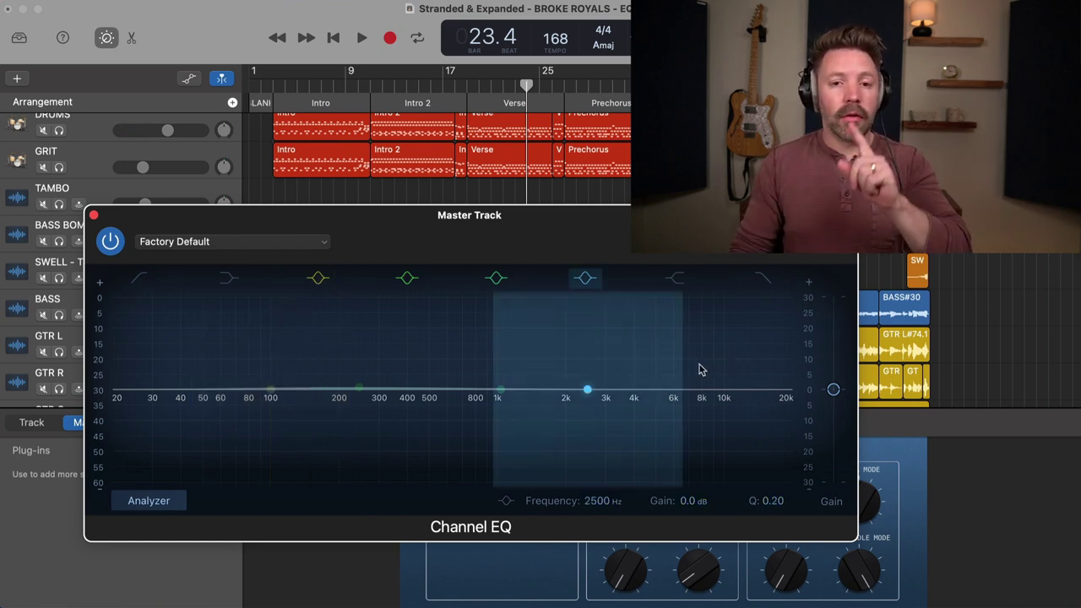
Try lowering the master EQ's overall output gain to -4.3 dB, and reset it to its default
mouse_move(833, 389)
left_mouse_down()
mouse_move(832, 367)
mouse_move(833, 409)
left_mouse_up()
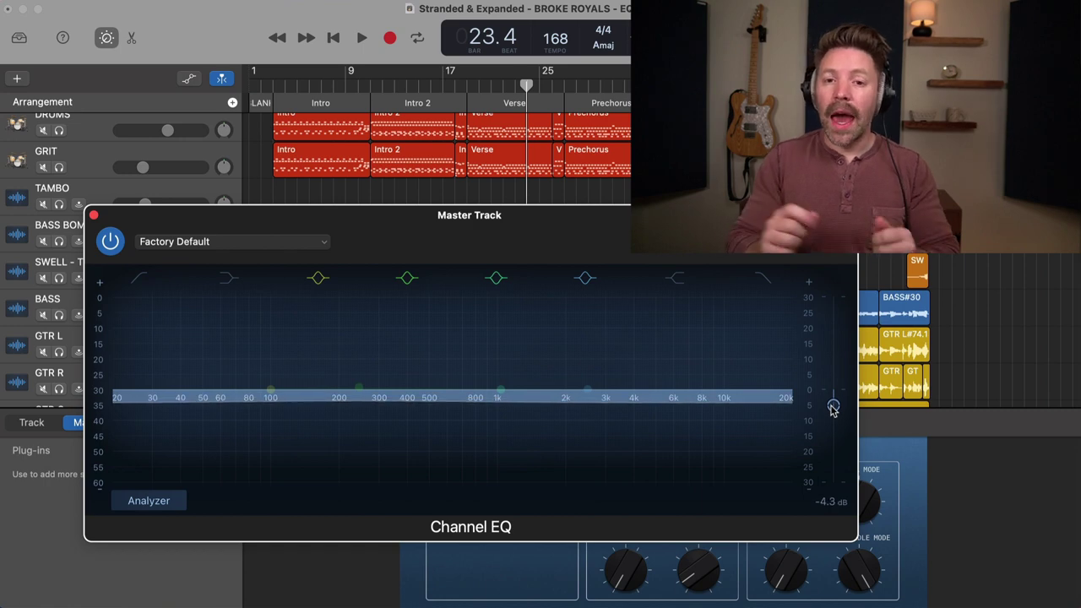
left_click(832, 408, "alt")
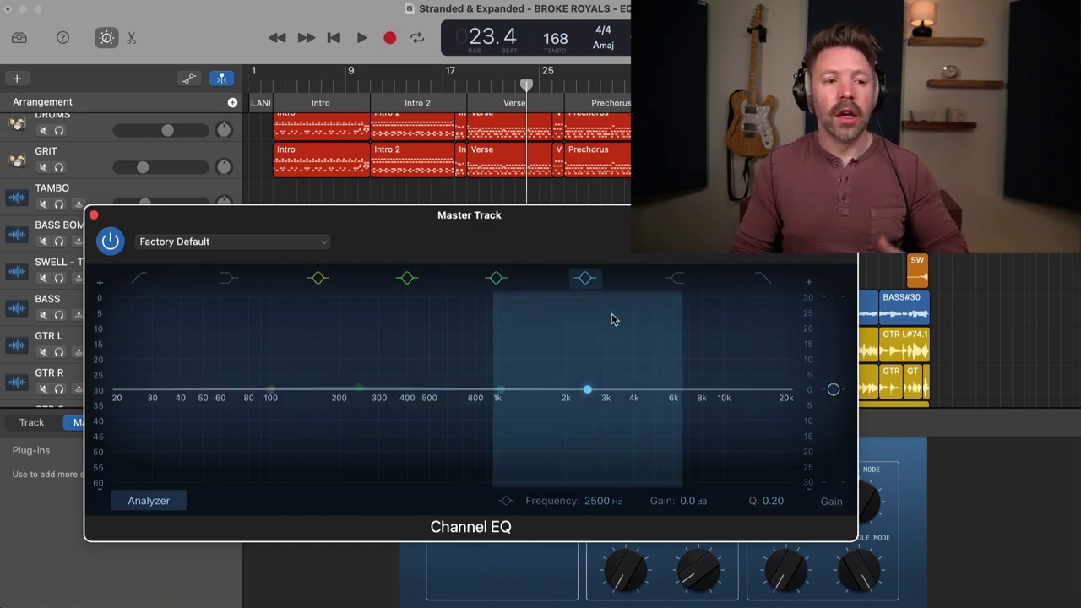
Try a +10.6 dB bell boost at 2420 Hz with the EQ's output gain lowered to -2.6 dB, and reset both to default
mouse_move(593, 362)
left_mouse_down()
mouse_move(582, 338)
mouse_move(589, 418)
mouse_move(584, 358)
left_mouse_up()
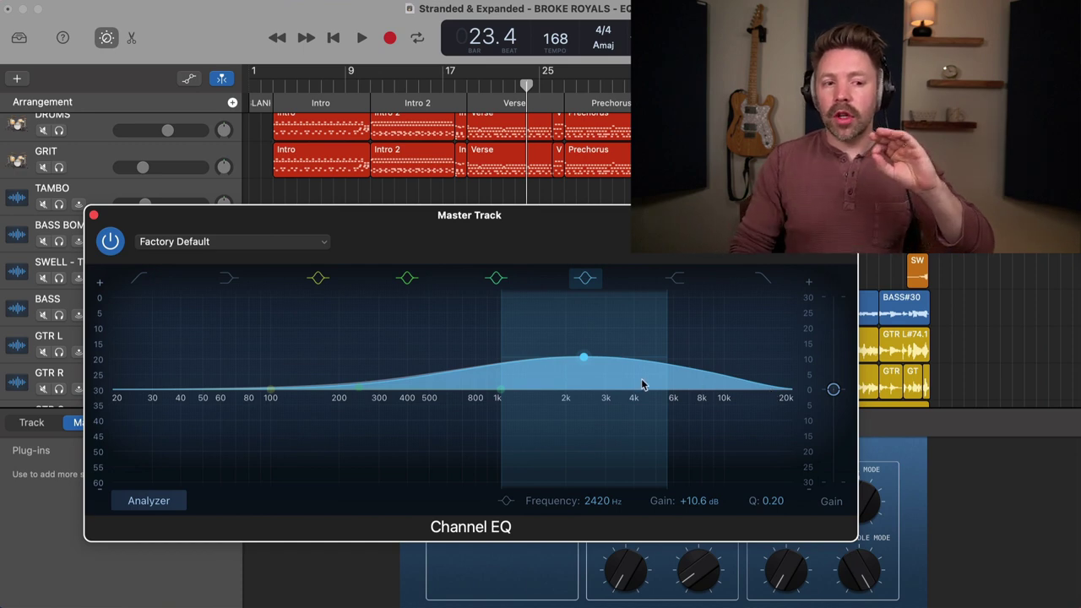
mouse_move(834, 391)
left_click_drag(833, 400, 834, 402)
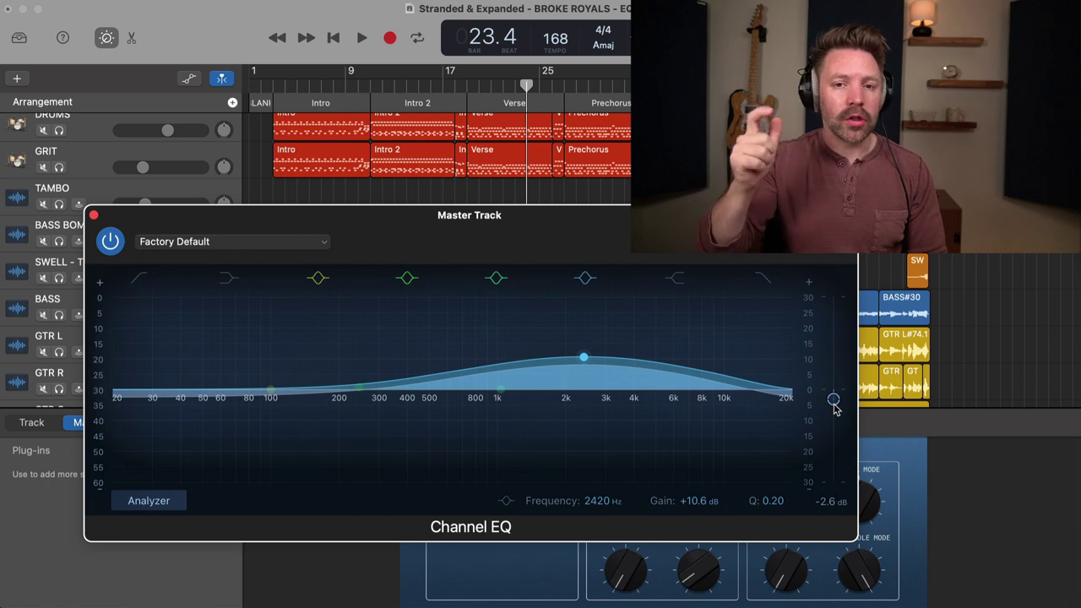
left_click(833, 406, "alt")
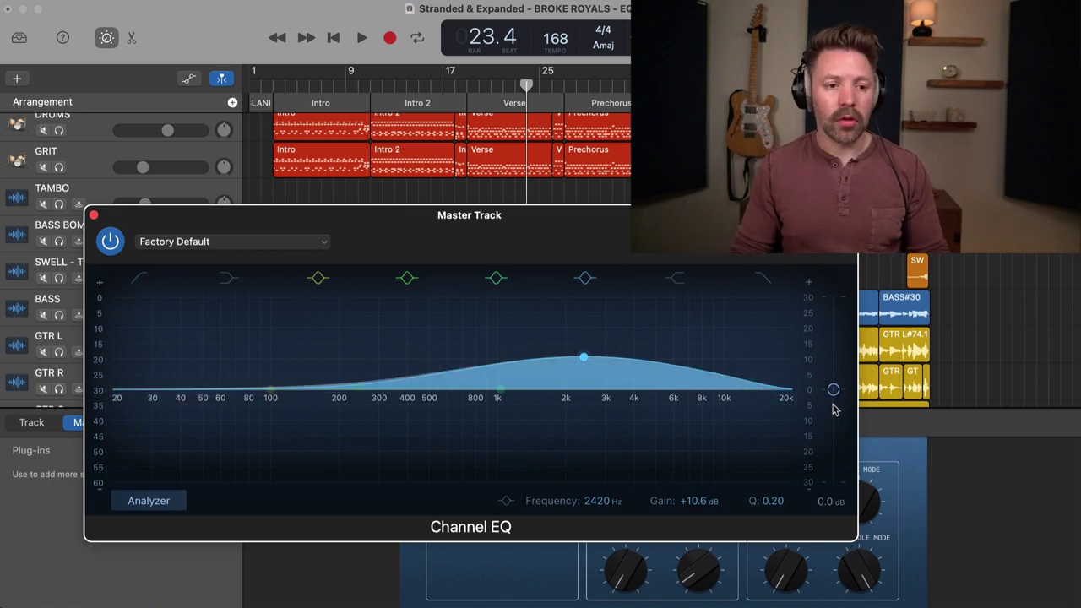
left_click(579, 347, "alt")
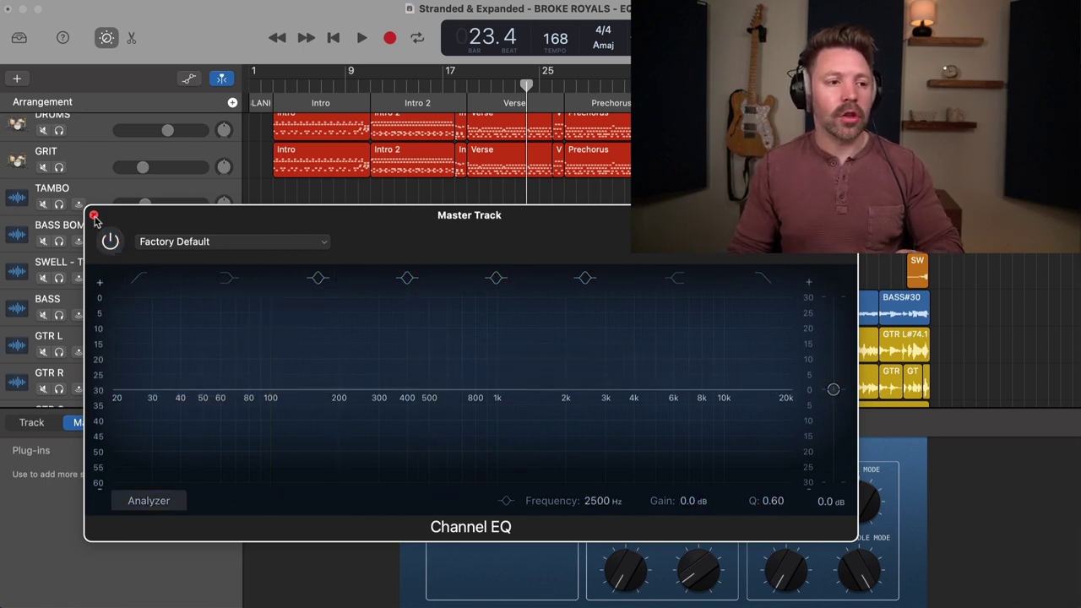
Close the master track's Channel EQ and show the DRUMS track's plug-ins and controls
left_click(94, 215)
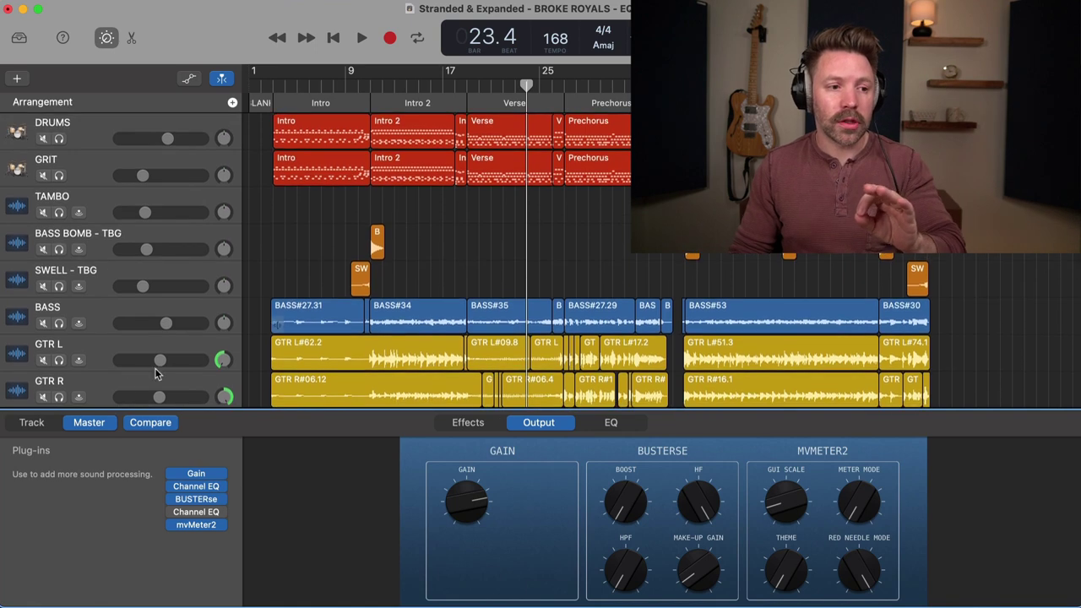
left_click(42, 426)
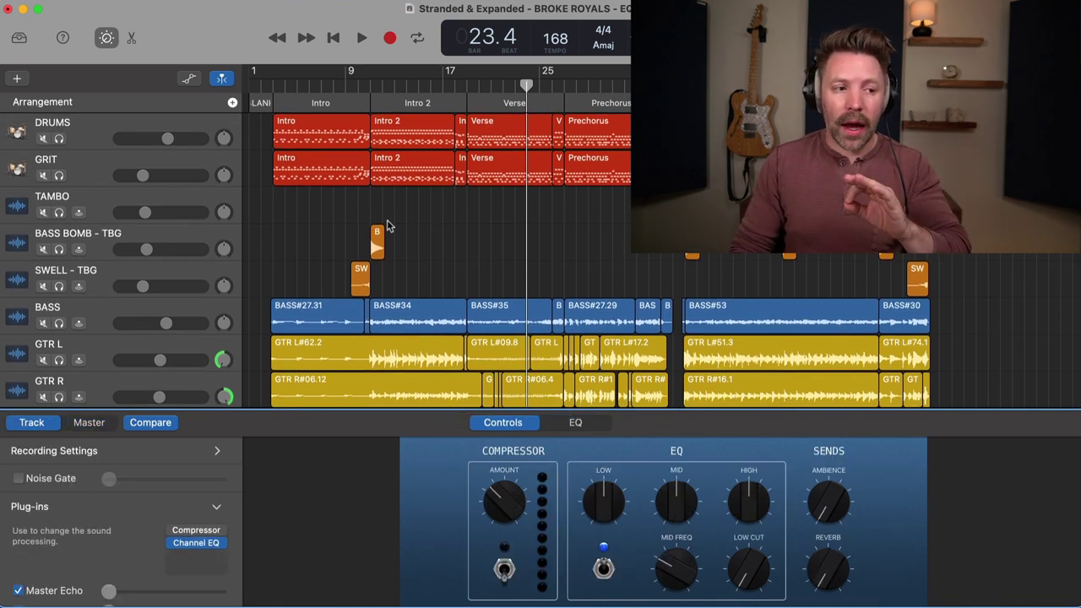
left_click(96, 143)
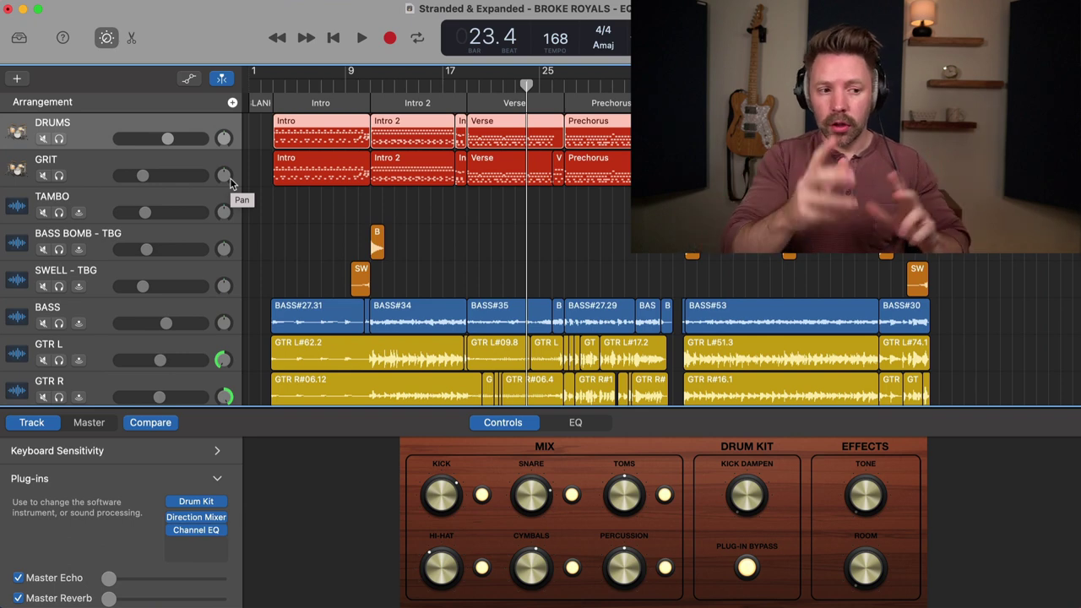
Play the song from bar 20, near the start of the verse
scroll(515, 200, "right", 2)
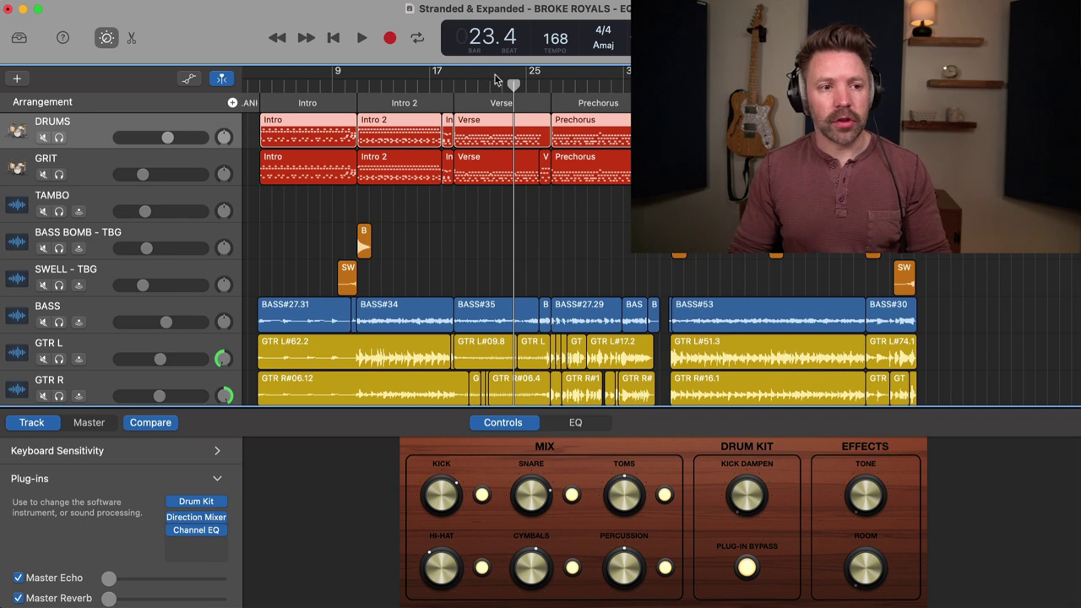
left_click(466, 84)
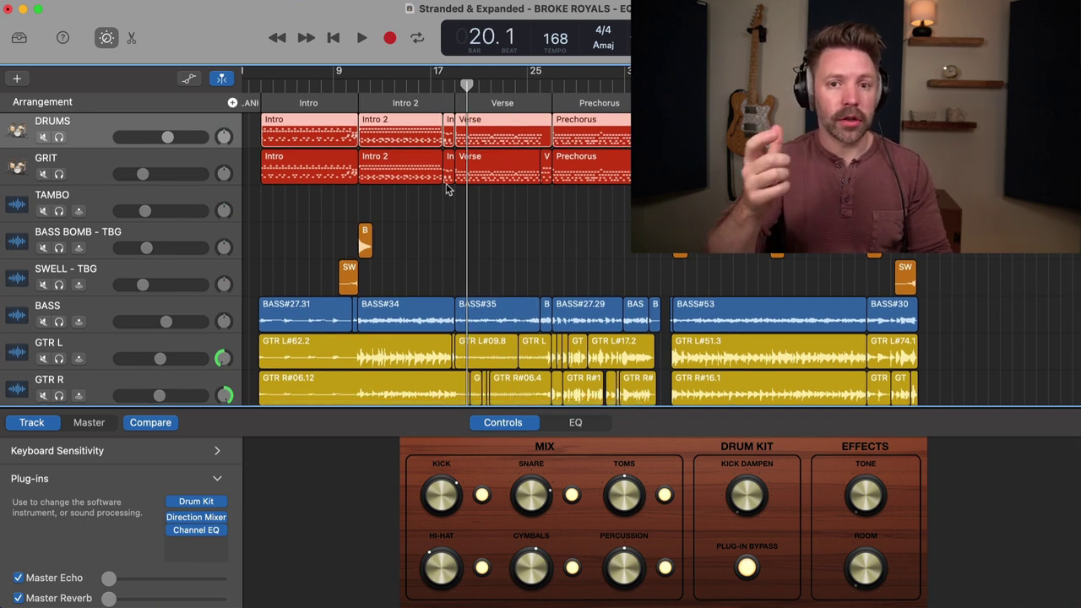
key("space")
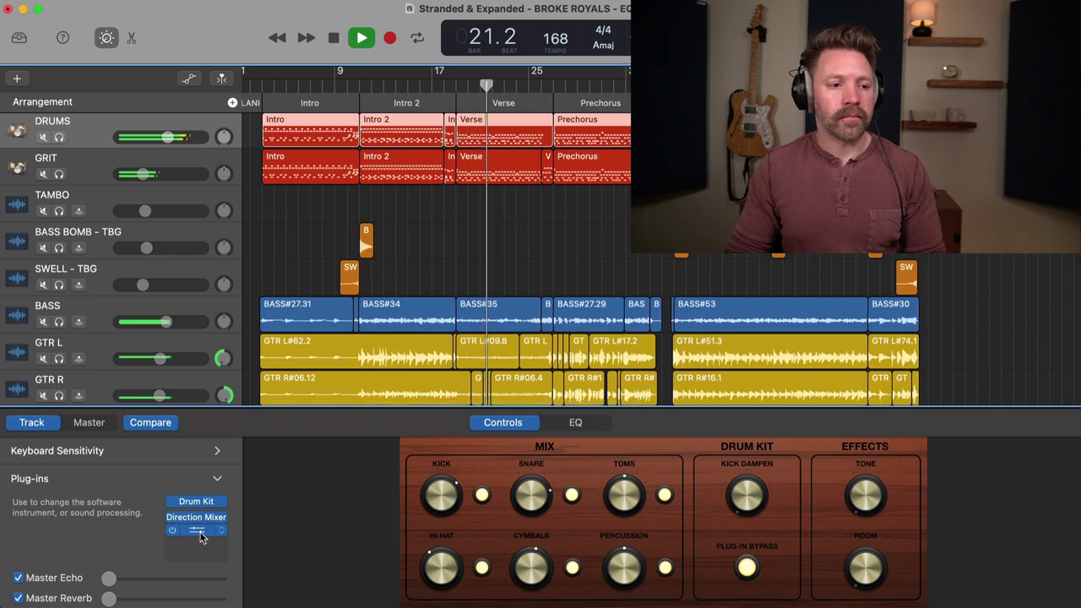
Open the DRUMS track's Channel EQ, place its window beside the track headers, and stop playback
left_click(199, 529)
left_click_drag(550, 227, 309, 220)
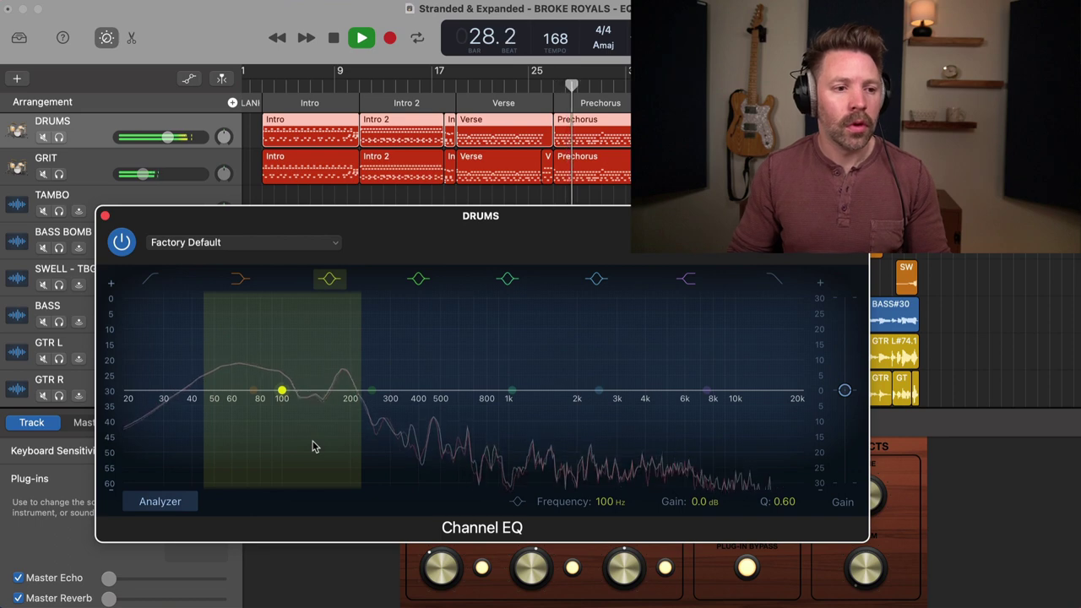
key("space")
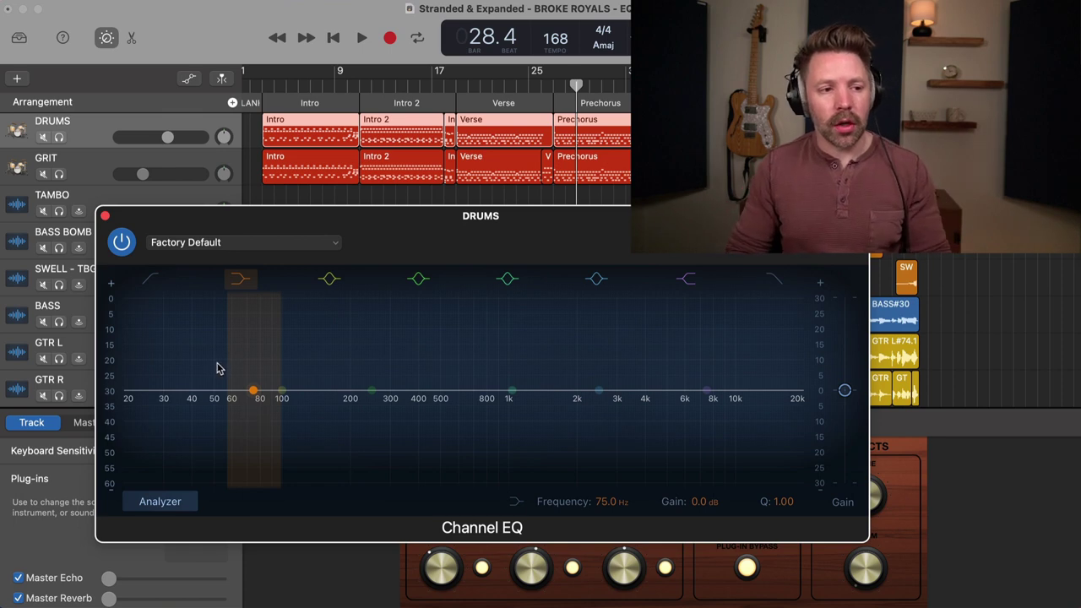
Enable the low-cut filter in the DRUMS Channel EQ and raise its cutoff to about 40 Hz
left_click(149, 283)
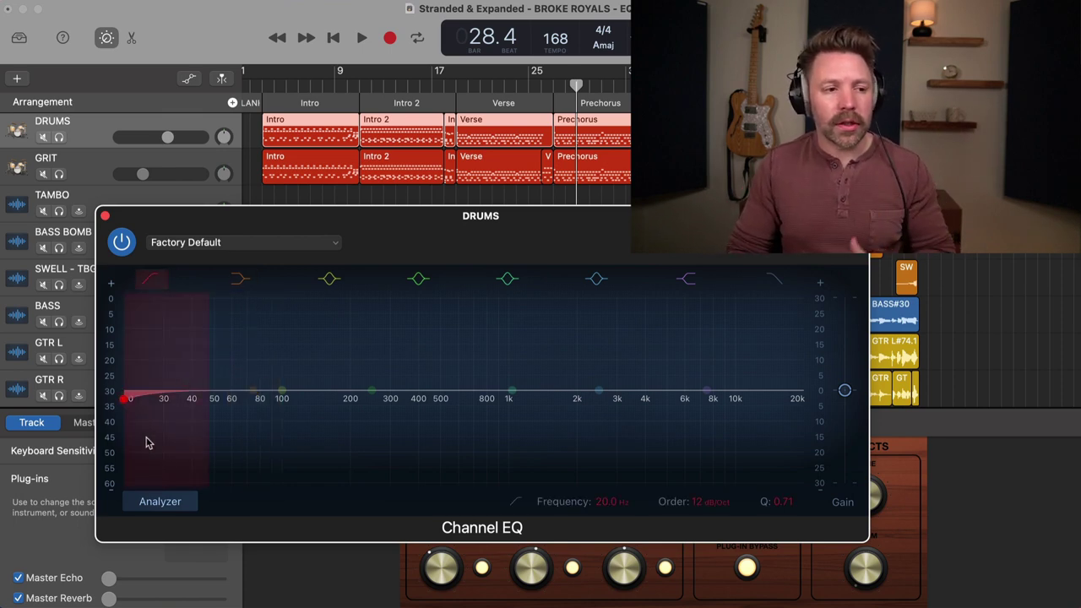
left_click_drag(126, 397, 158, 395)
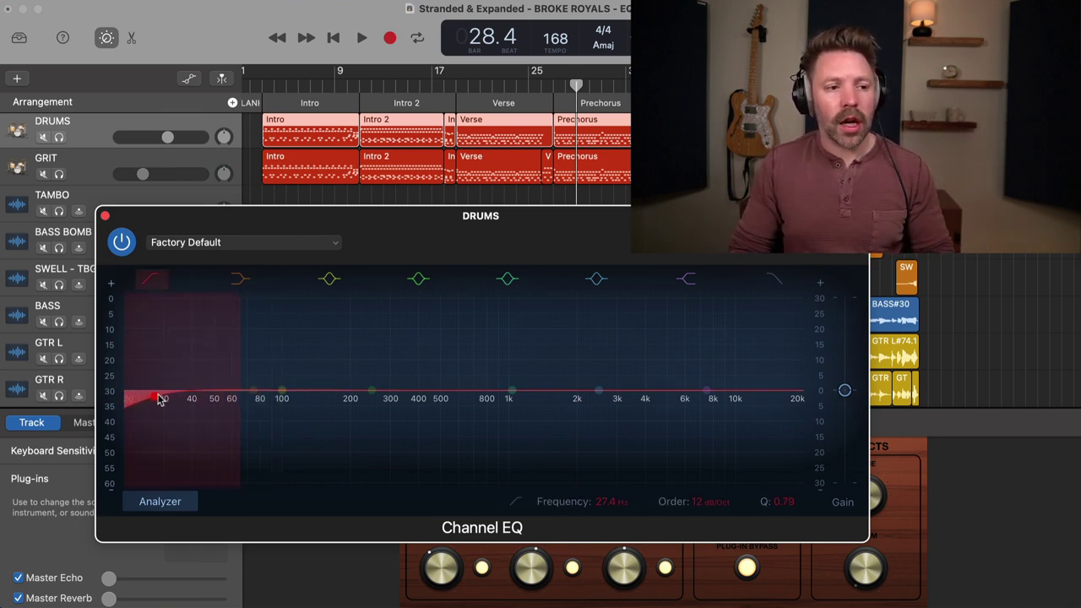
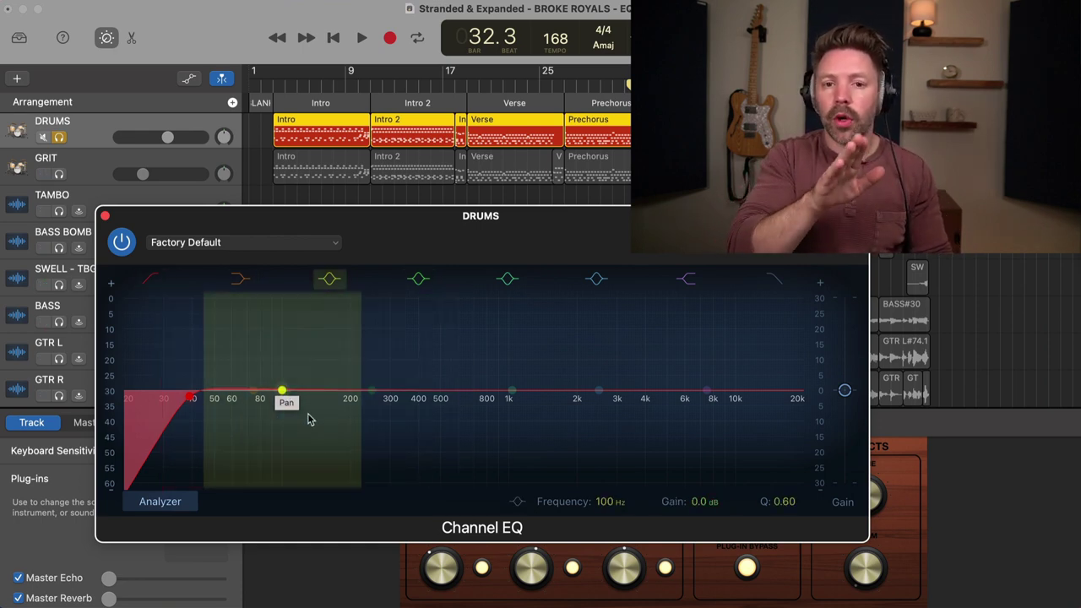
Play the soloed drums from the verse and boost the low bell band by 15.7 dB at 53 Hz with Q 1.70
left_click(484, 89)
key("space")
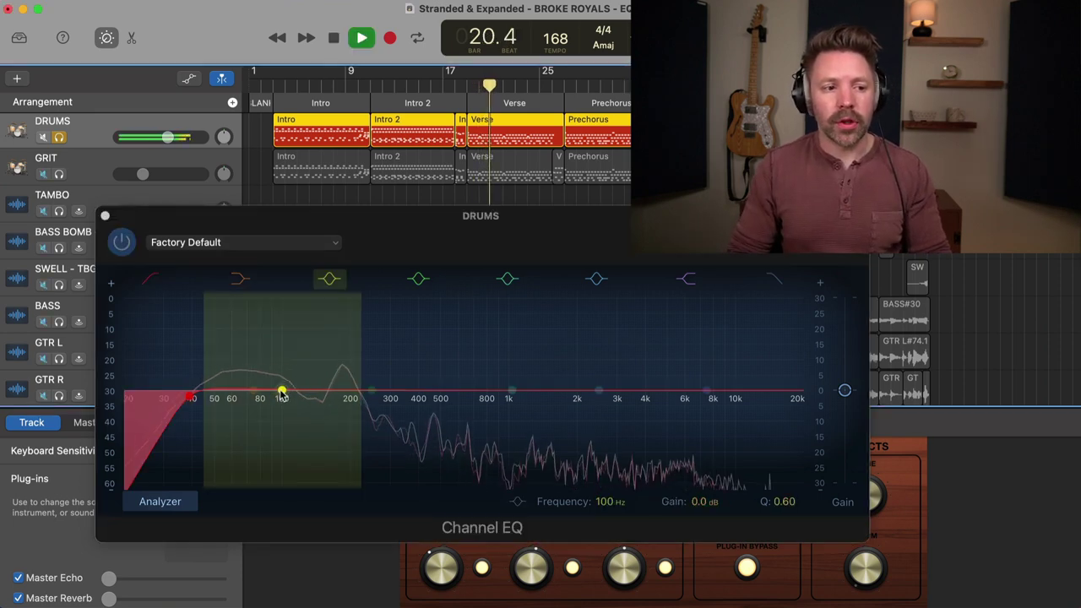
left_click_drag(283, 397, 216, 393)
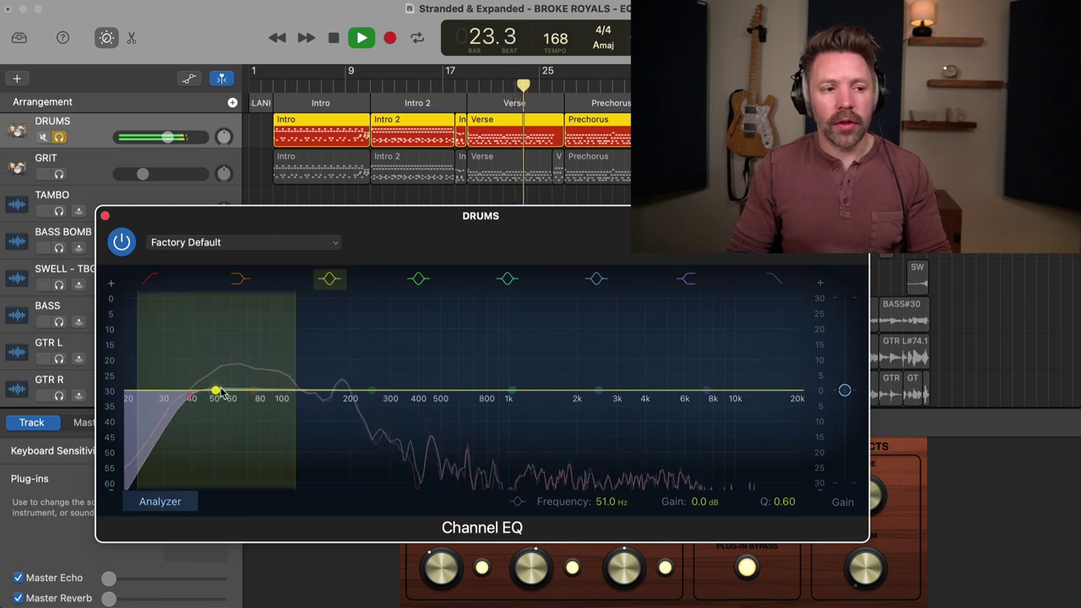
left_click_drag(221, 394, 279, 332)
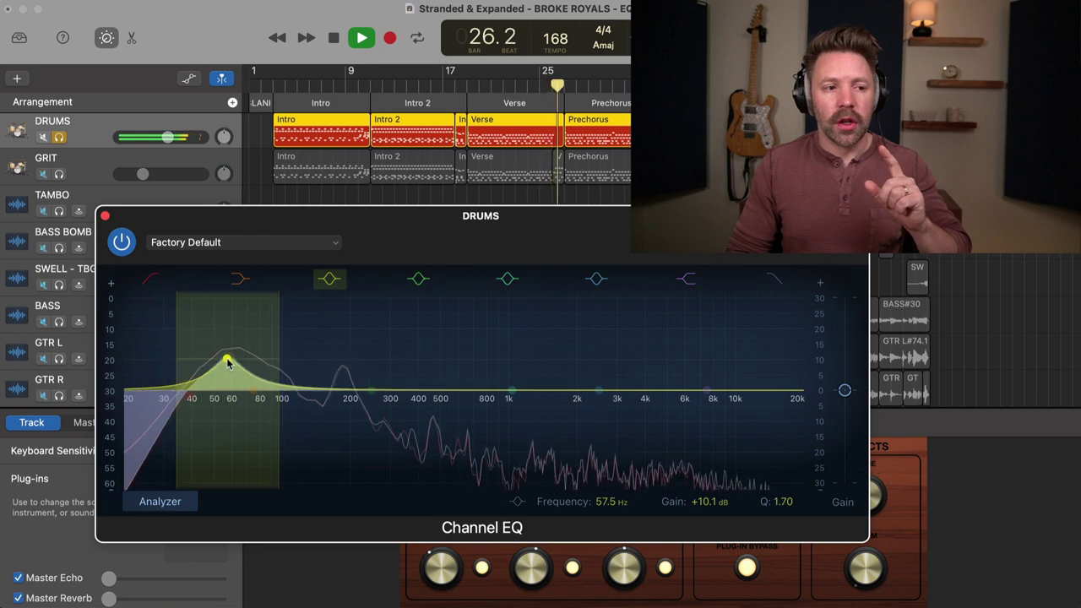
left_click_drag(227, 363, 221, 338)
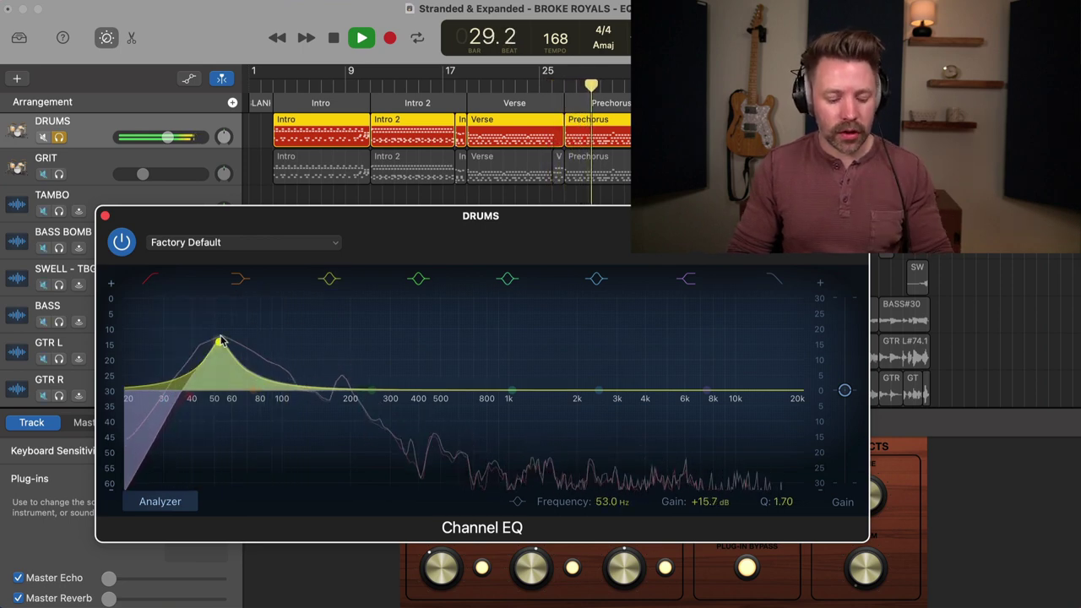
key("space")
Unsolo DRUMS, play the full mix from bar 20, and set the low bell band to +4.4 dB at 60 Hz
left_click(475, 85)
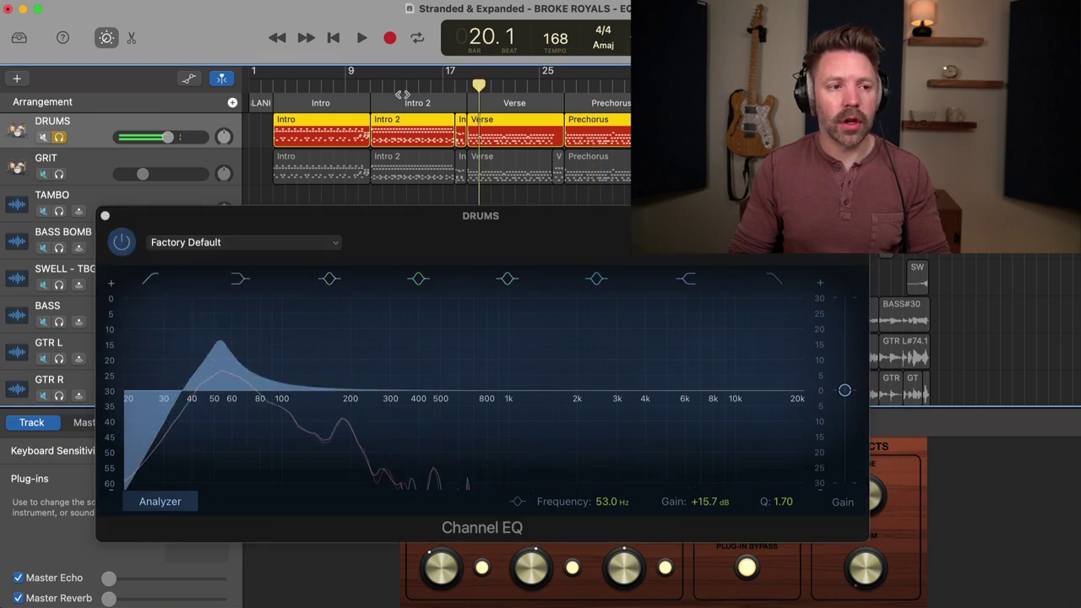
key("s")
key("space")
mouse_move(215, 342)
left_mouse_down()
mouse_move(205, 342)
mouse_move(245, 336)
mouse_move(216, 339)
left_mouse_up()
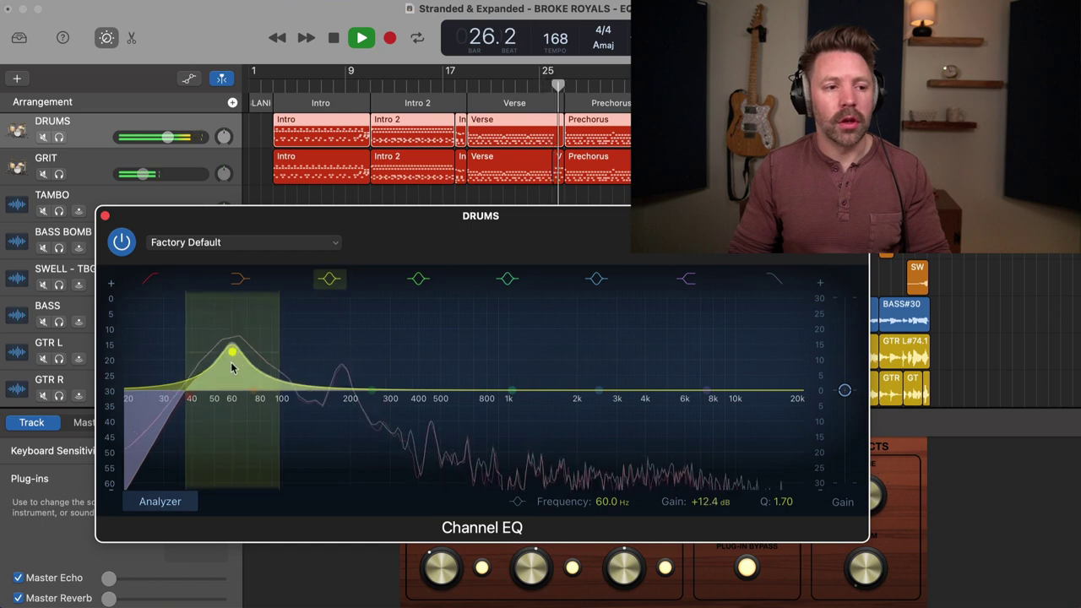
left_click_drag(233, 367, 233, 389)
key("space")
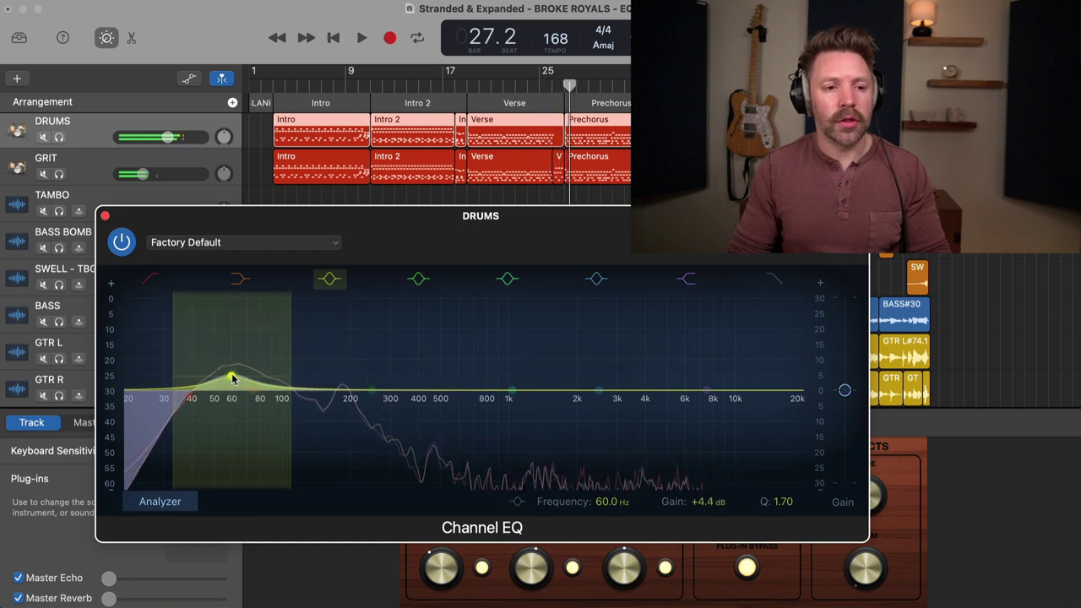
Compare the drums in the mix with the 60 Hz bell band bypassed and enabled
key("space")
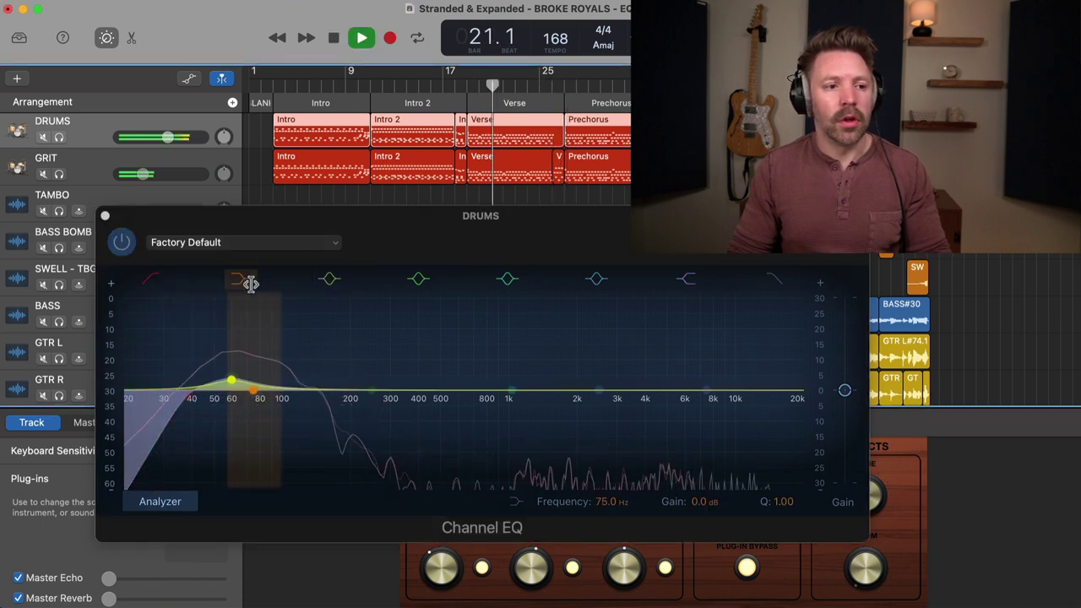
left_click(330, 279)
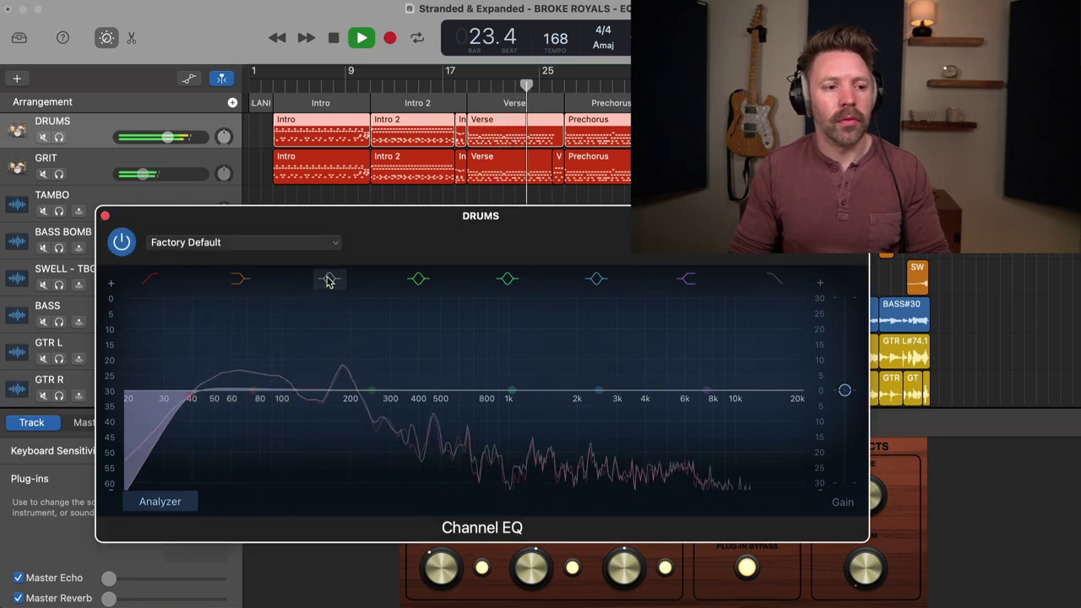
left_click(330, 279)
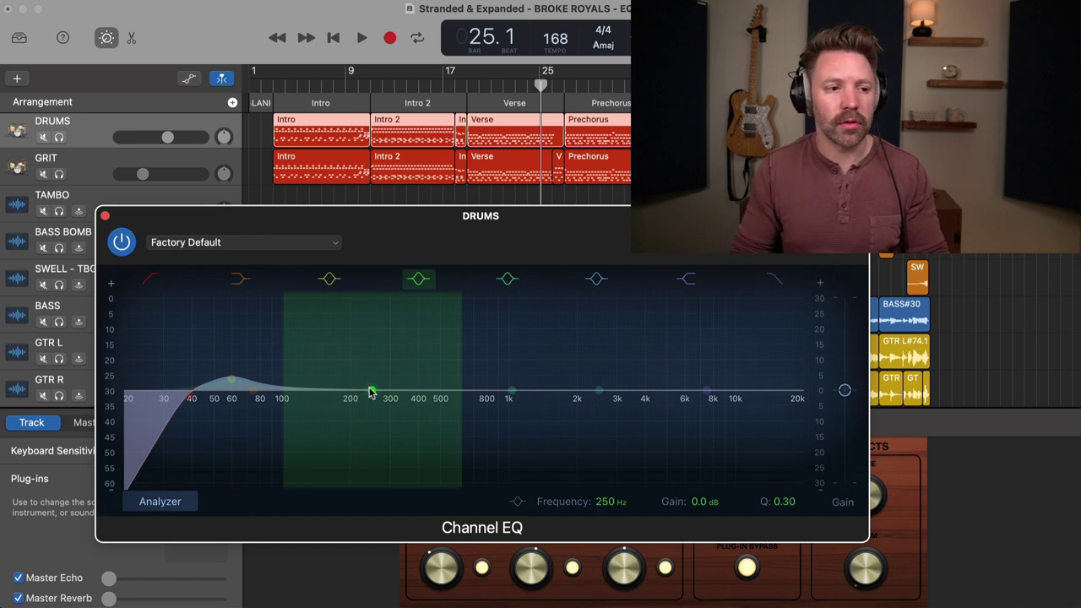
Boost the 250 Hz bell band by 1.5 dB, narrow it to Q 2.30, and move it to 195 Hz during playback
left_click_drag(369, 392, 339, 386)
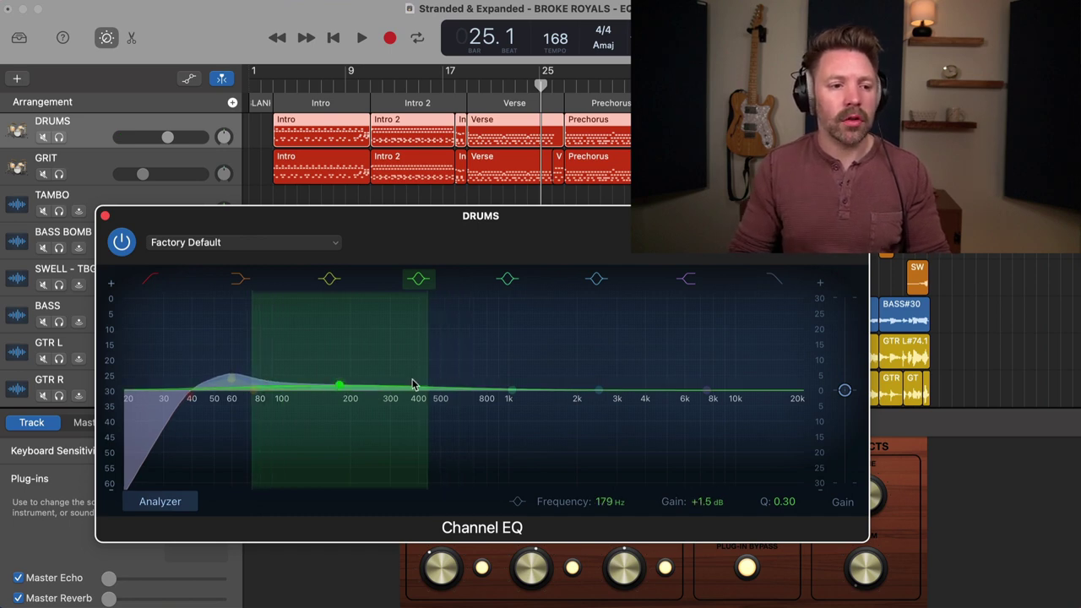
left_click_drag(426, 364, 399, 365)
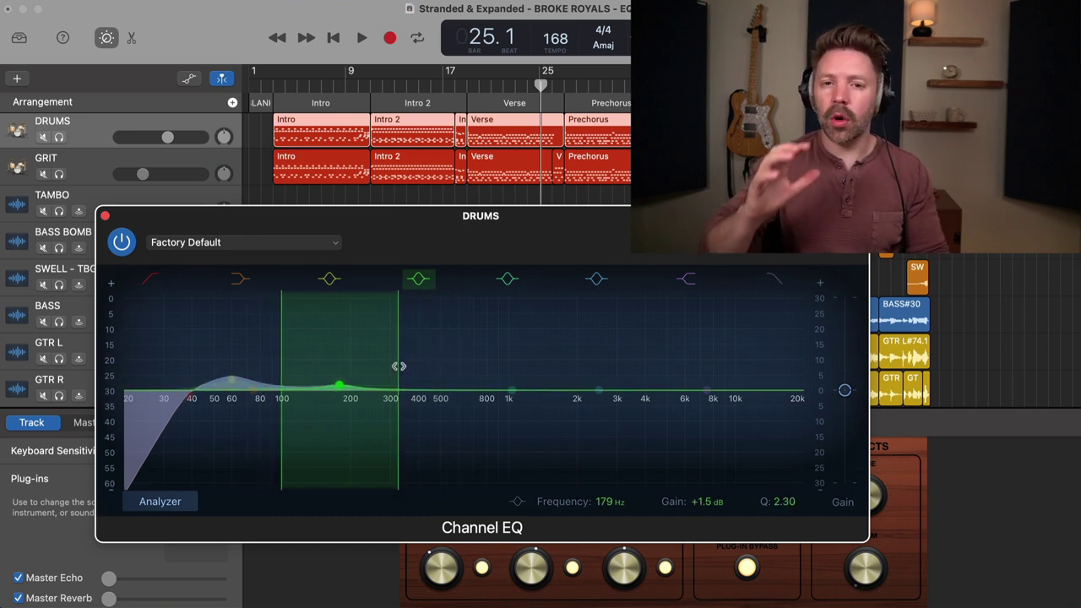
key("space")
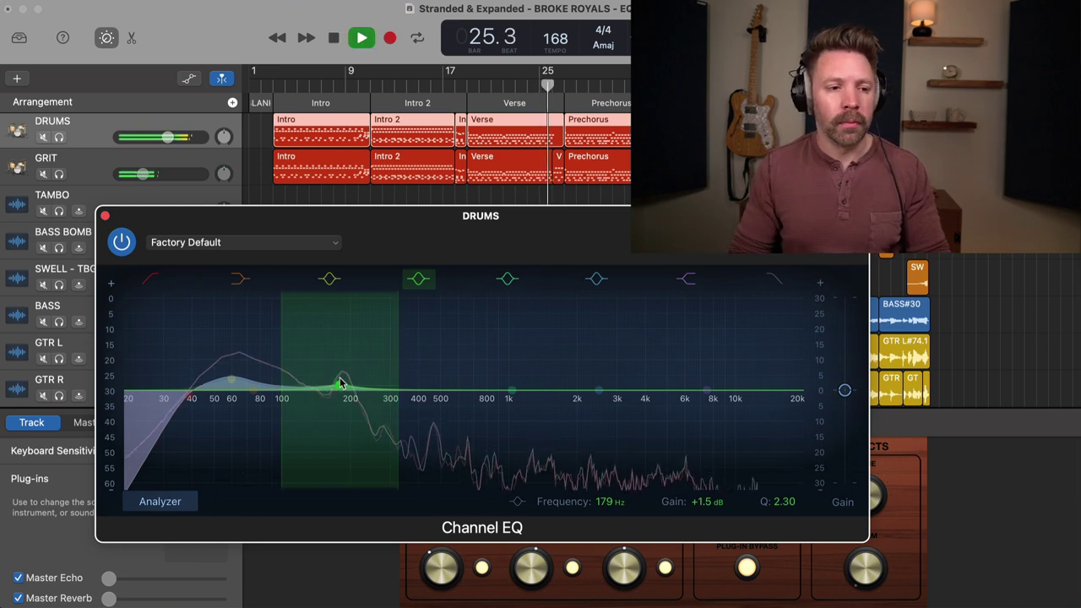
left_click_drag(344, 386, 348, 386)
key("space")
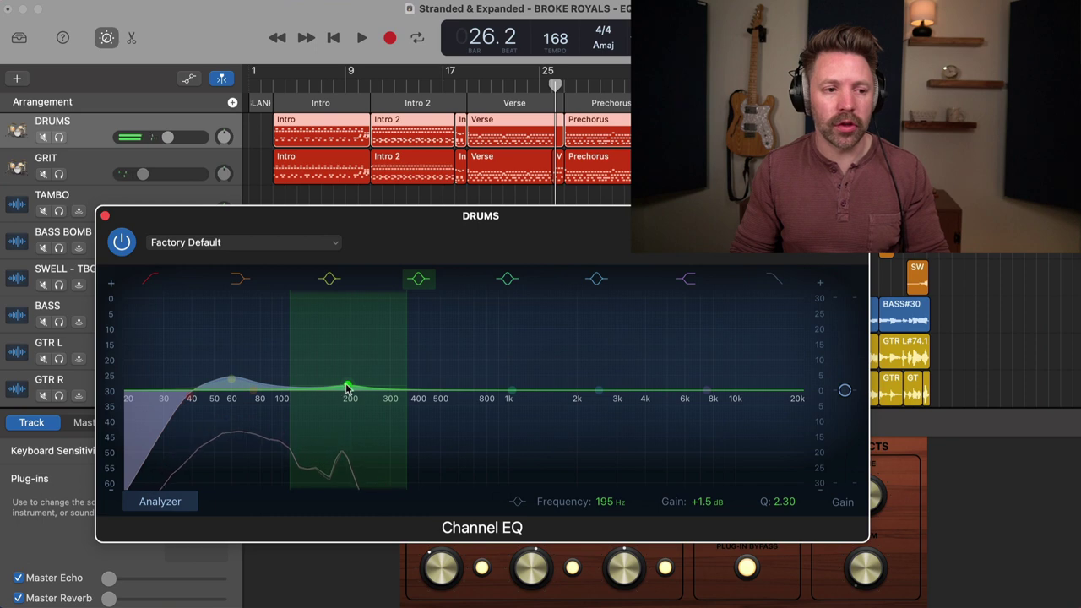
Try a stronger boost of 4.5 dB at 182 Hz on the low-mid bell band during playback
key("space")
left_click_drag(347, 386, 343, 347)
key("space")
key("space")
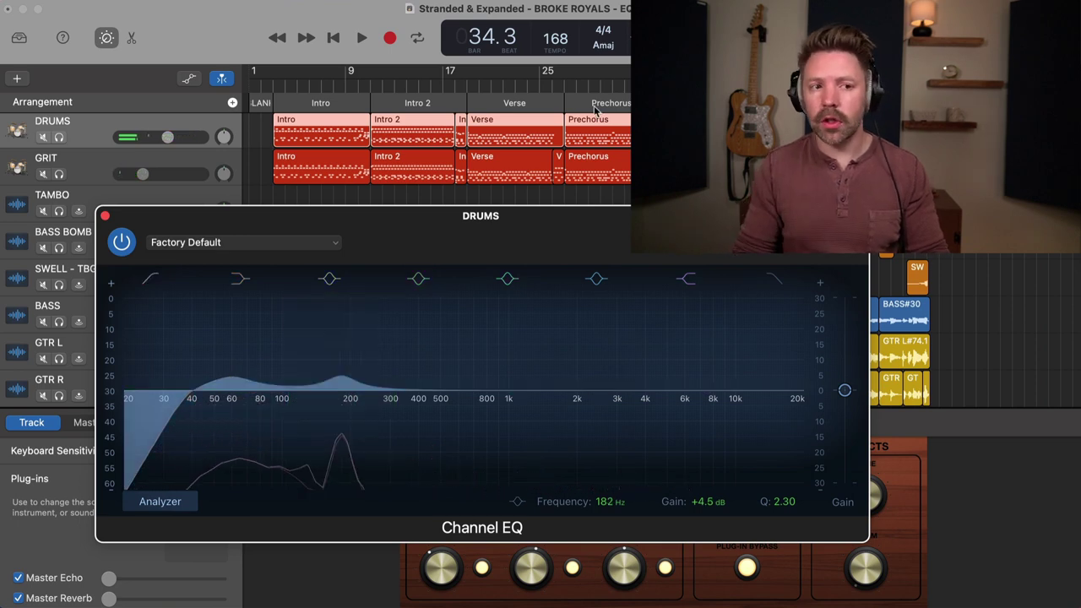
Replay the song from bar 24 and settle the low-mid bell band at 200 Hz with a 2.5 dB boost
left_click(528, 82)
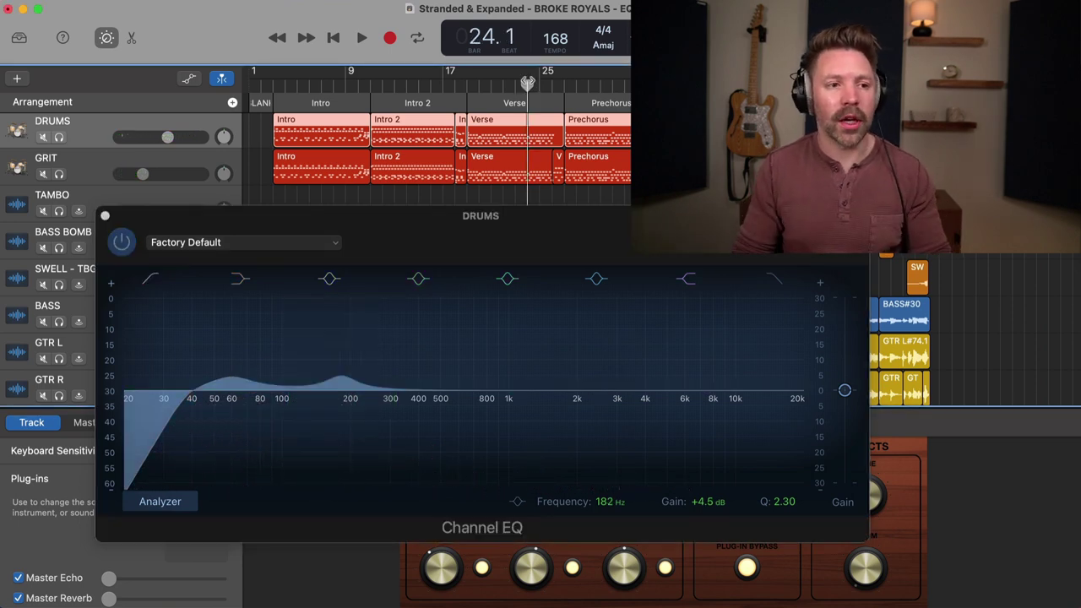
key("space")
left_click_drag(341, 380, 353, 356)
key("space")
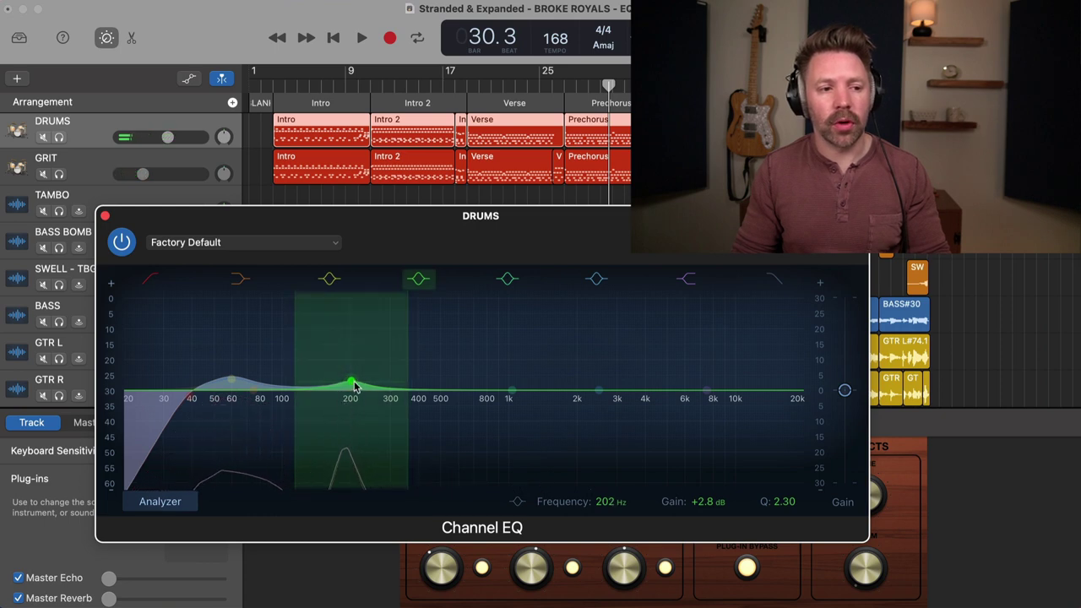
key("space")
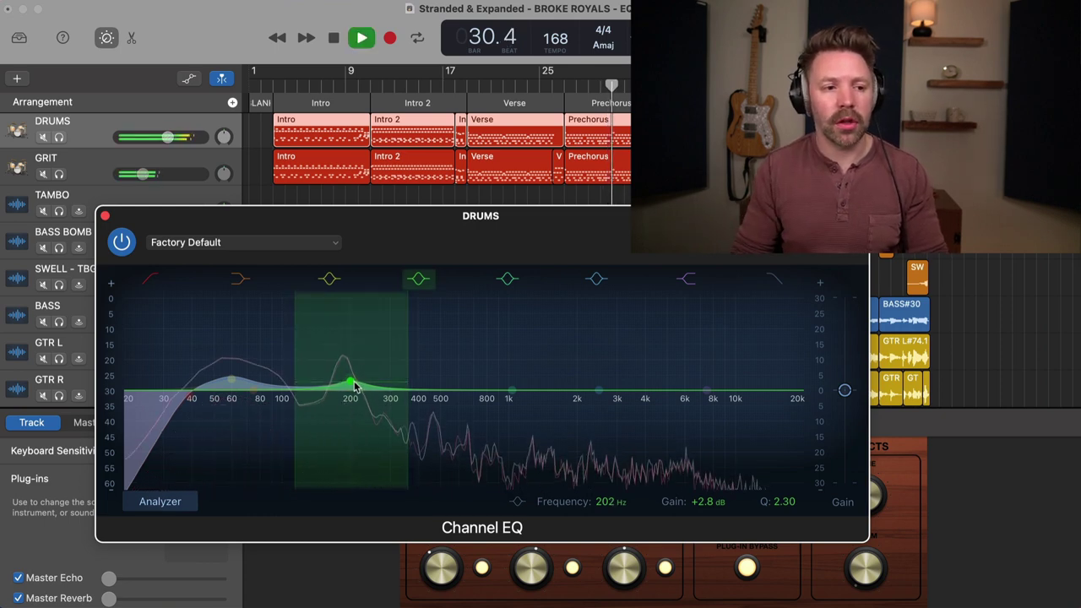
key("space")
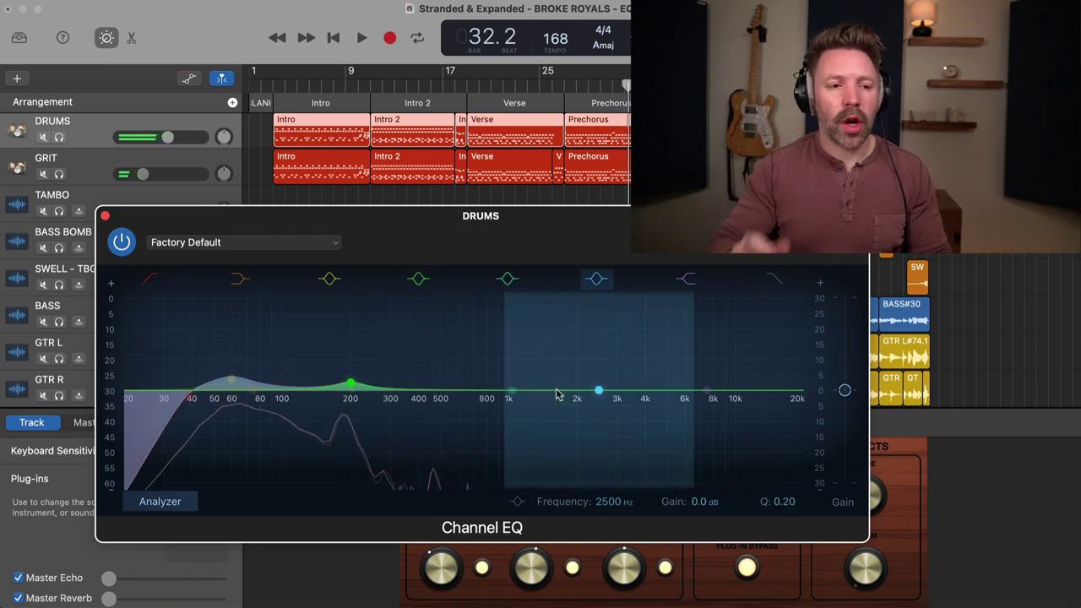
Play the verse from bar 22 and move the 1040 Hz bell band to 1710 Hz with a 3.9 dB boost
left_click(509, 93)
key("space")
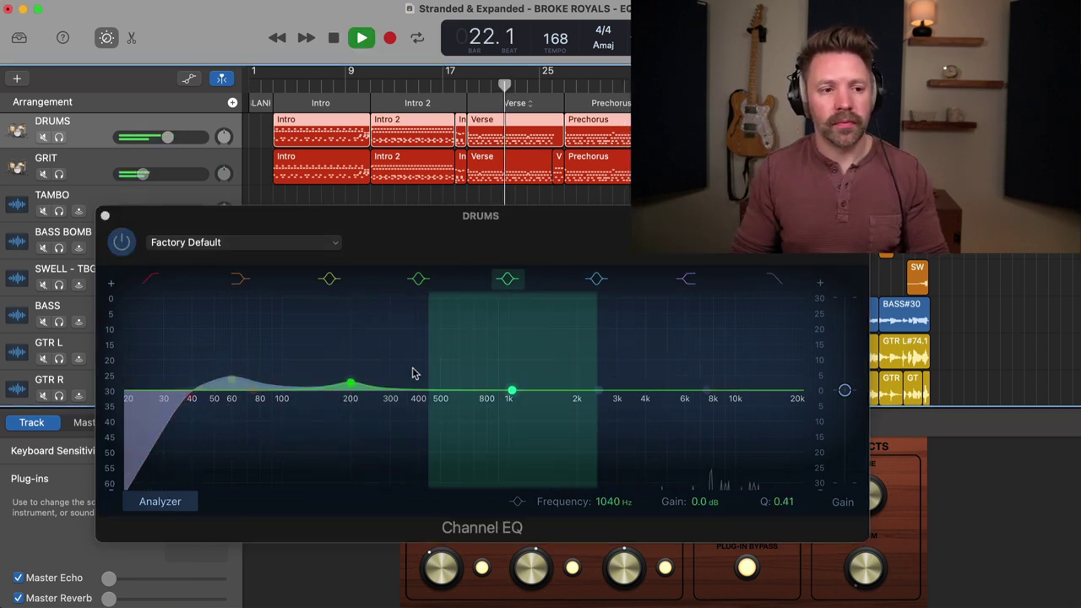
left_click_drag(512, 390, 560, 383)
key("space")
key("space")
key("space")
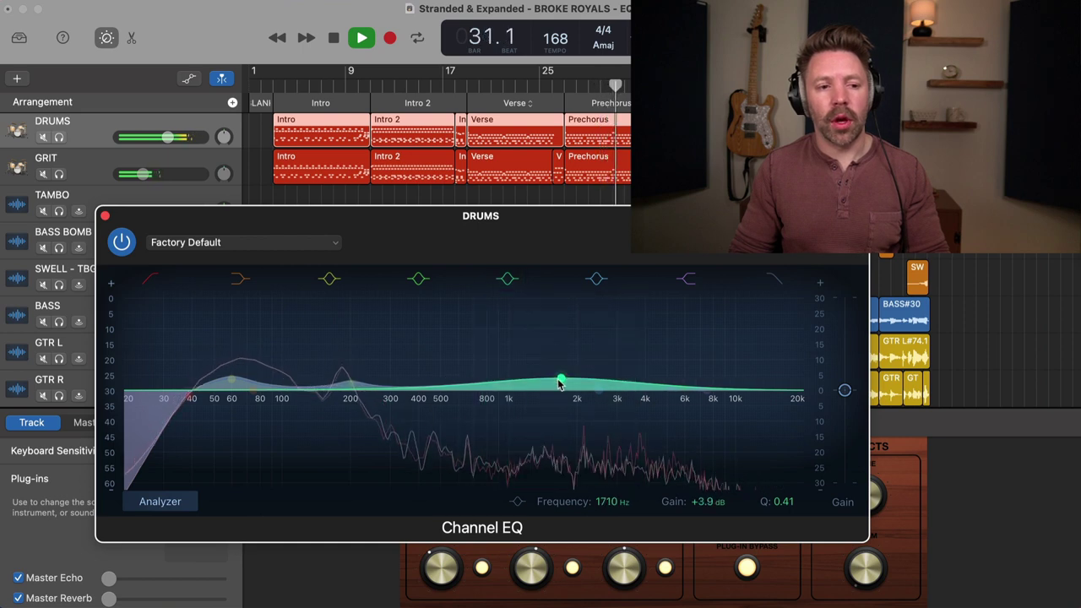
Narrow the upper-mid bell band to Q 0.75 and move it to 1630 Hz with a 3.8 dB boost
left_click_drag(480, 348, 488, 347)
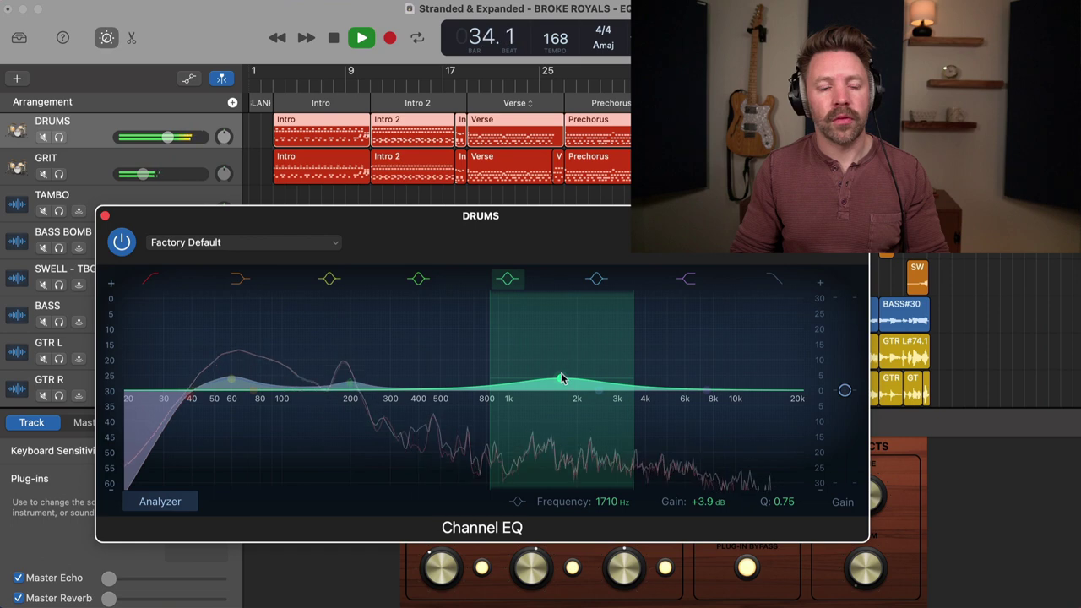
mouse_move(562, 379)
left_mouse_down()
mouse_move(538, 324)
mouse_move(572, 330)
mouse_move(546, 340)
mouse_move(556, 339)
mouse_move(554, 384)
left_mouse_up()
key("space")
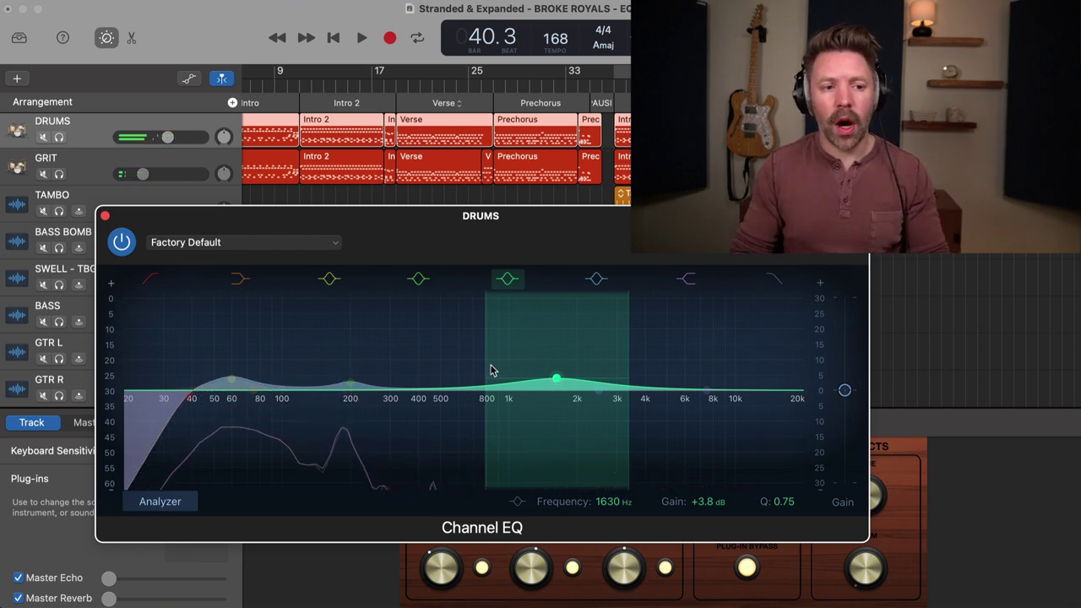
Try Q values of 1.40 and 7.00 on the 1630 Hz bell band, and set its Q to 0.83
mouse_move(490, 370)
left_mouse_down()
mouse_move(509, 365)
mouse_move(471, 364)
mouse_move(493, 368)
left_mouse_up()
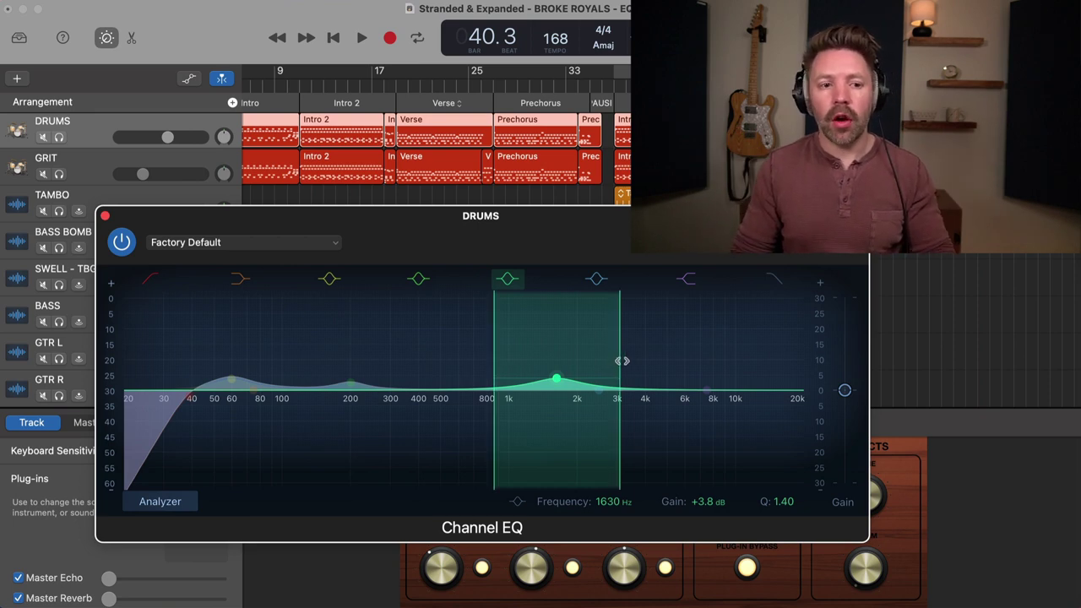
left_click_drag(622, 363, 588, 366)
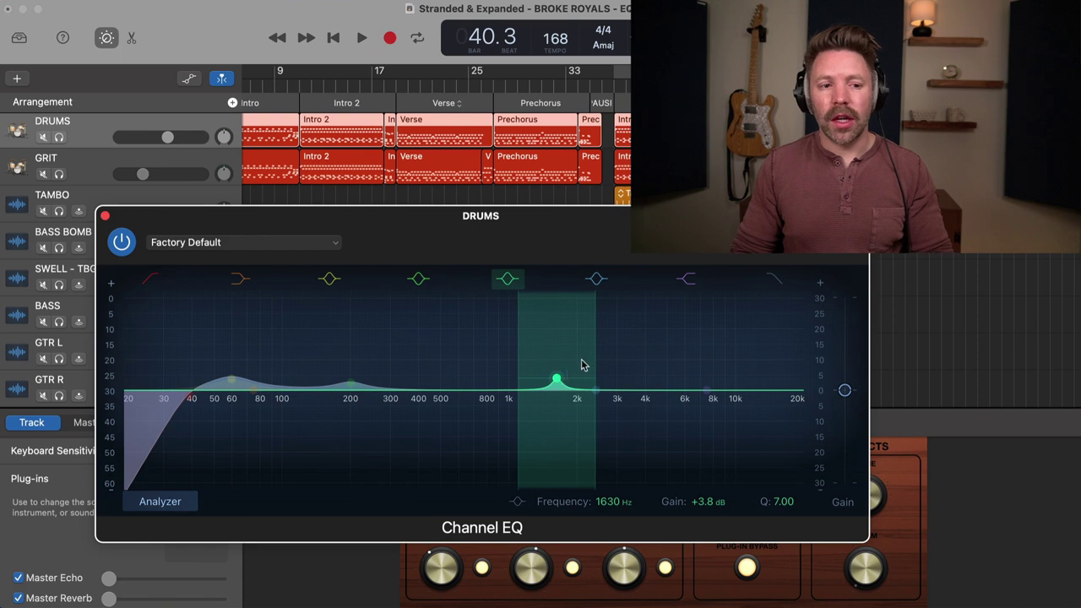
left_click_drag(597, 354, 627, 354)
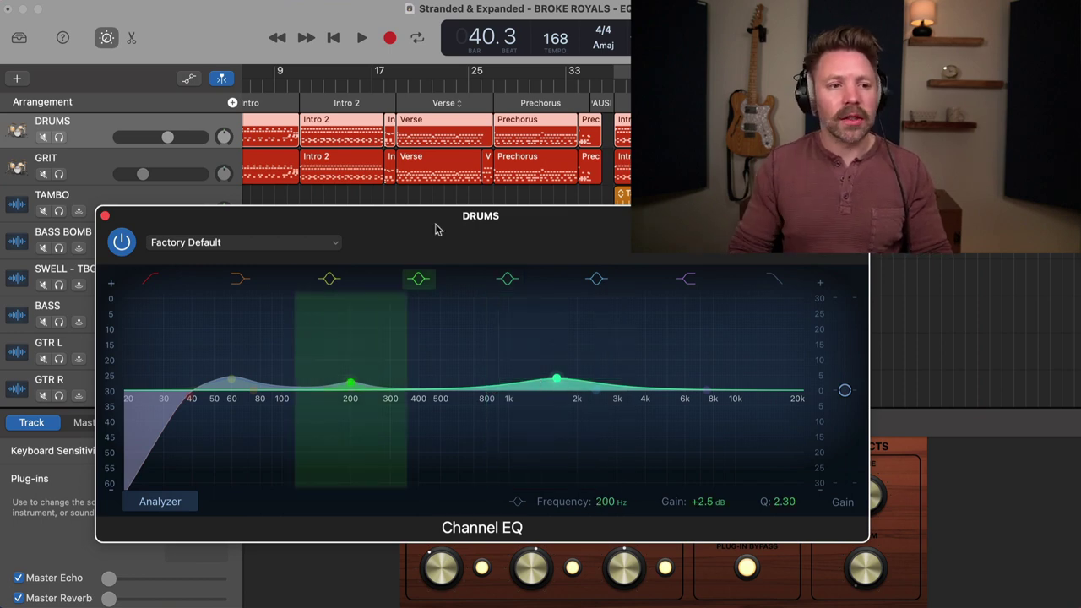
Play the verse from bar 22 and sweep the 2500 Hz bell band down to 116 Hz with an 11.0 dB boost
left_click(431, 85)
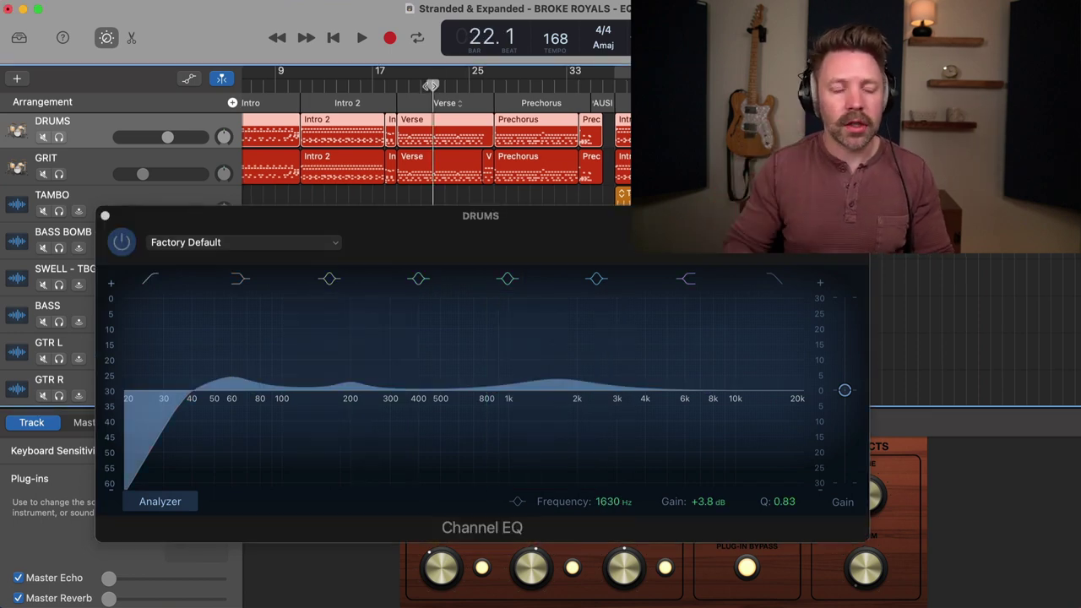
key("space")
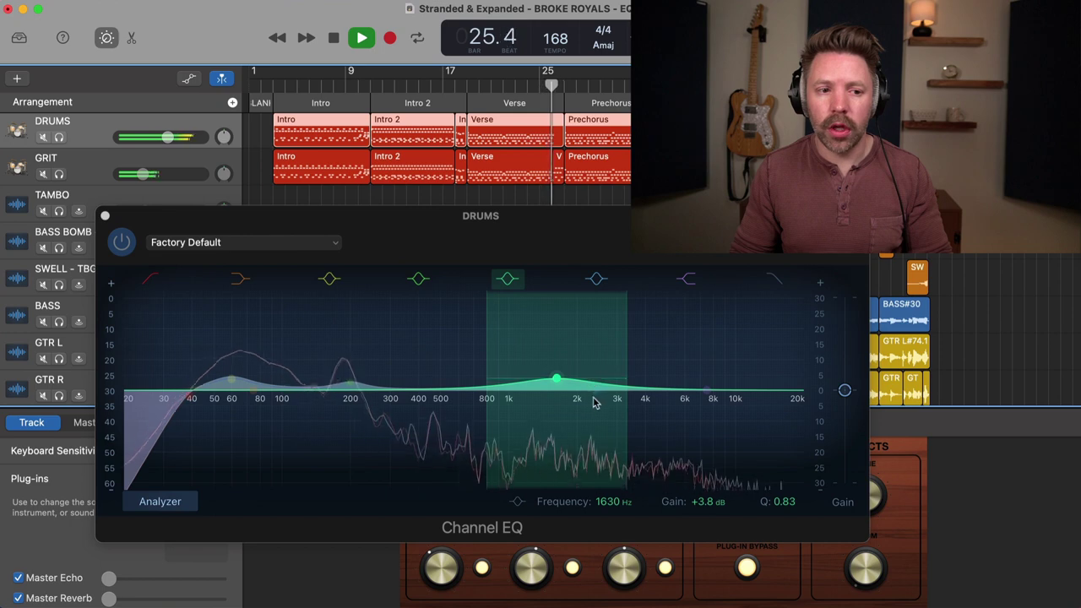
left_click(640, 373)
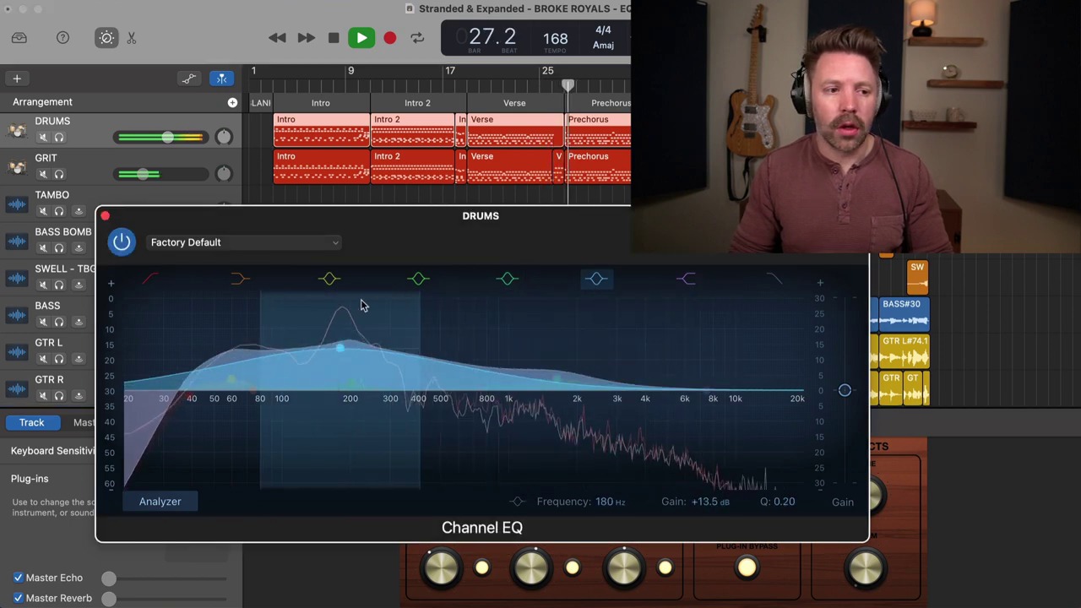
key("space")
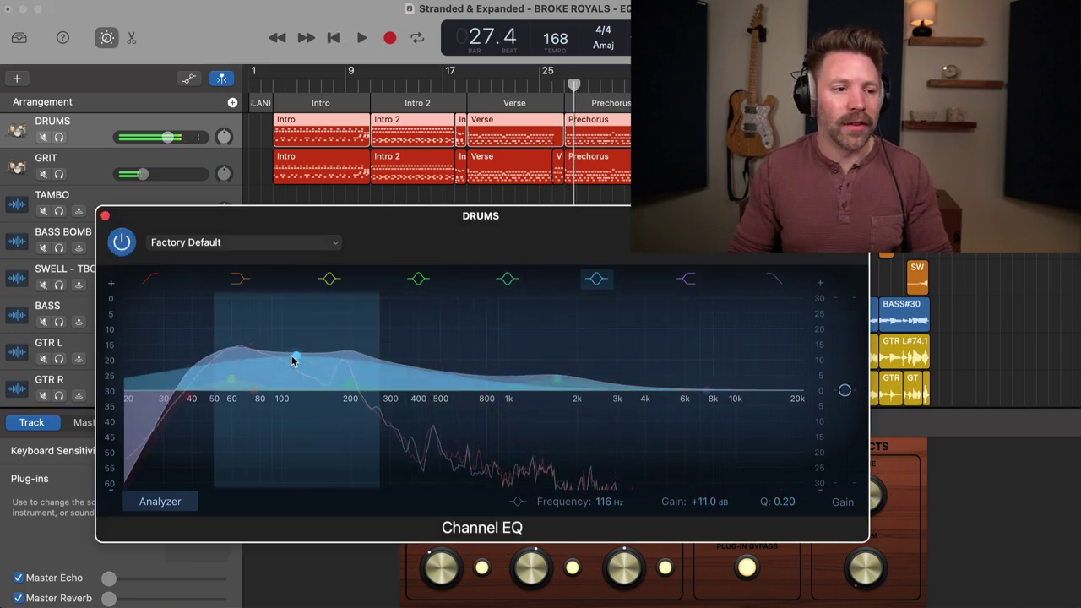
Narrow the swept bell band to Q 2.90 and turn it into a 4.8 dB cut at 103 Hz
left_click_drag(355, 325, 343, 325)
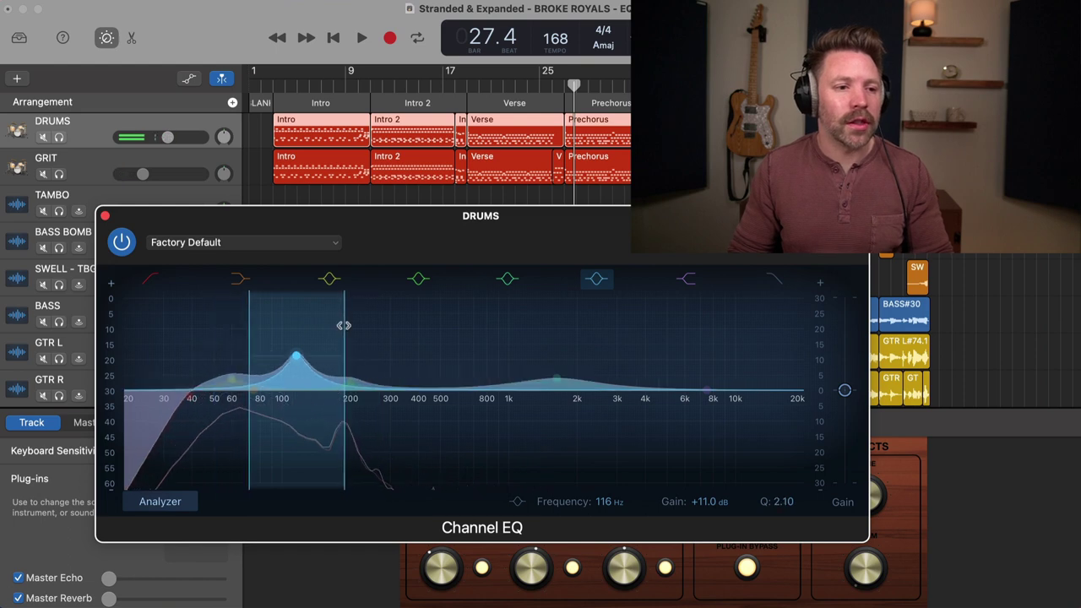
mouse_move(296, 359)
left_mouse_down()
mouse_move(309, 352)
mouse_move(261, 338)
mouse_move(302, 338)
mouse_move(266, 334)
mouse_move(292, 330)
mouse_move(297, 340)
mouse_move(284, 345)
left_mouse_up()
key("space")
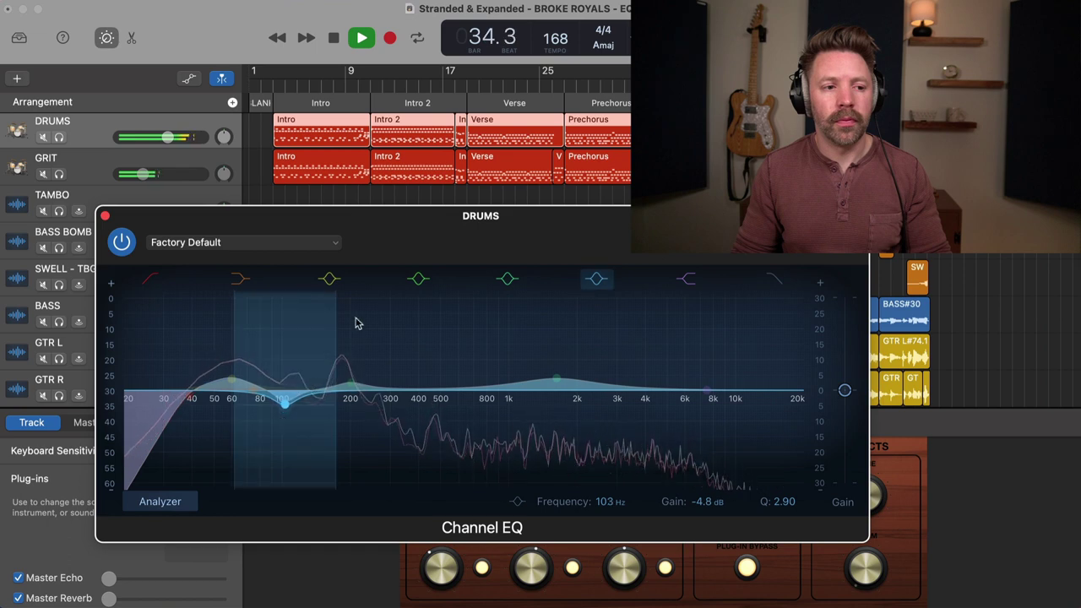
Deepen the 103 Hz bell cut to 5.2 dB, solo the DRUMS track and stop playback
left_click_drag(282, 409, 284, 411)
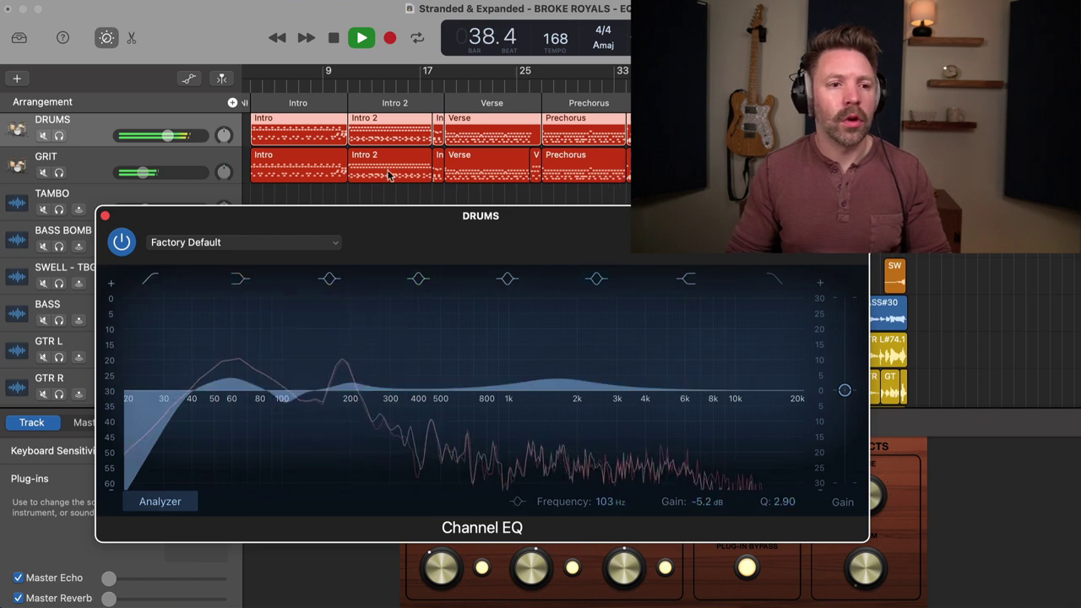
key("s")
key("space")
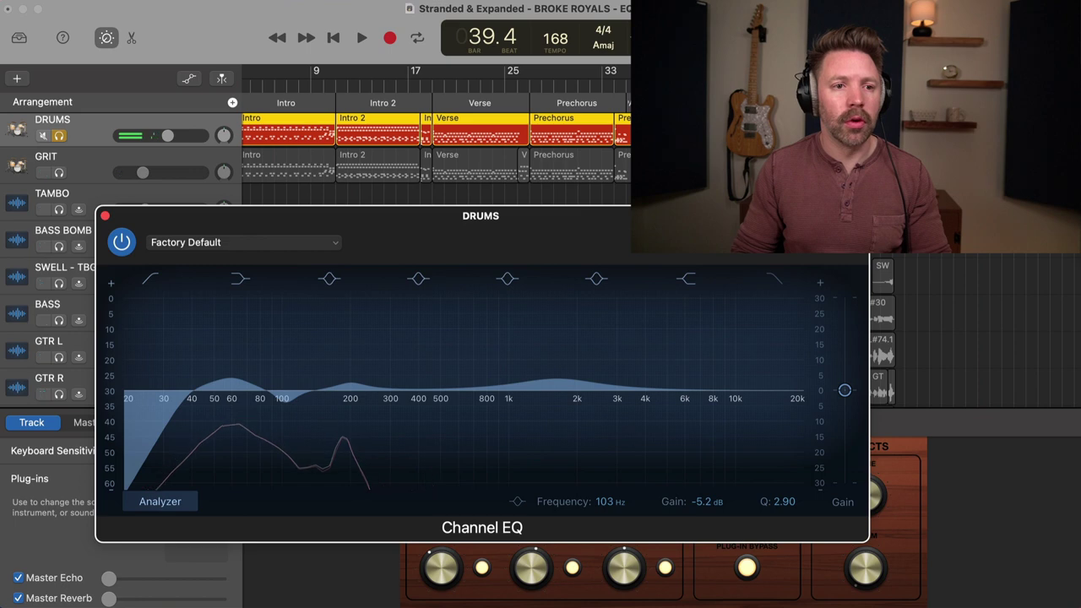
Play the soloed DRUMS track, compare it with the EQ bypassed and active, and lower the EQ's output gain to -0.4 dB
left_click(683, 72)
key("space")
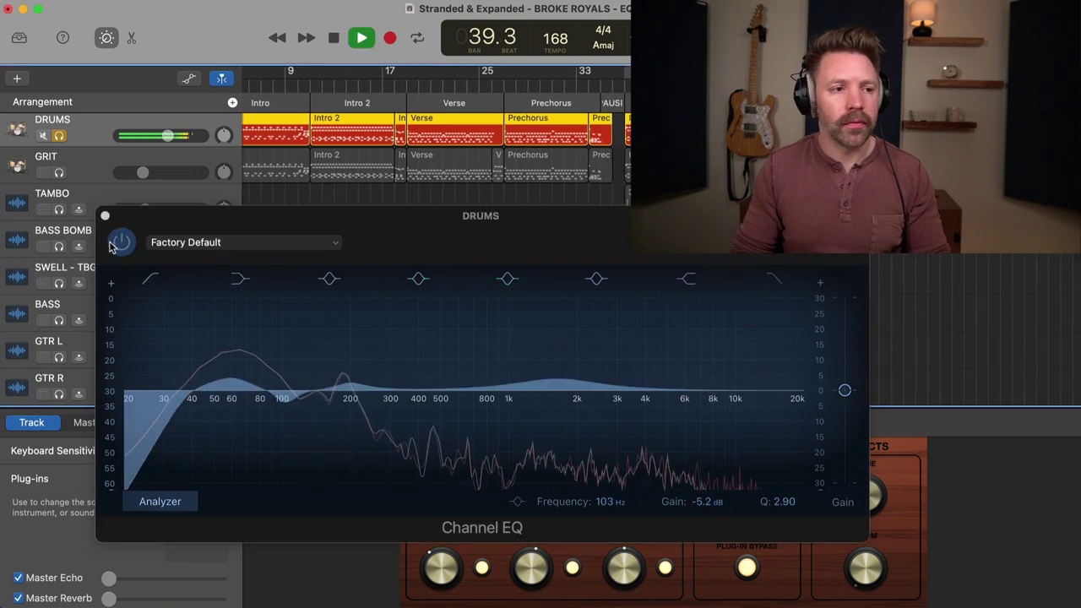
left_click(121, 242)
left_click(121, 242)
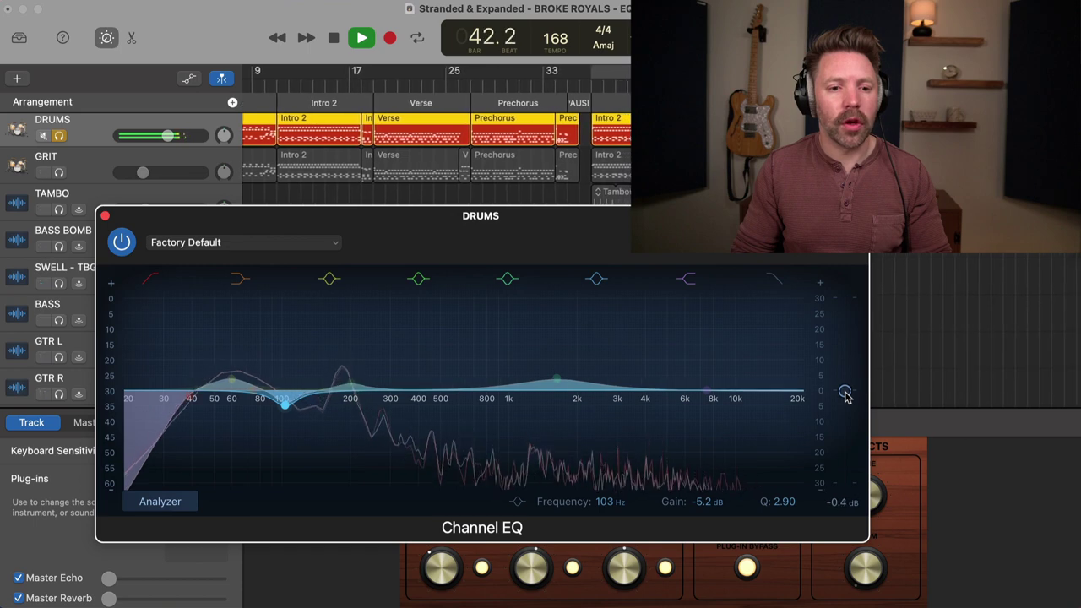
left_click_drag(847, 406, 847, 400)
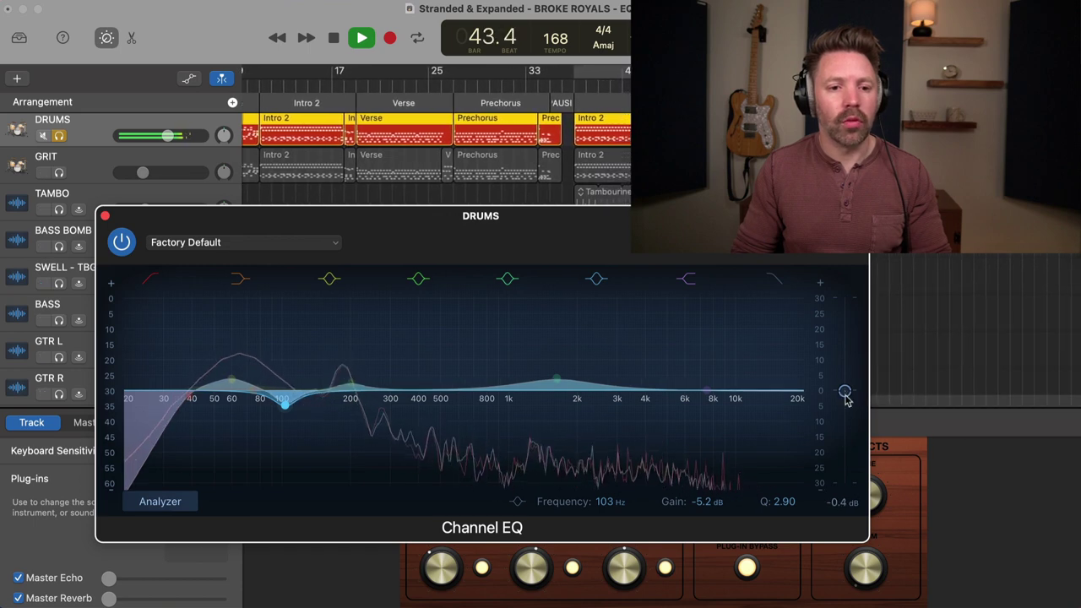
key("space")
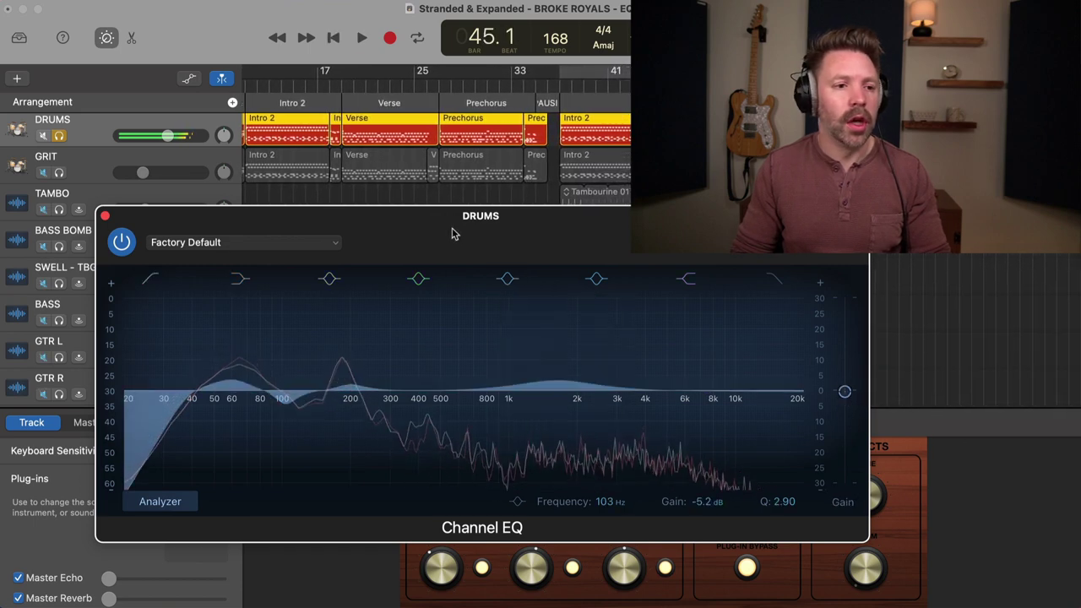
Play the soloed DRUMS track from bar 21 and repeatedly compare it with the Channel EQ bypassed and active
left_click_drag(453, 234, 449, 239)
left_click(366, 85)
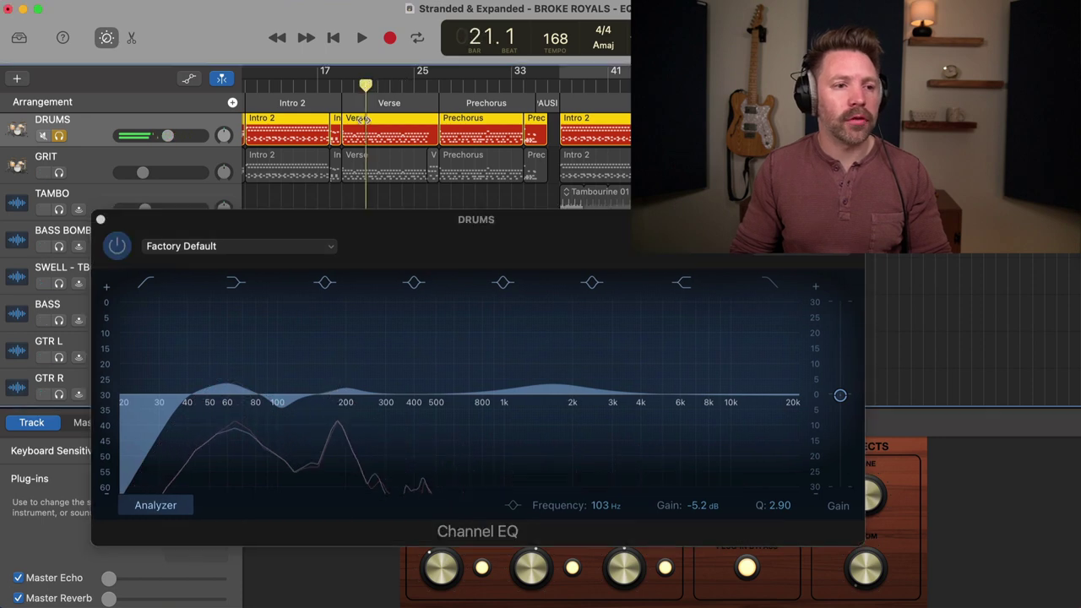
key("space")
left_click(117, 245)
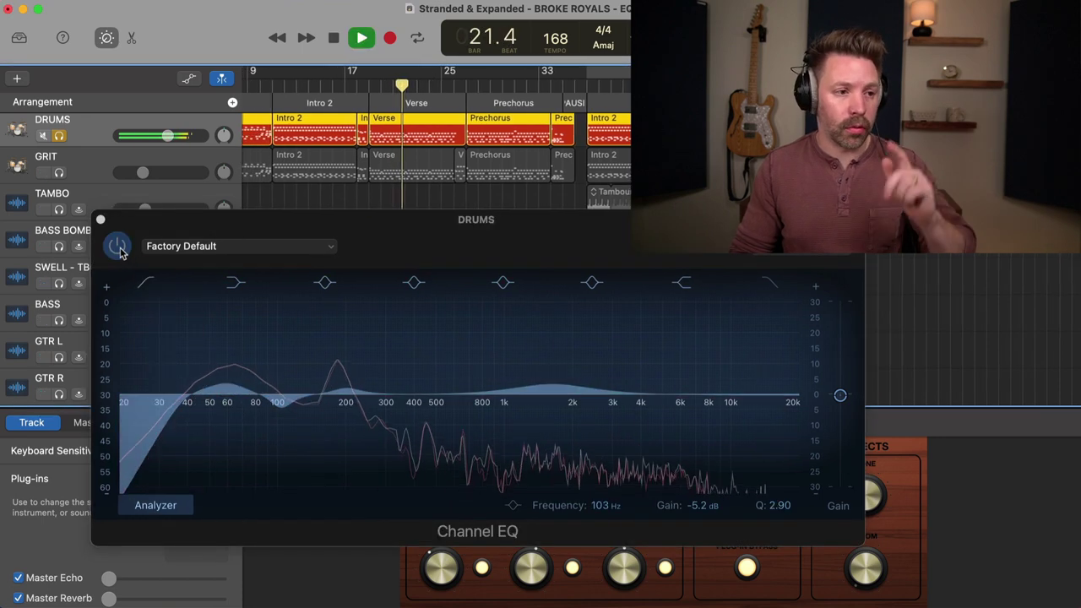
left_click(117, 246)
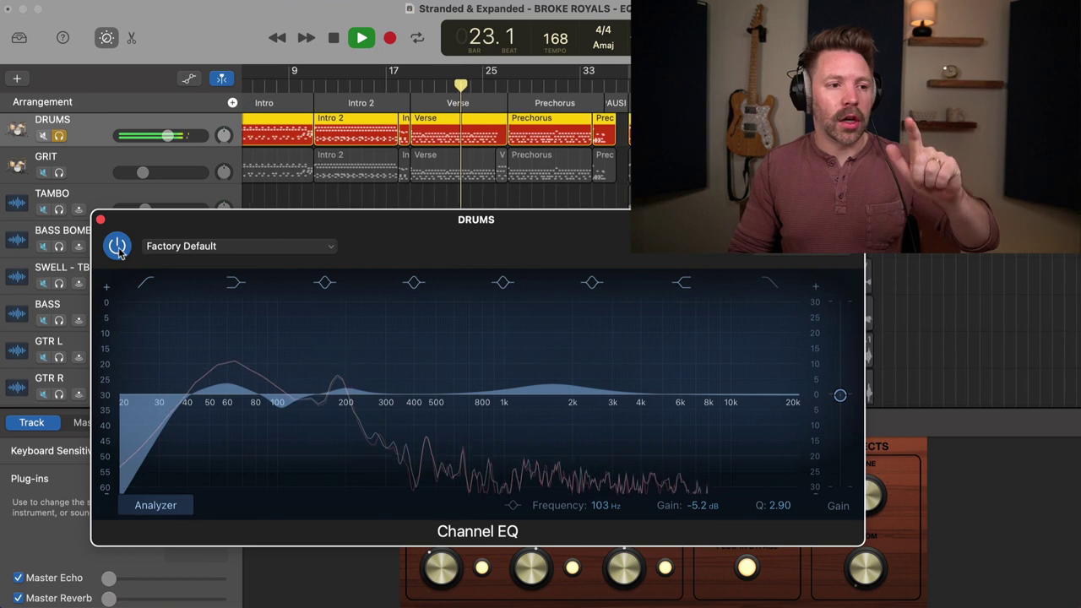
left_click(118, 246)
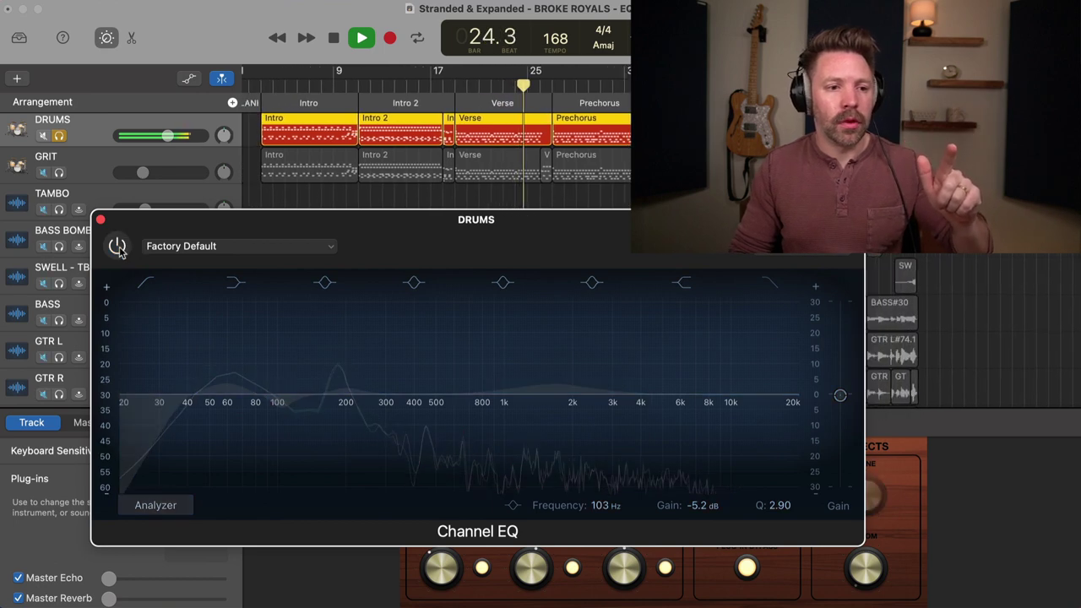
left_click(117, 246)
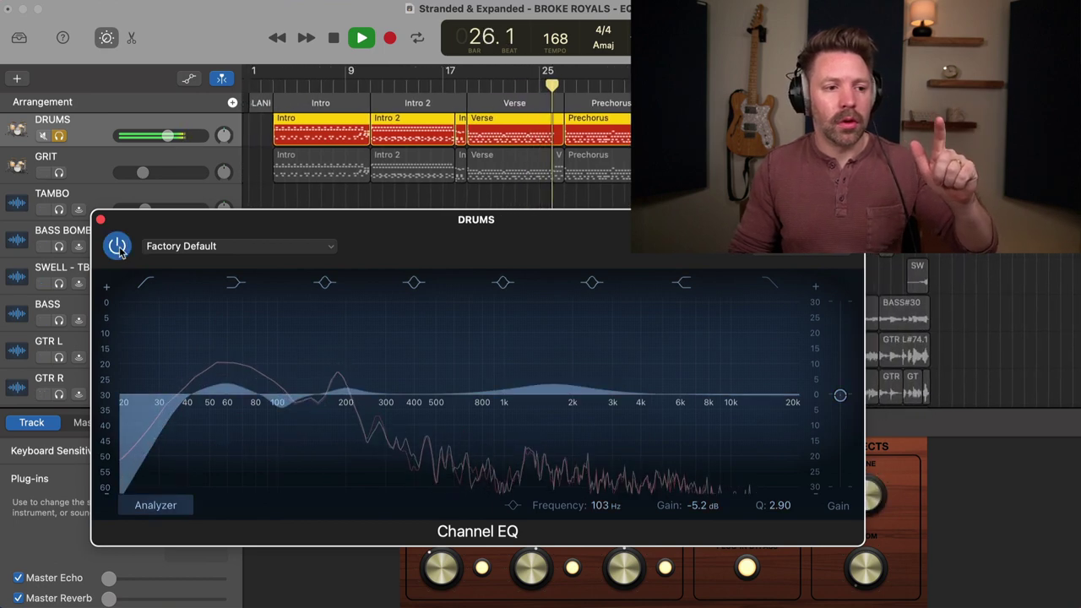
left_click(117, 246)
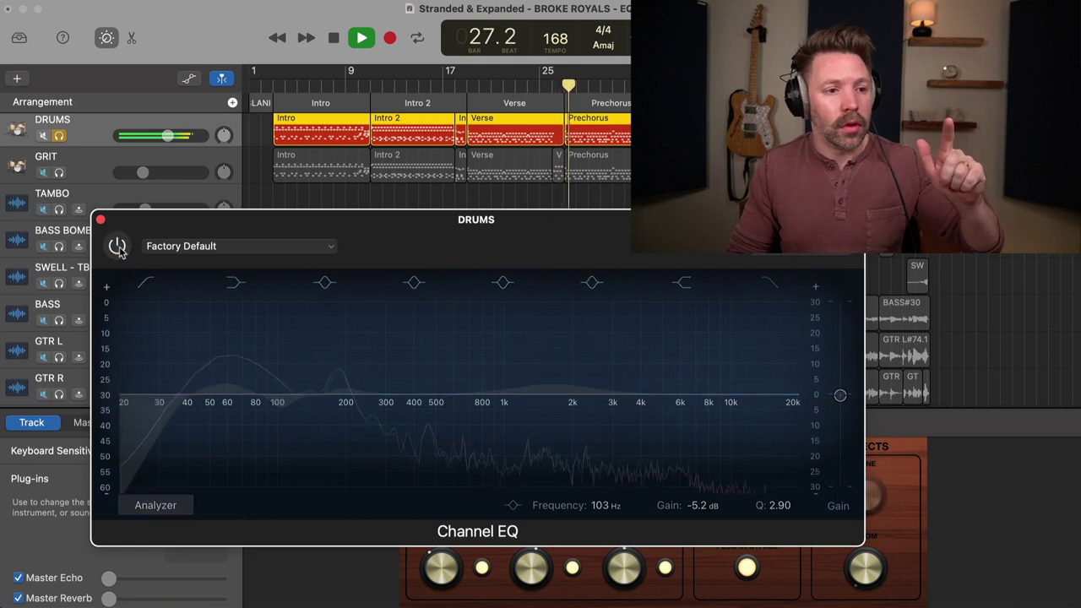
left_click(118, 245)
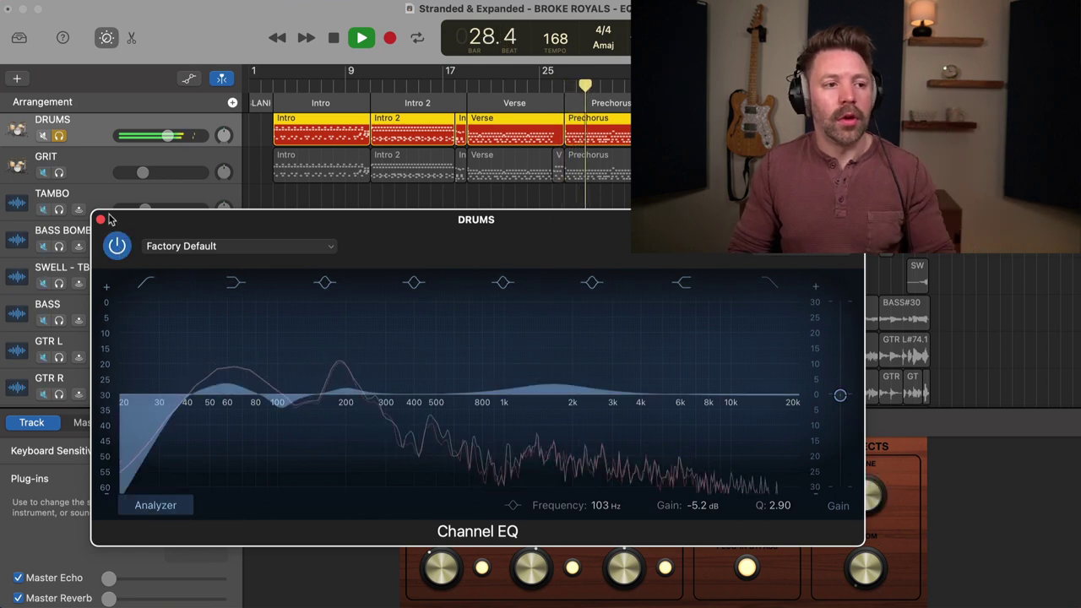
key("space")
Unsolo the DRUMS track and compare its EQ bypassed and active within the full mix from about bar 22
key("s")
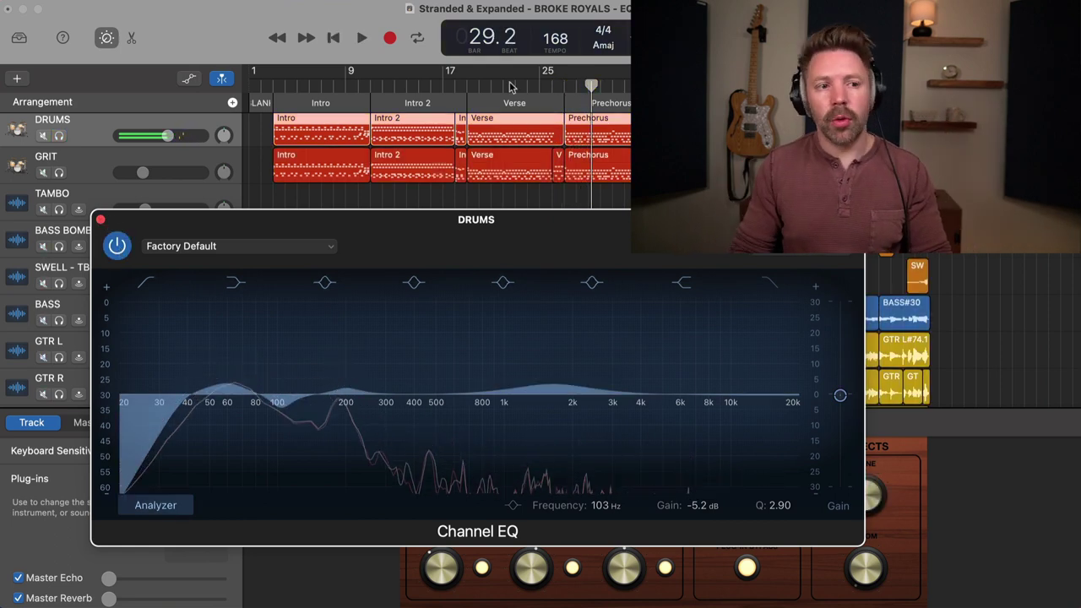
left_click(503, 88)
key("space")
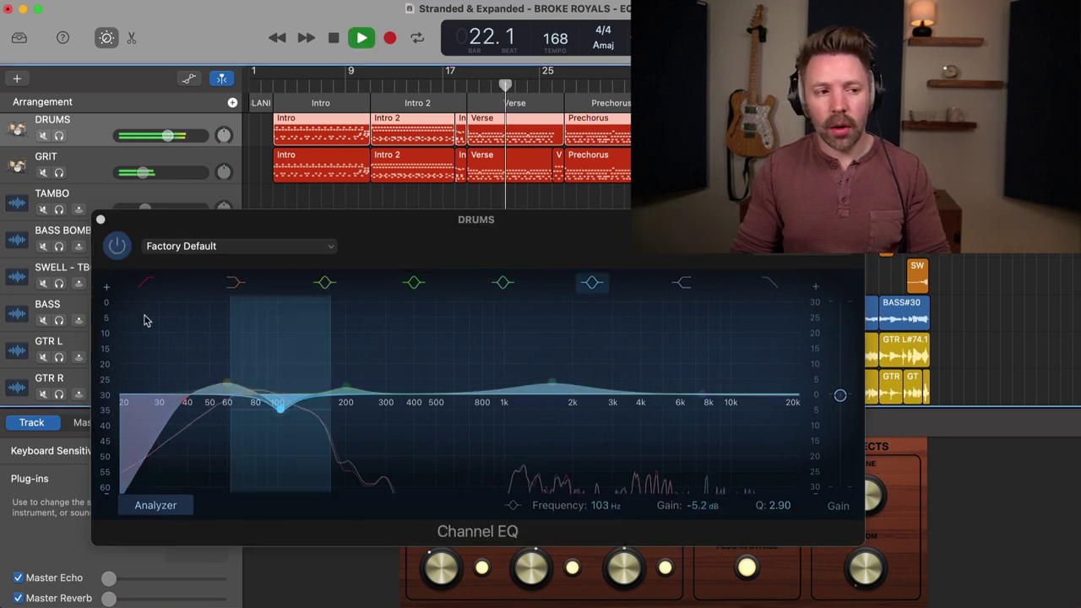
left_click(117, 245)
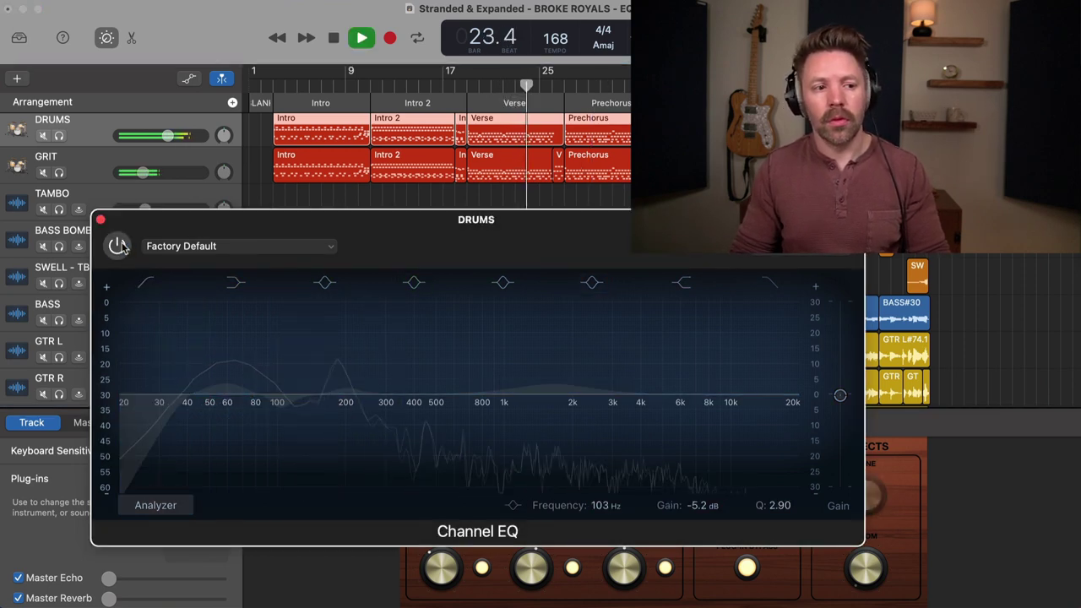
left_click(118, 246)
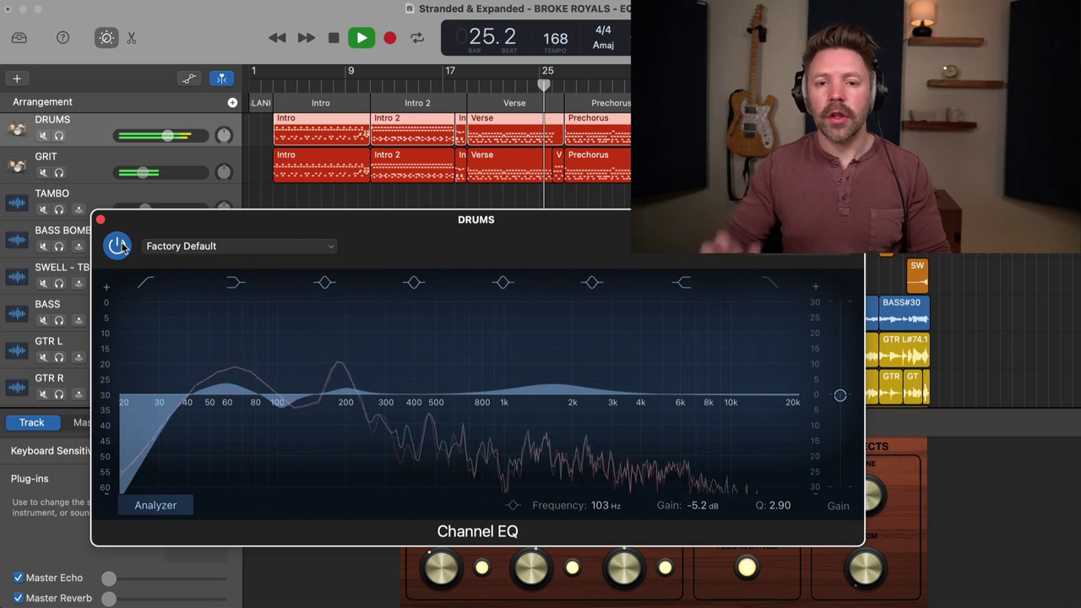
key("space")
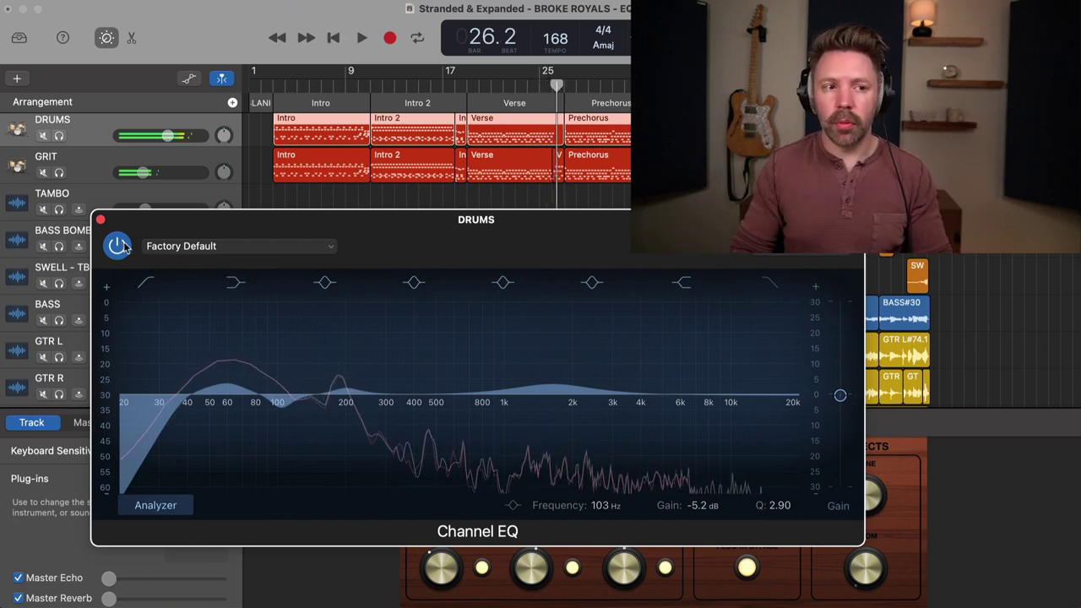
Replay the full mix from bar 22, switching the DRUMS EQ off and on several times to hear its effect
left_click(500, 85)
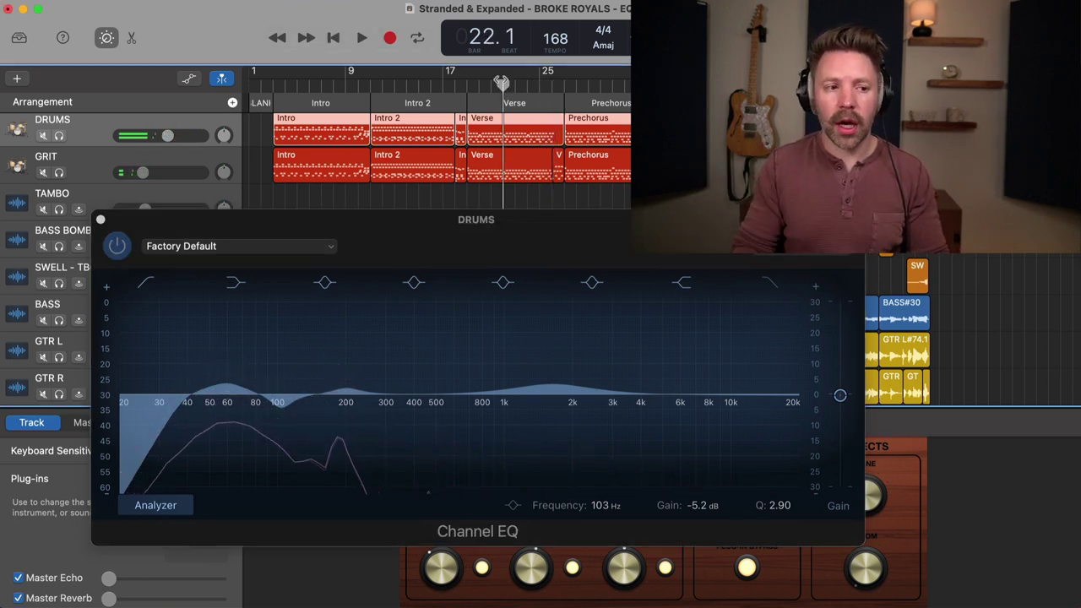
left_click(150, 253)
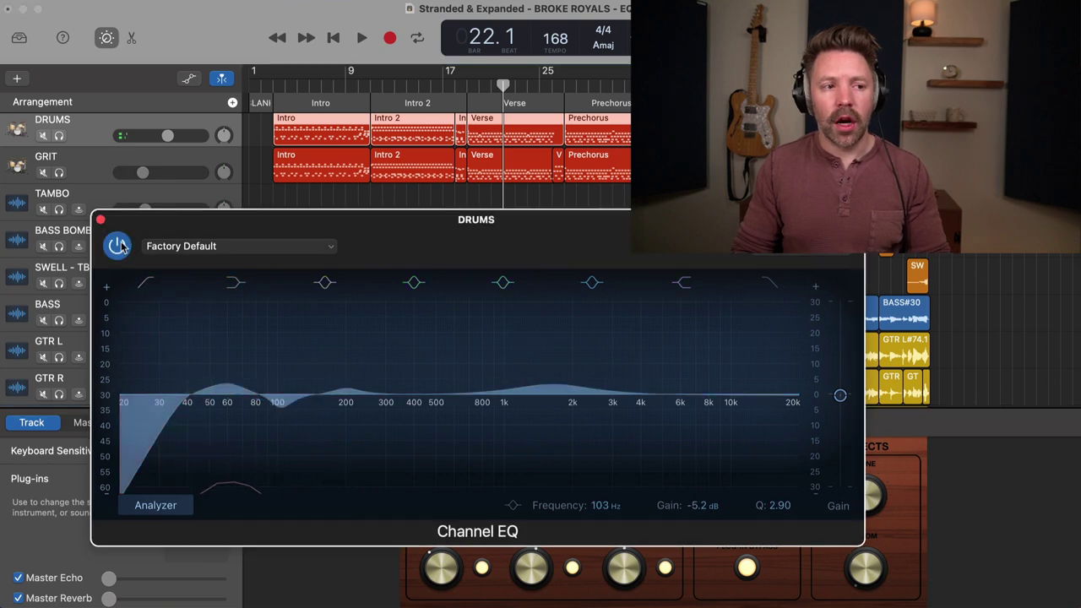
key("space")
left_click(118, 245)
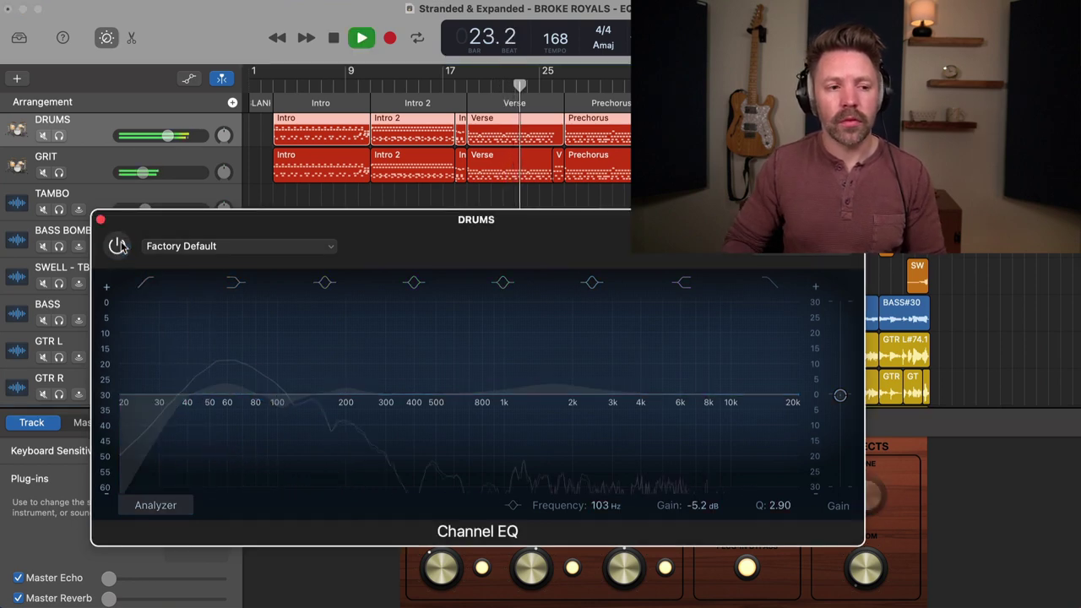
left_click(119, 245)
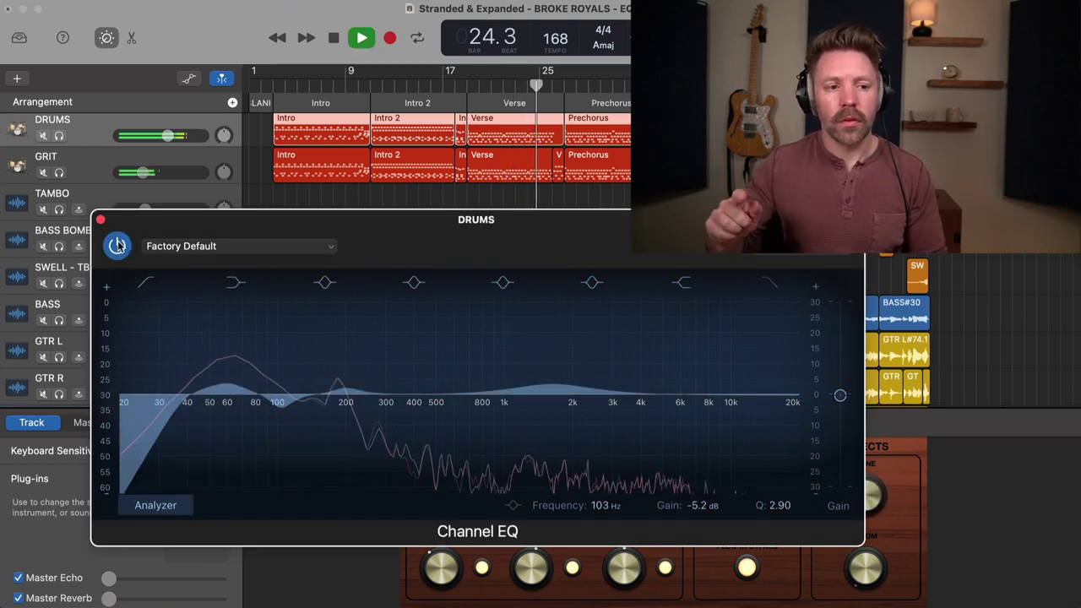
left_click(118, 245)
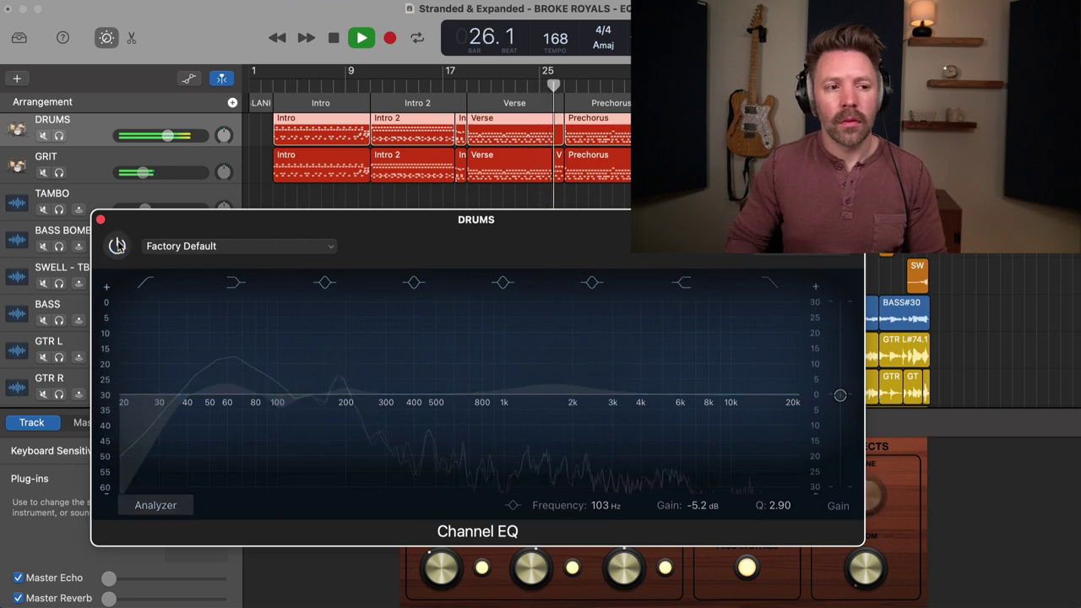
left_click(118, 245)
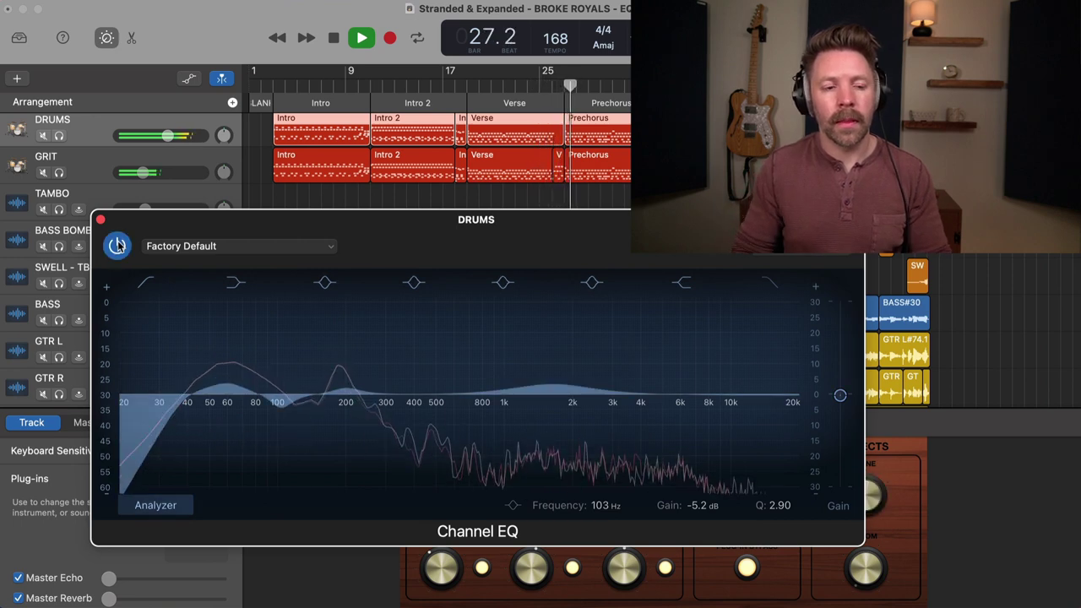
left_click(118, 245)
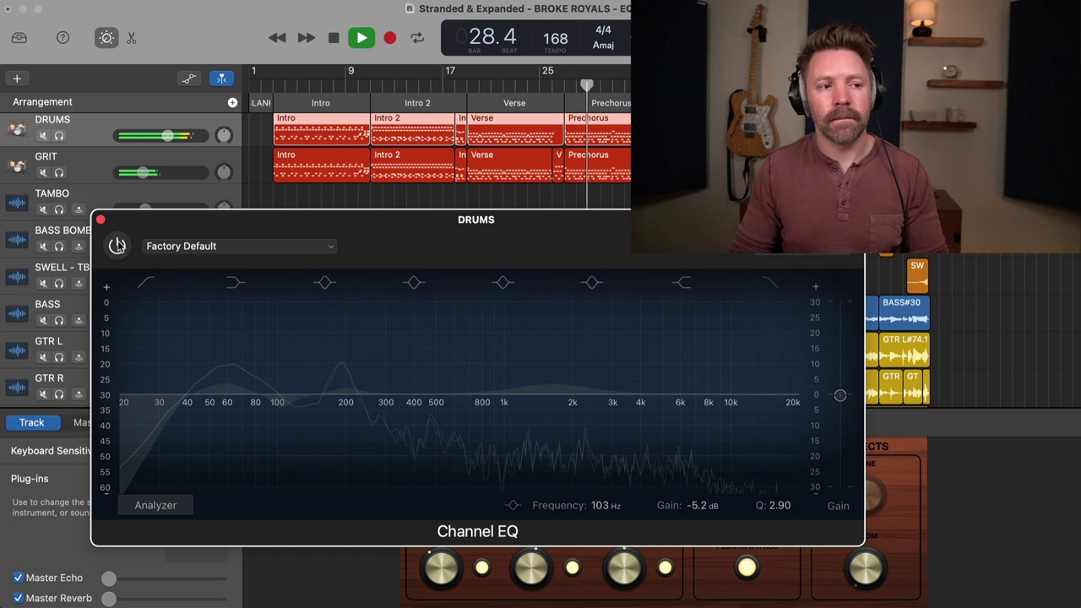
left_click(118, 245)
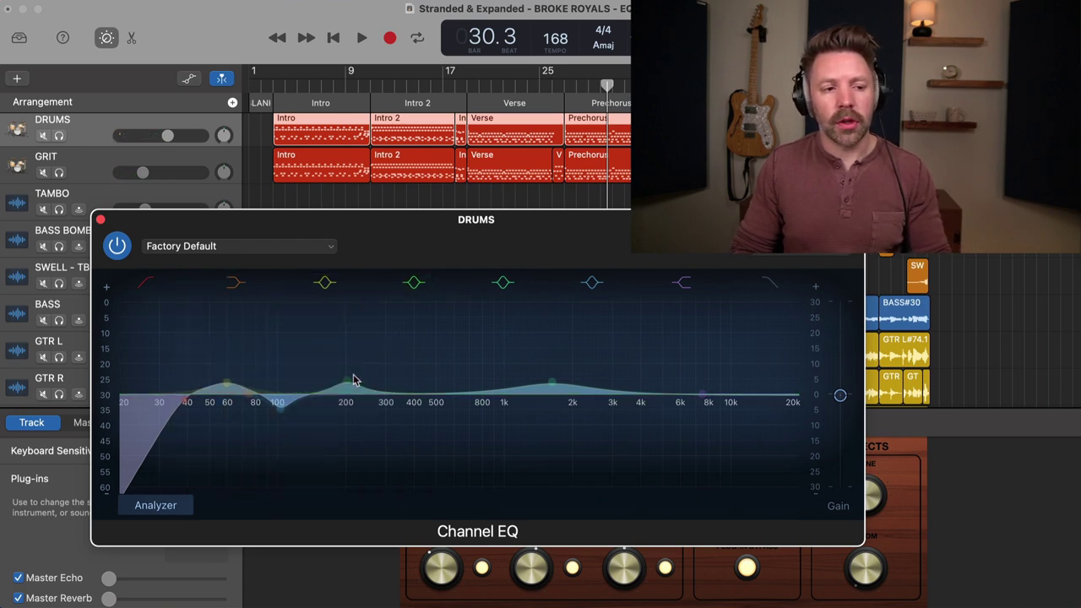
Adjust the low-mid bell band to a 4.6 dB boost at 200 Hz during playback and compare the DRUMS EQ bypassed and active
double_click(486, 89)
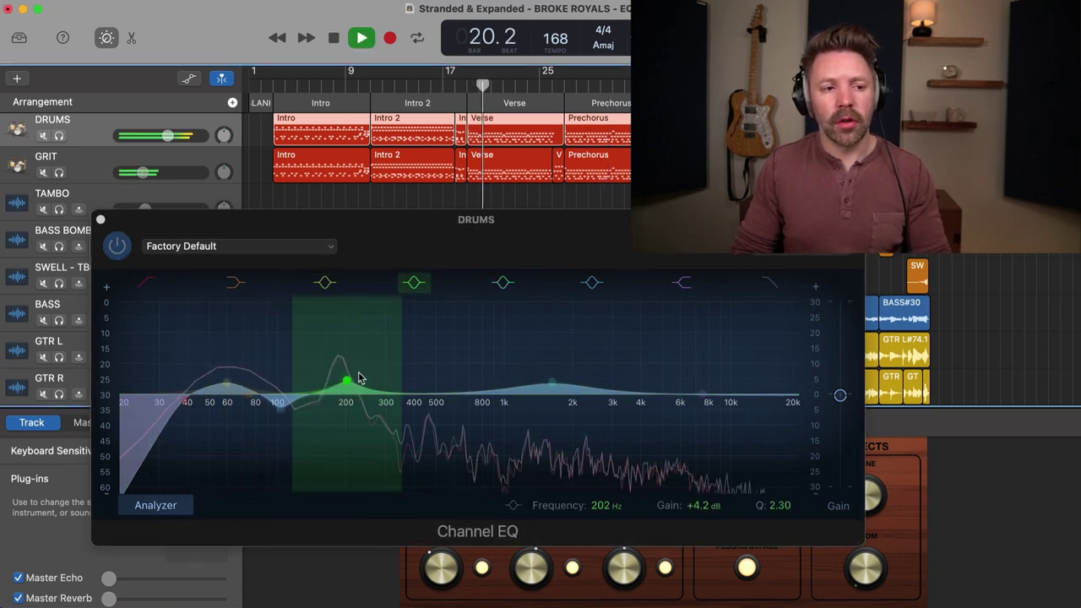
left_click_drag(346, 383, 346, 384)
left_click(117, 246)
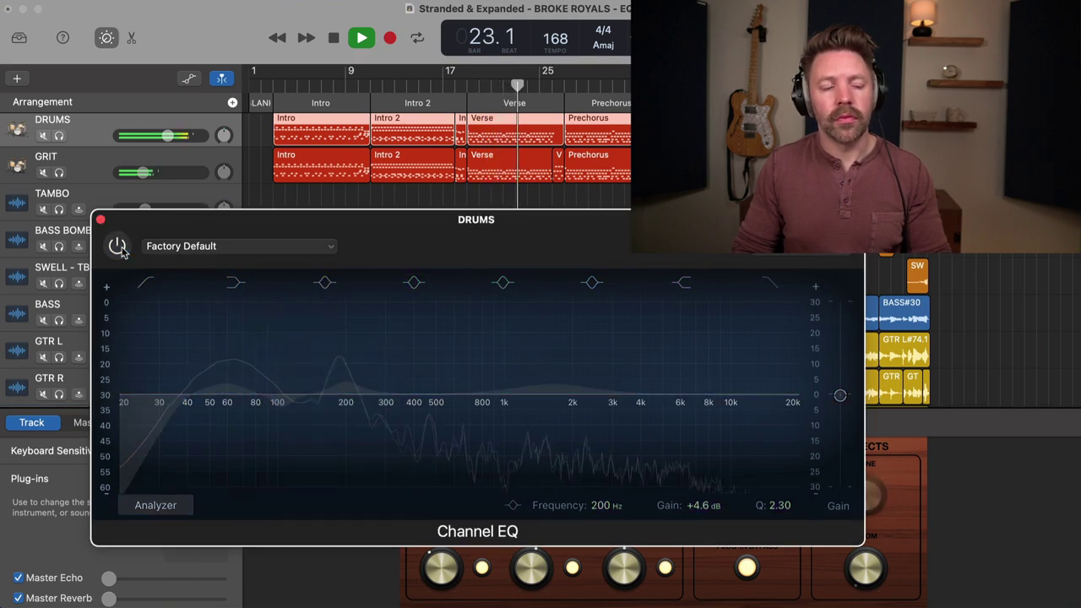
left_click(117, 246)
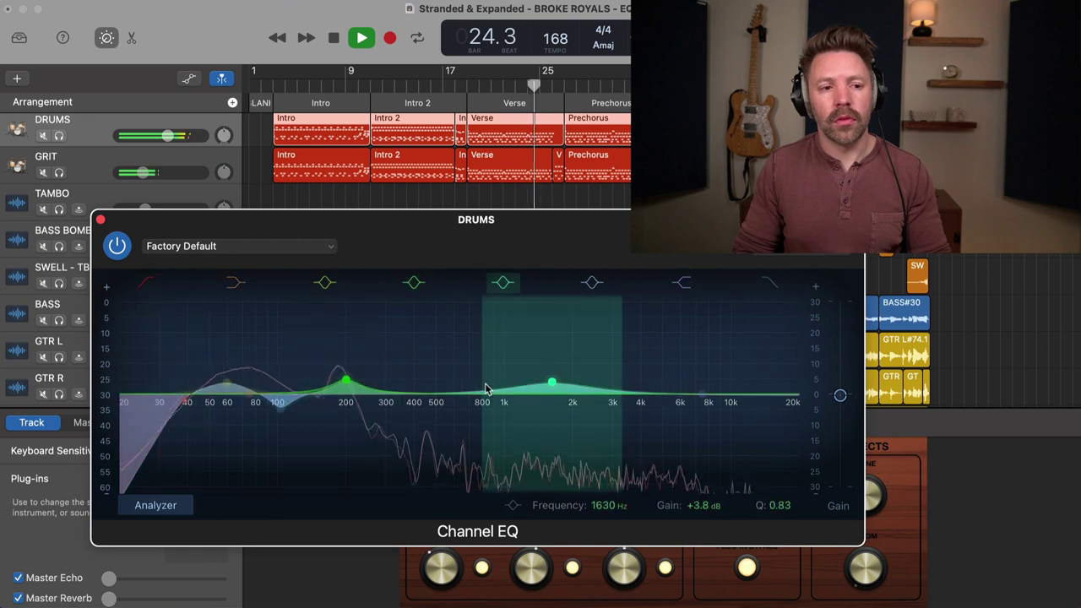
key("space")
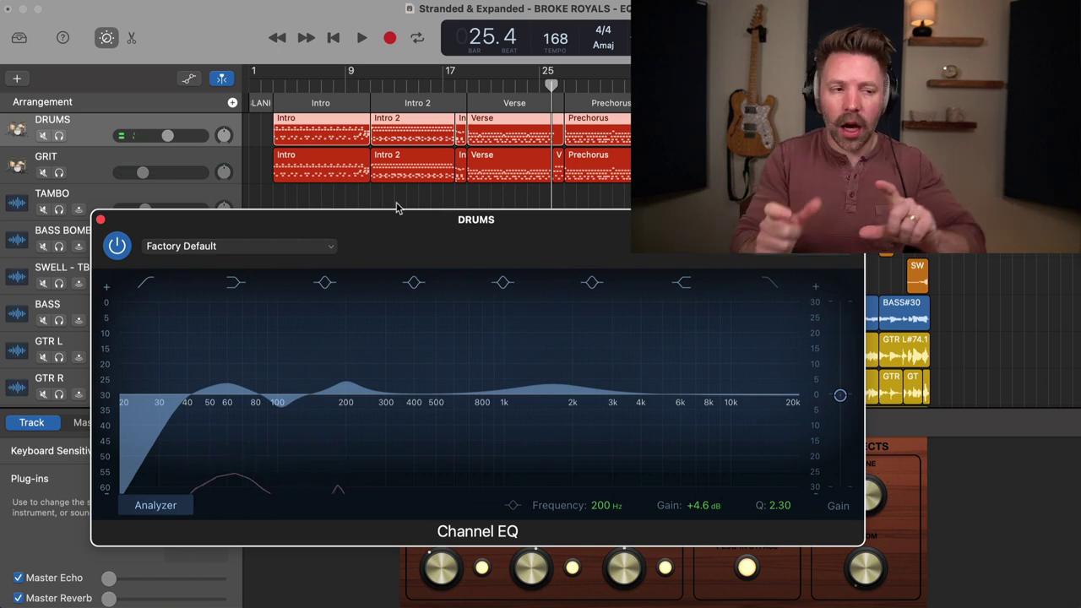
Close the DRUMS track's EQ and open the existing Channel EQ on the GRIT track
left_click(102, 219)
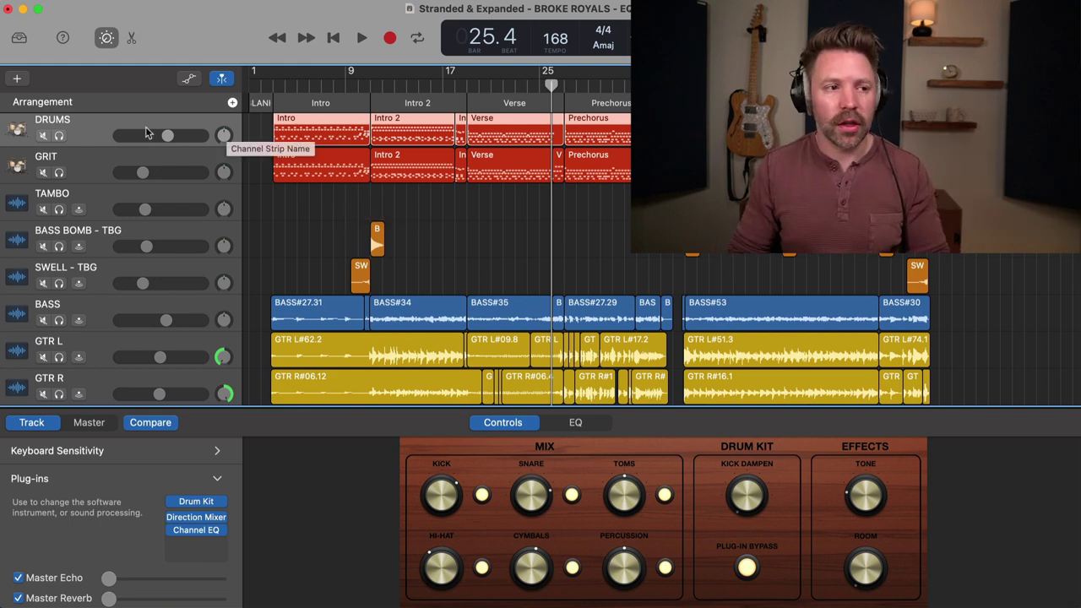
left_click(114, 169)
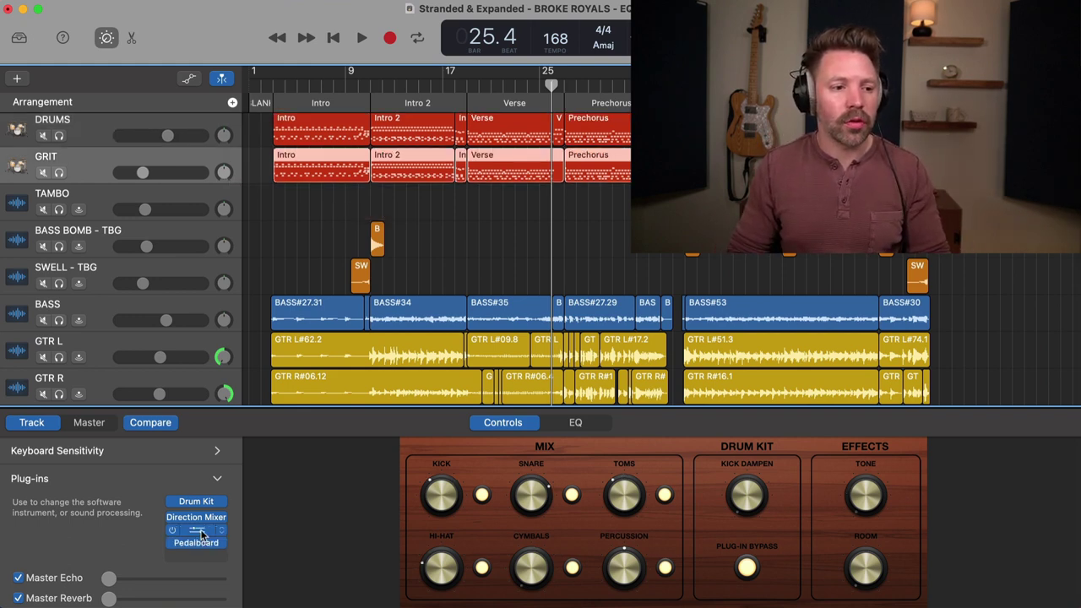
left_click(203, 532)
Play the GRIT track soloed from bar 20 and add a second Channel EQ after its Pedalboard plug-in
left_click(478, 89)
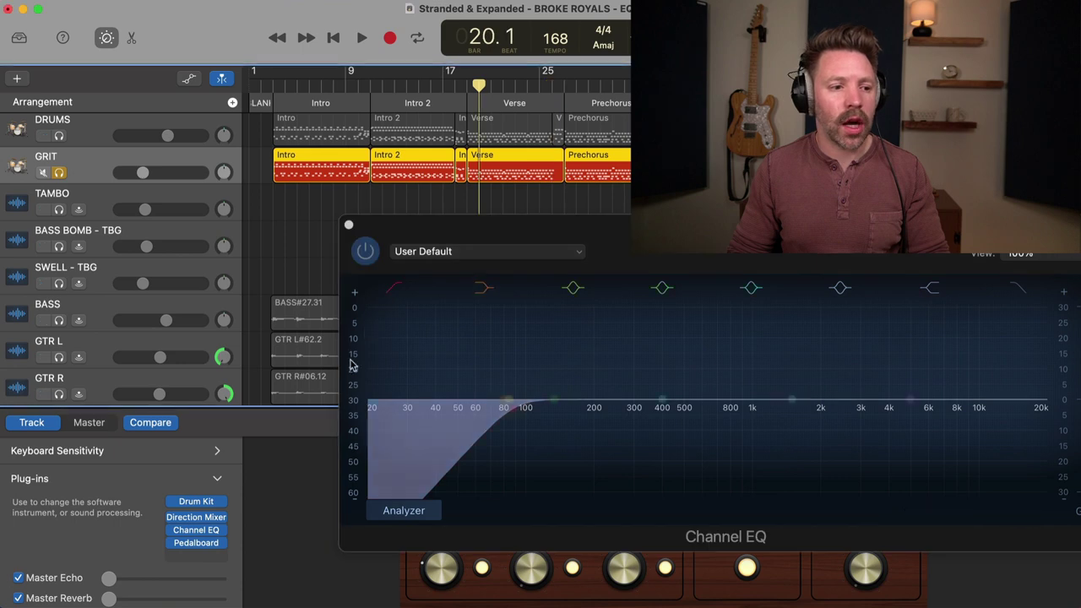
key("space")
left_click(203, 561)
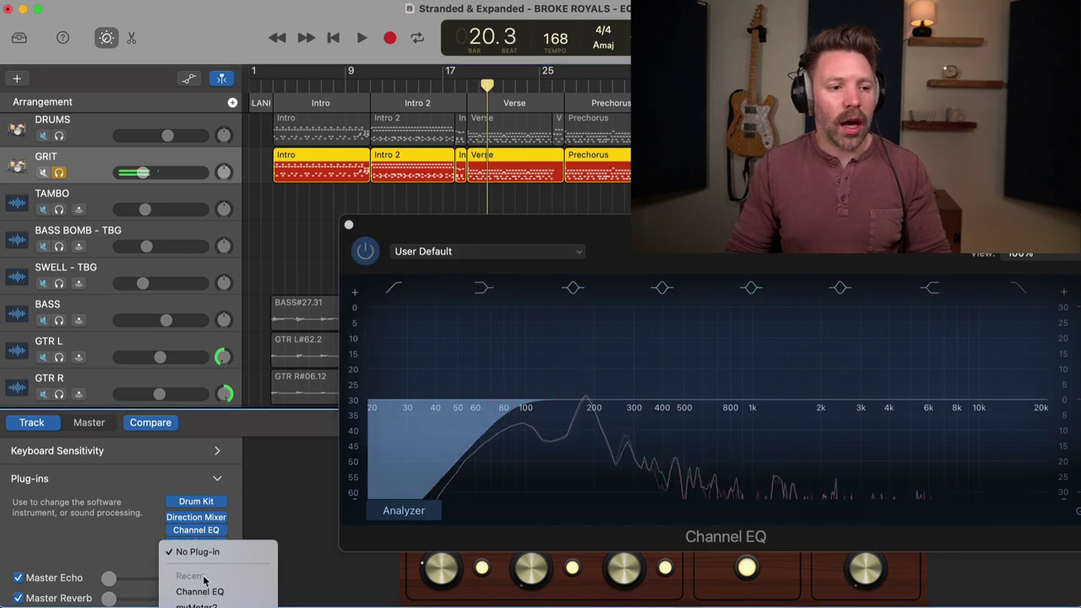
left_click(200, 589)
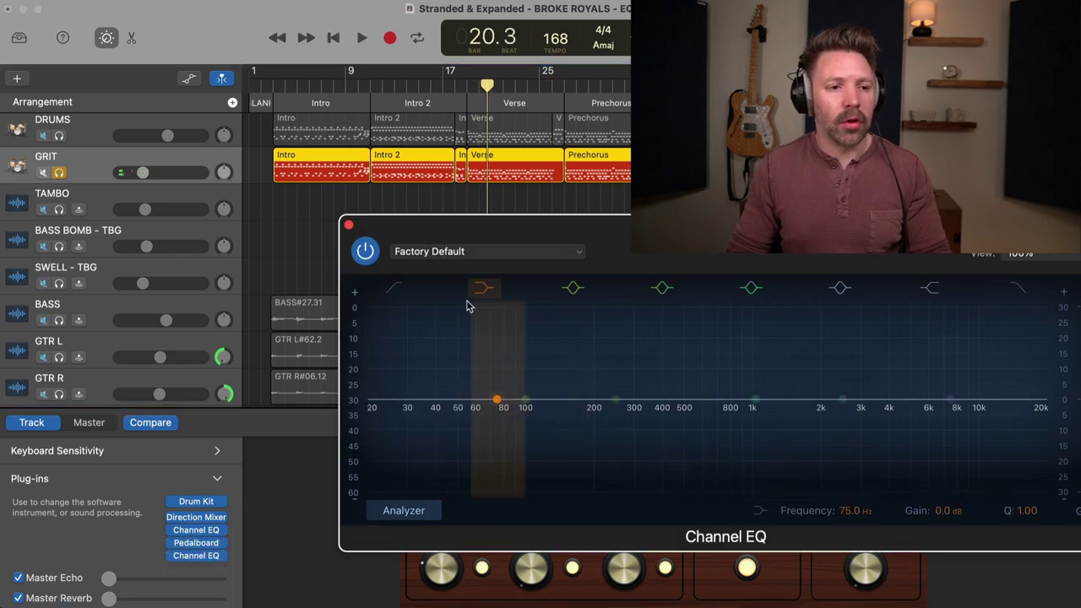
Play the GRIT track soloed and raise its new EQ's 2500 Hz bell band to 5.2 dB at 2100 Hz, narrowing its bandwidth
left_click_drag(526, 238, 335, 261)
left_click_drag(513, 277, 448, 276)
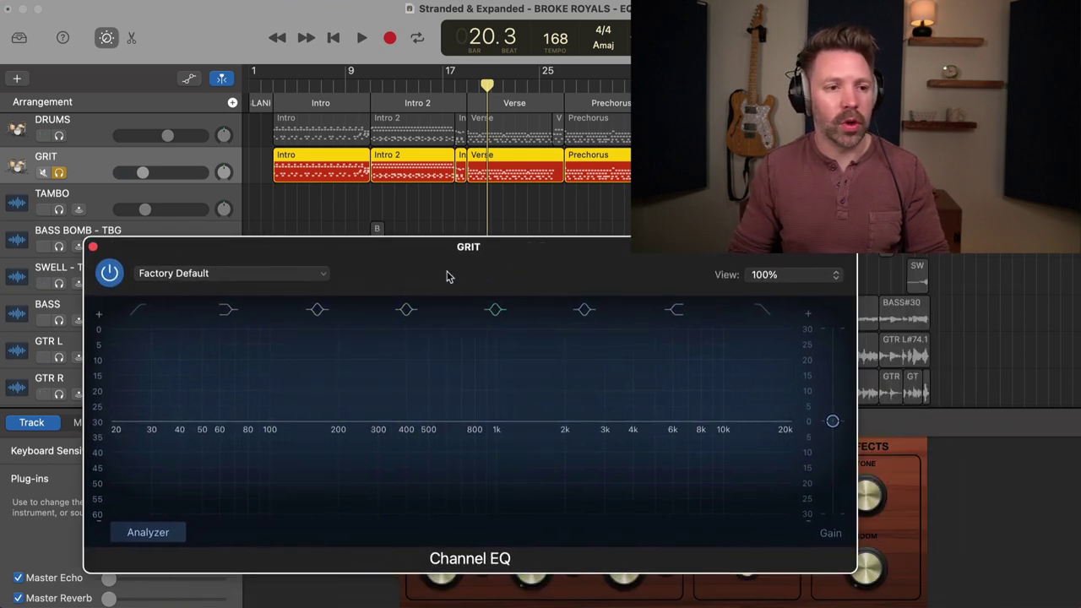
key("space")
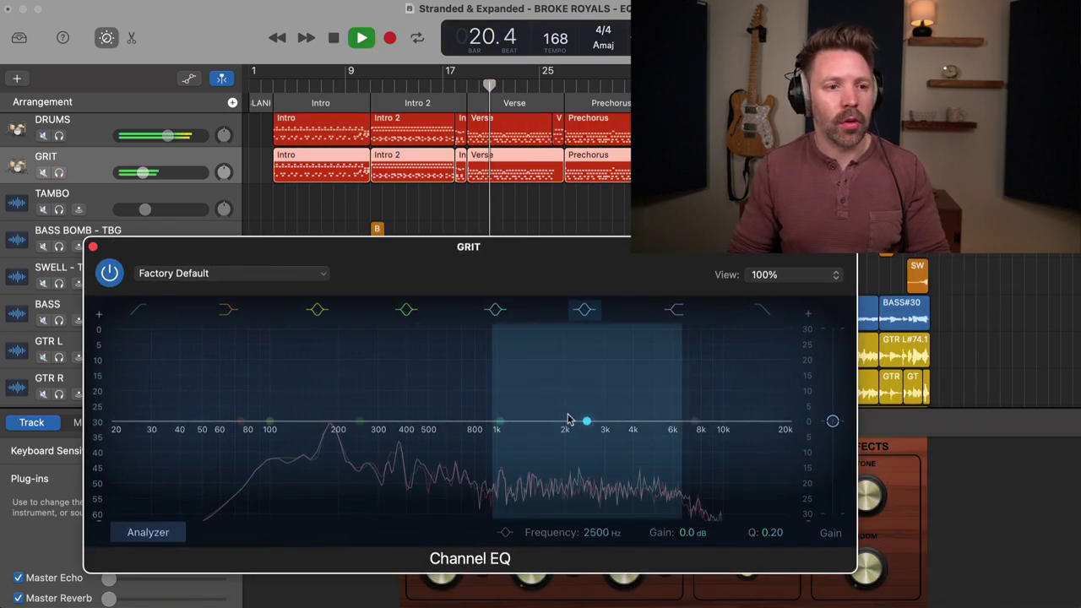
key("s")
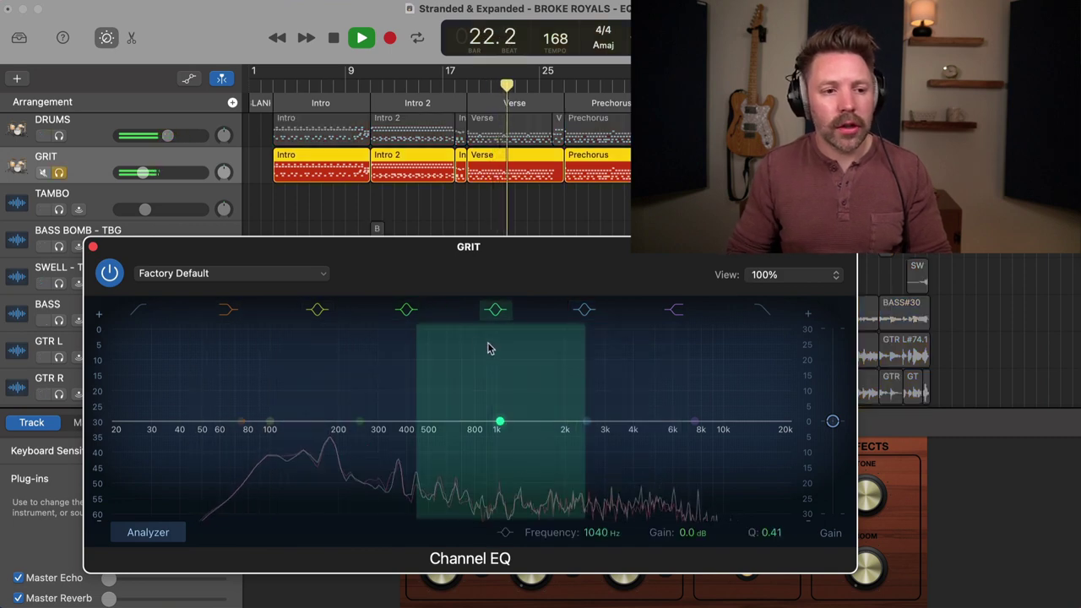
left_click_drag(586, 422, 569, 406)
left_click_drag(480, 386, 494, 388)
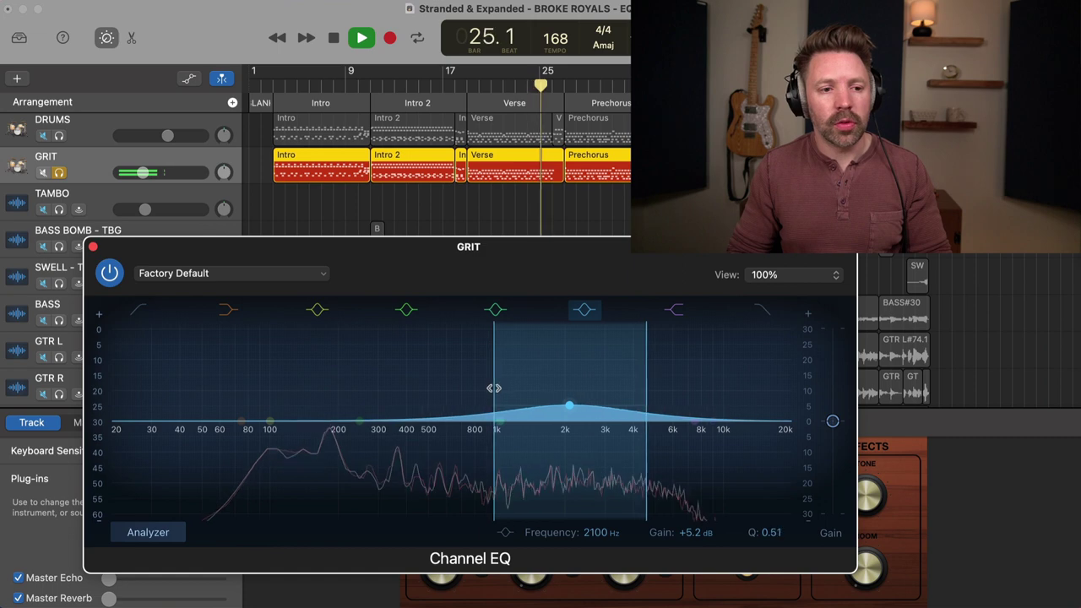
left_click(492, 144)
key("space")
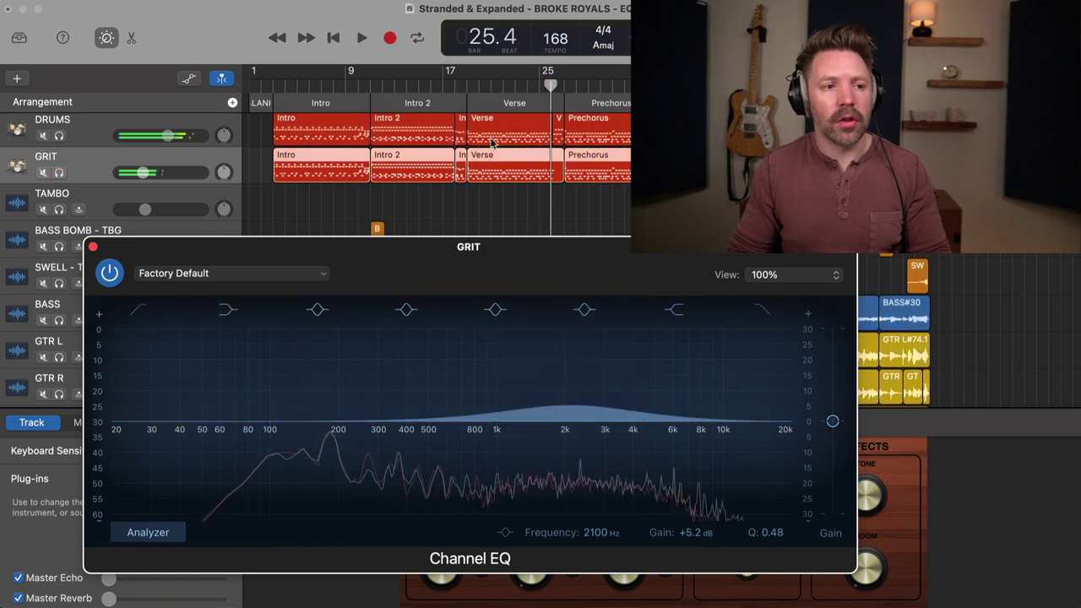
Reduce the GRIT bell band to a 2.8 dB boost at 1990 Hz with a Q of 0.60 during full-mix playback
left_click(493, 91)
left_click_drag(525, 379, 560, 414)
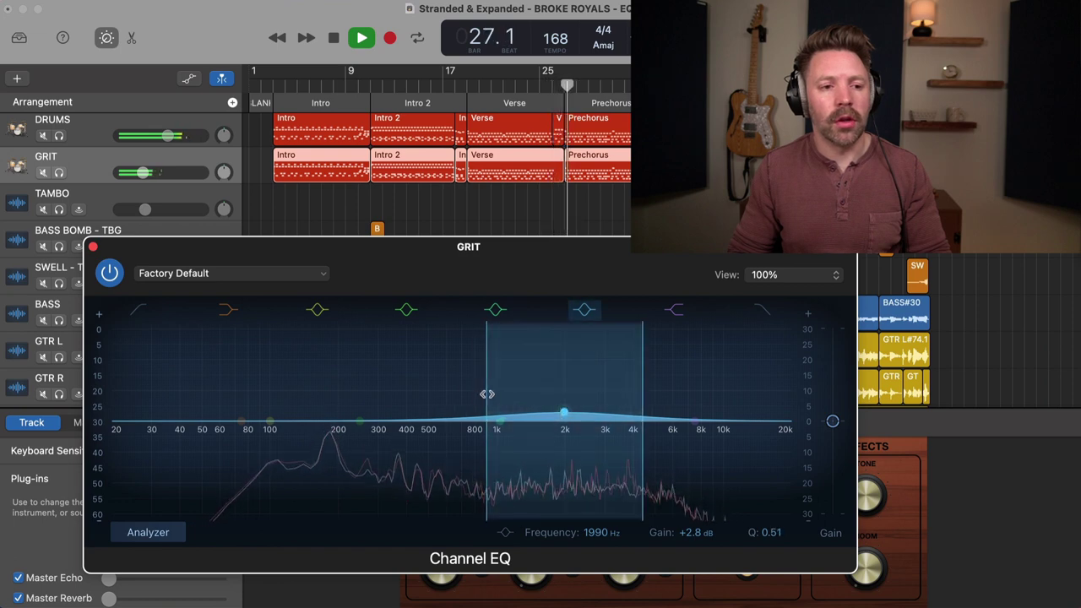
left_click_drag(488, 393, 514, 394)
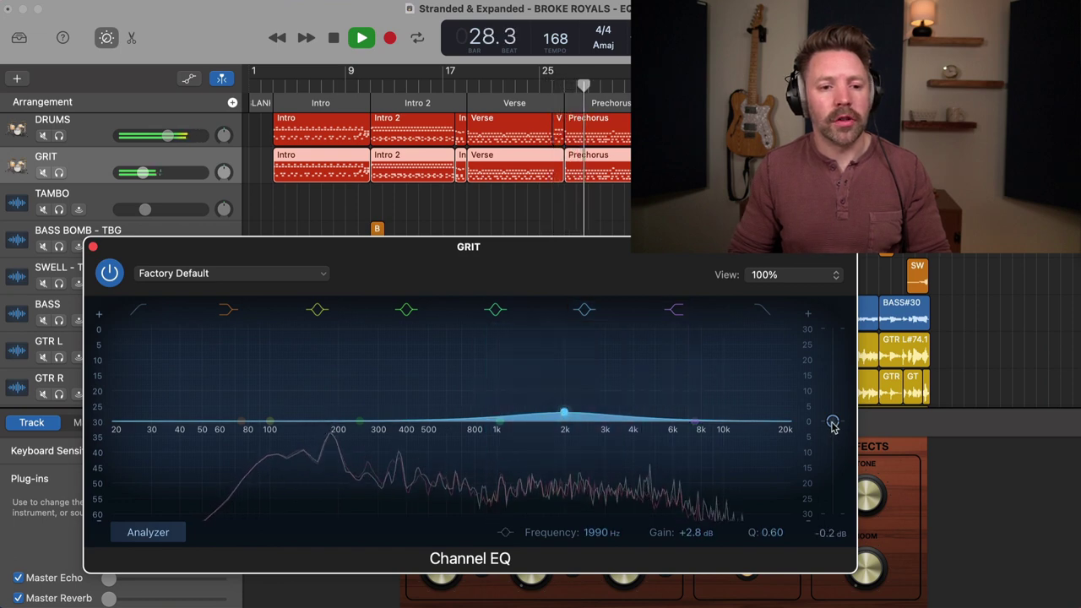
Compare the soloed GRIT track with its new Channel EQ bypassed and active, and close the EQ
key("s")
left_click(109, 271)
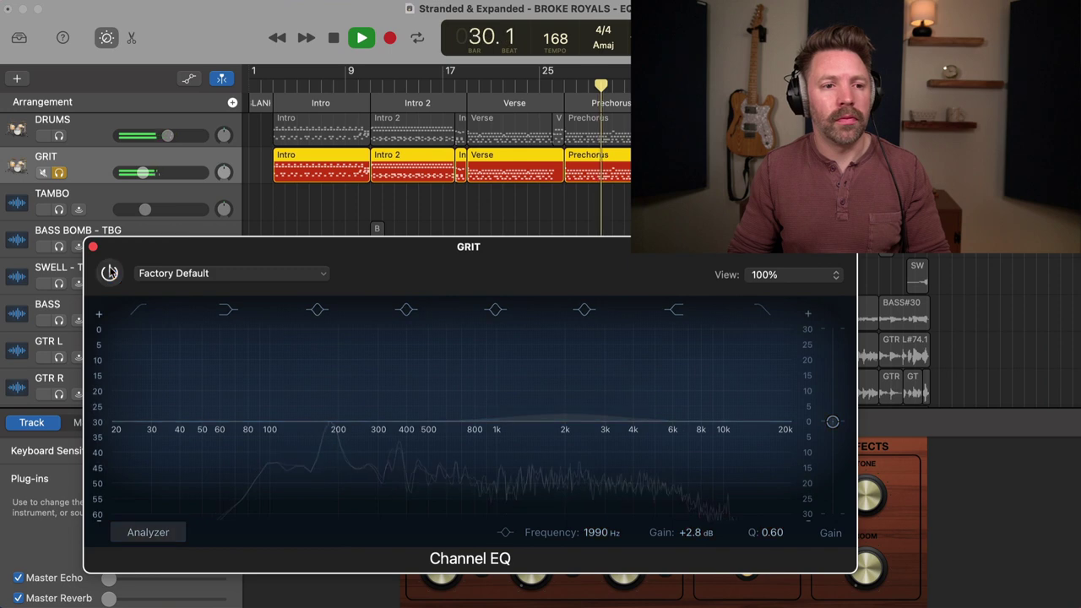
left_click(110, 271)
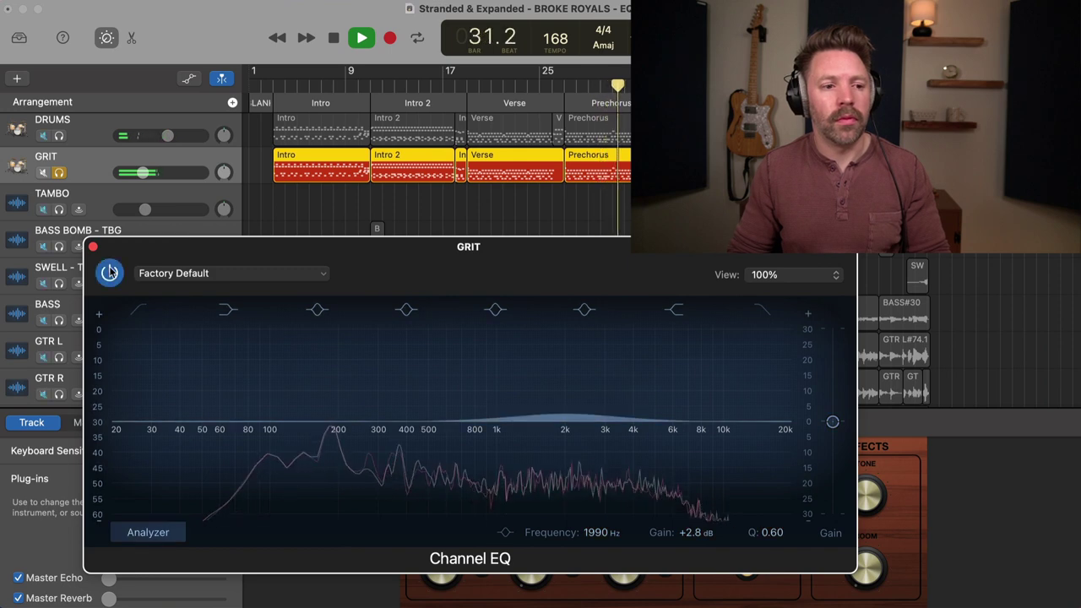
key("s")
scroll(155, 192, "down", 1)
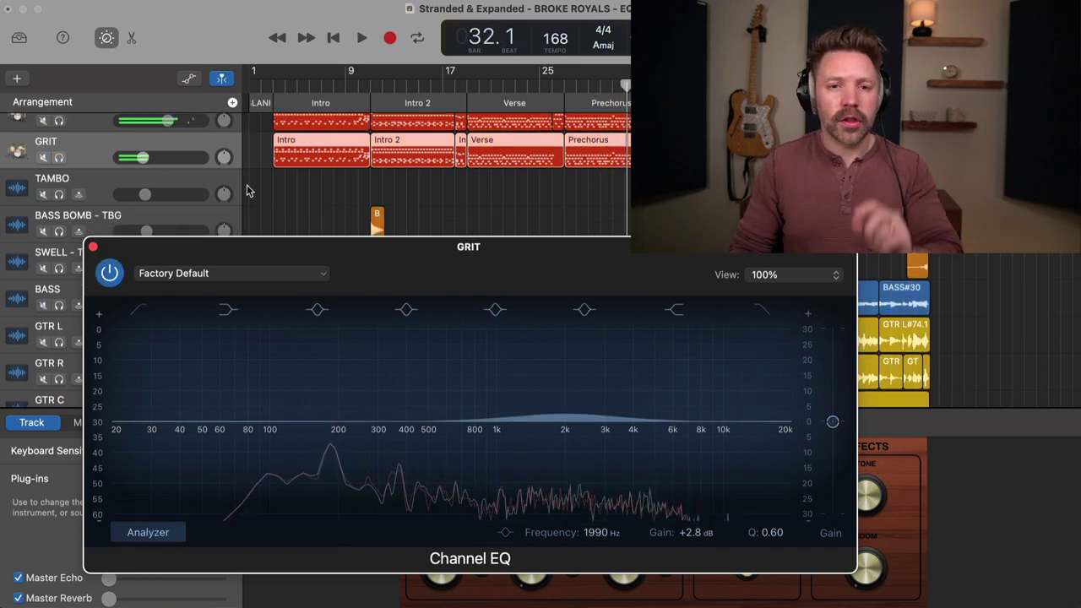
left_click(92, 249)
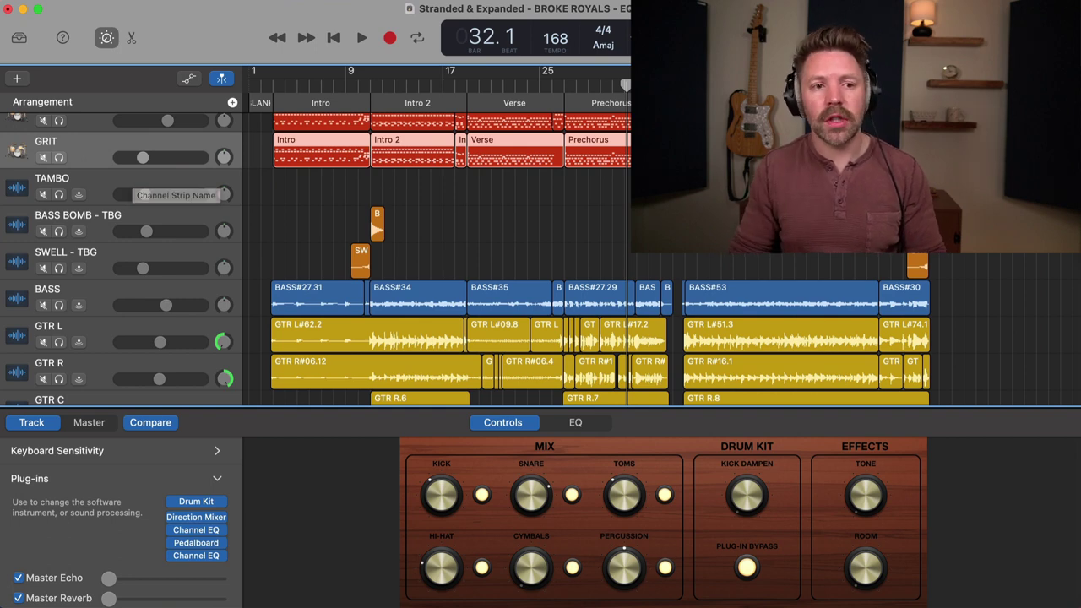
Play the full mix from about bar 38 and select the TAMBO track
left_click(707, 76)
key("space")
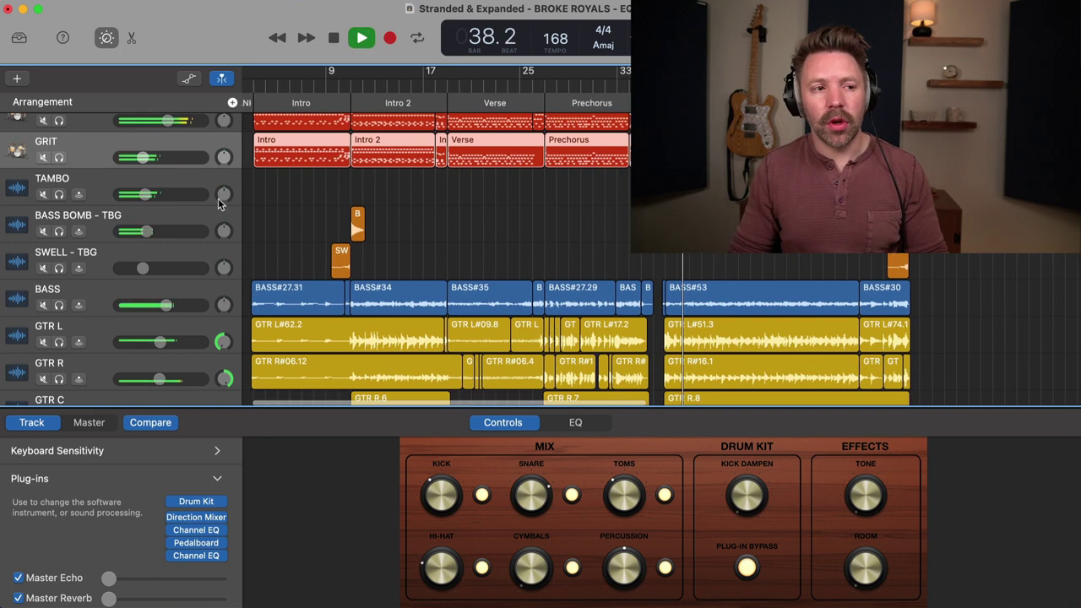
left_click(178, 187)
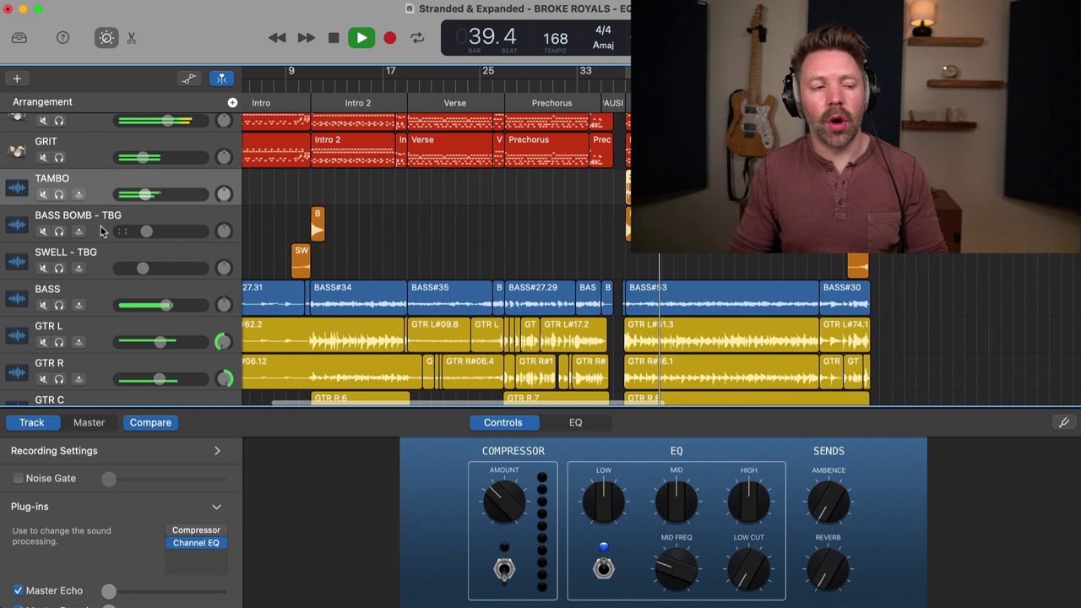
key("space")
Select the BASS track past the bass bomb and swell tracks and open its Channel EQ
left_click(104, 243)
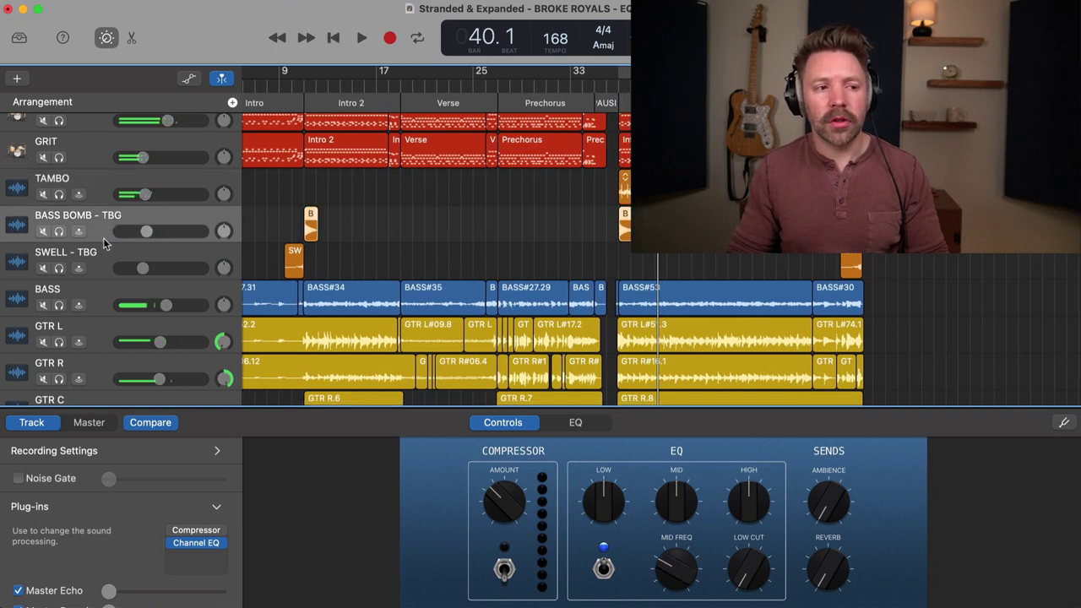
left_click(106, 267)
left_click(96, 298)
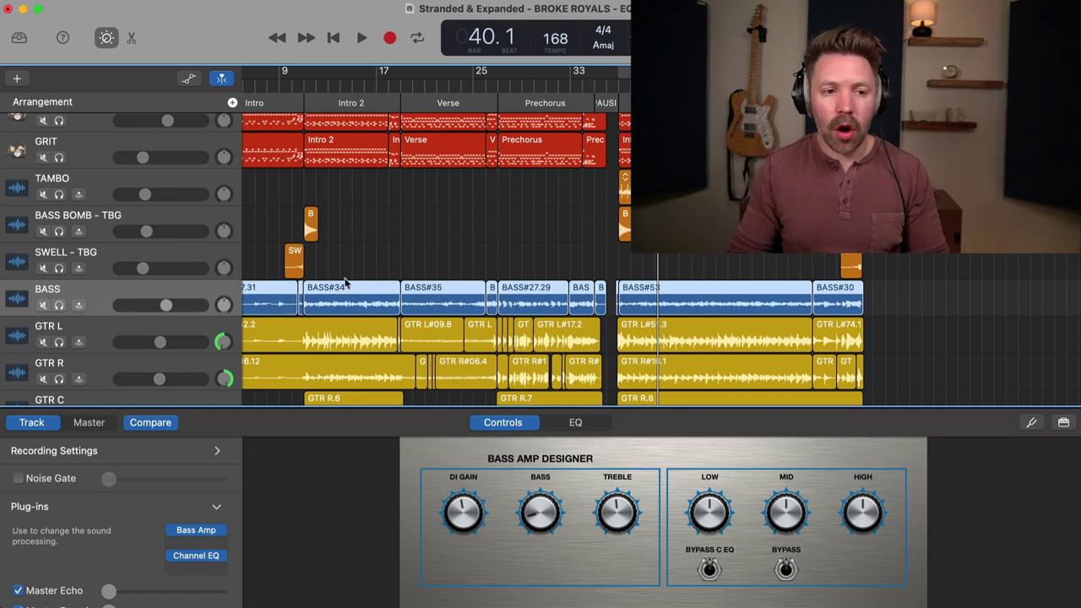
left_click(203, 558)
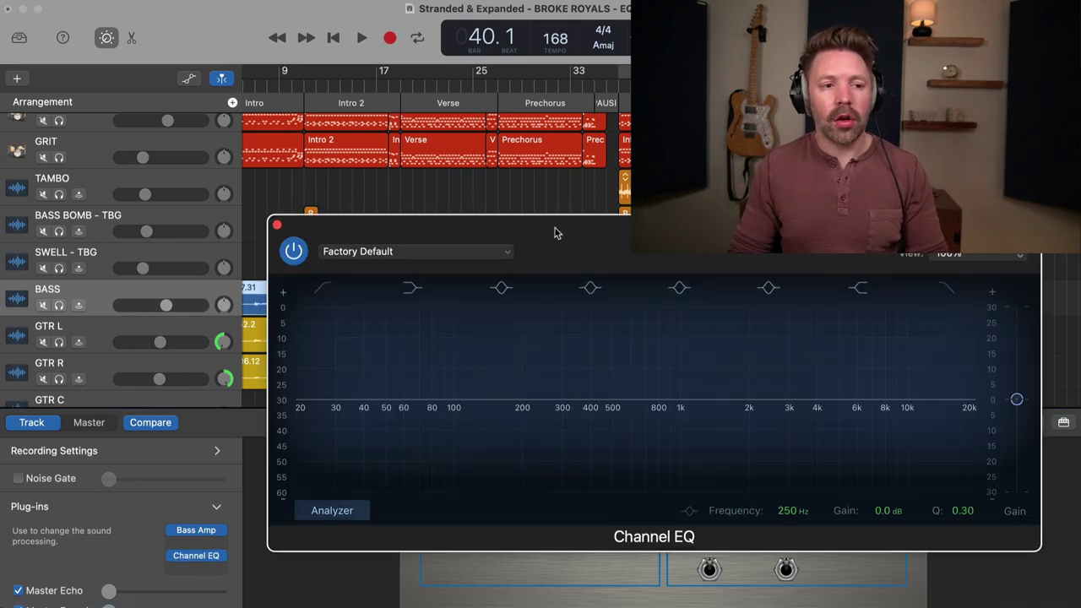
left_click_drag(555, 231, 412, 269)
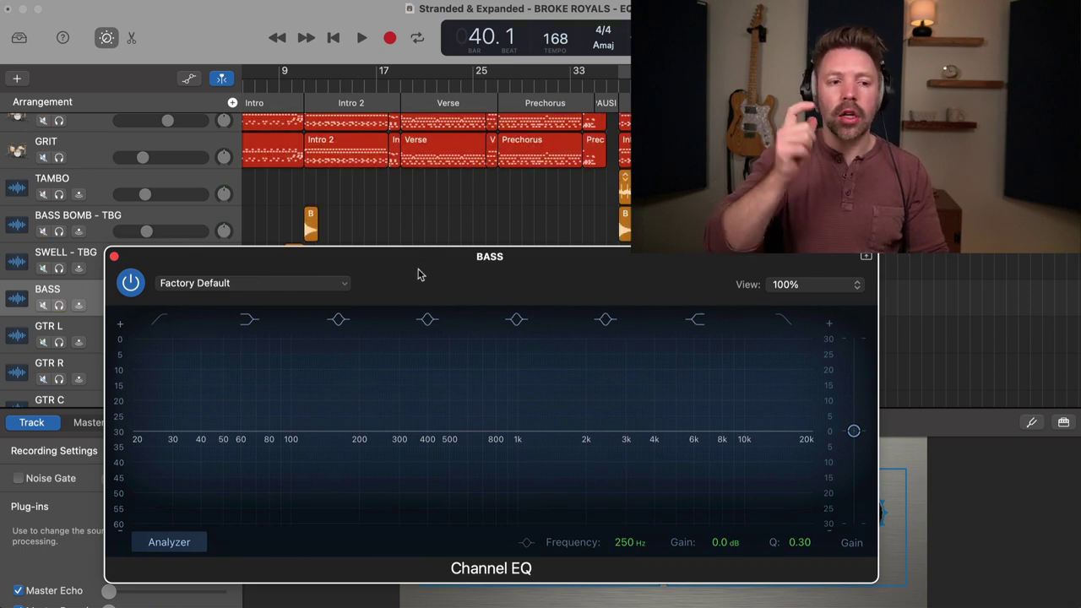
Play the full mix repeatedly around bar 40 and examine the bass signal in the BASS EQ's analyzer
key("space")
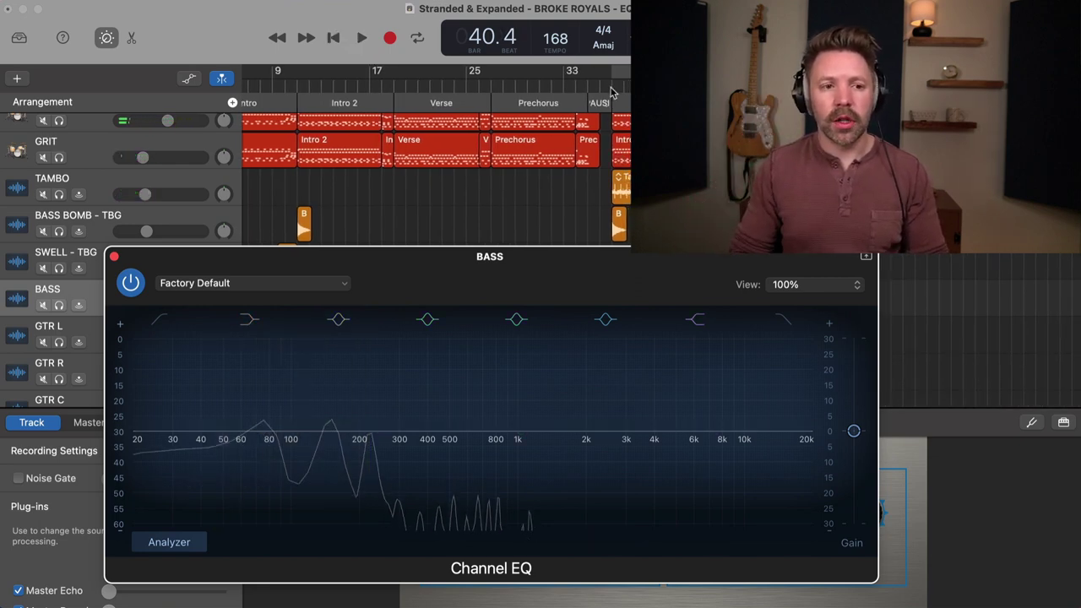
key("comma")
key("comma")
key("comma")
key("space")
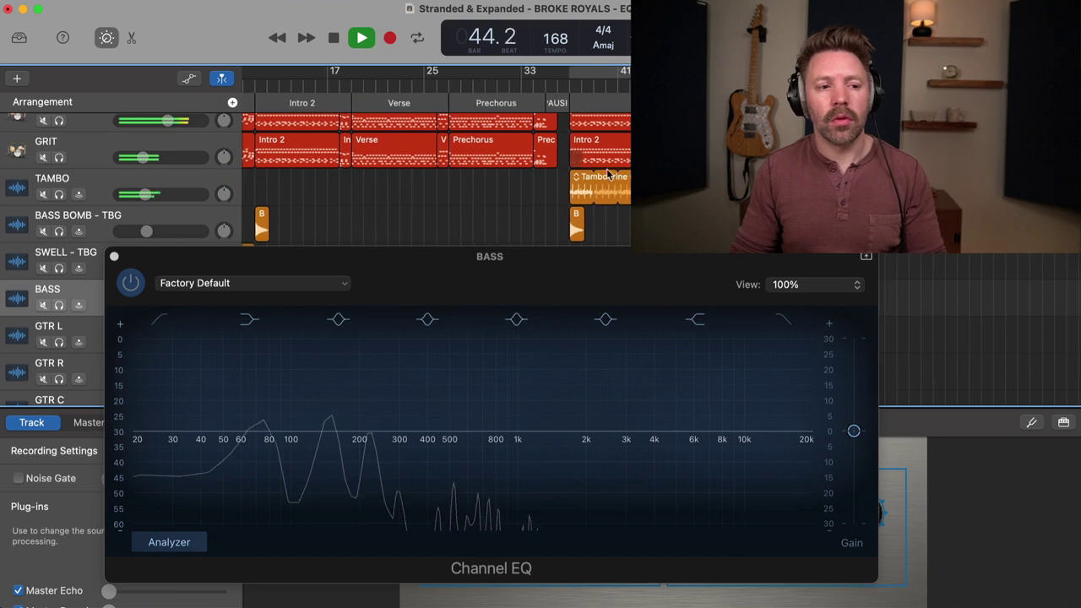
key("space")
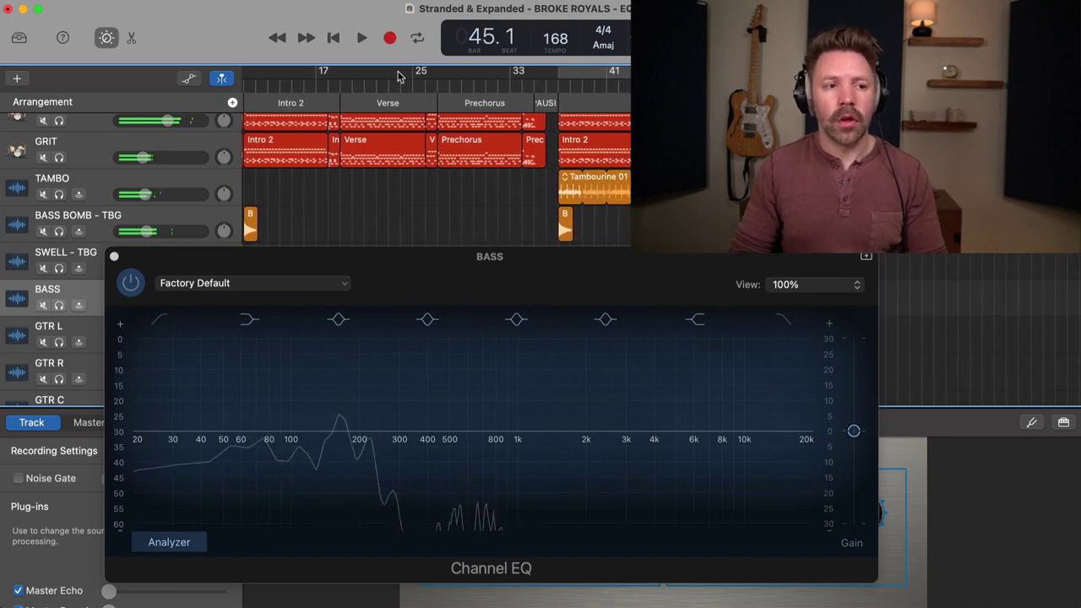
key("space")
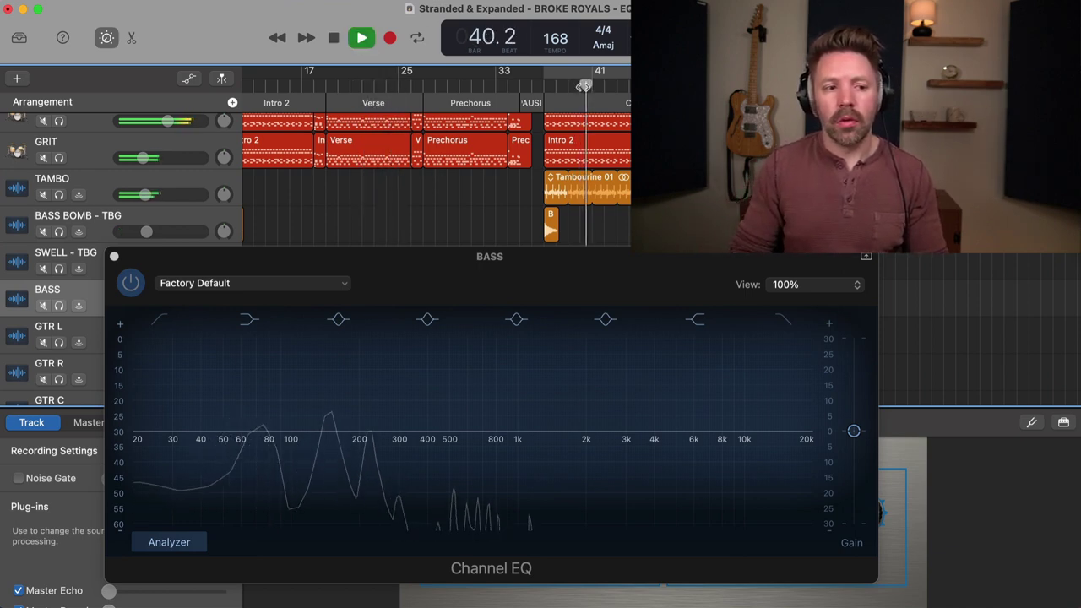
key("space")
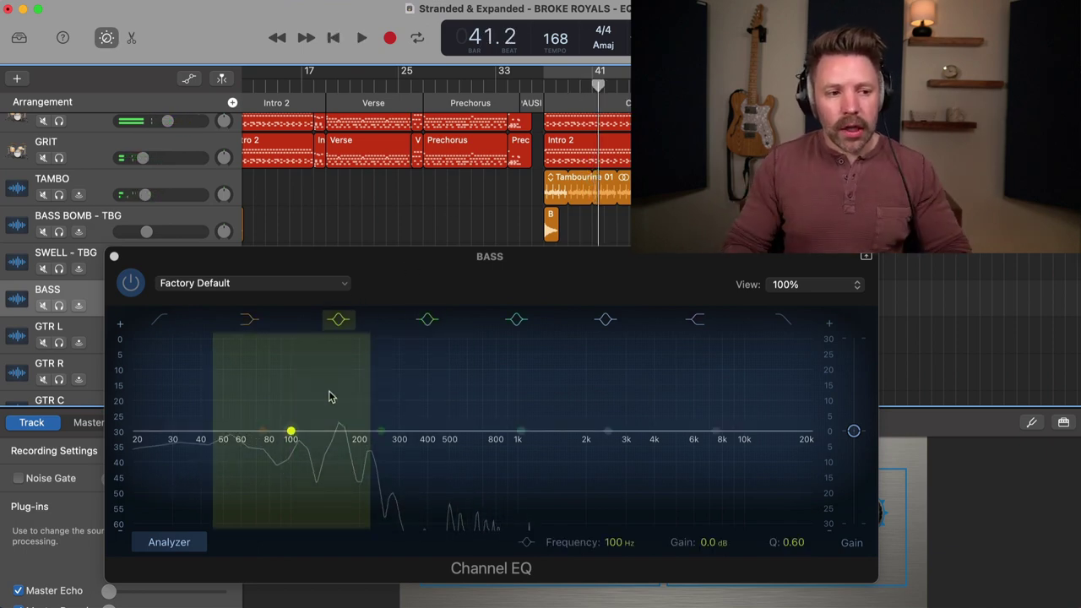
Raise the BASS EQ's low shelf to 6.5 dB at 104 Hz, auditioning the bass soloed
left_click_drag(259, 433, 283, 427)
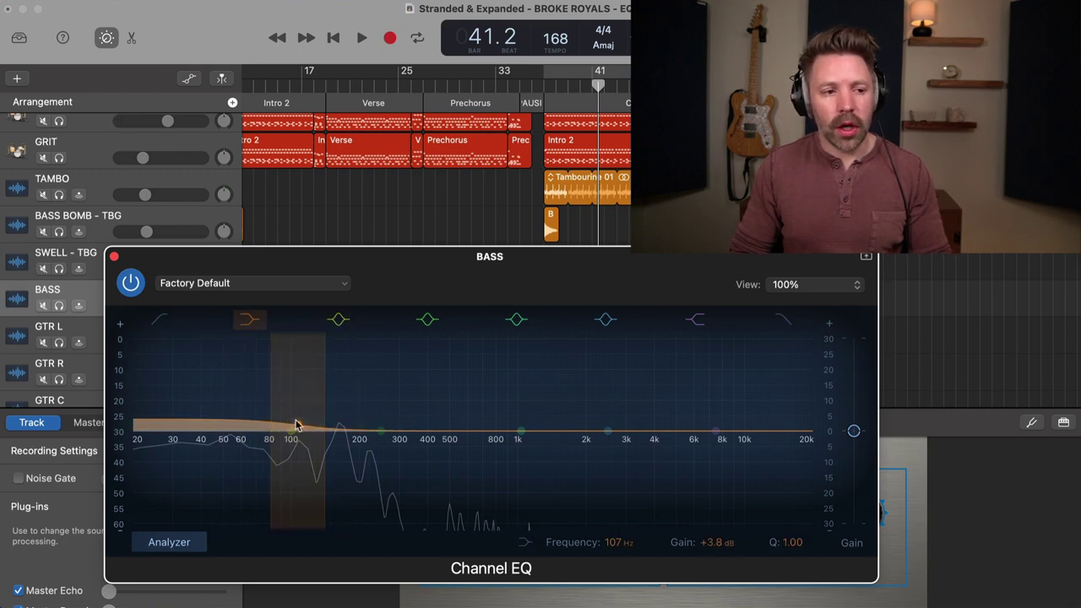
left_click(288, 427, "alt")
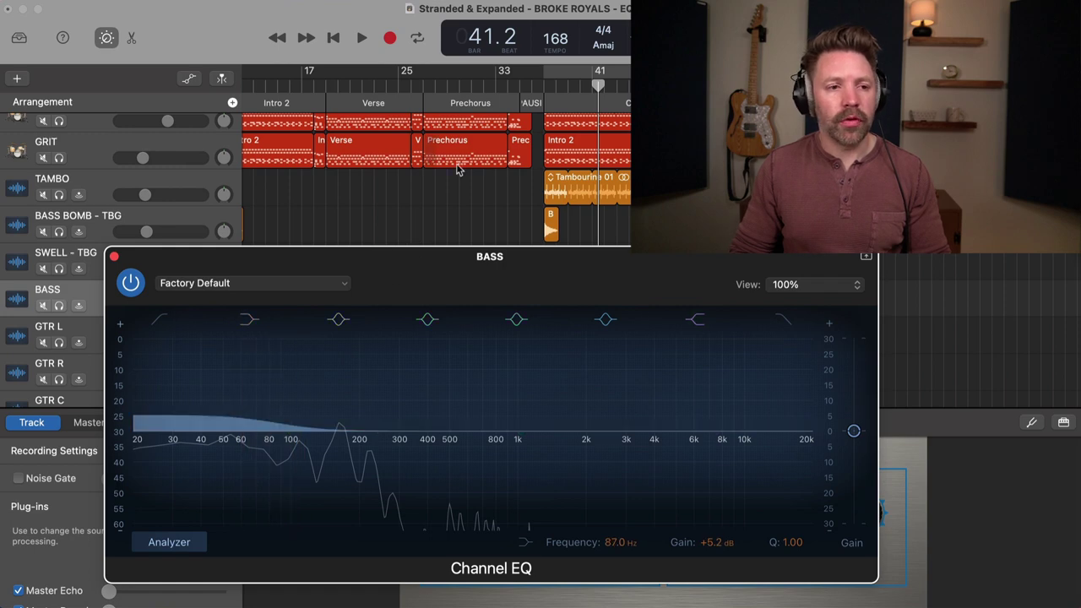
key("s")
key("space")
left_click_drag(280, 422, 296, 403)
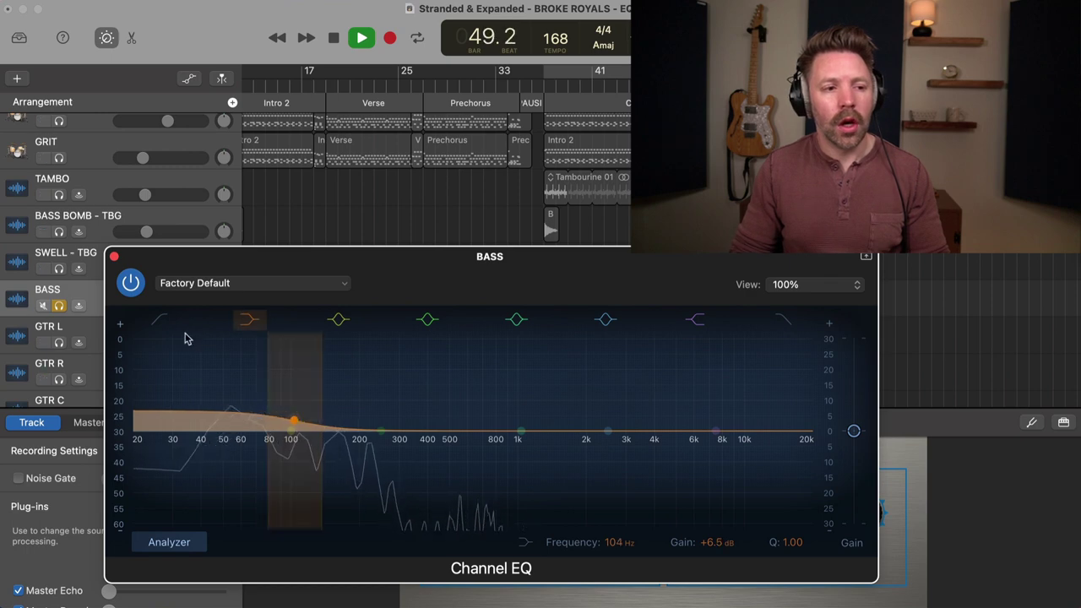
Enable the low-cut band in the BASS EQ and set its cutoff to about 25 Hz
left_click(160, 319)
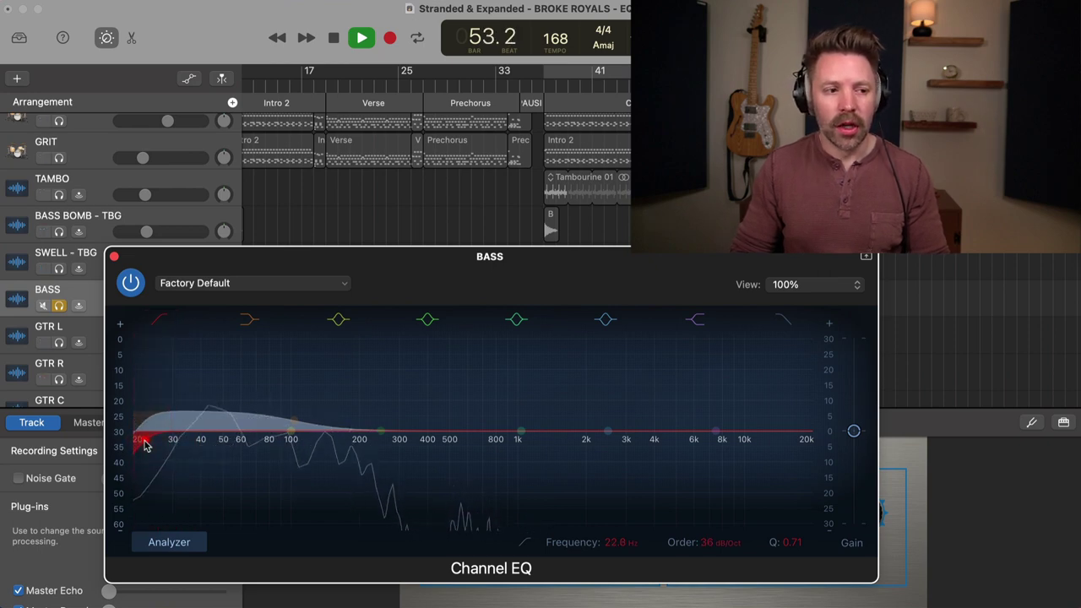
left_click_drag(160, 387, 168, 387)
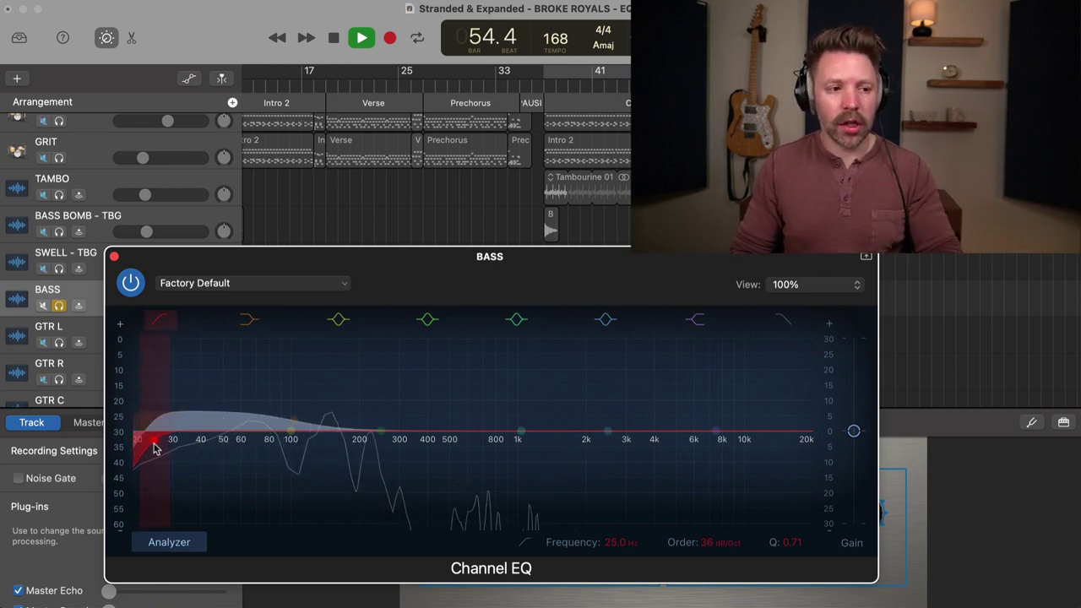
Replay from about bar 38, comparing the BASS EQ bypassed and active, first soloed and then in the full mix
left_click(560, 87)
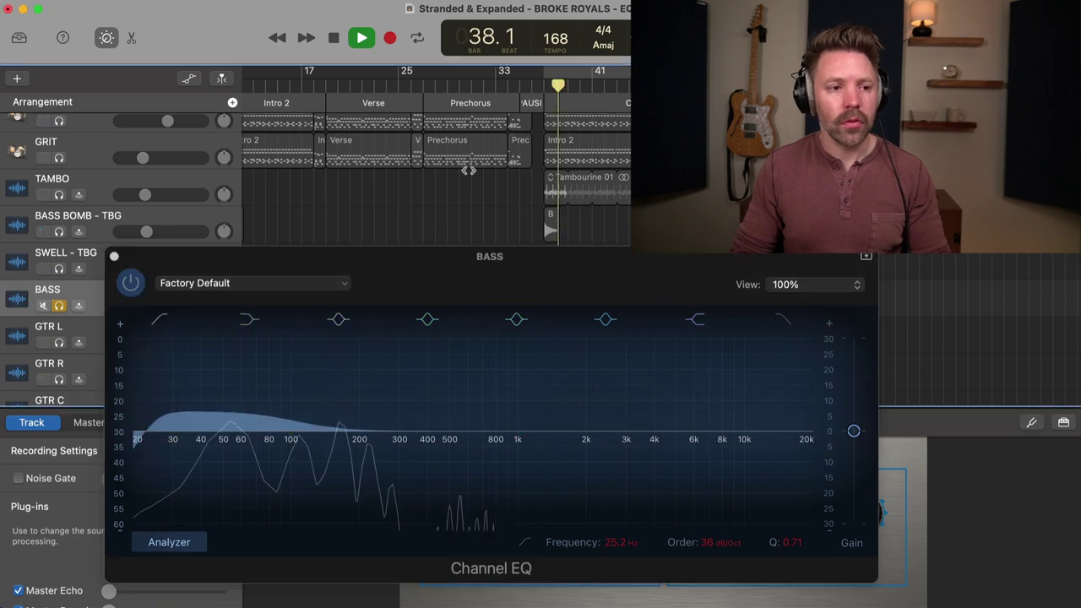
left_click(131, 285)
left_click(132, 284)
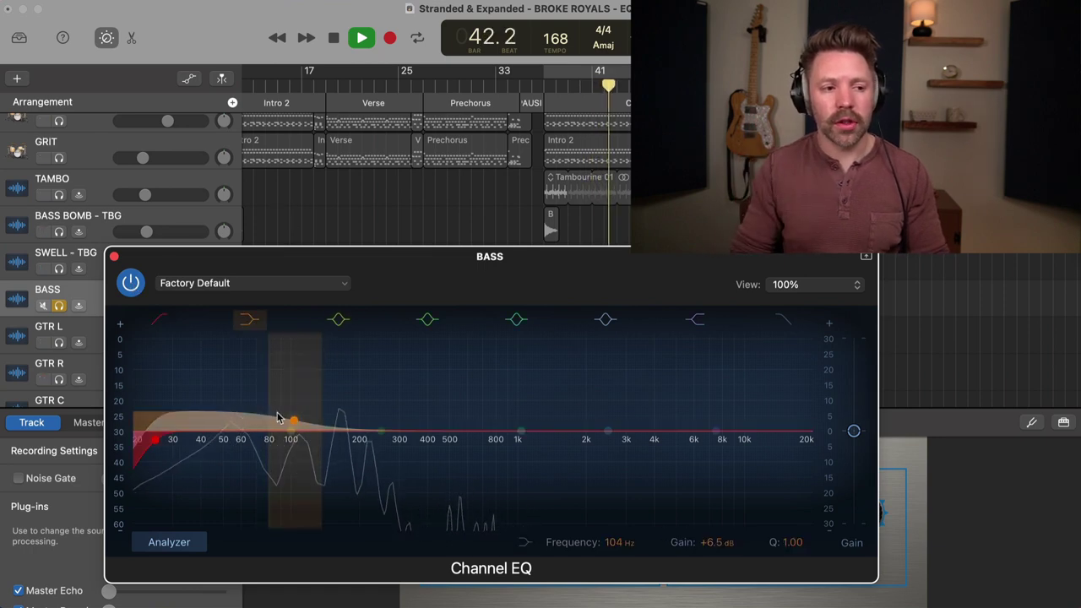
key("s")
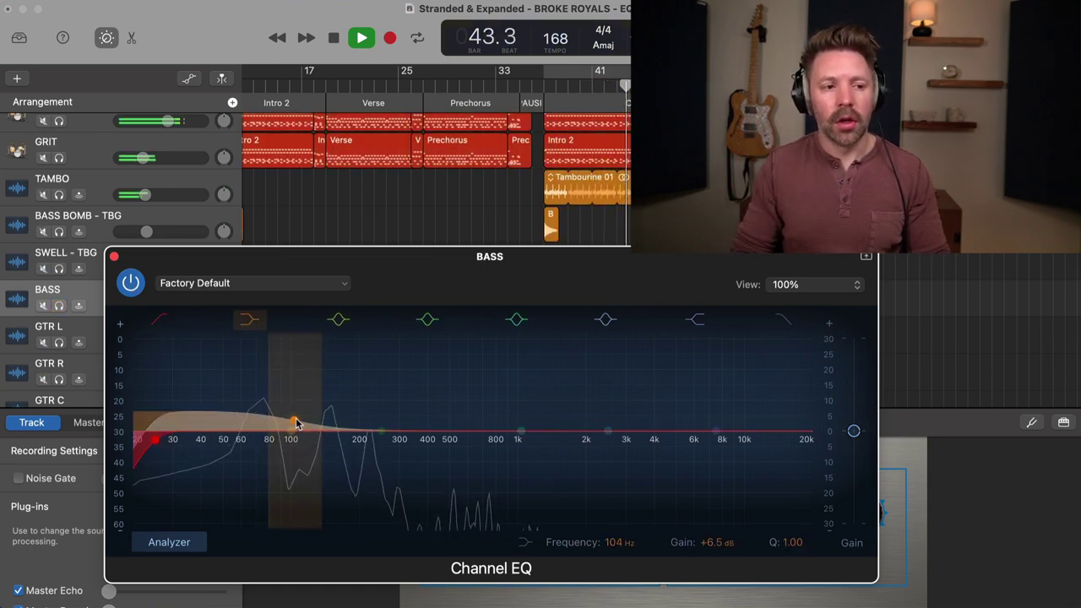
left_click(131, 284)
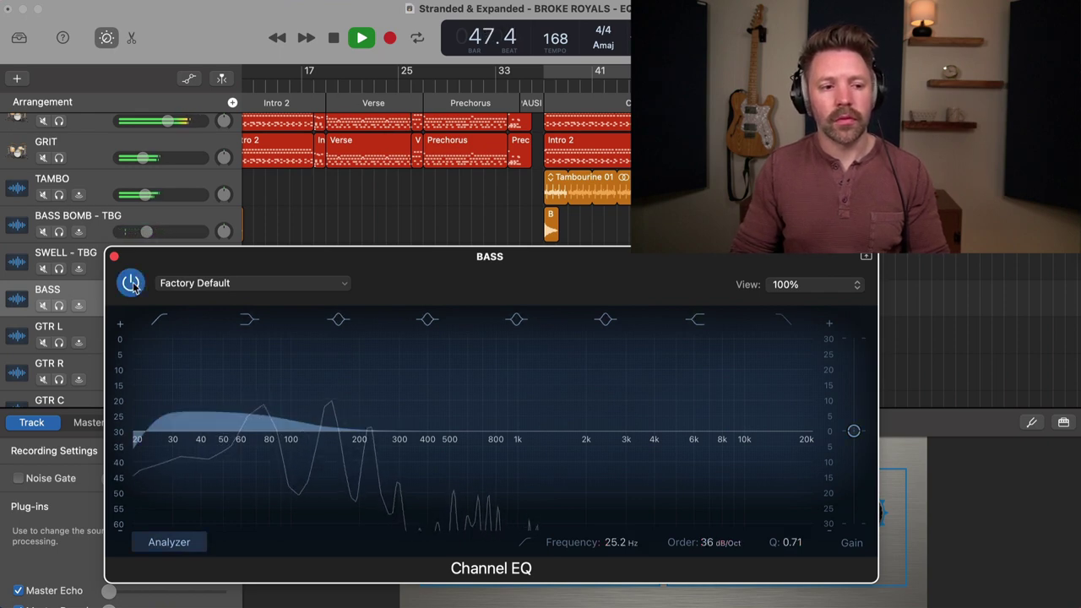
left_click(132, 284)
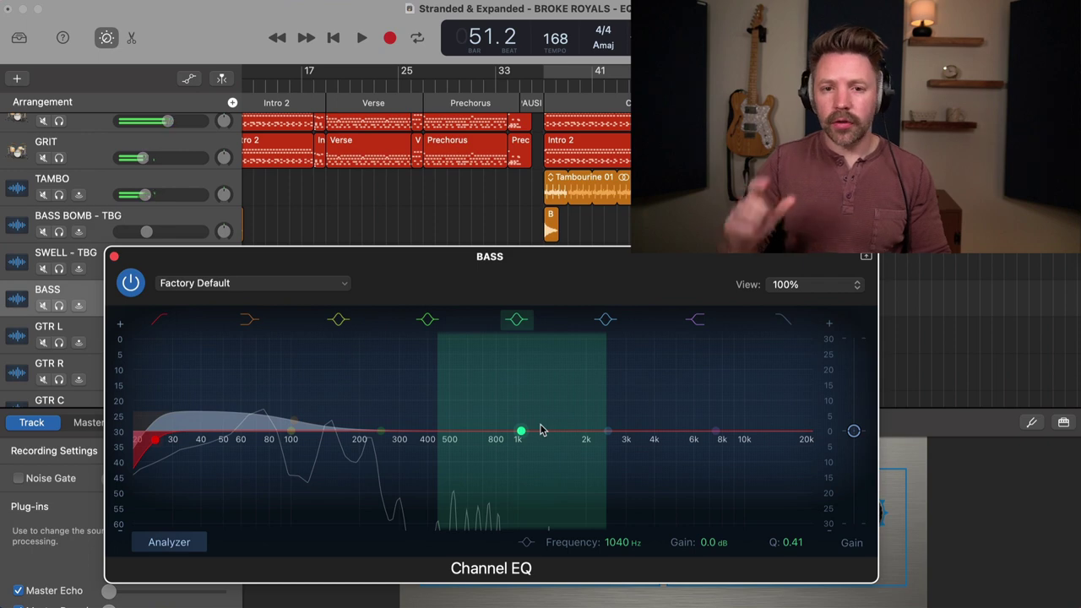
Boost the BASS EQ's 1040 Hz bell band to 23 dB at 1190 Hz with a Q of 0.79 during soloed and full-mix playback
left_click_drag(521, 433, 517, 387)
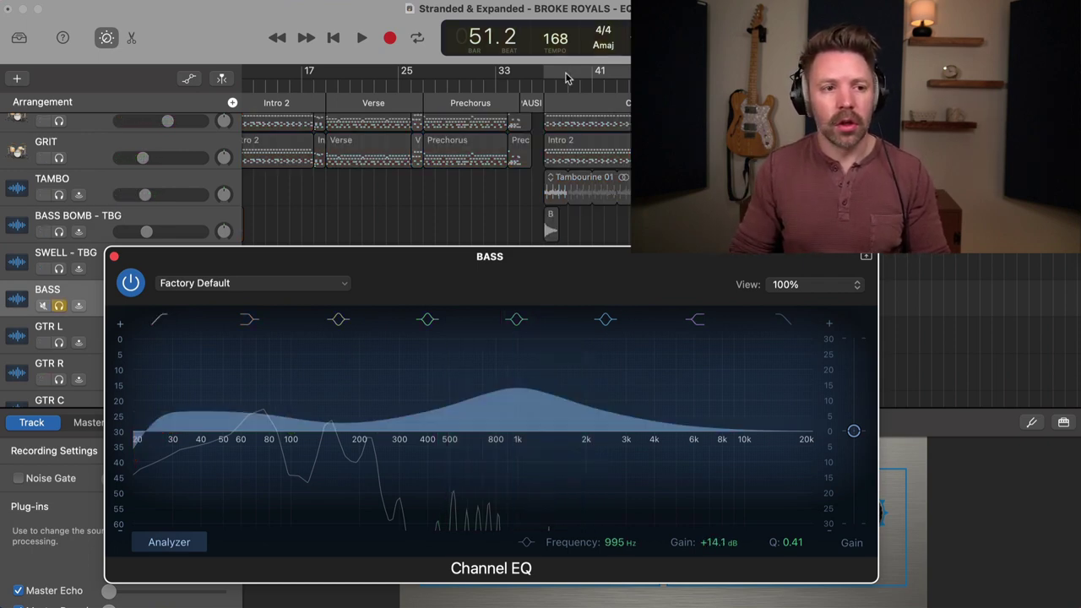
key("space")
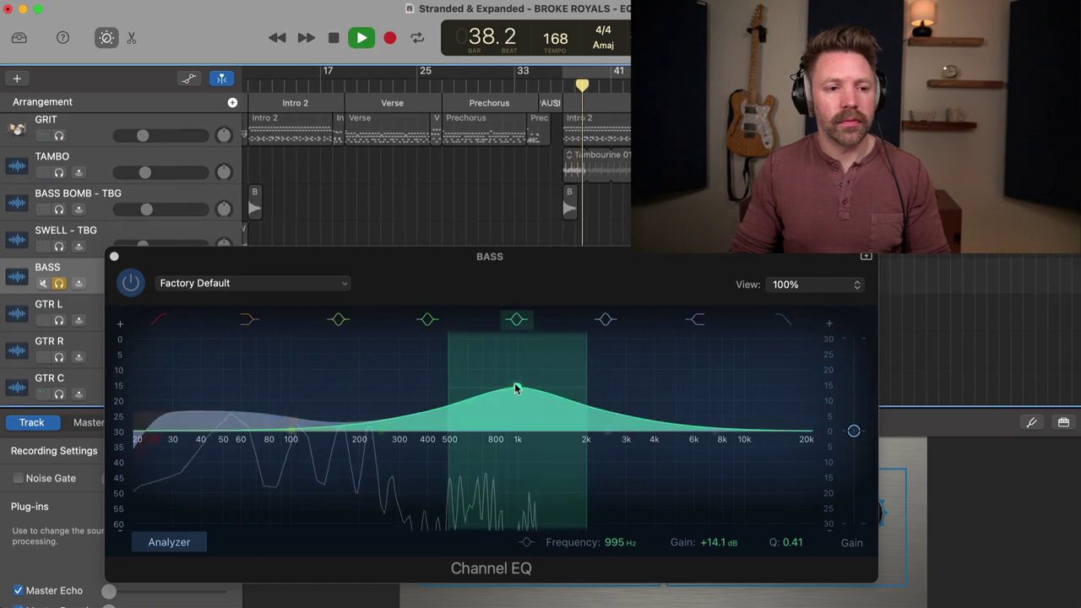
left_click_drag(516, 387, 485, 353)
key("space")
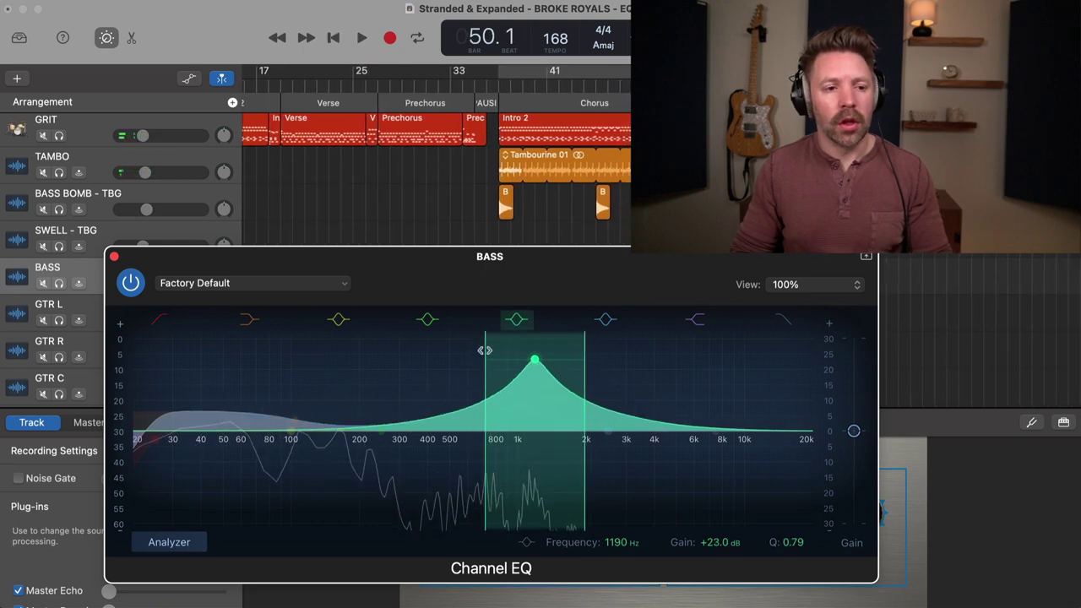
Lower the BASS EQ's 1190 Hz bell band to a gain of 8.5 dB during chorus playback
left_click(511, 89)
key("space")
left_click_drag(562, 364, 567, 420)
Solo BASS, compare its EQ bypassed and active, and lower the EQ's overall output gain slightly below 0 dB
key("s")
left_click(129, 284)
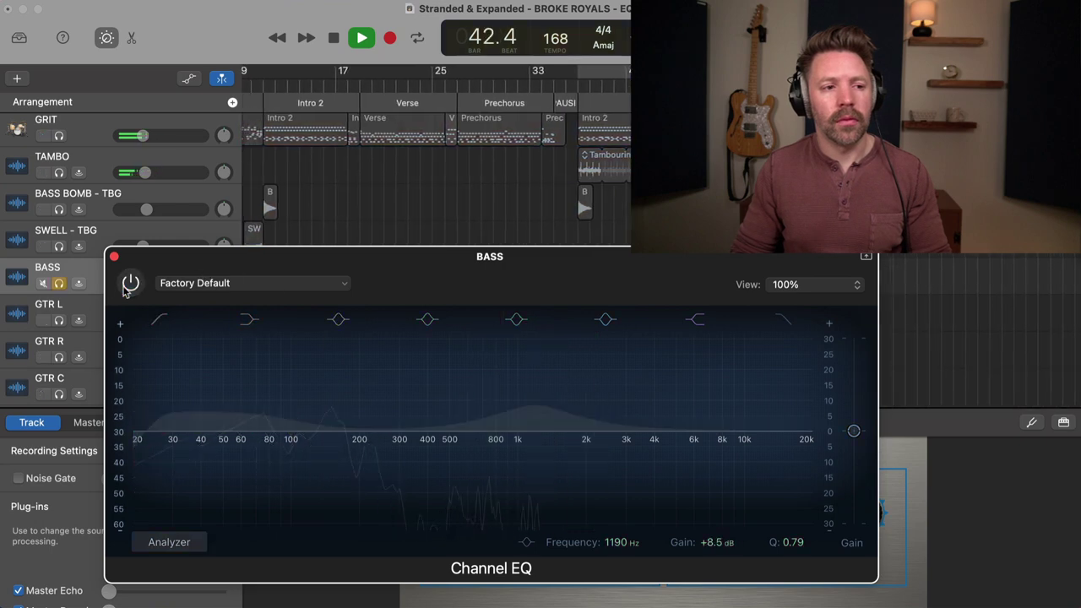
left_click(130, 283)
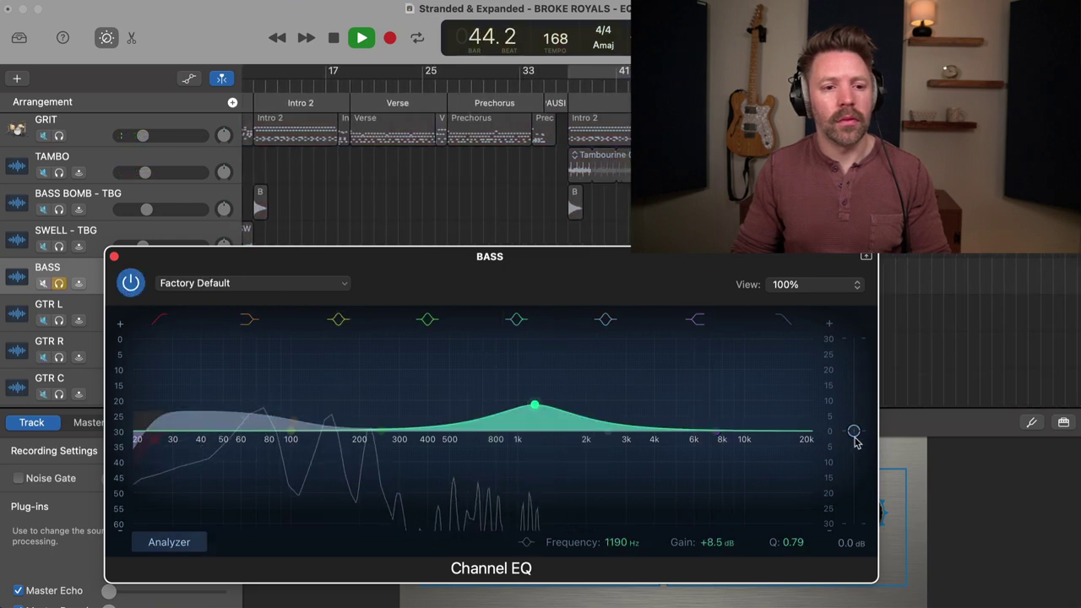
left_click(130, 283)
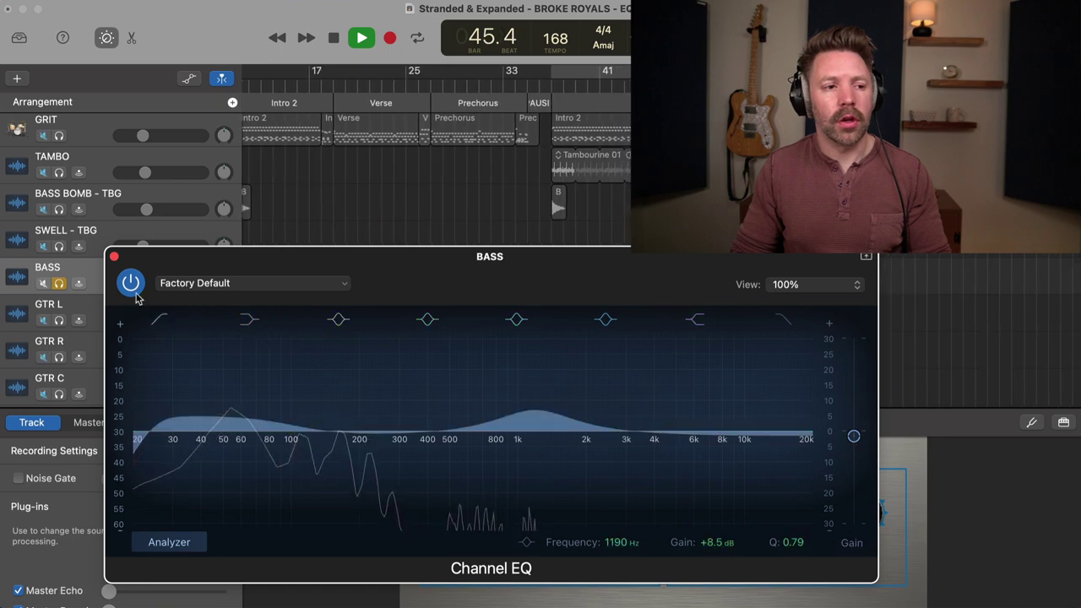
left_click(131, 285)
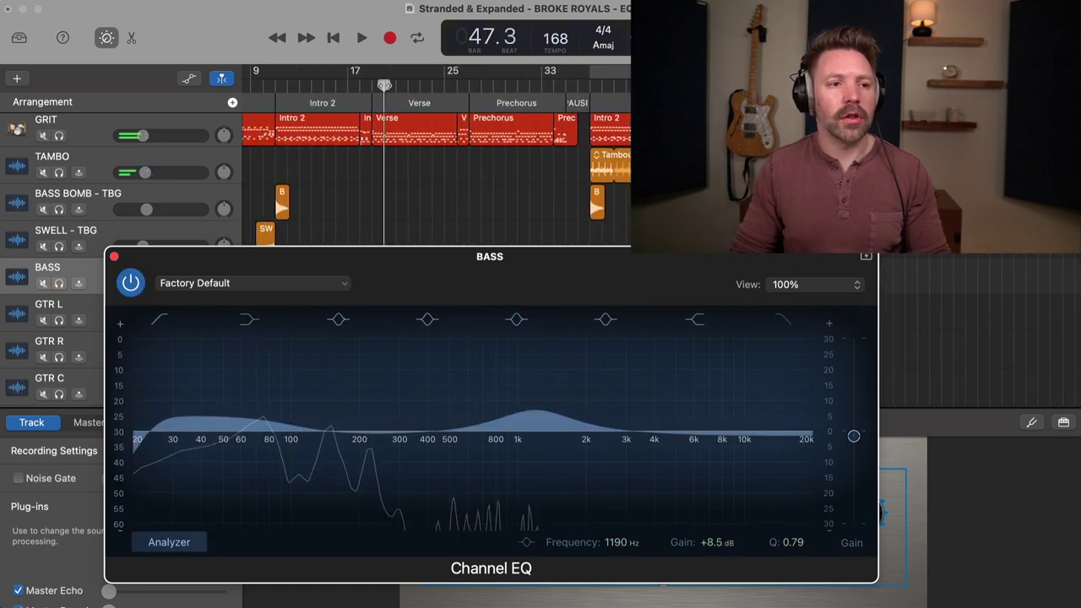
Play the verse in the full mix, comparing the BASS EQ bypassed and active through about bar 30
left_click(129, 285)
left_click(132, 284)
key("space")
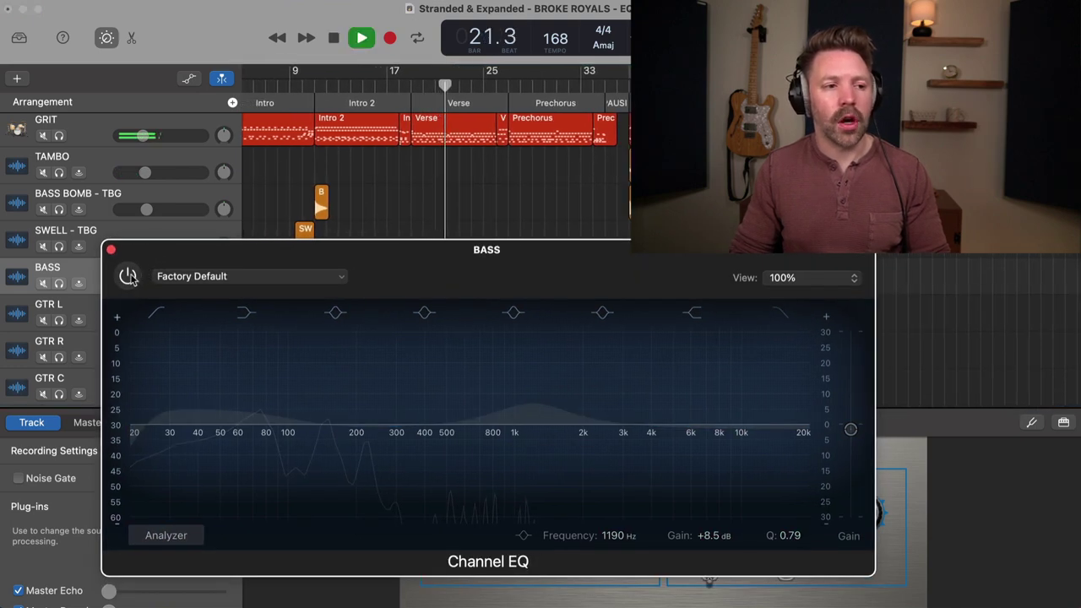
left_click(129, 279)
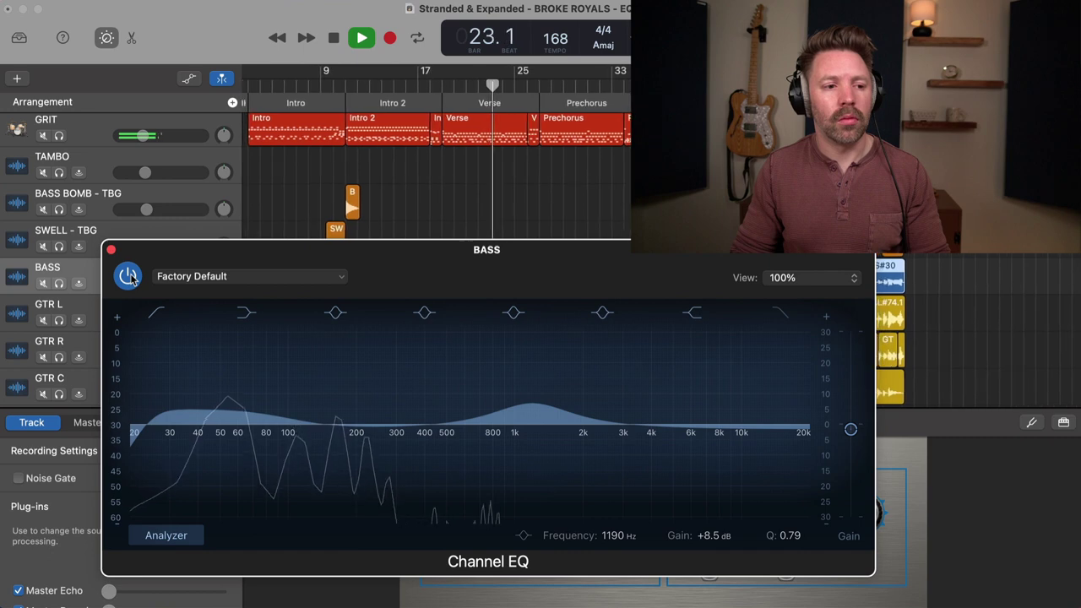
left_click(129, 279)
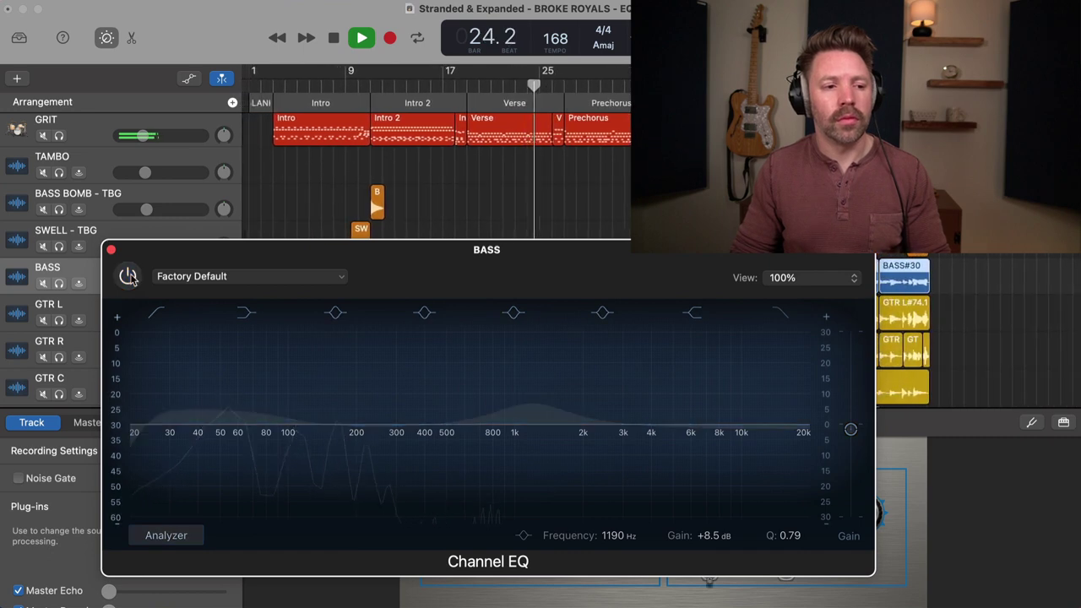
left_click(130, 279)
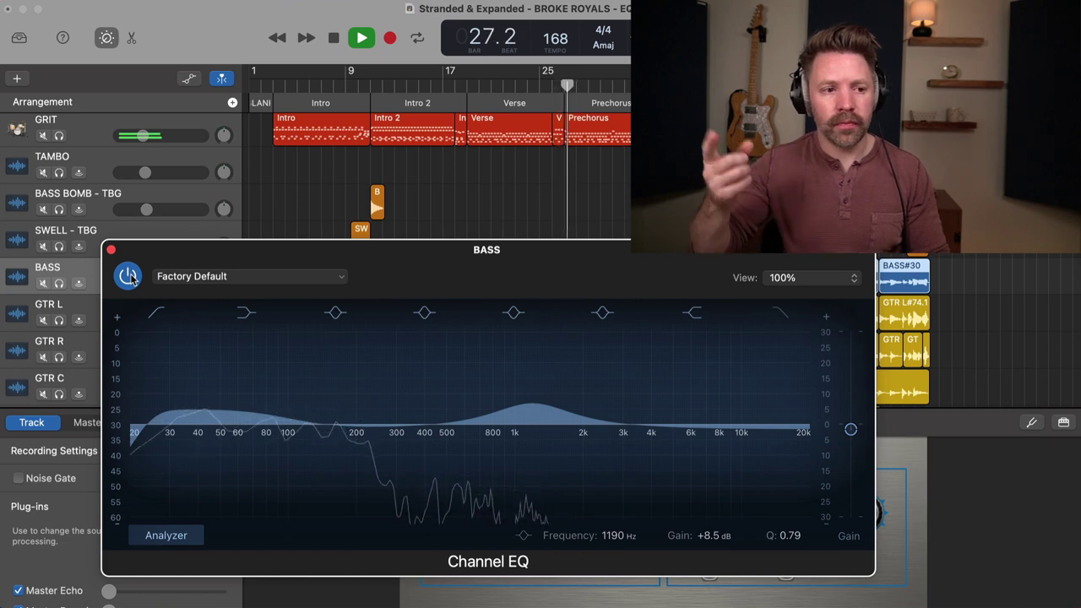
left_click(130, 279)
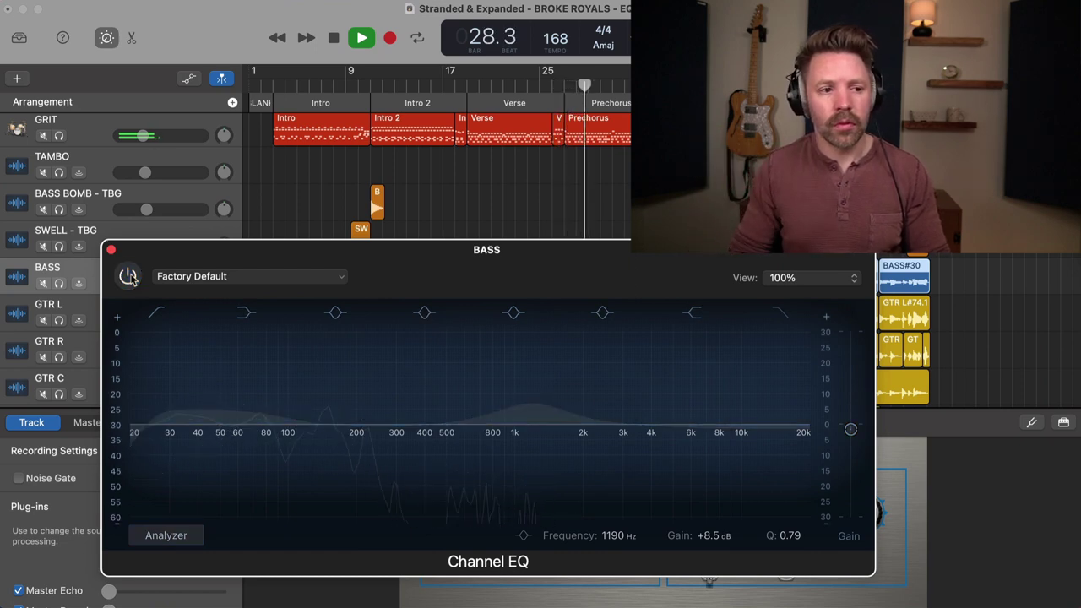
left_click(129, 277)
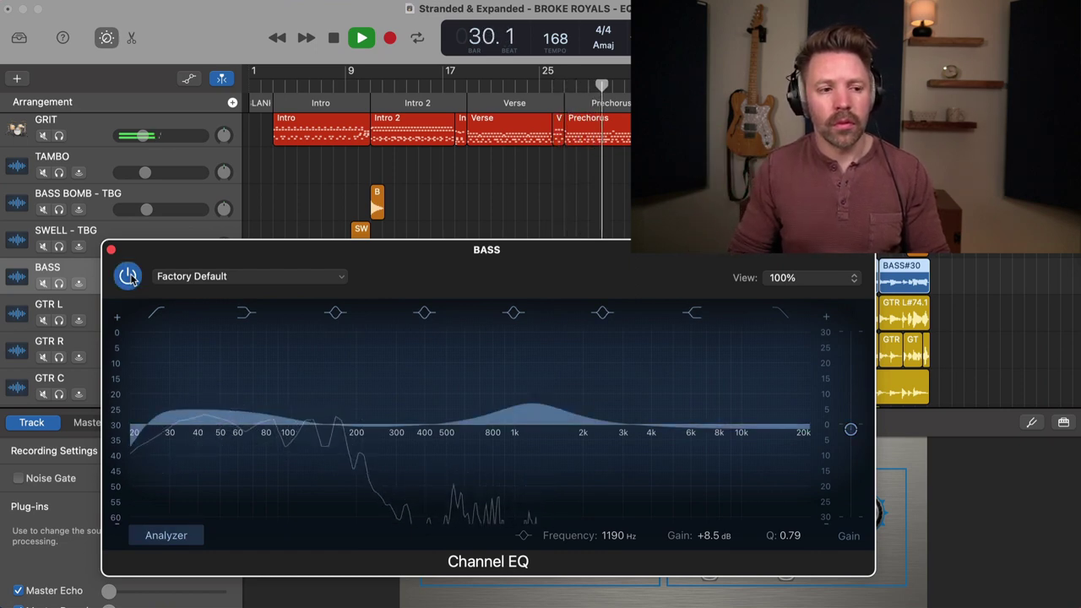
key("space")
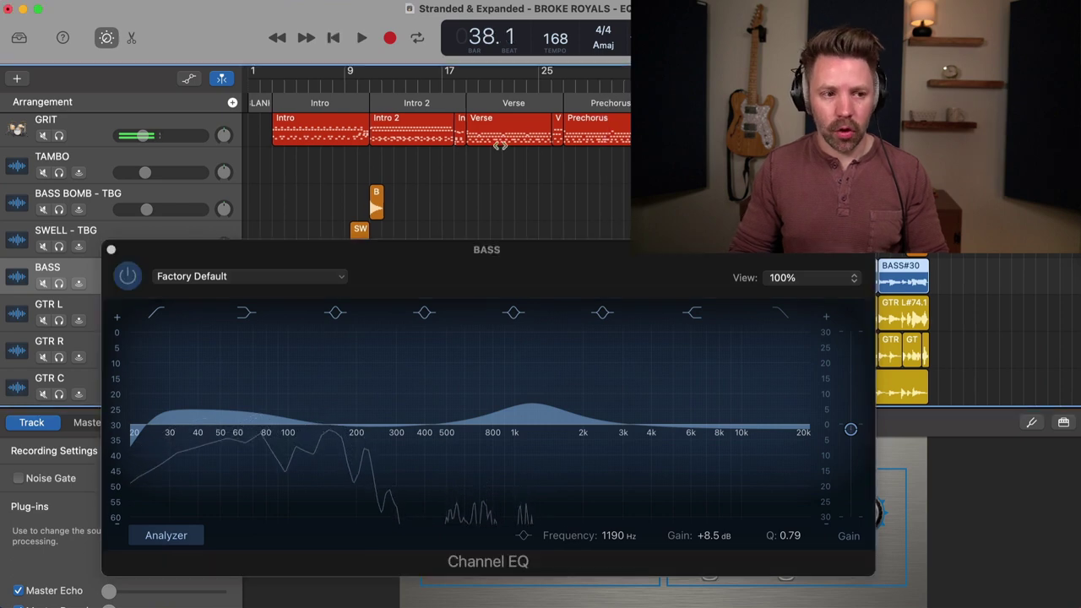
Compare the BASS EQ bypassed and active in the full mix from bar 38, ending with it active, and close it
key("space")
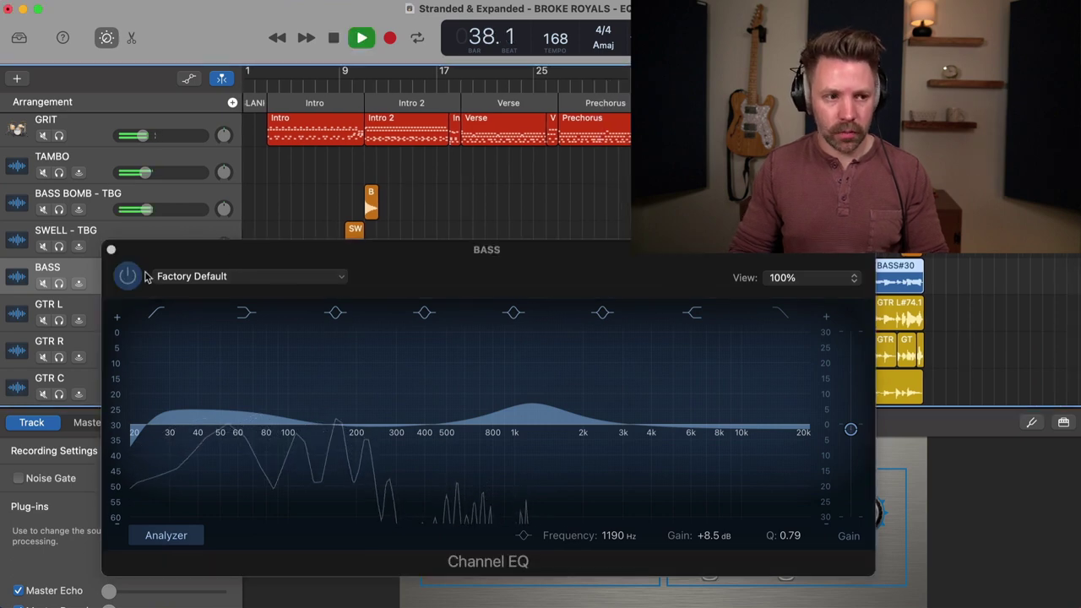
left_click(128, 277)
left_click(128, 277)
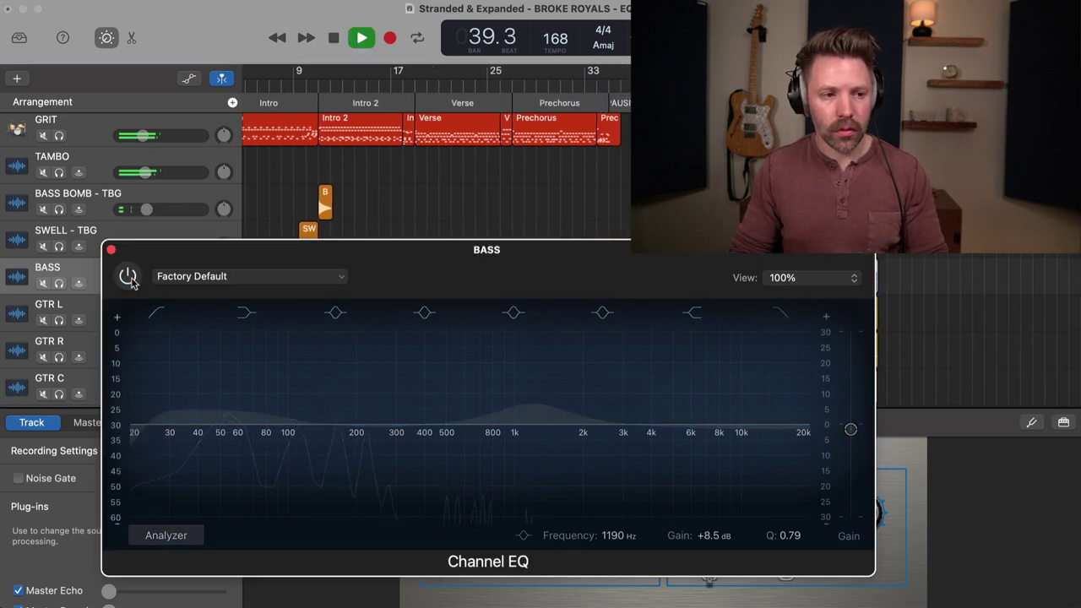
left_click(129, 277)
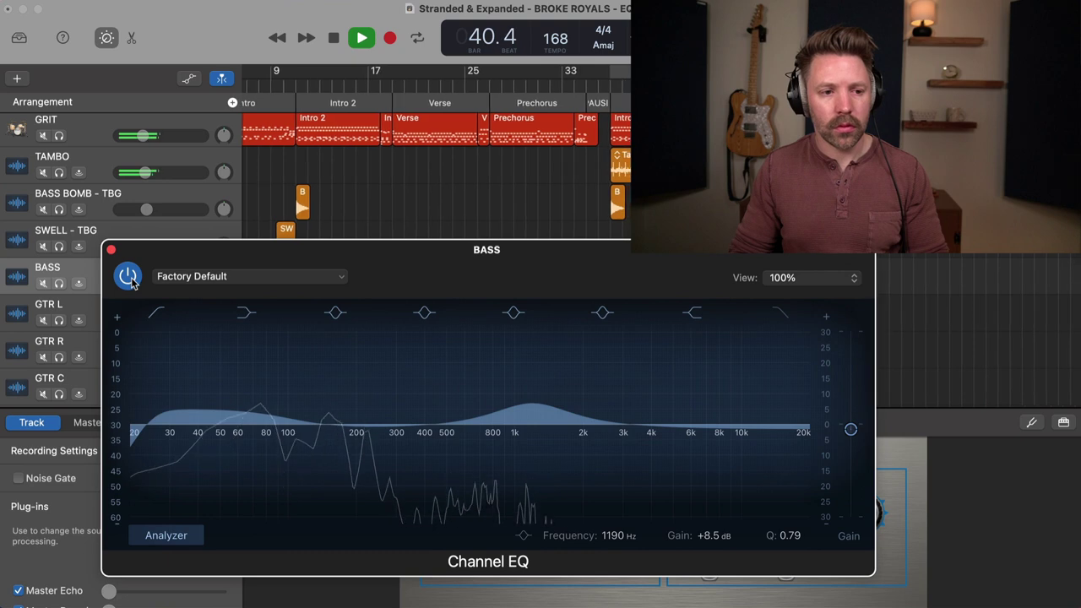
left_click(129, 277)
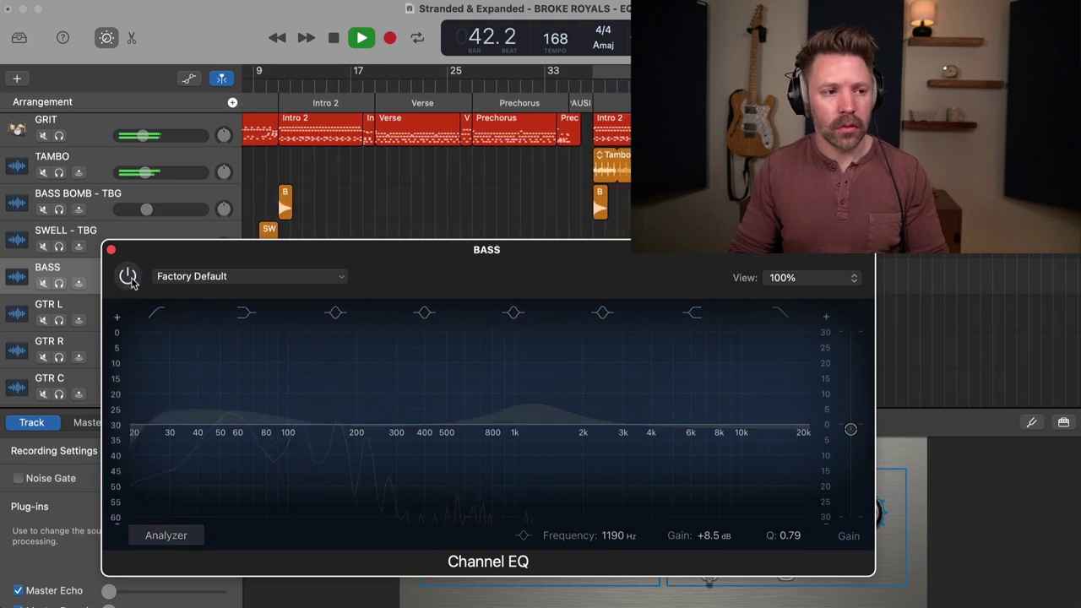
left_click(128, 277)
key("space")
left_click(110, 251)
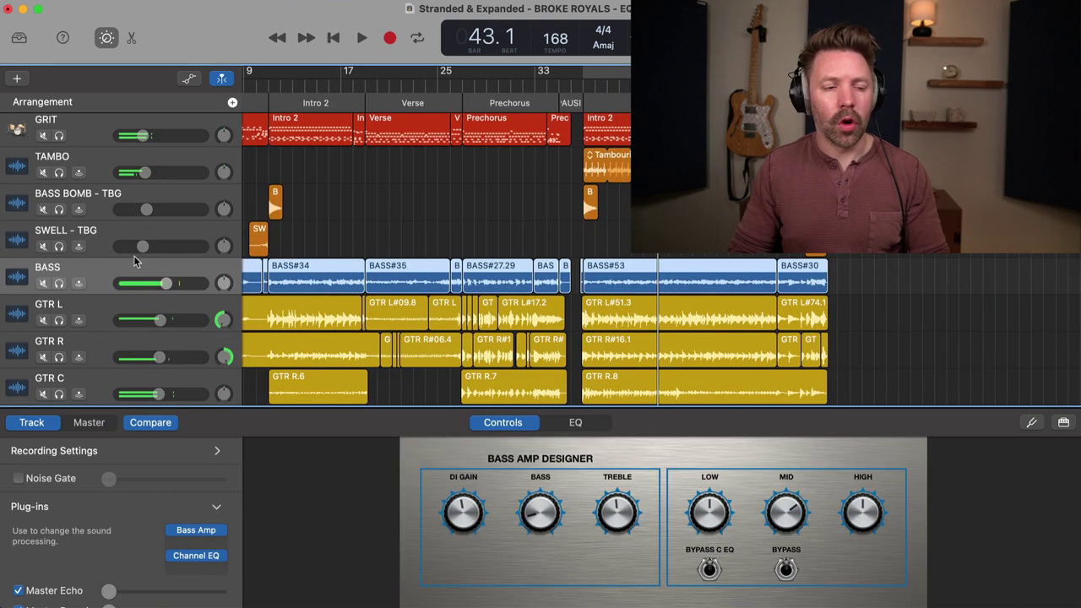
Open the Channel EQ on the GTR L track and solo that track
left_click(96, 309)
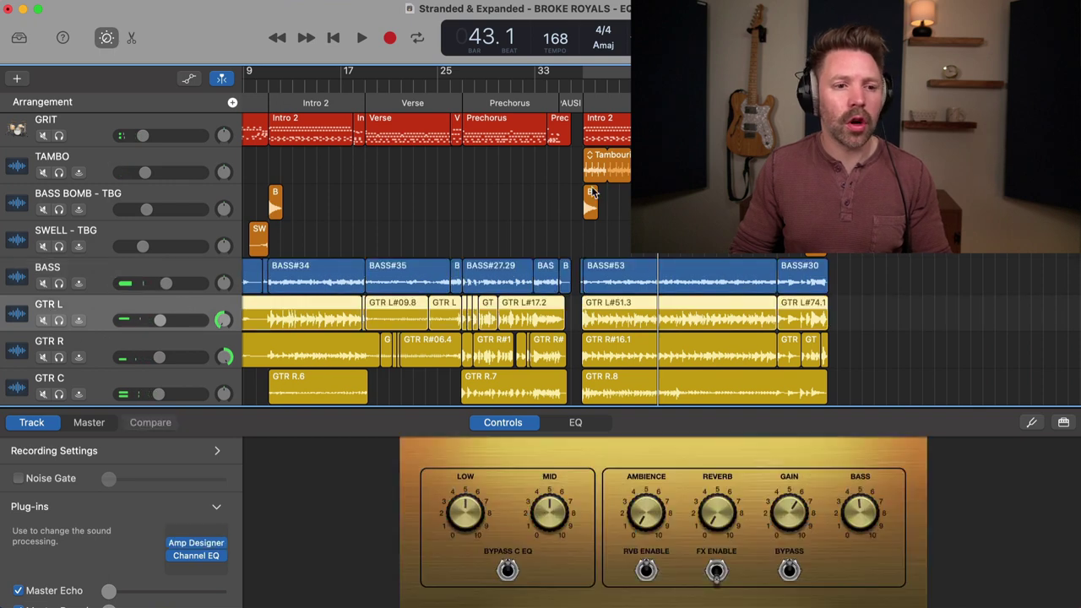
left_click(201, 560)
left_click_drag(596, 227, 382, 234)
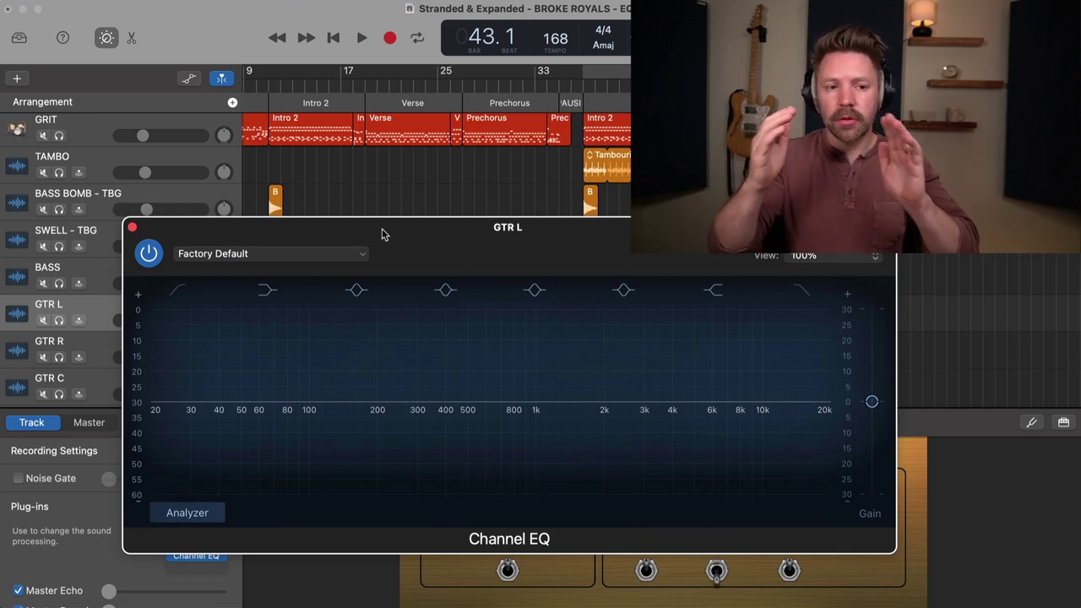
key("s")
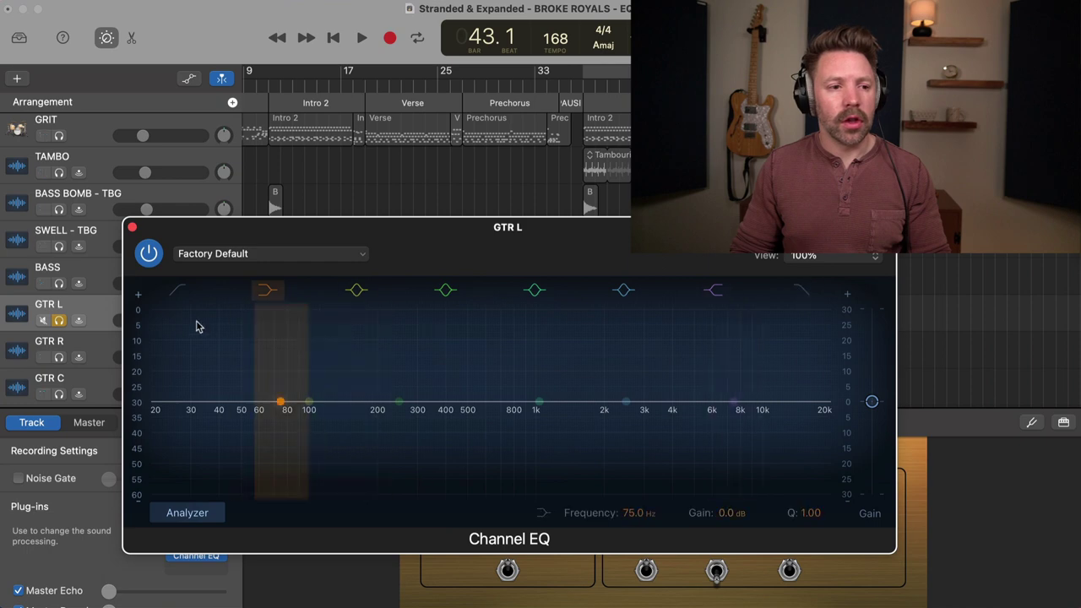
Enable the low-cut band in the GTR L EQ and reposition the EQ window clear of the webcam picture
left_click(178, 292)
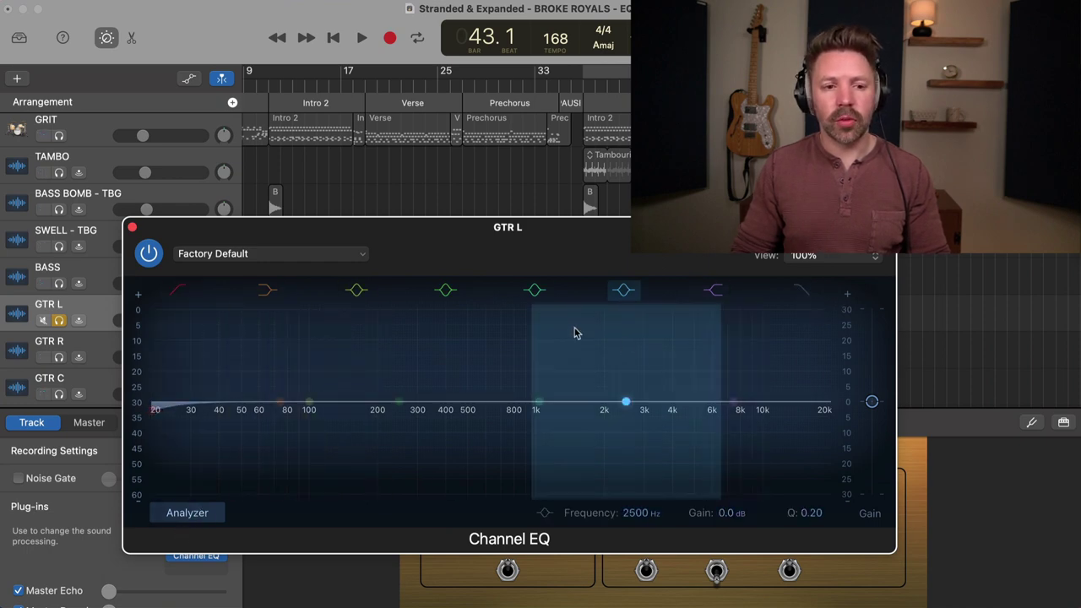
left_click_drag(430, 261, 380, 306)
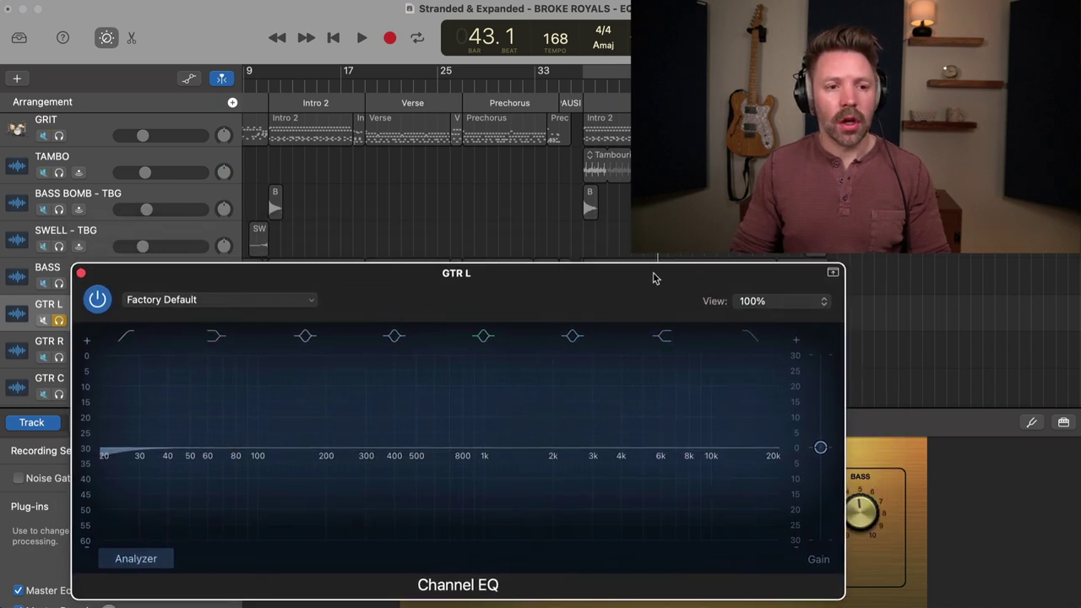
left_click_drag(653, 277, 643, 255)
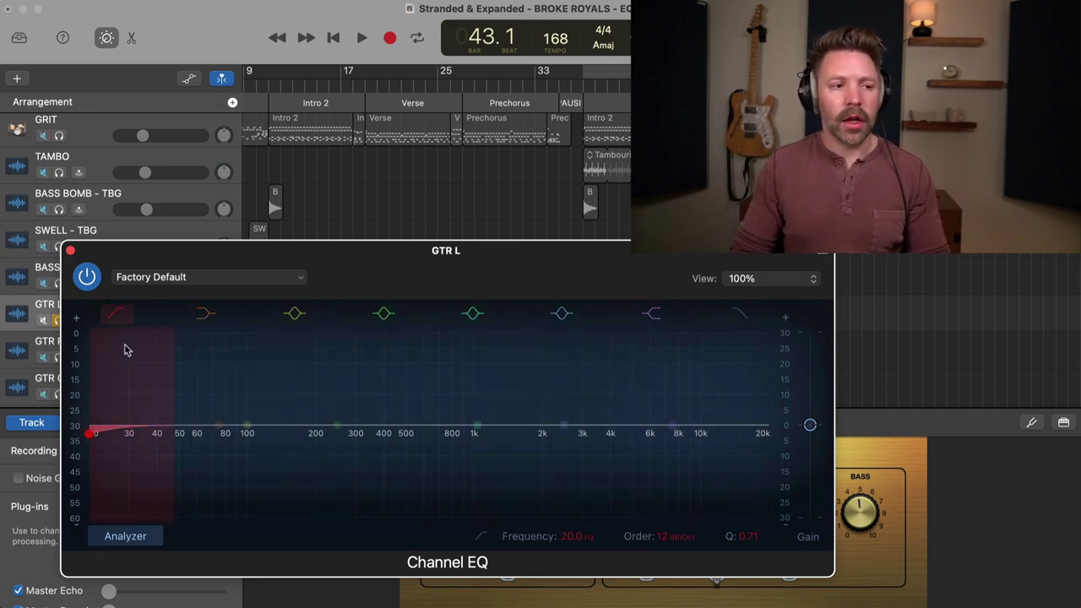
Enable the high-cut band in the GTR L EQ and set it to 7900 Hz at 24 dB/Oct with a Q of 0.79 during soloed playback
key("space")
left_click_drag(667, 426, 657, 372)
left_click(652, 391, "alt")
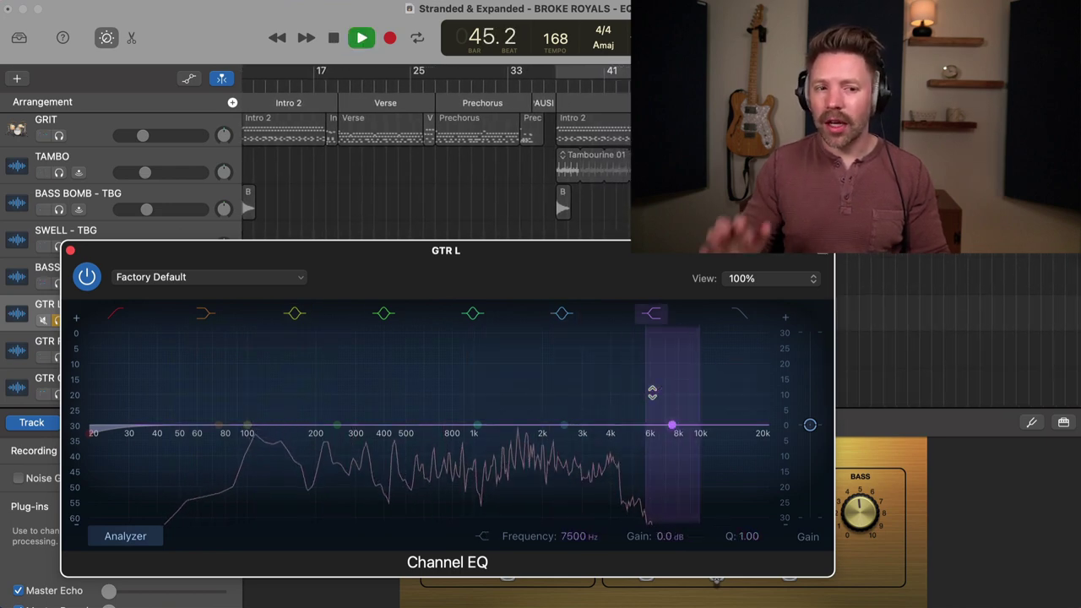
left_click(739, 314)
left_click_drag(763, 434, 679, 436)
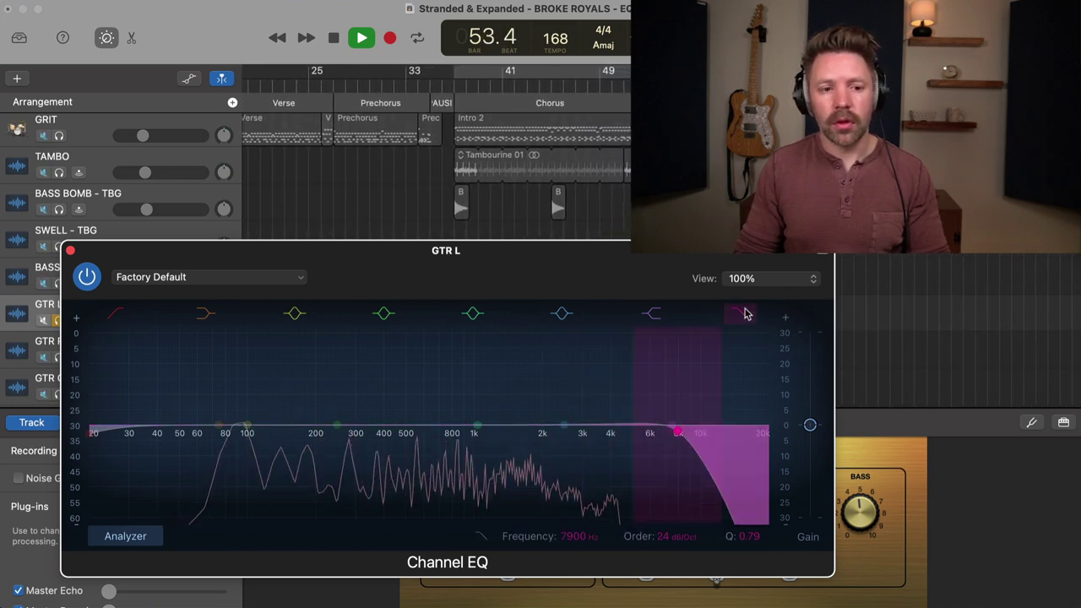
Replay the chorus and set the GTR L EQ's low-cut band to 94 Hz at 36 dB/Oct with a Q of 0.79
left_click(488, 87)
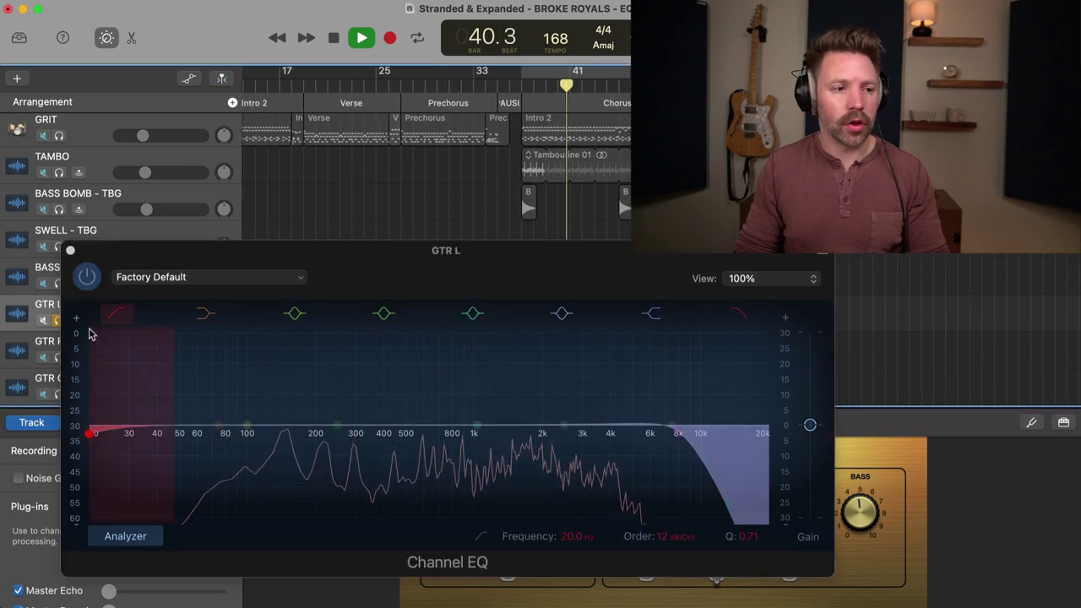
left_click_drag(91, 438, 222, 434)
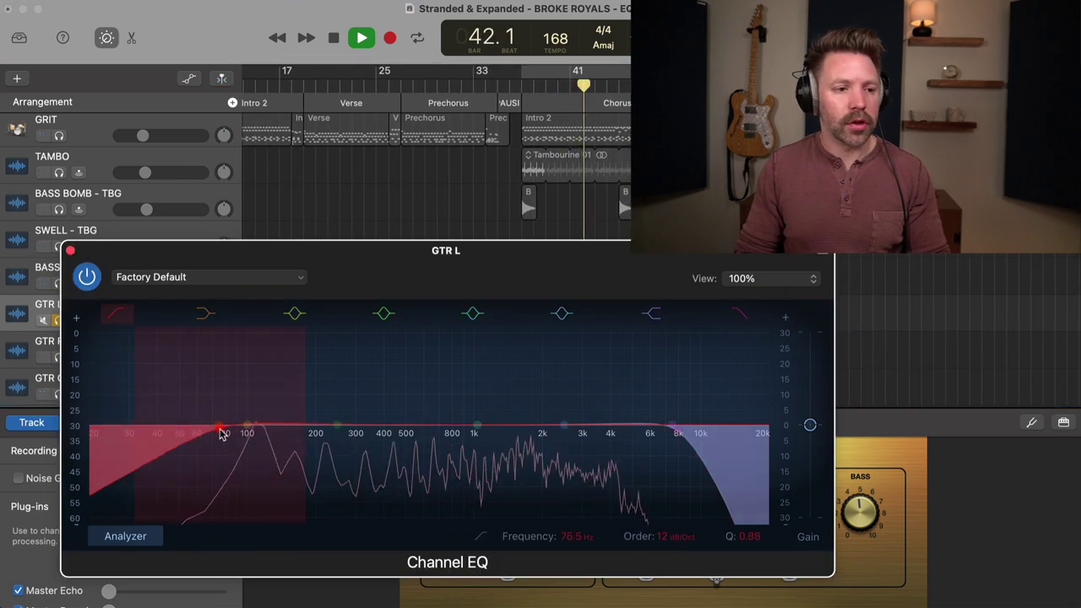
left_click_drag(294, 391, 252, 391)
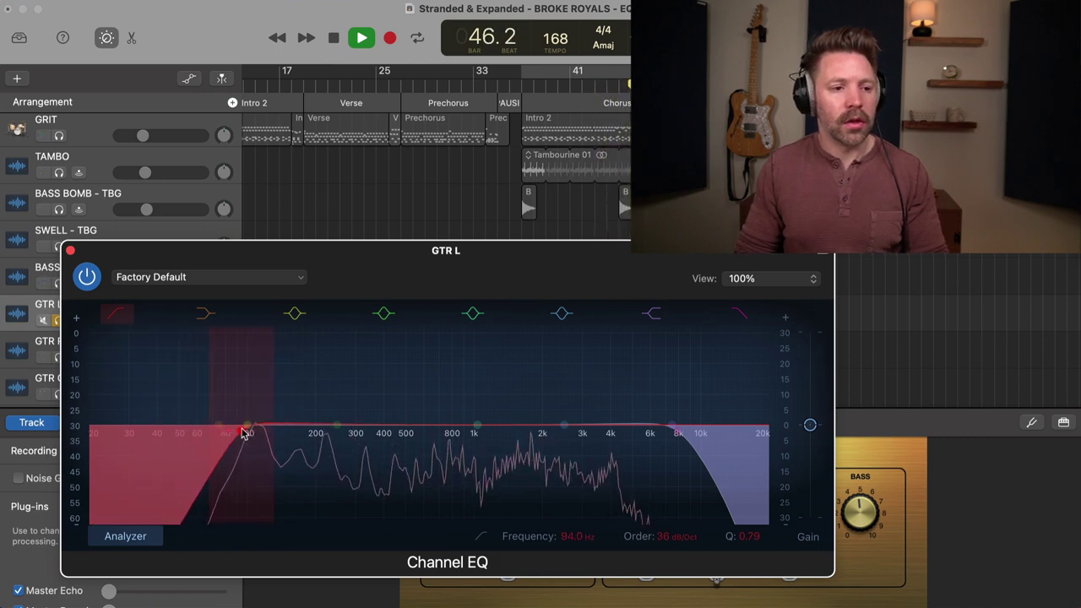
Compare the GTR L EQ bypassed and active, first soloed and then in the full mix, and return the playhead to bar 39
left_click(82, 275)
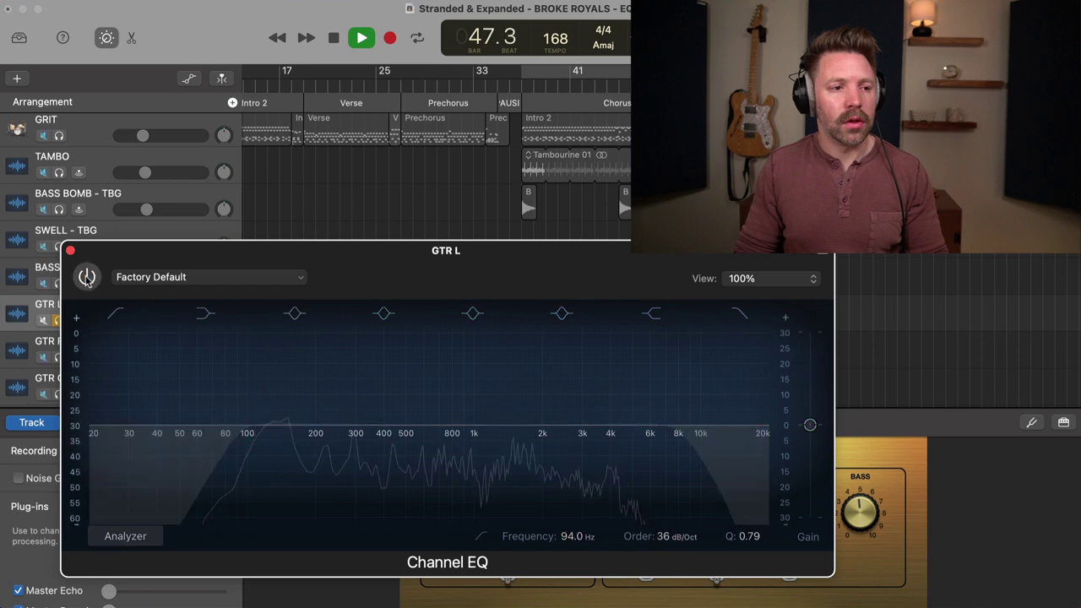
left_click(85, 277)
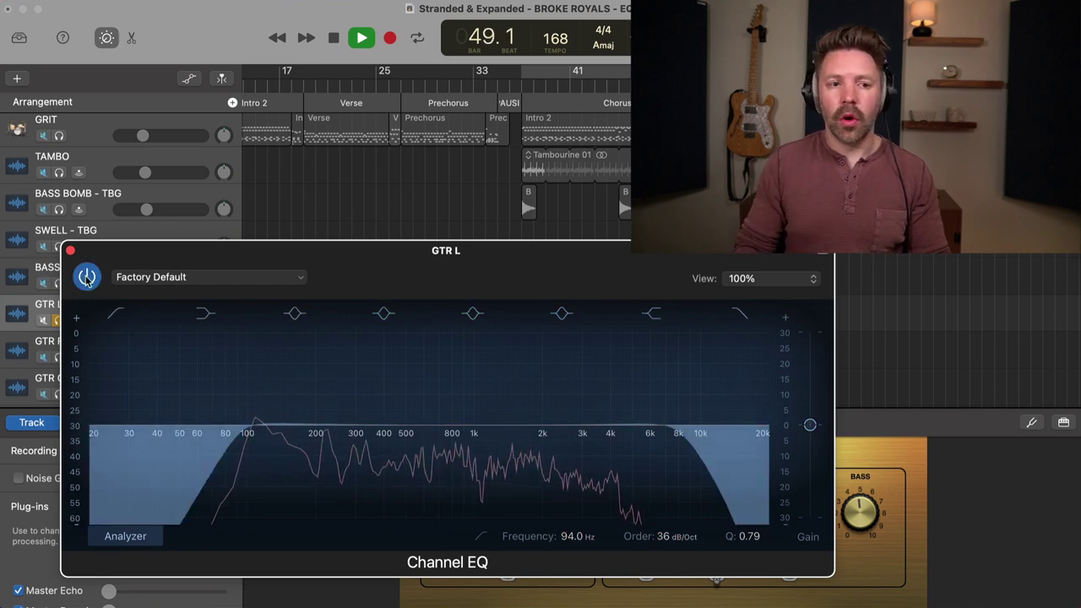
key("space")
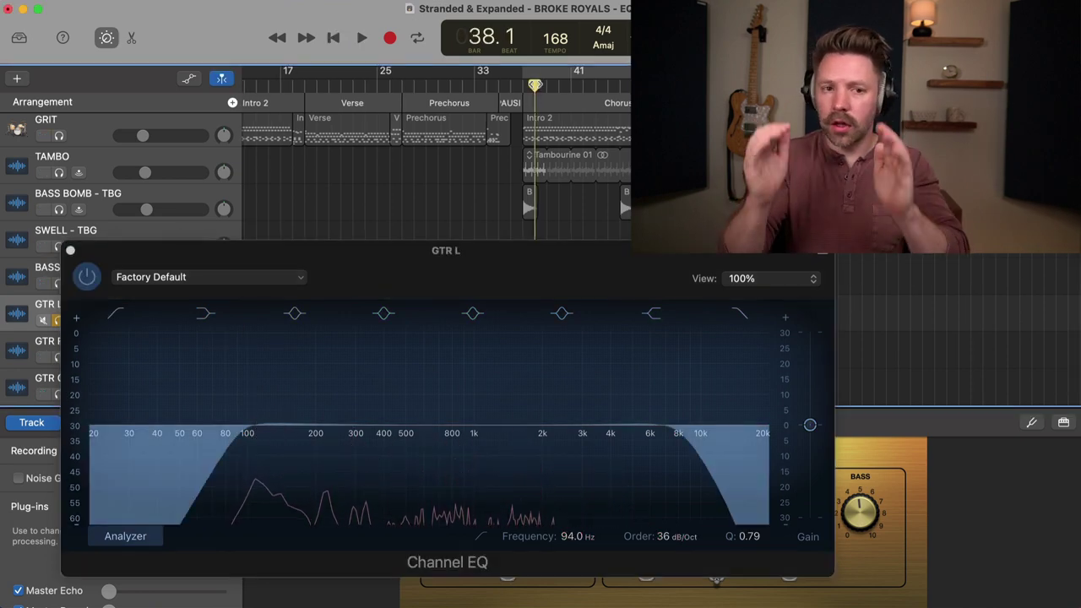
key("space")
left_click(85, 279)
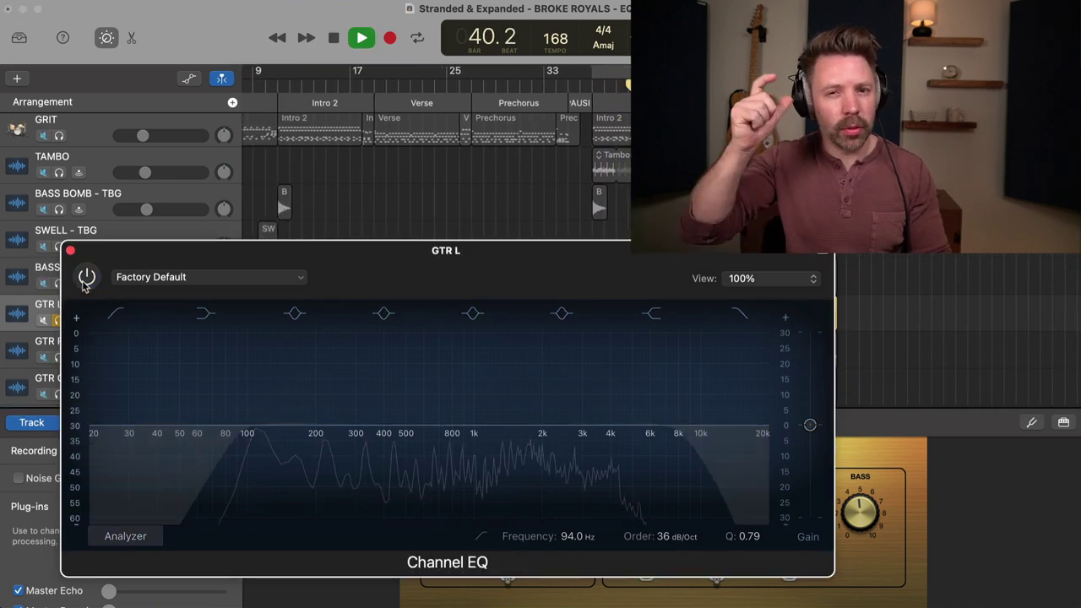
left_click(87, 278)
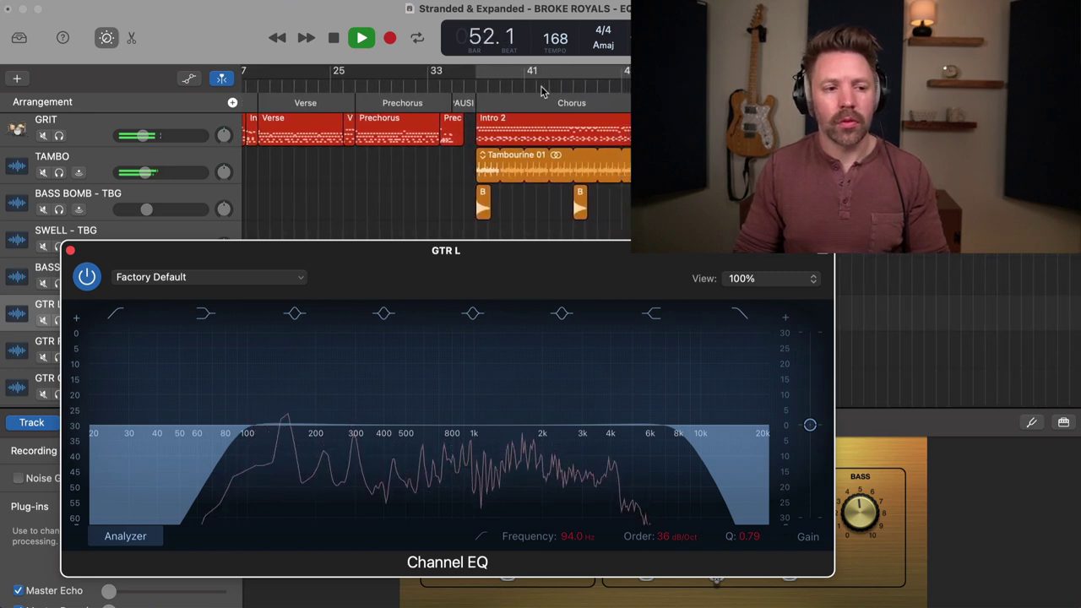
key("space")
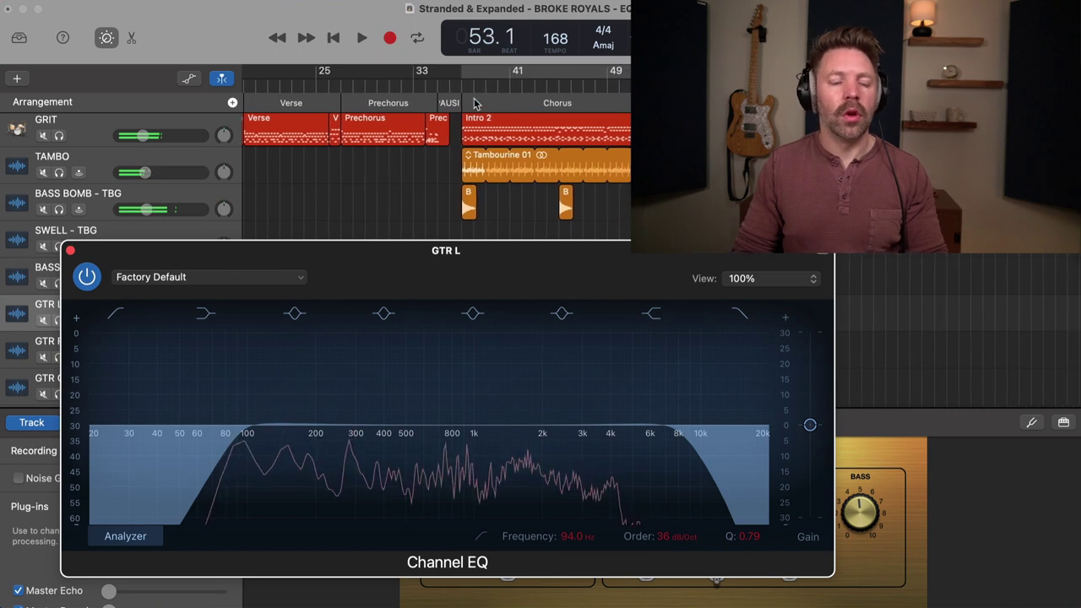
scroll(481, 102, "left", 3)
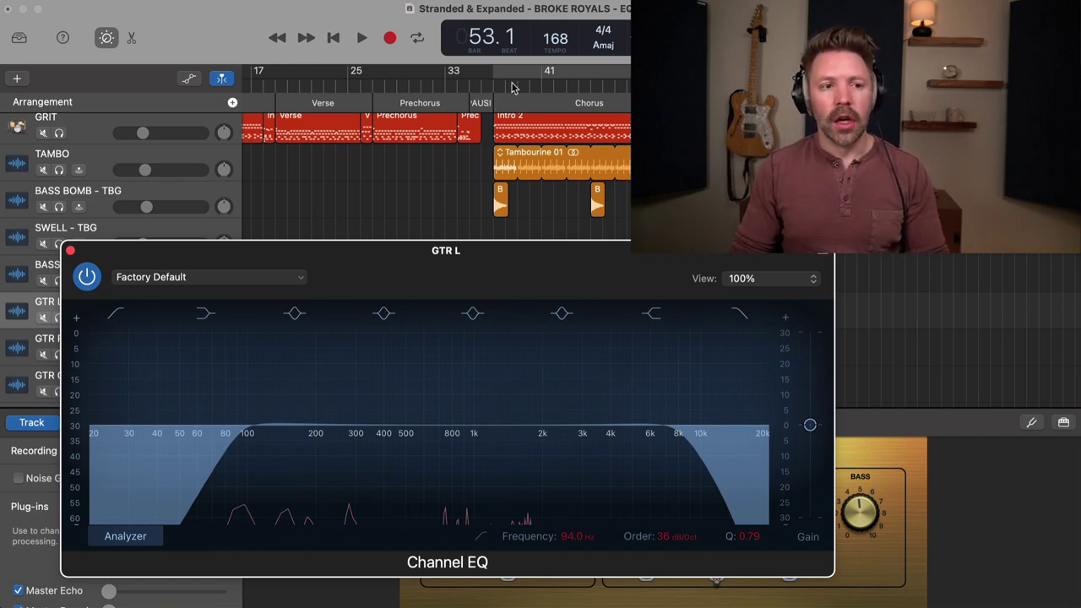
left_click(511, 87)
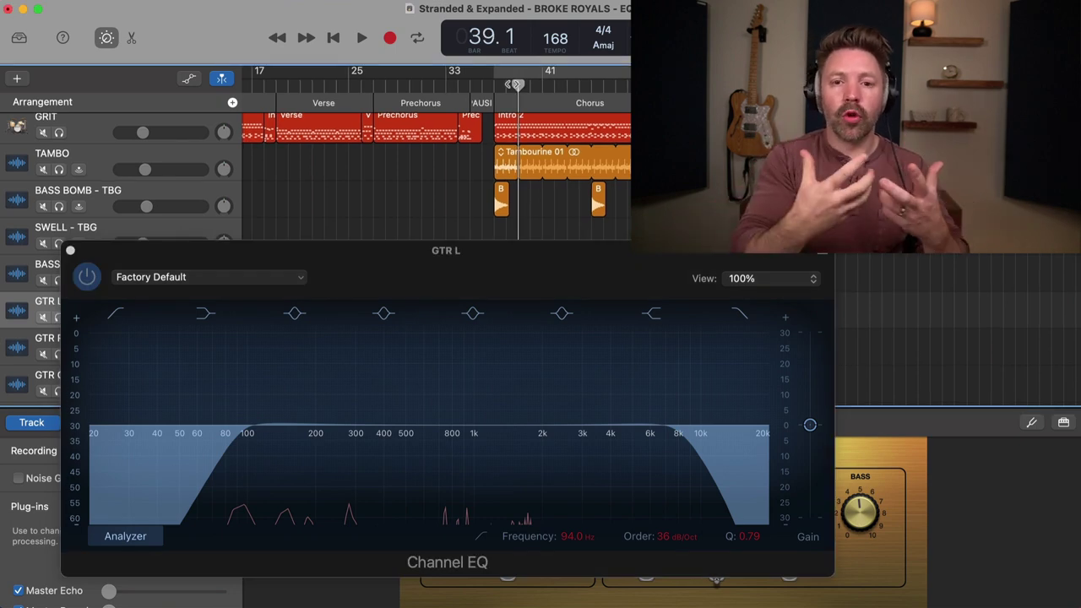
Sweep a low-mid boost in the GTR L EQ during chorus playback and set the band to 326 Hz at +8.0 dB
left_click(504, 377)
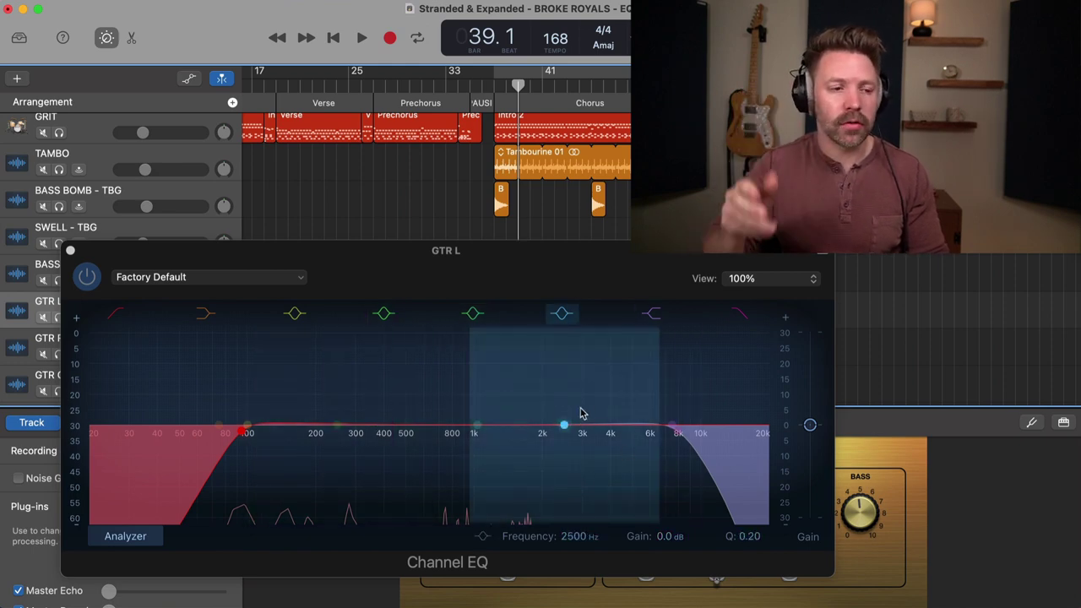
mouse_move(345, 290)
left_mouse_down()
mouse_move(327, 284)
mouse_move(353, 288)
left_mouse_up()
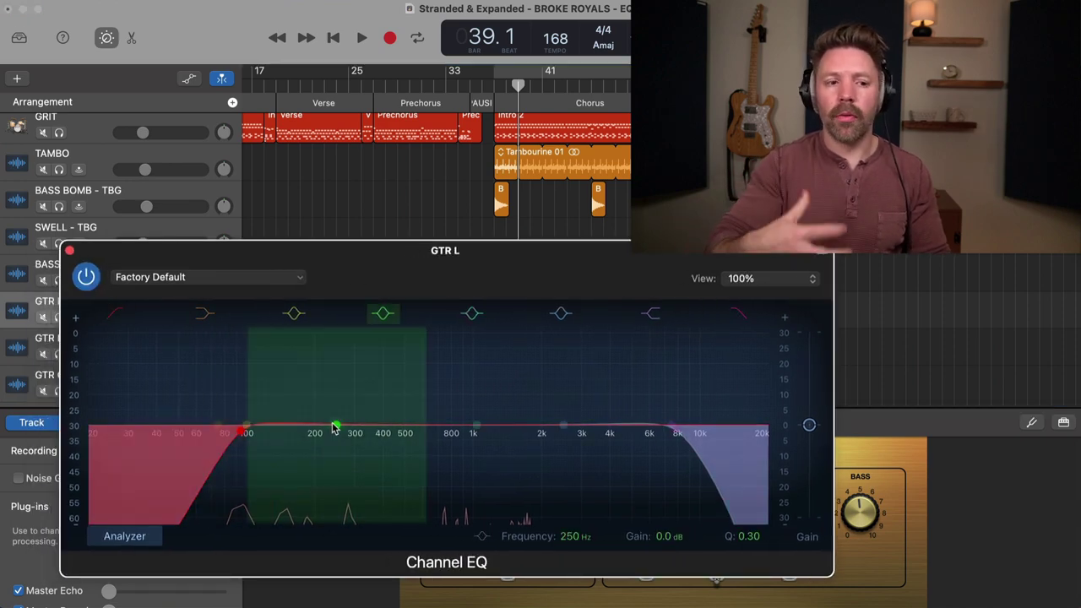
key("space")
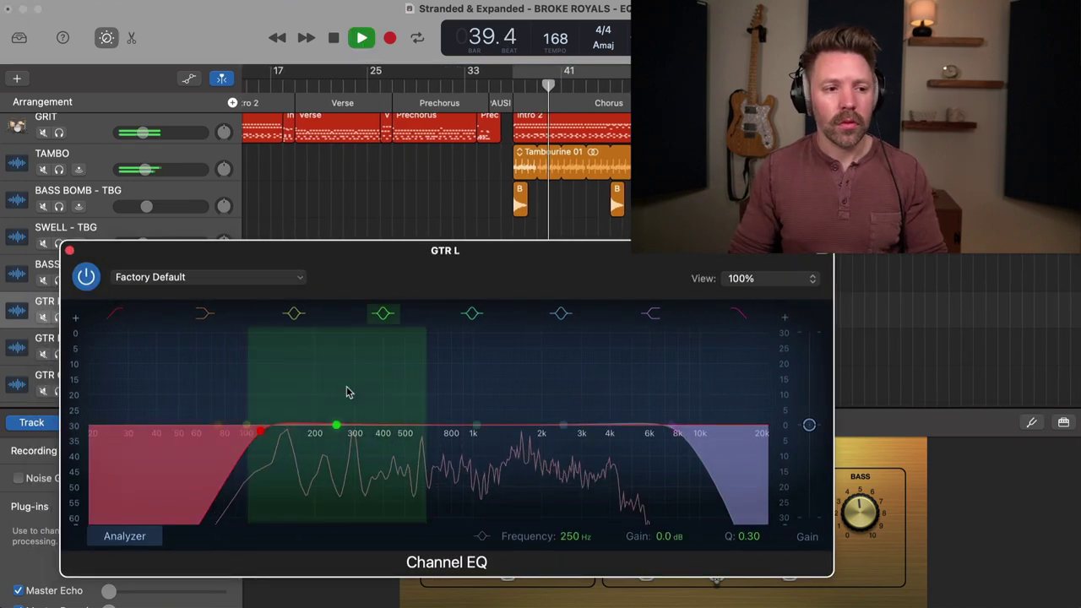
mouse_move(354, 391)
left_mouse_down()
mouse_move(352, 379)
mouse_move(321, 377)
mouse_move(414, 377)
mouse_move(338, 378)
mouse_move(367, 376)
left_mouse_up()
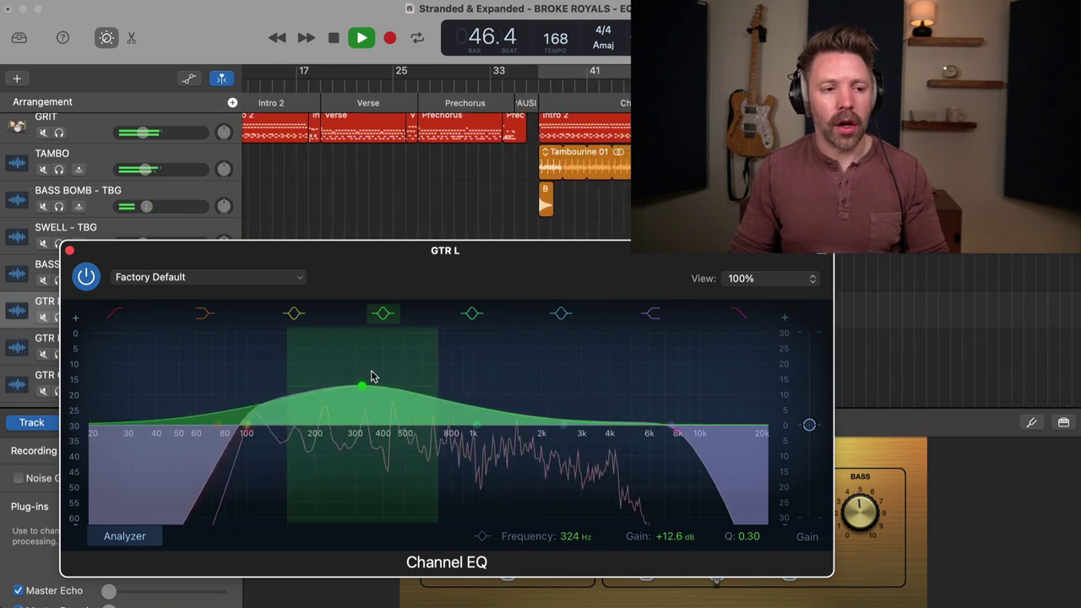
mouse_move(386, 364)
left_mouse_down()
mouse_move(410, 367)
mouse_move(304, 363)
mouse_move(377, 364)
left_mouse_up()
key("space")
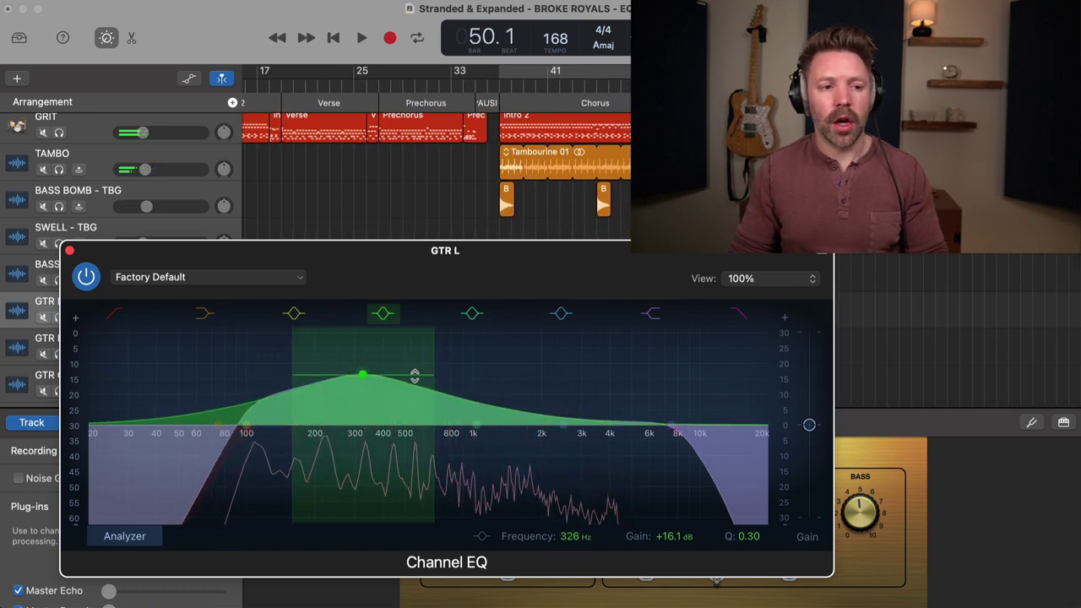
left_click_drag(413, 405, 413, 410)
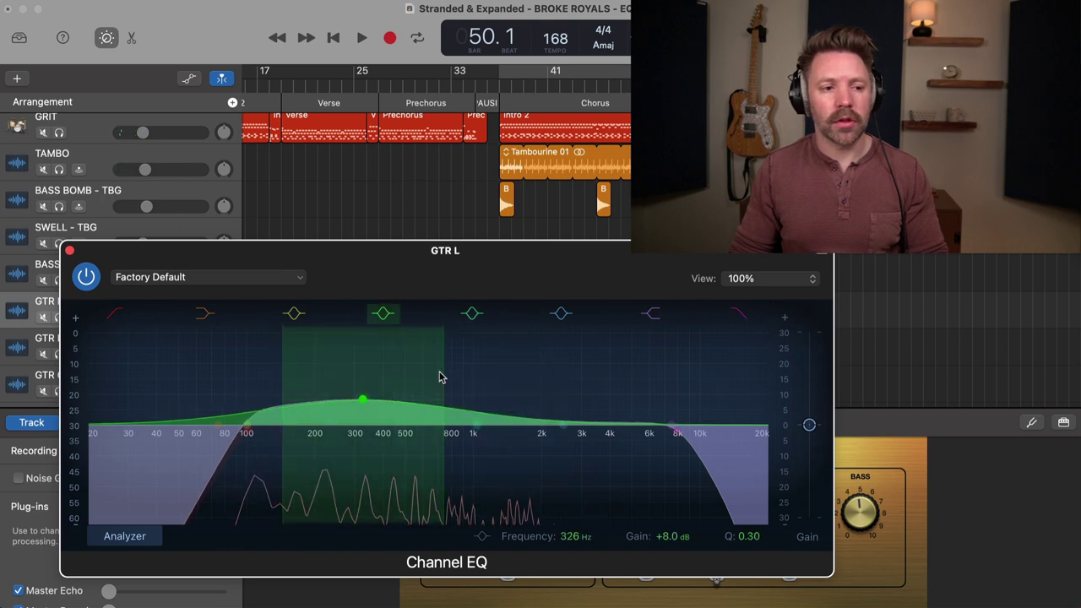
Replay the chorus with a bypass comparison and refine the low-mid band to 348 Hz at +5.1 dB with a Q of 0.54
key("space")
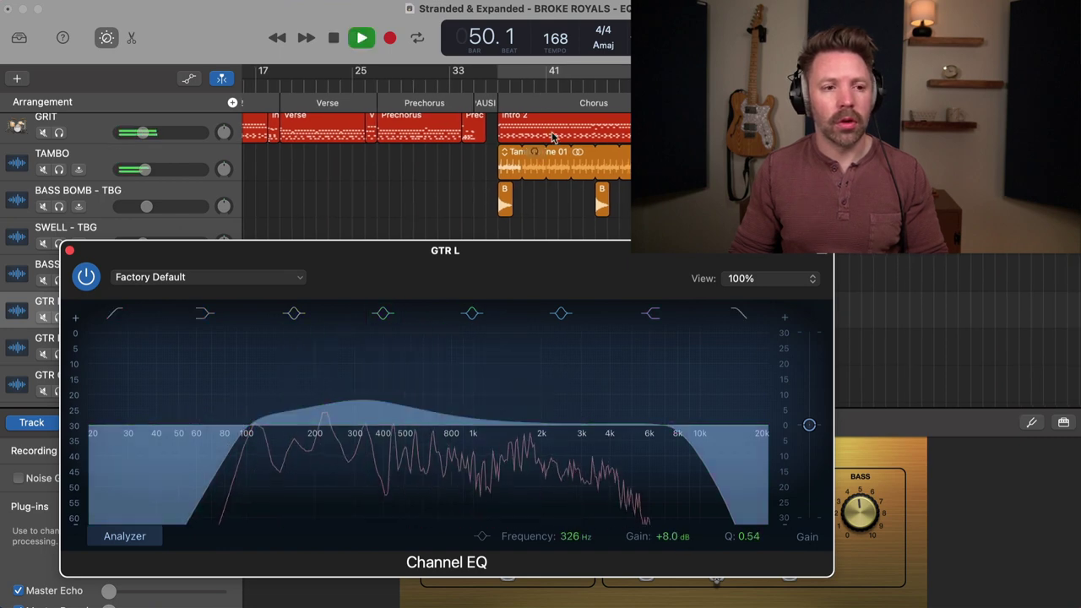
left_click(501, 89)
left_click_drag(362, 403, 363, 418)
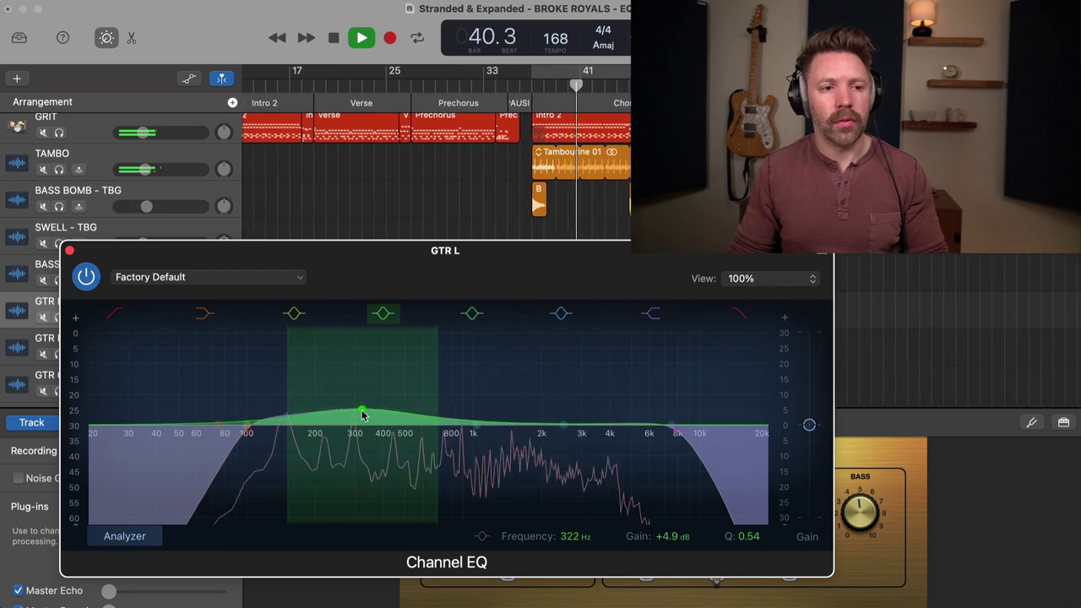
left_click(86, 277)
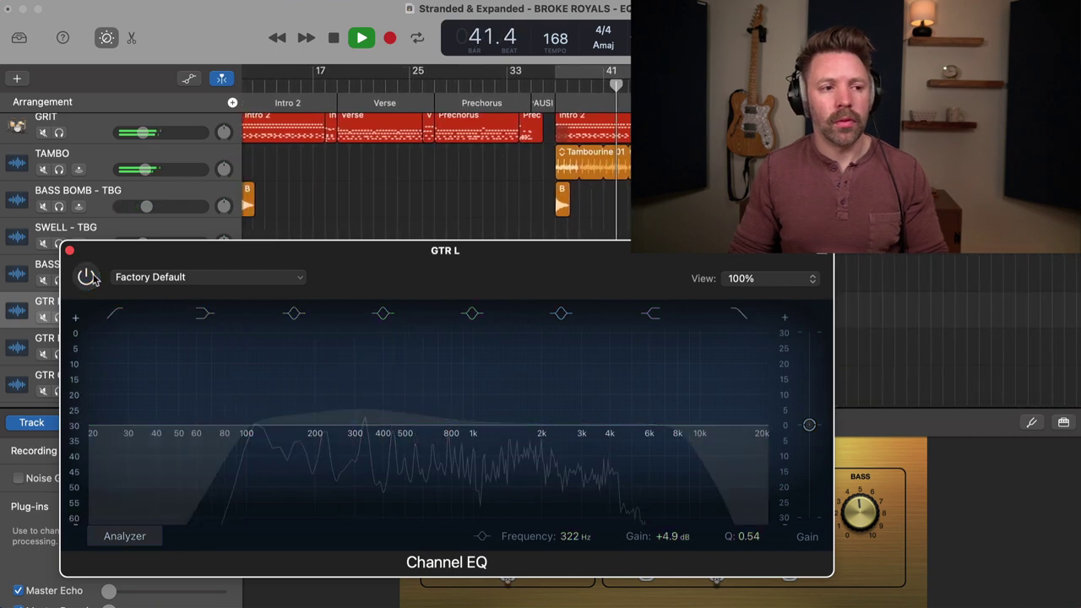
left_click_drag(361, 414, 359, 412)
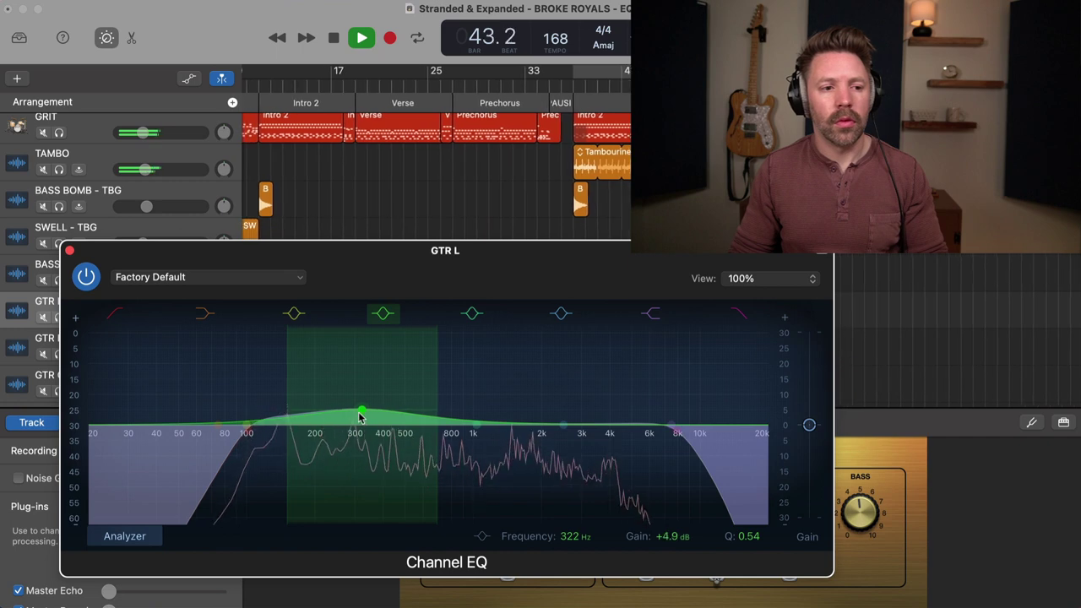
key("space")
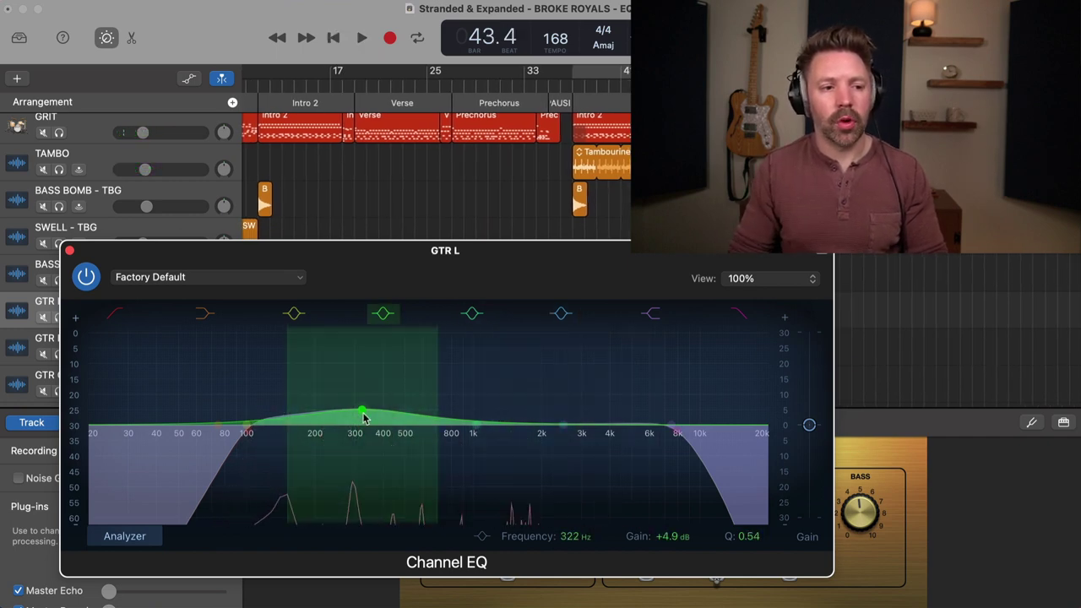
key("space")
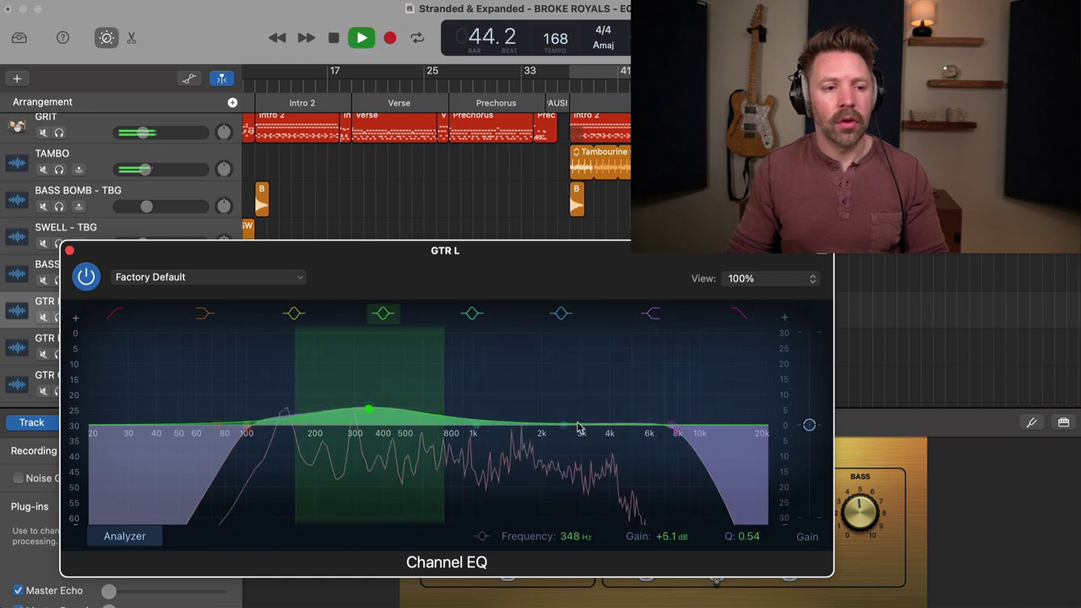
Boost the high-mid band of the GTR L EQ to +13.4 dB at 3440 Hz with a Q of 0.33
left_click_drag(563, 426, 609, 385)
key("space")
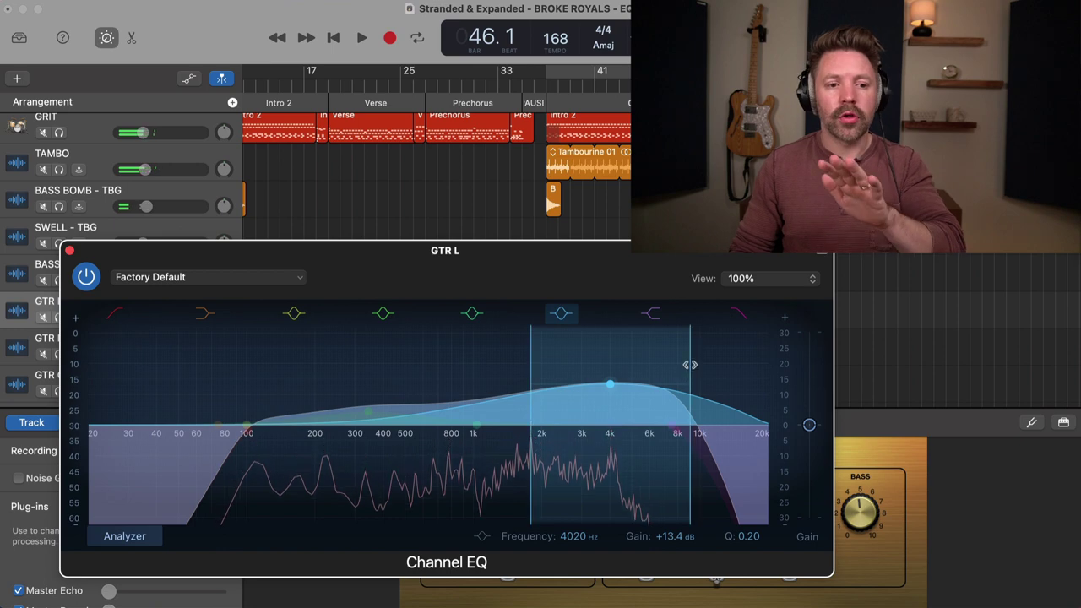
mouse_move(690, 364)
left_mouse_down()
mouse_move(657, 362)
mouse_move(684, 366)
left_mouse_up()
left_click_drag(611, 386, 595, 388)
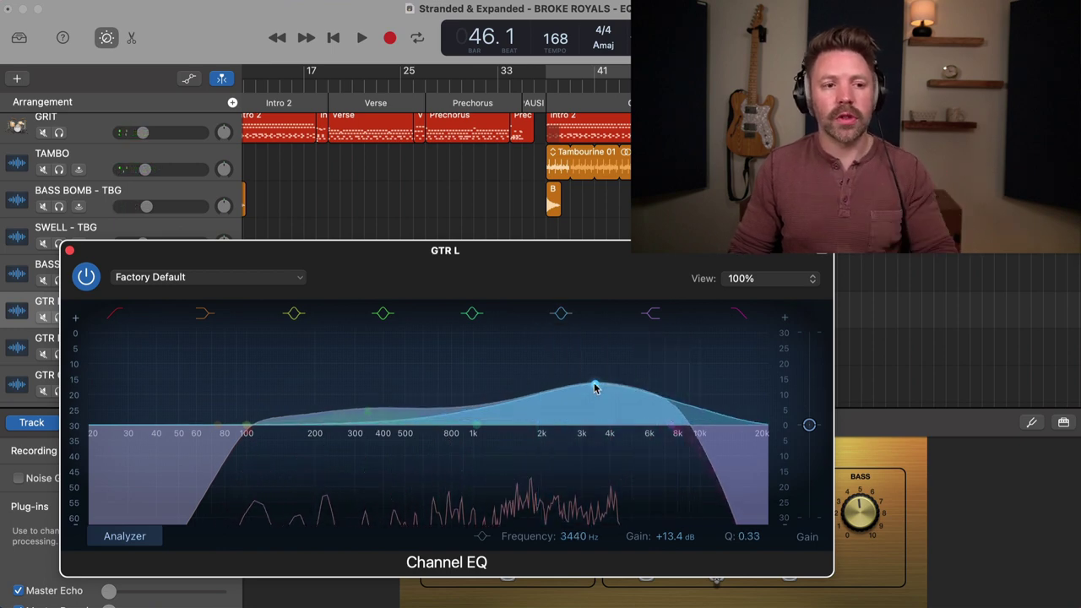
Replay the chorus from bar 38 and set the high-mid band to 3660 Hz at +3.5 dB with a Q of 0.64
scroll(555, 172, "left", 2)
left_click(592, 88)
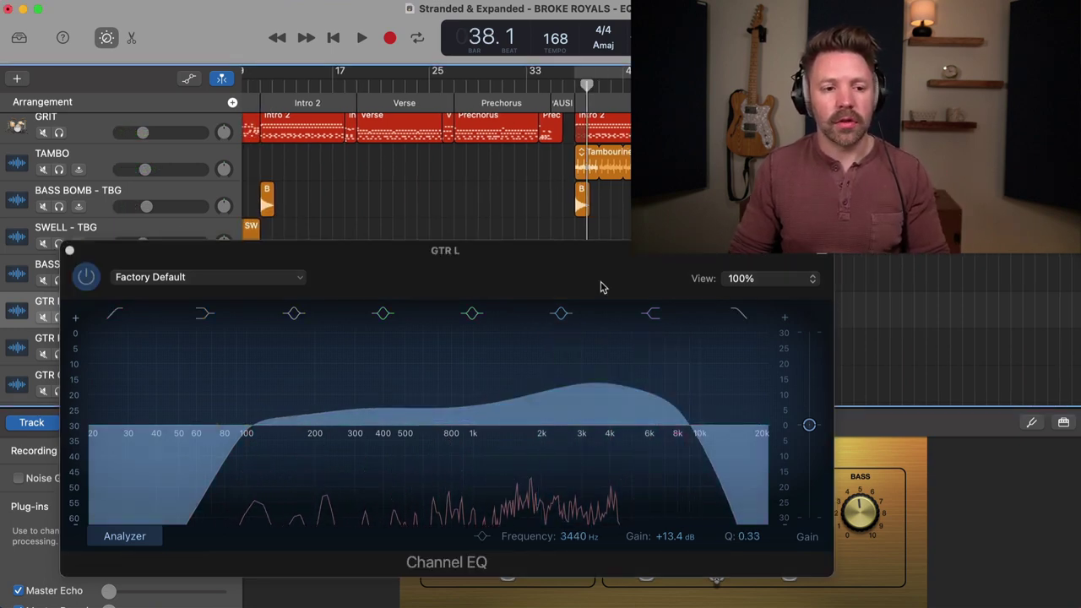
key("space")
left_click_drag(594, 381, 605, 405)
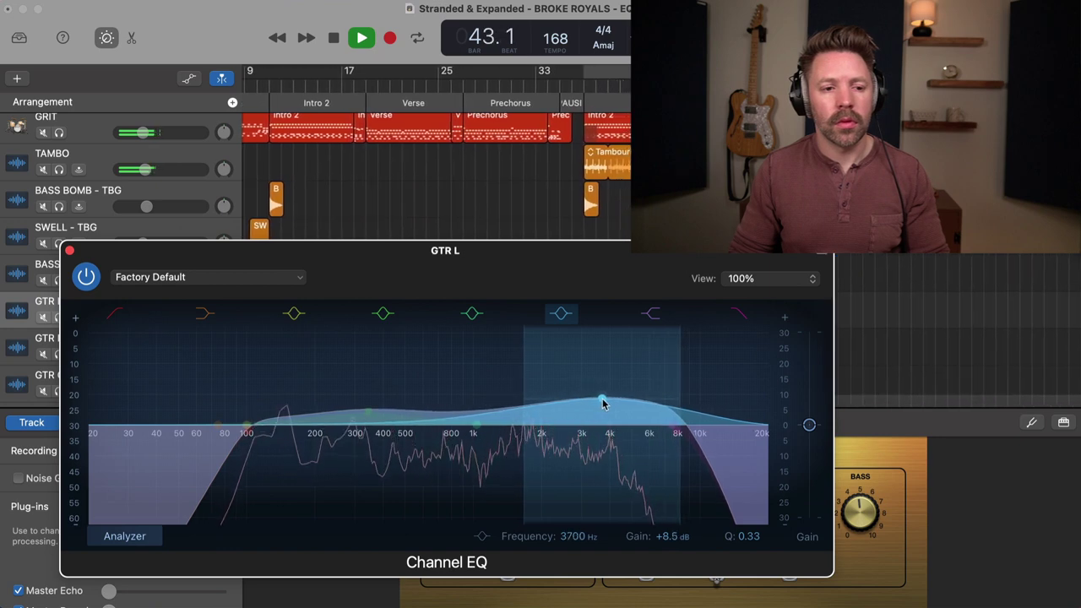
key("space")
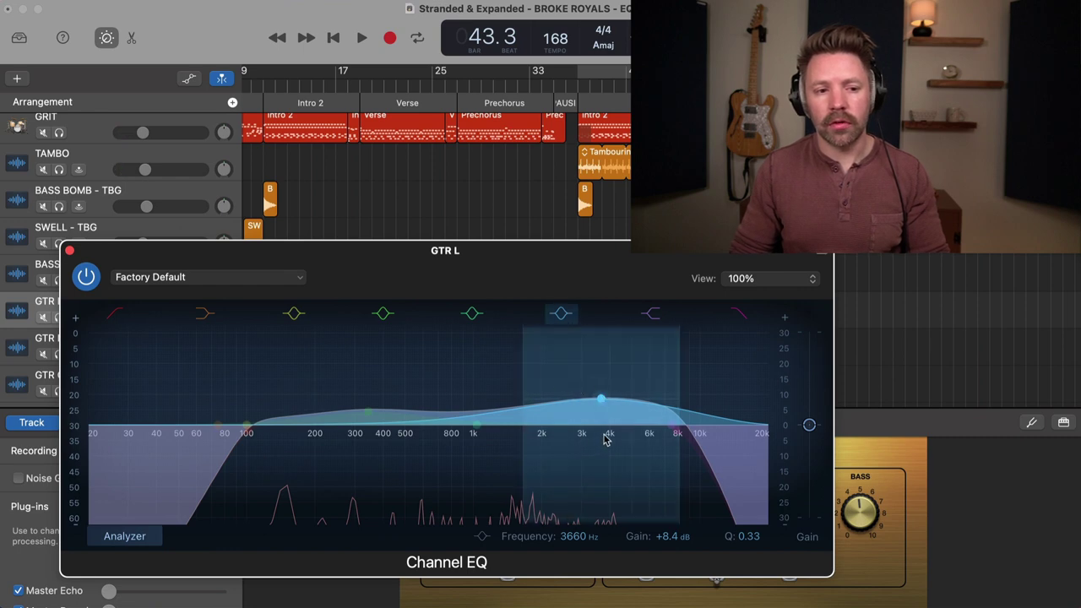
left_click_drag(523, 381, 532, 381)
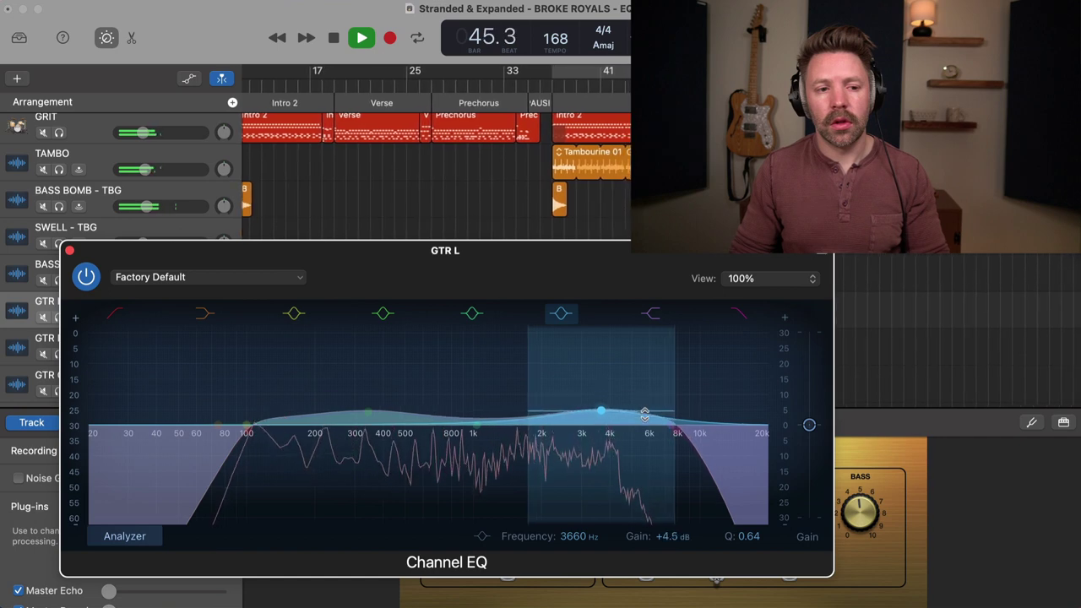
left_click_drag(646, 414, 646, 419)
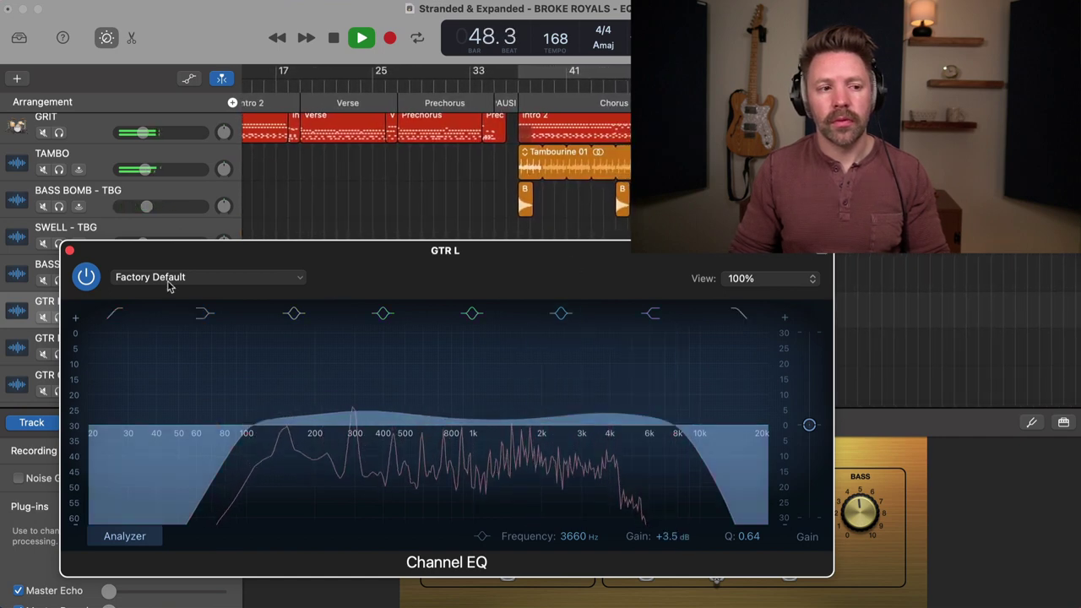
Reduce the high-mid boost to +2.8 dB following a bypass comparison, and slightly lower the GTR L EQ's overall gain
left_click(87, 277)
left_click(87, 276)
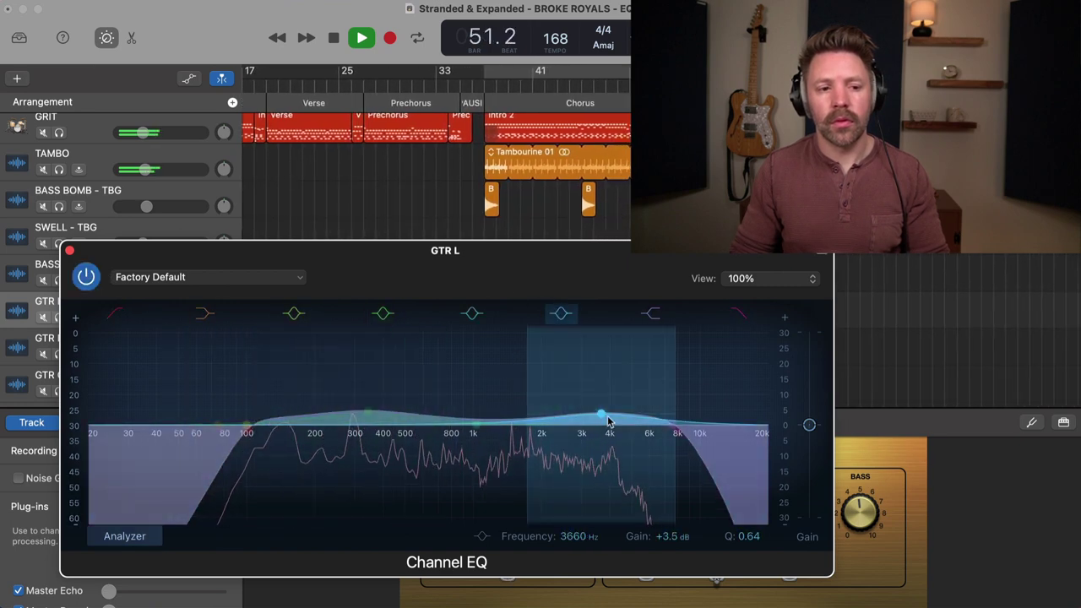
left_click_drag(602, 415, 609, 424)
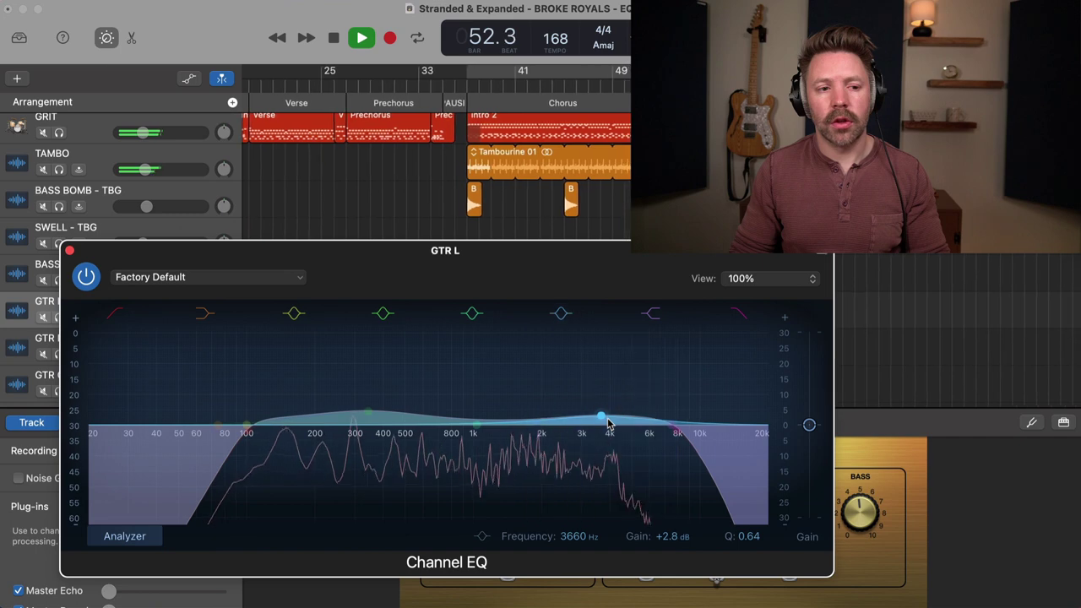
key("space")
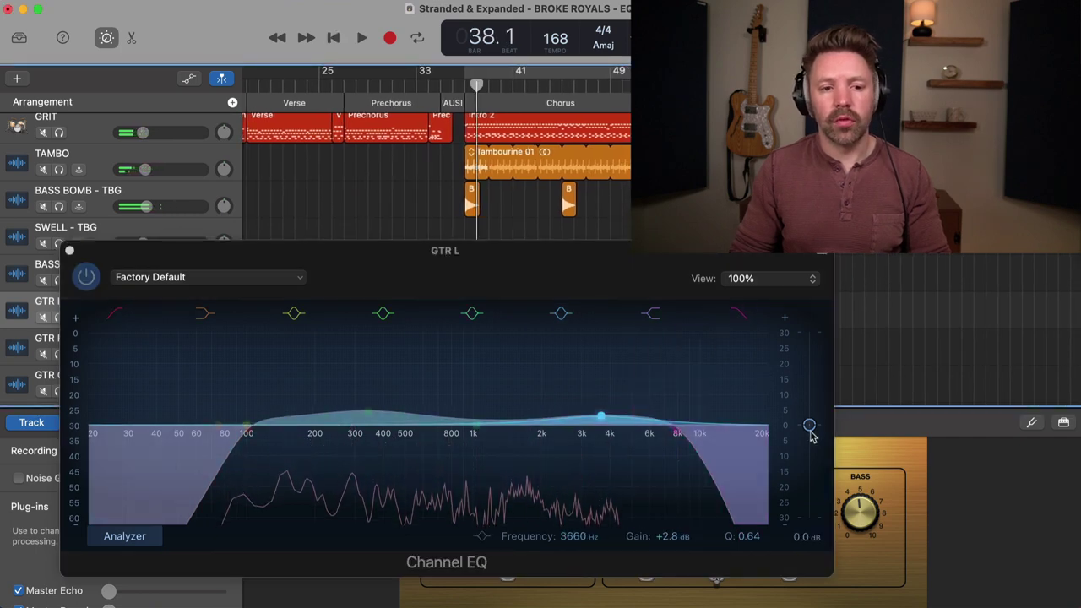
left_click(810, 428)
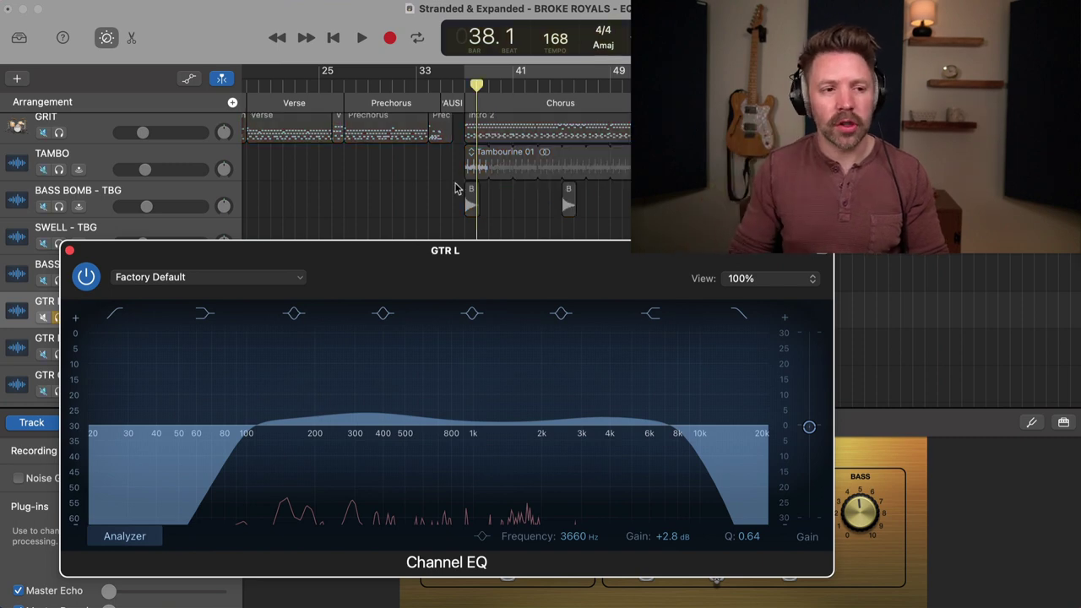
Play the soloed GTR L track from bar 38 and compare its EQ bypassed and active
key("space")
left_click(85, 277)
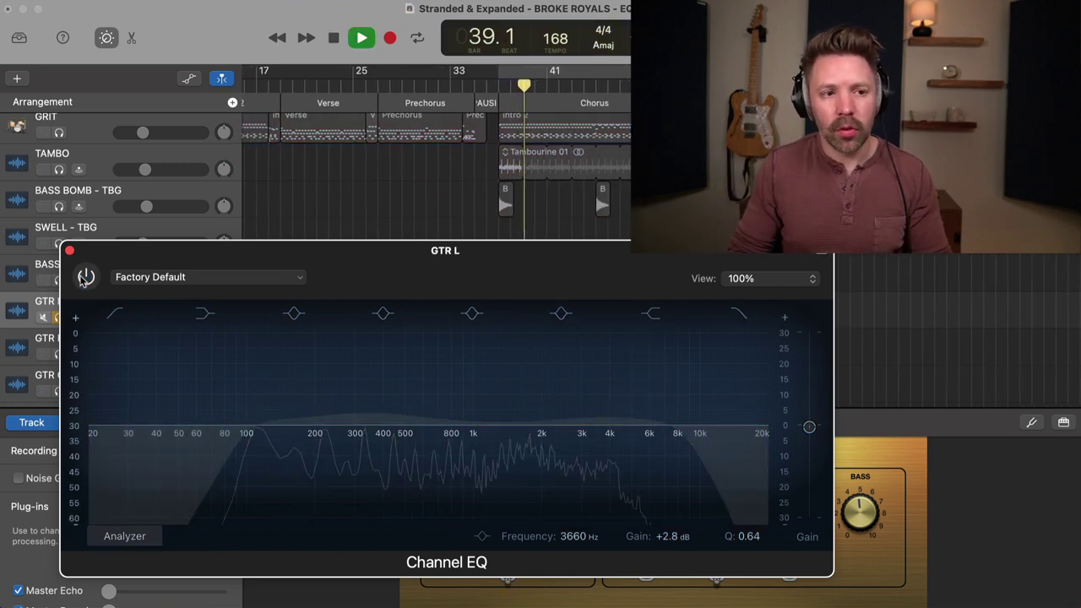
left_click(84, 277)
left_click(84, 277)
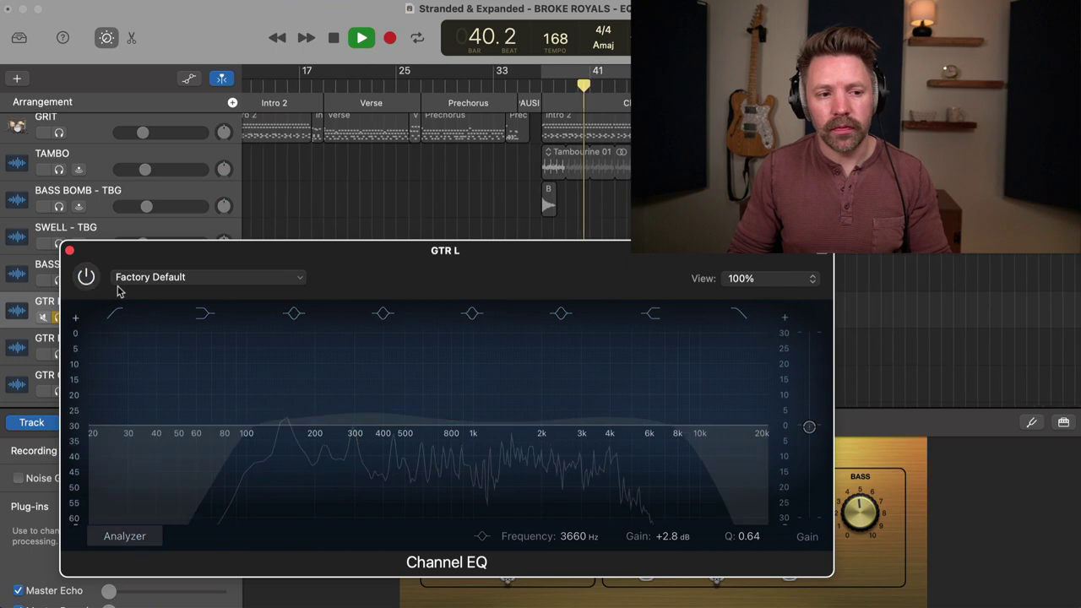
left_click(86, 277)
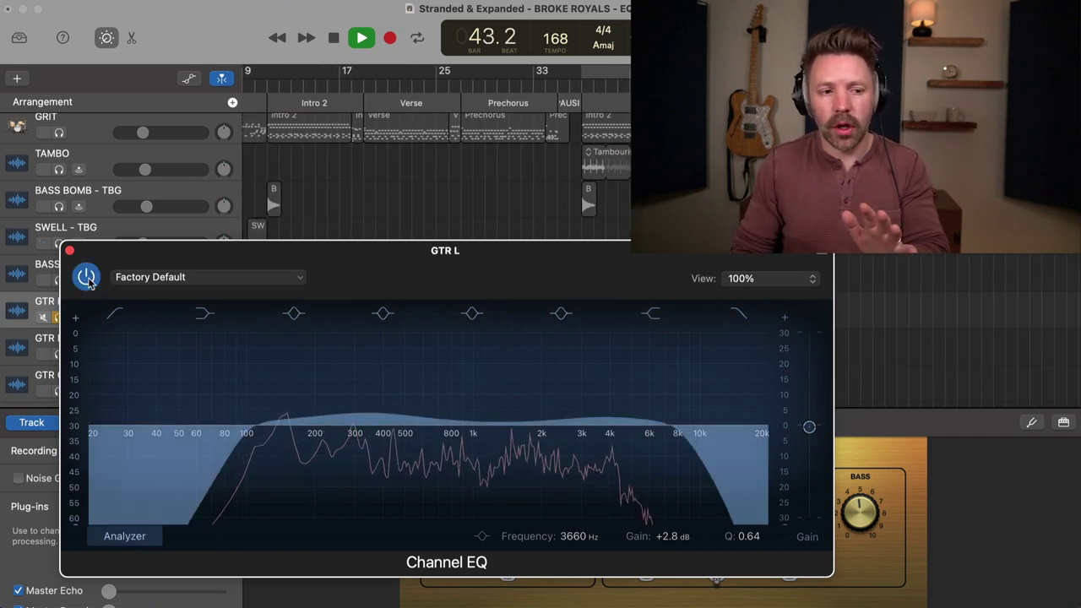
left_click(86, 278)
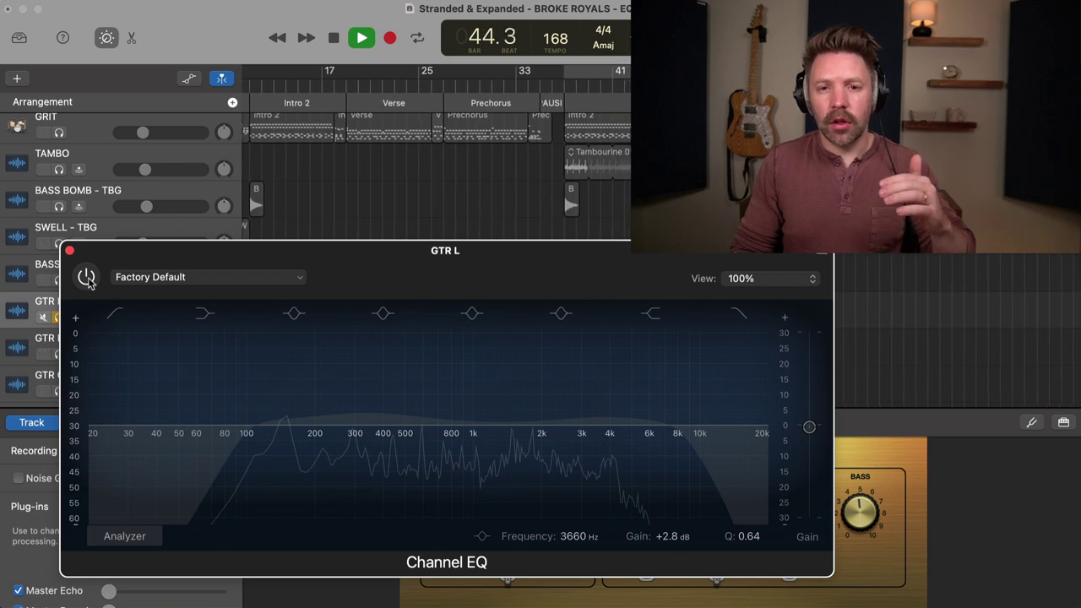
Compare the GTR L EQ bypassed and active in the full mix, leave it active, and close its window with playback stopped
left_click(86, 277)
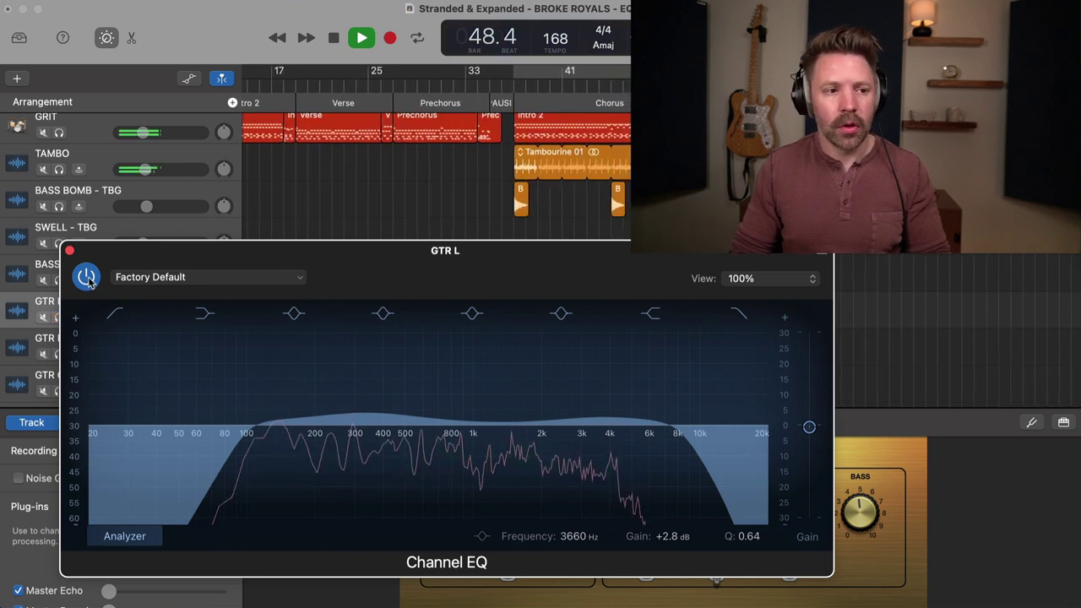
left_click(86, 277)
left_click(87, 277)
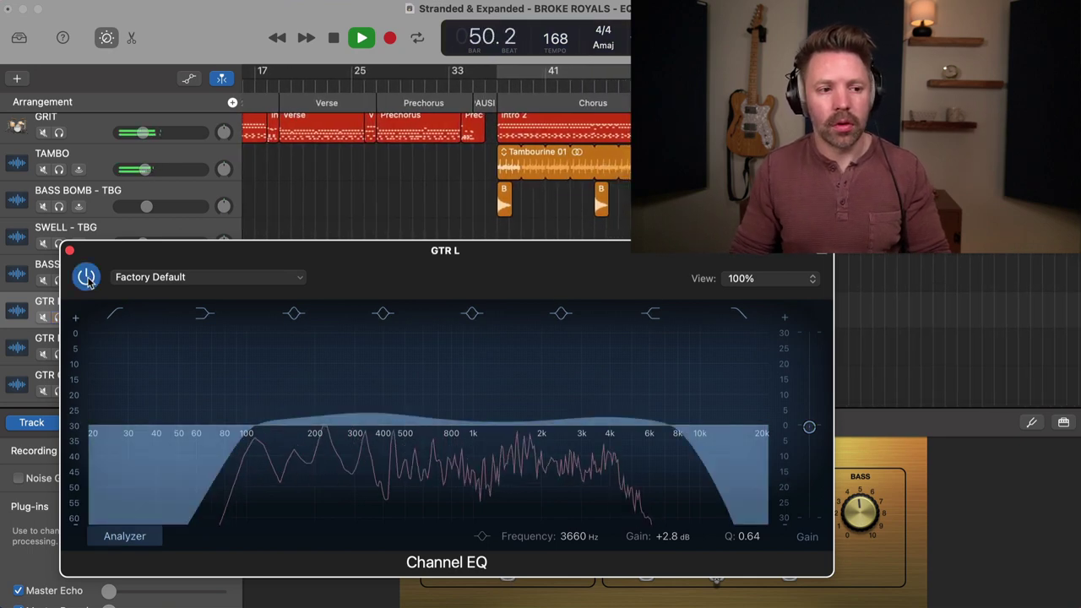
left_click(86, 277)
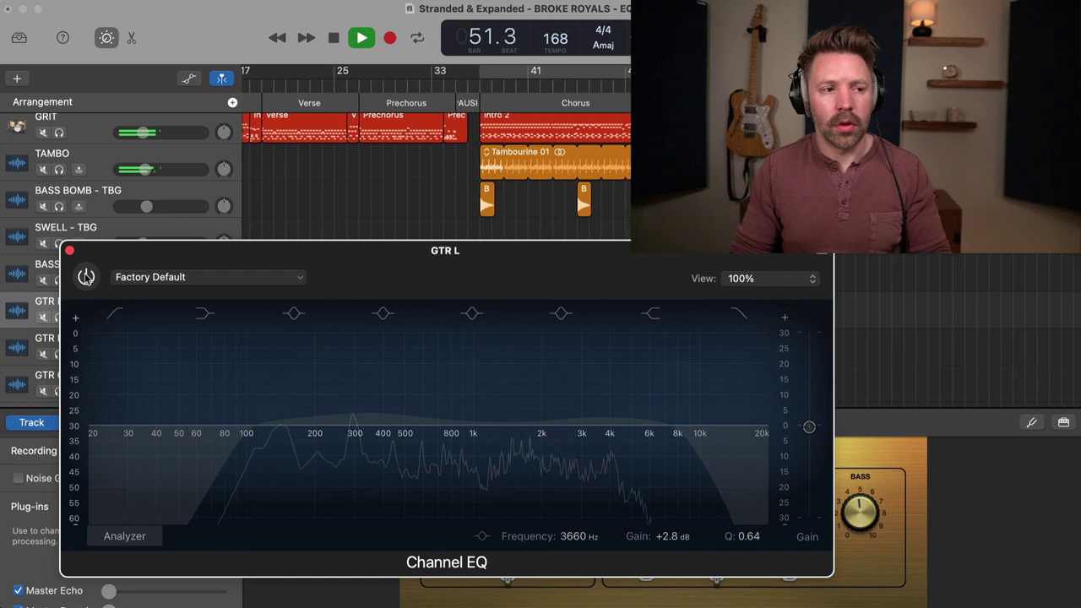
left_click(86, 277)
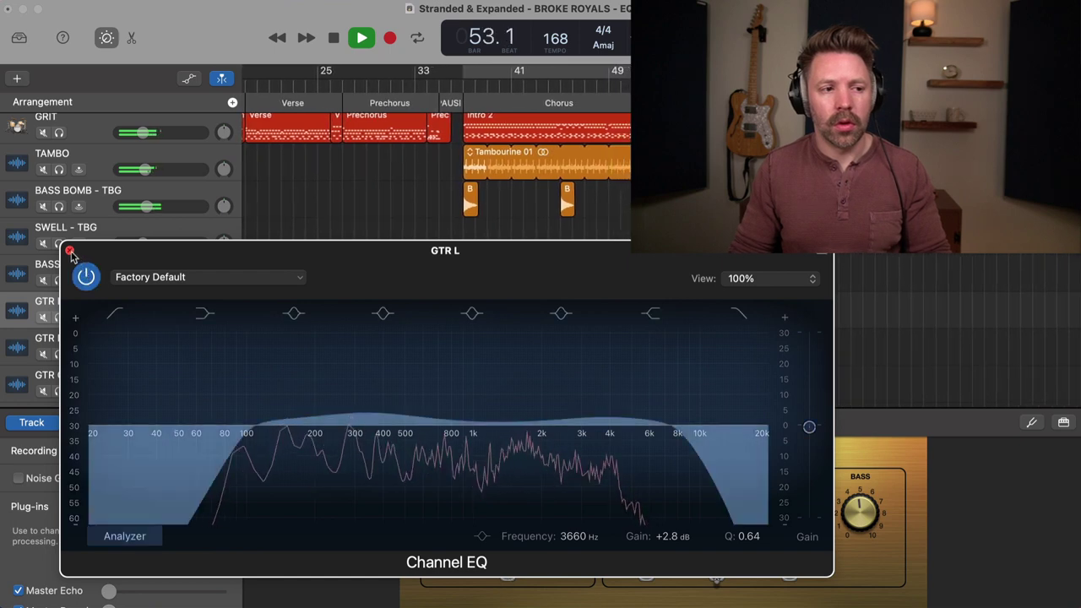
left_click(70, 250)
key("space")
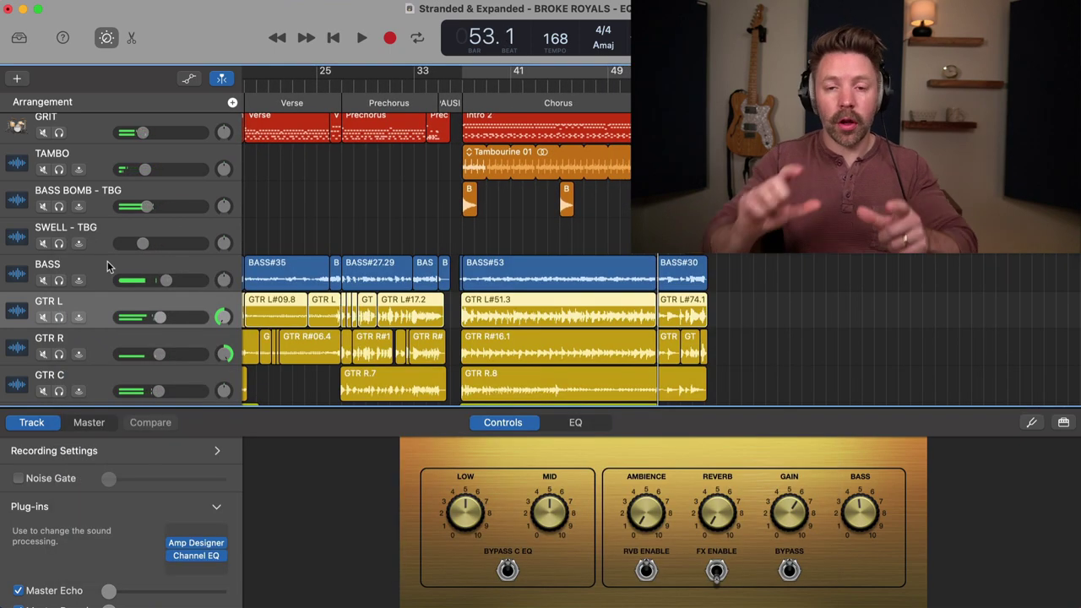
Open the Channel EQ on the GTR R track and reposition its window
scroll(107, 261, "down", 3)
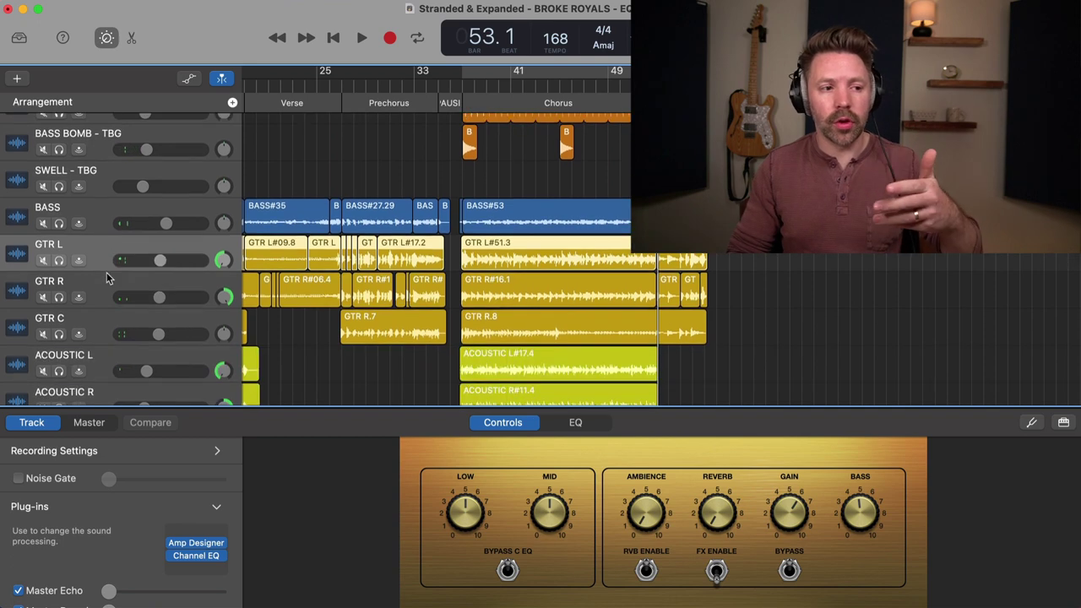
left_click(107, 272)
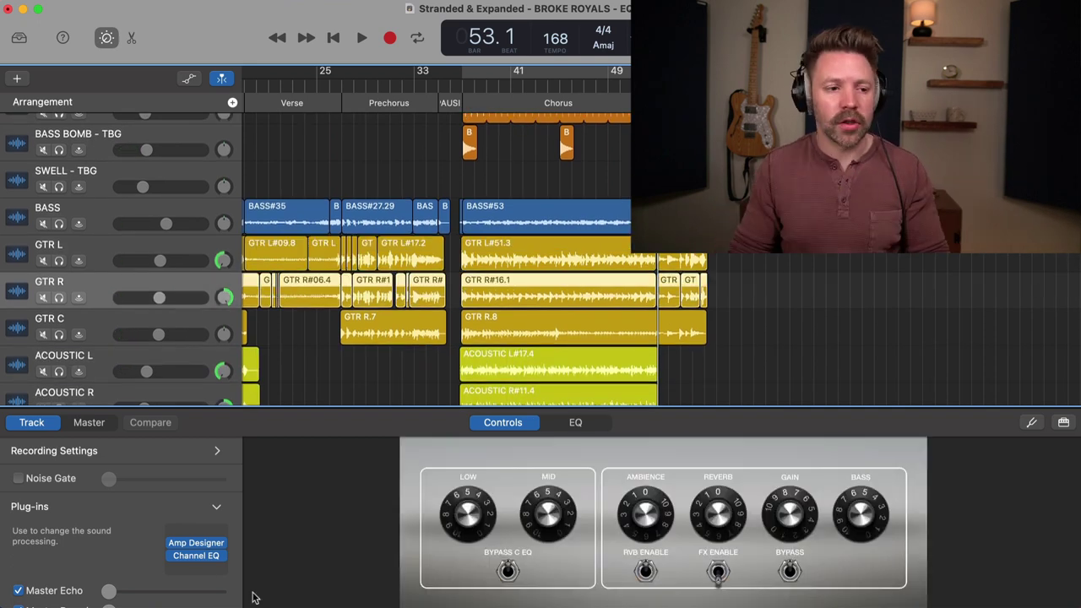
left_click(198, 556)
left_click_drag(558, 234, 253, 236)
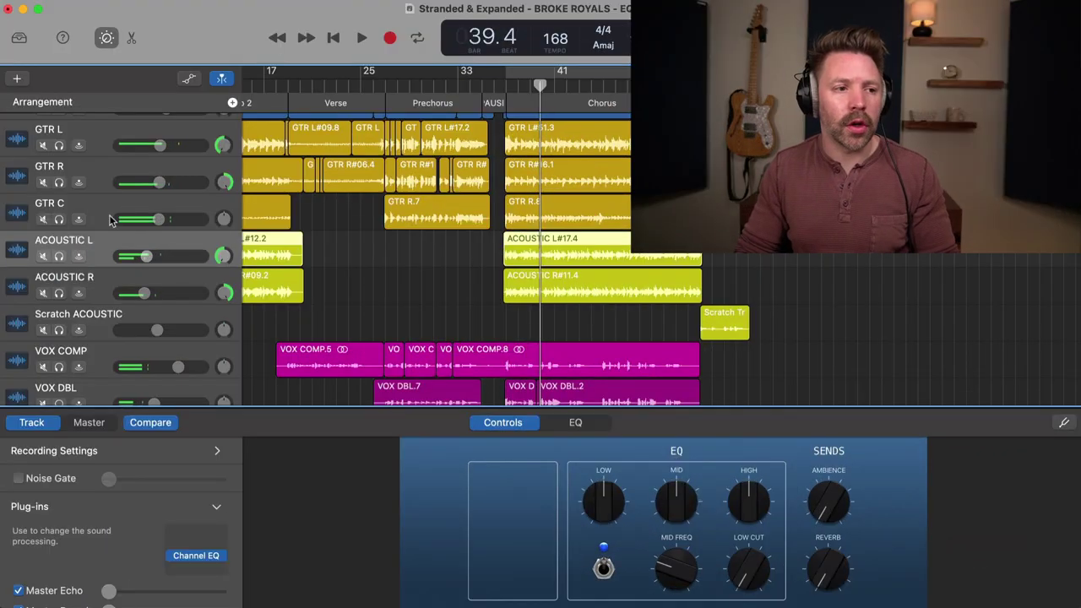
Look through the Channel EQs on the other guitar tracks, close the EQ windows, and leave ACOUSTIC L selected
left_click(111, 219)
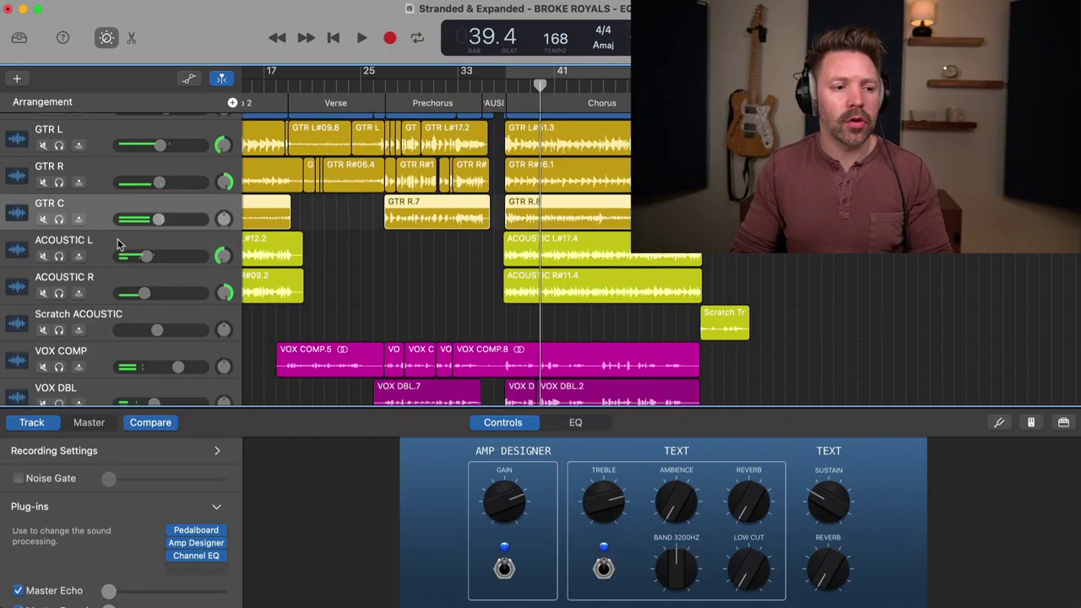
key("e")
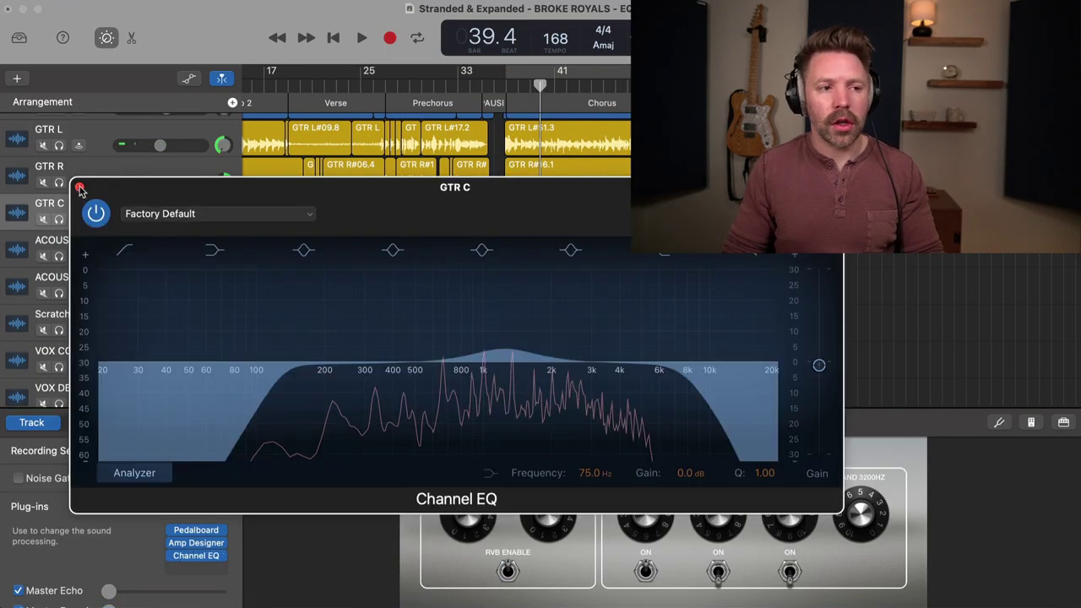
left_click(99, 186)
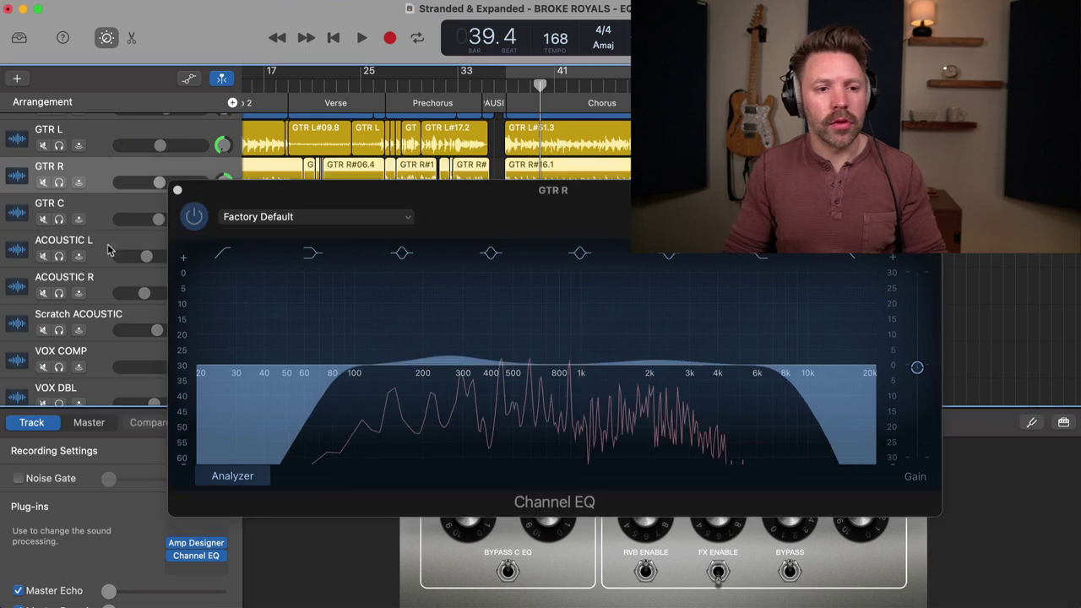
left_click(108, 285)
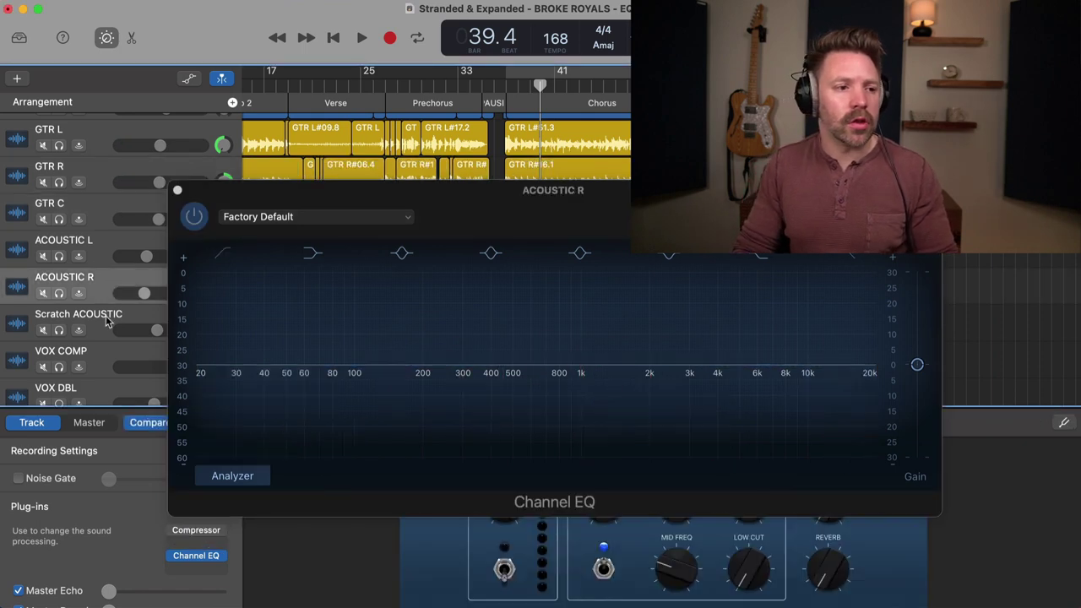
left_click(103, 250)
left_click(179, 191)
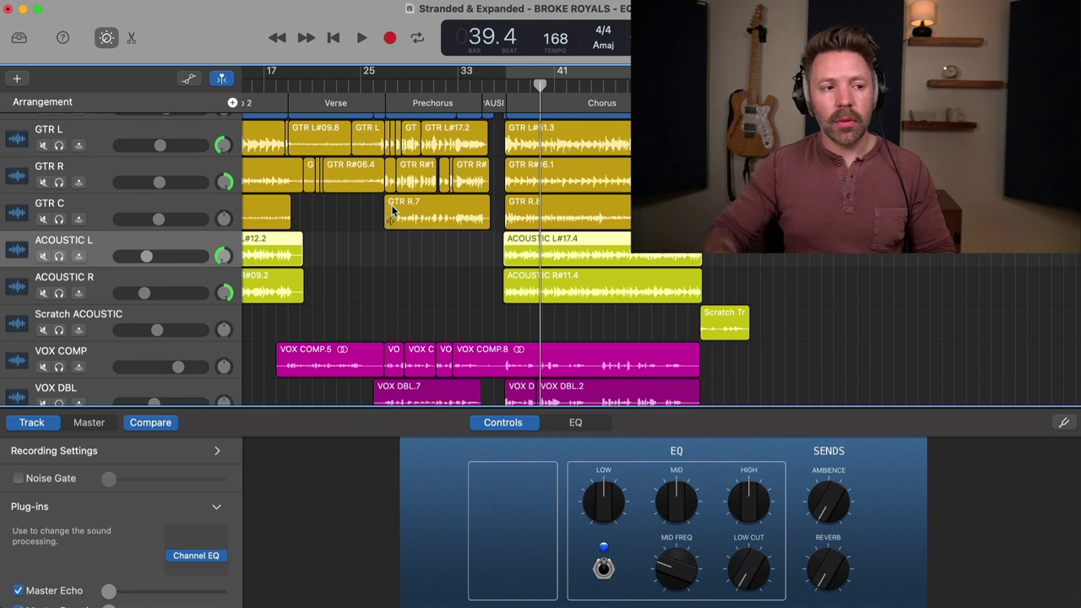
Solo only ACOUSTIC L and ACOUSTIC R and play a few bars of the chorus
left_click(59, 256)
left_click_drag(59, 293, 59, 329)
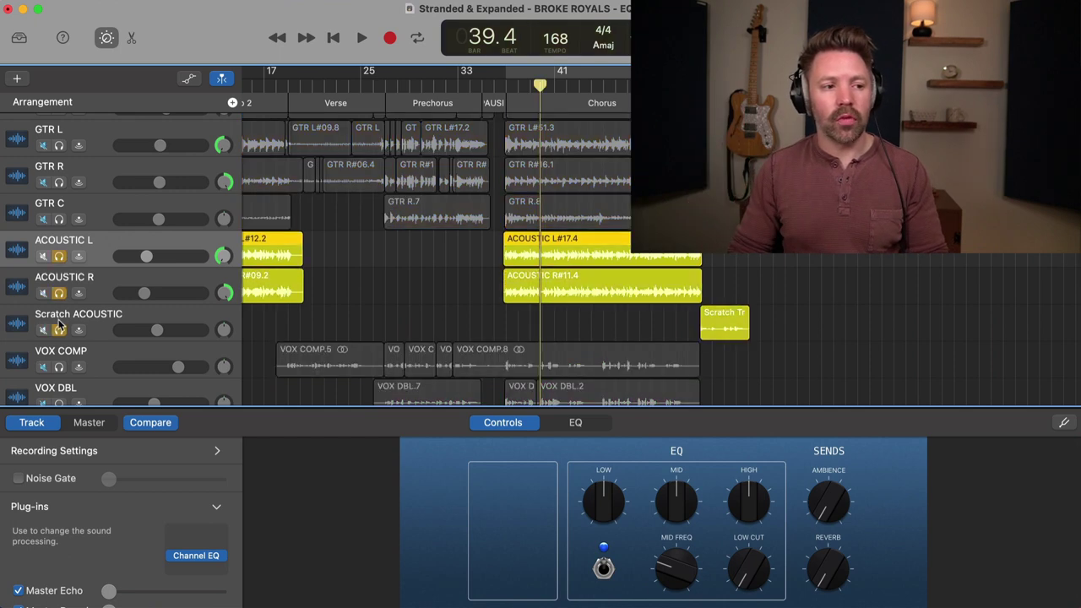
left_click(59, 330)
key("space")
scroll(346, 260, "left", 1)
scroll(346, 261, "right", 1)
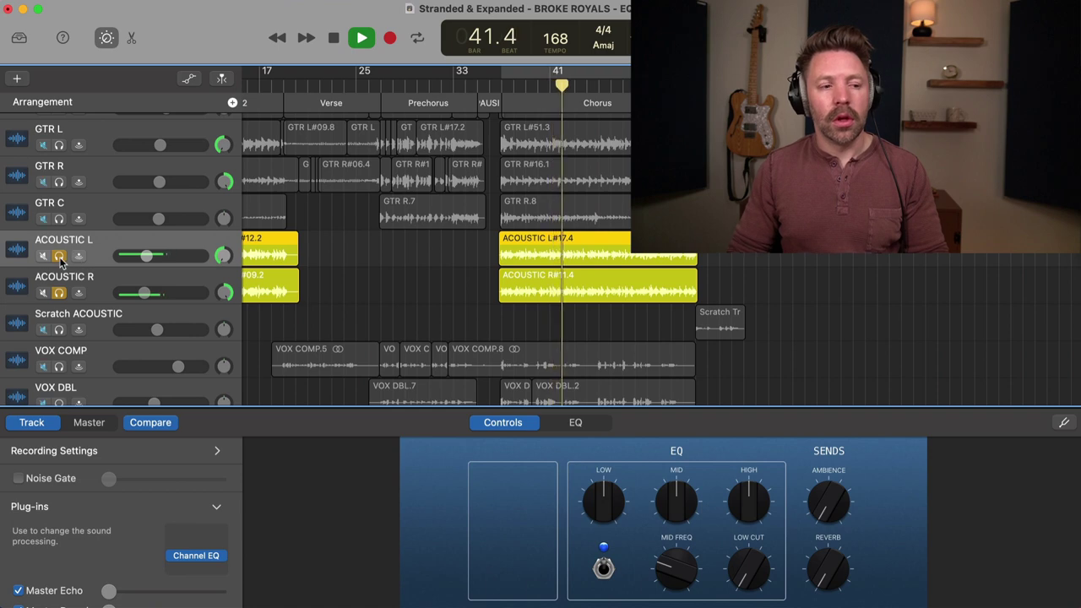
key("space")
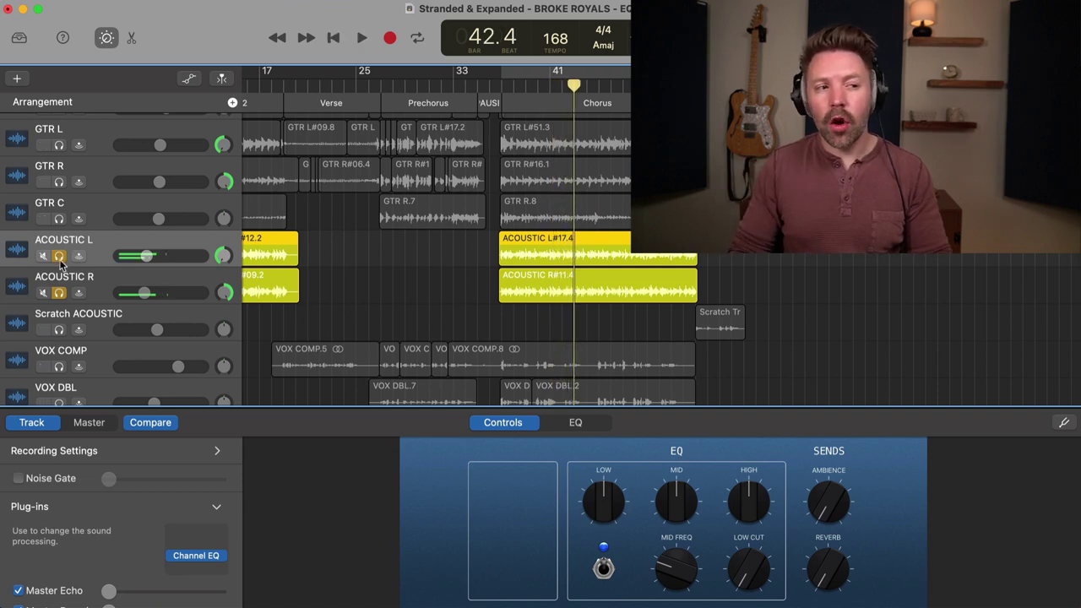
Unsolo both acoustic tracks and listen to them within the full mix
left_click(60, 256)
left_click(59, 292)
key("space")
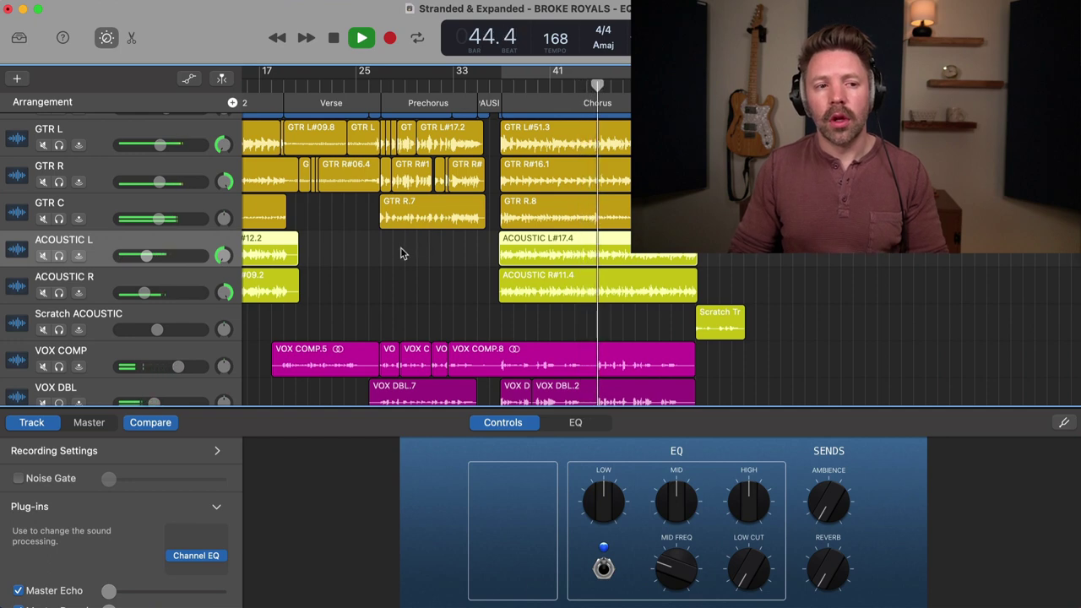
key("space")
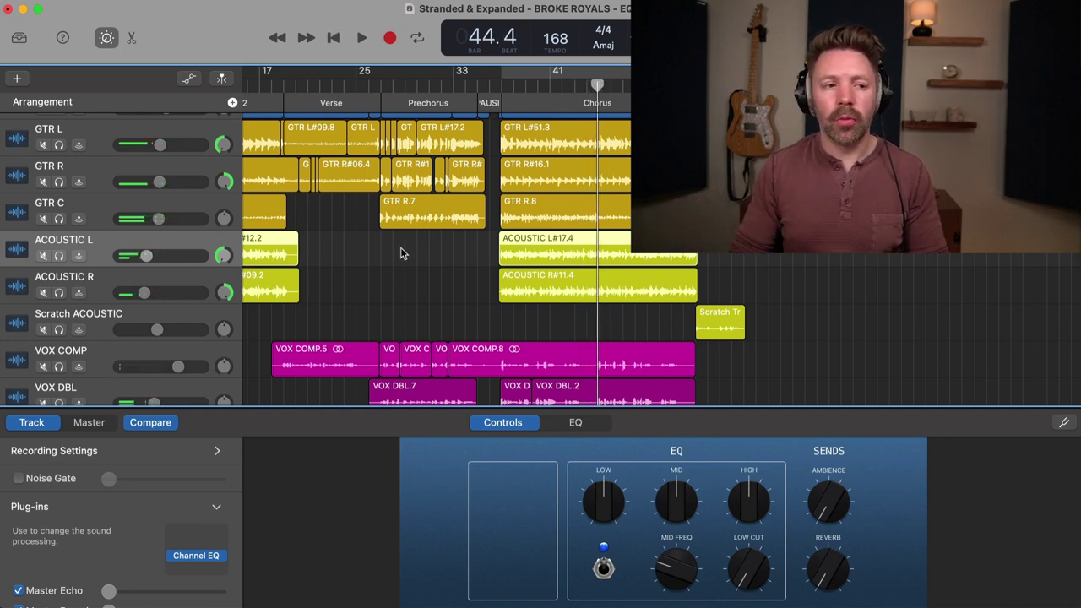
Return the playhead to bar 37, open the Channel EQ on ACOUSTIC L, and switch on its low-cut filter
left_click(503, 84)
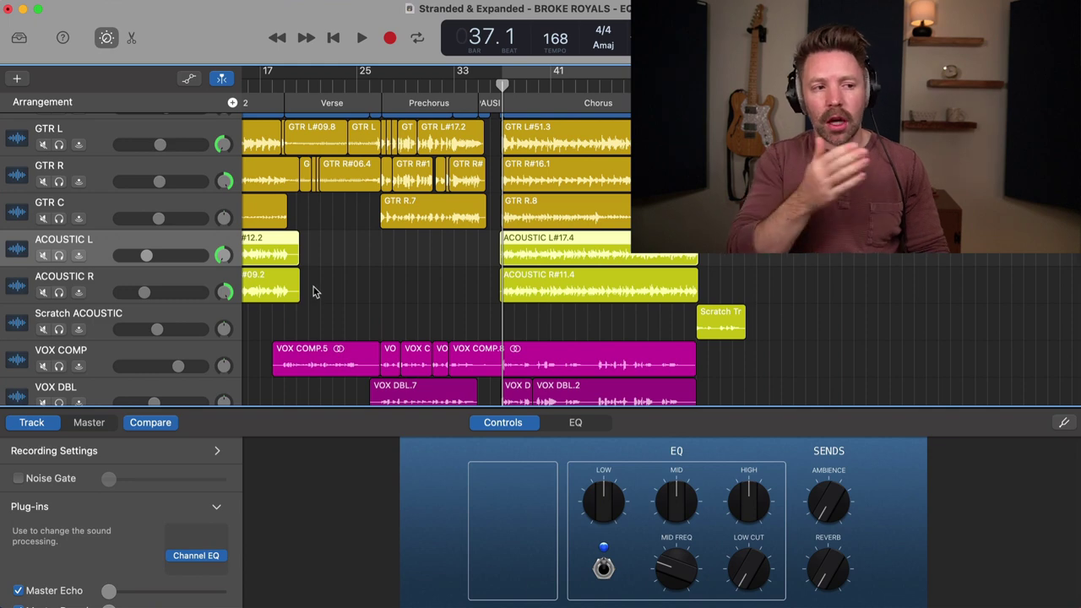
left_click(196, 556)
left_click_drag(469, 191, 455, 189)
left_click(200, 261)
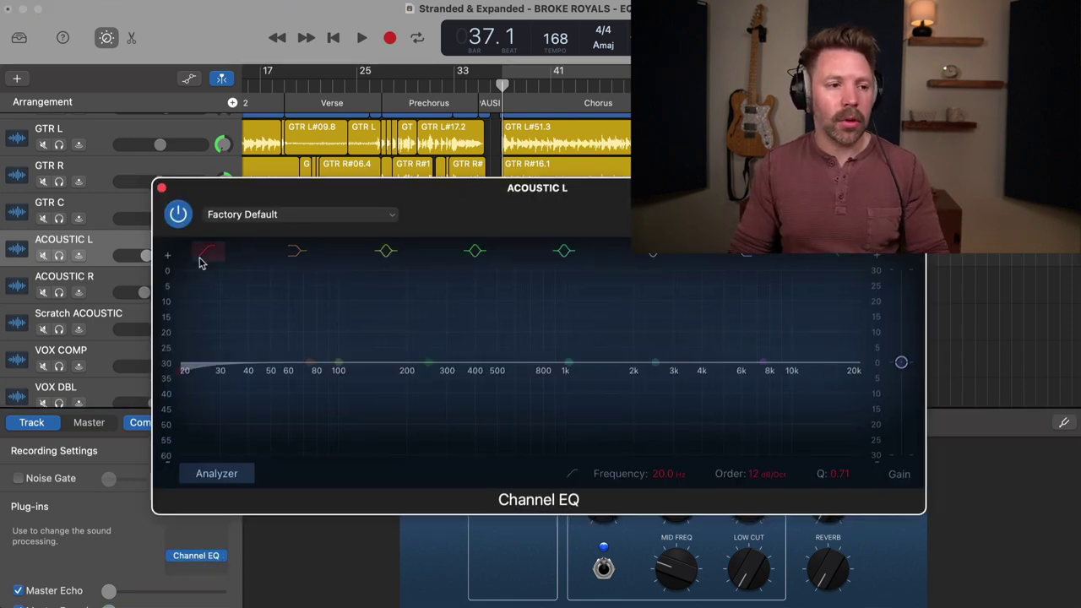
Set ACOUSTIC L's low-cut filter to 75 Hz with a 24 dB/Oct slope, listening in the mix before soloing the track
key("space")
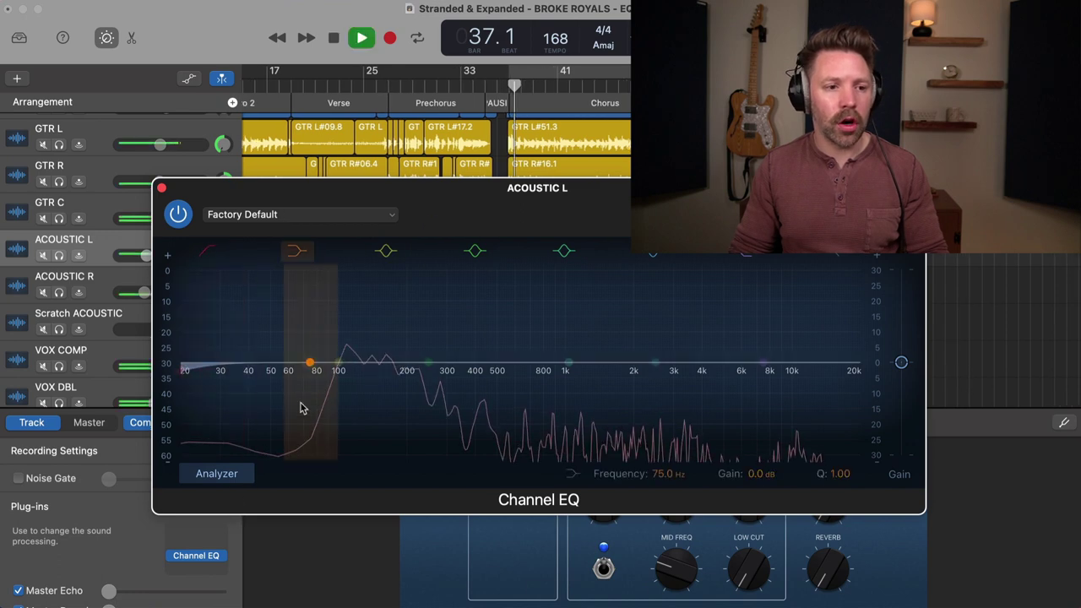
key("space")
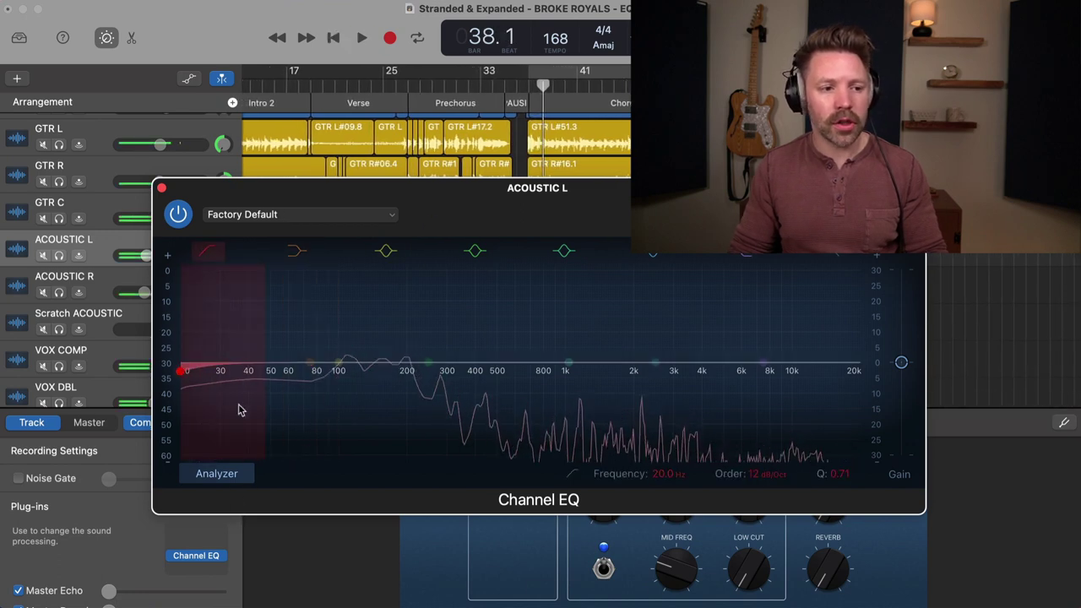
key("space")
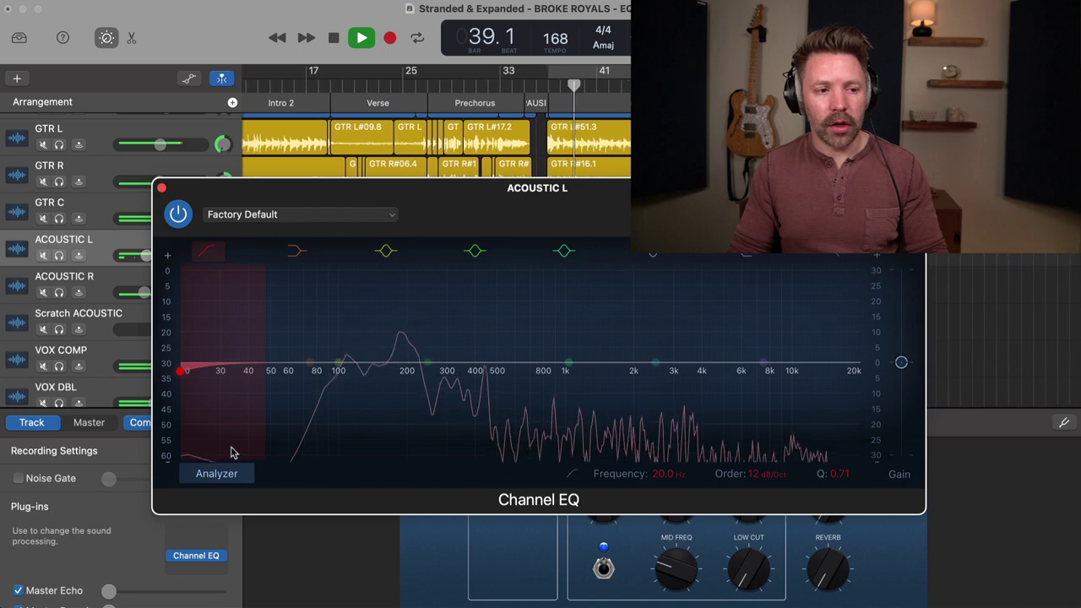
left_click_drag(182, 370, 311, 376)
key("s")
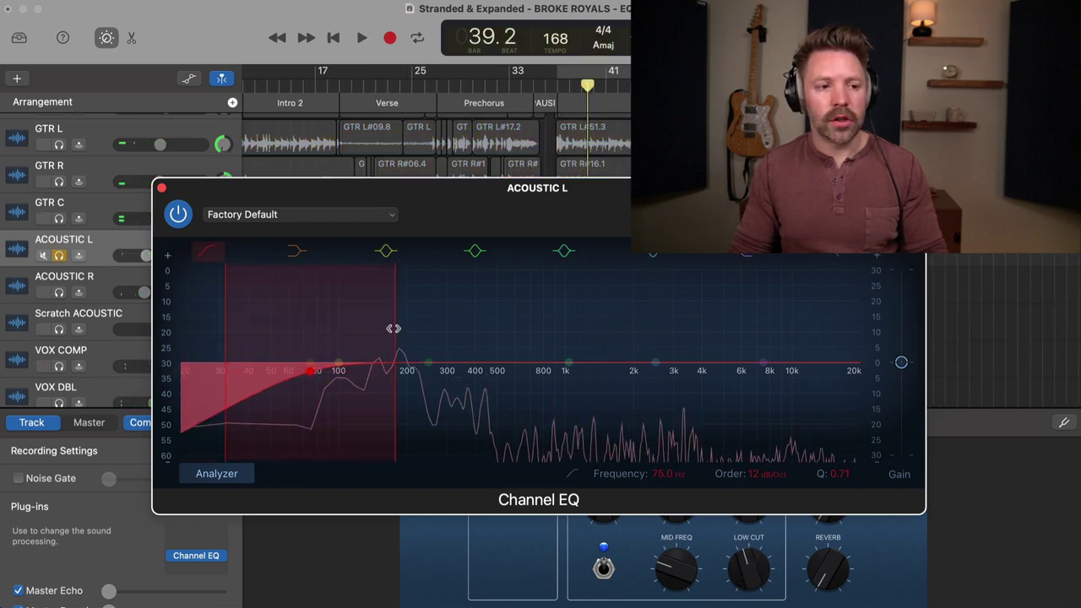
left_click_drag(392, 328, 356, 362)
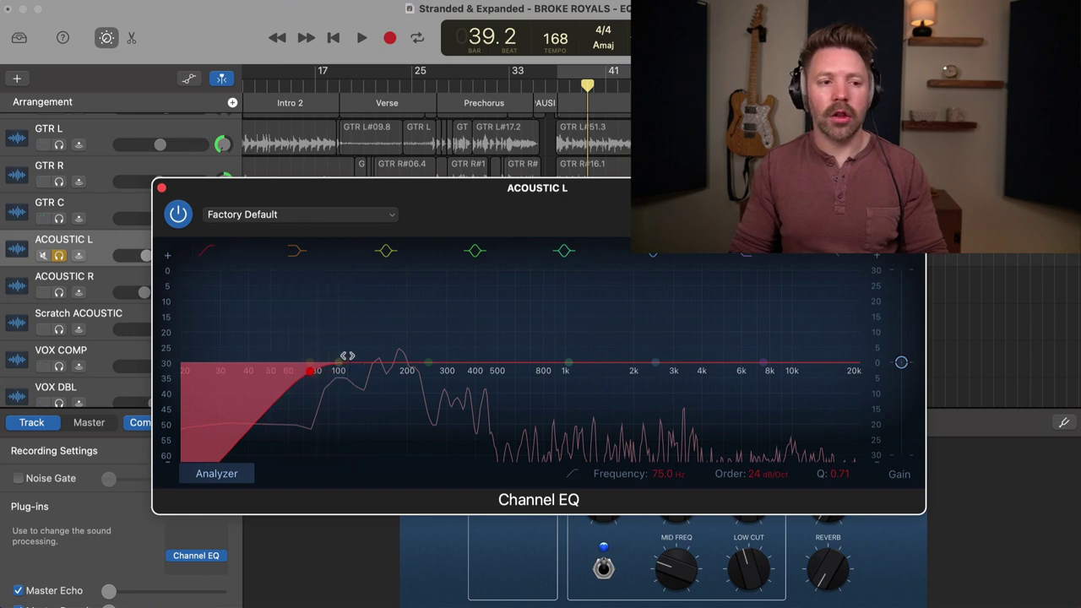
Sweep ACOUSTIC L's low cut upward by ear during soloed playback, settling at 112 Hz, 36 dB/Oct and Q 0.79
key("space")
left_click_drag(309, 381, 363, 378)
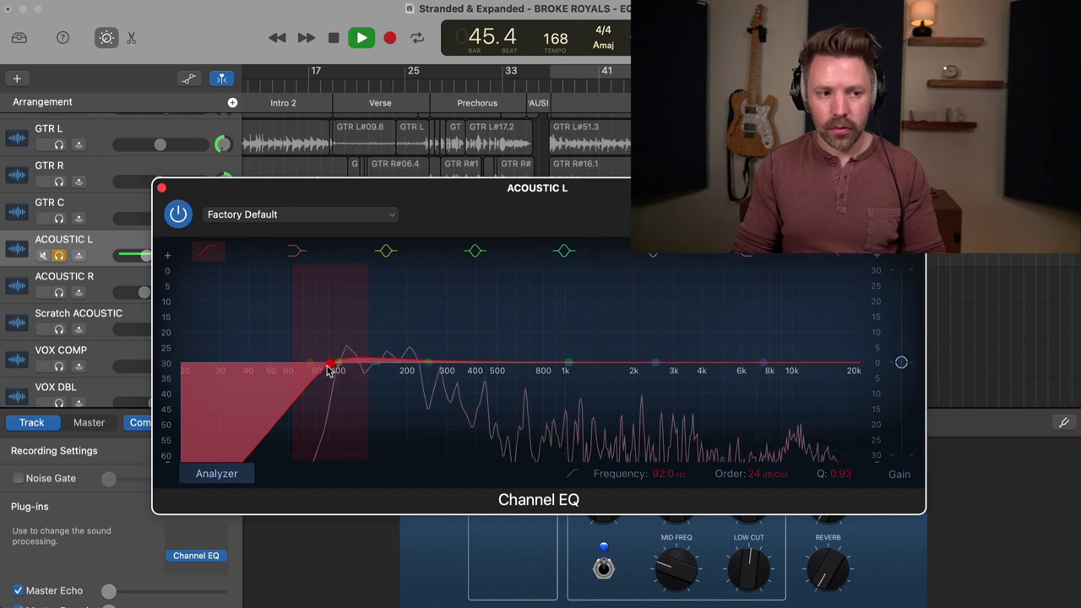
left_click_drag(368, 336, 363, 336)
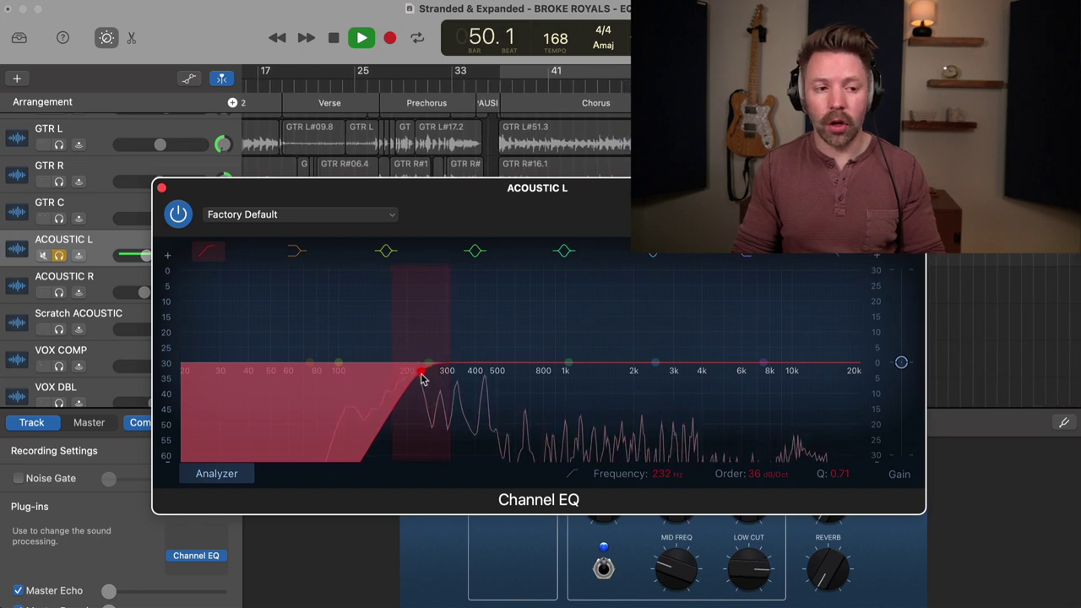
left_click_drag(416, 380, 359, 375)
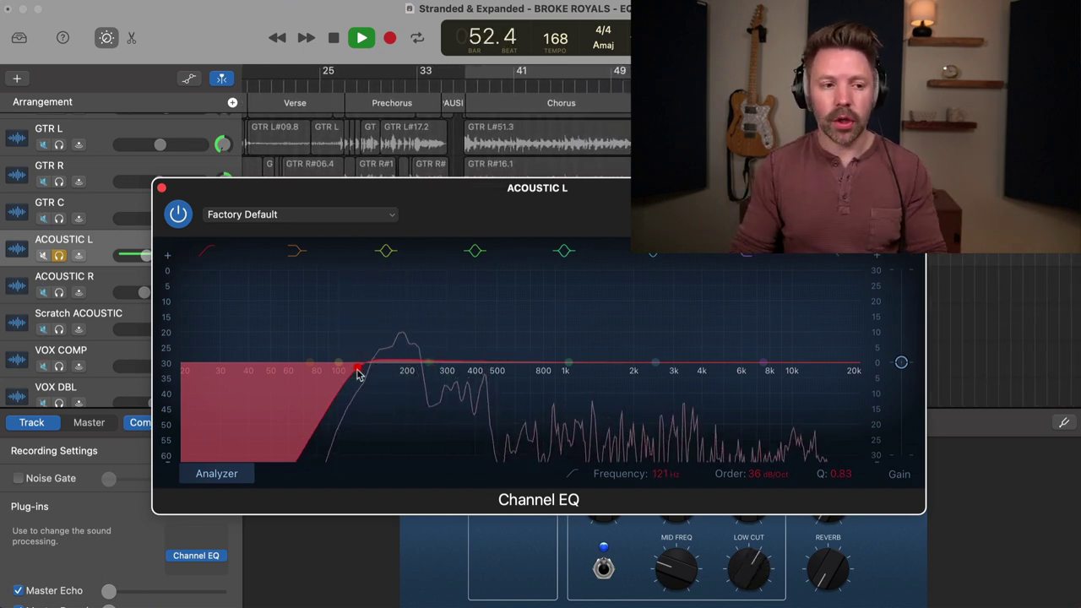
left_click_drag(358, 374, 351, 376)
key("space")
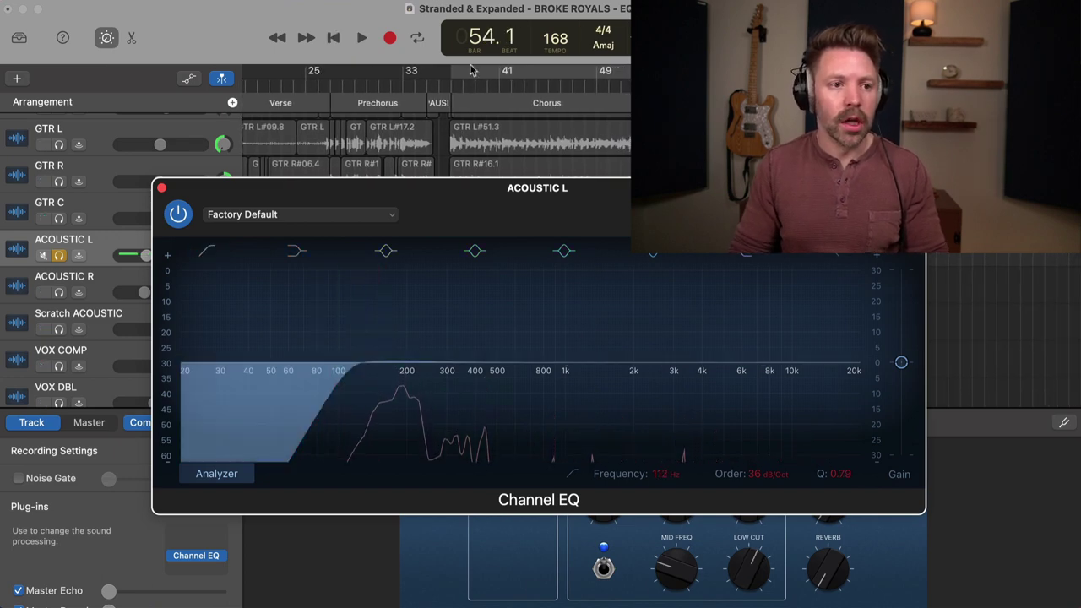
Replay the soloed track from the start of the chorus and fine-tune the low cut to 110 Hz
left_click(476, 124)
key("space")
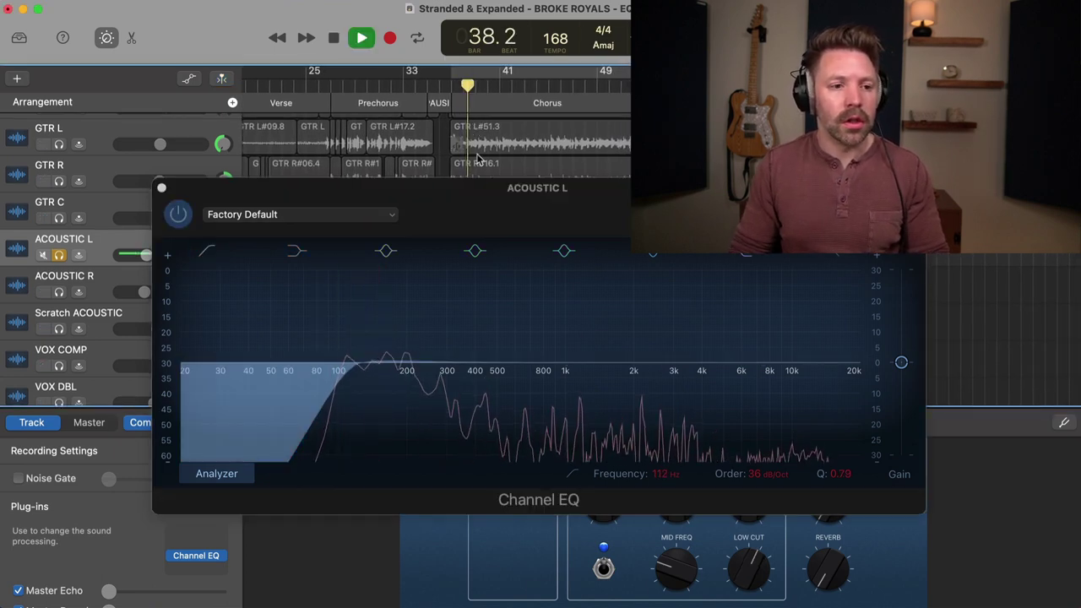
left_click(361, 386)
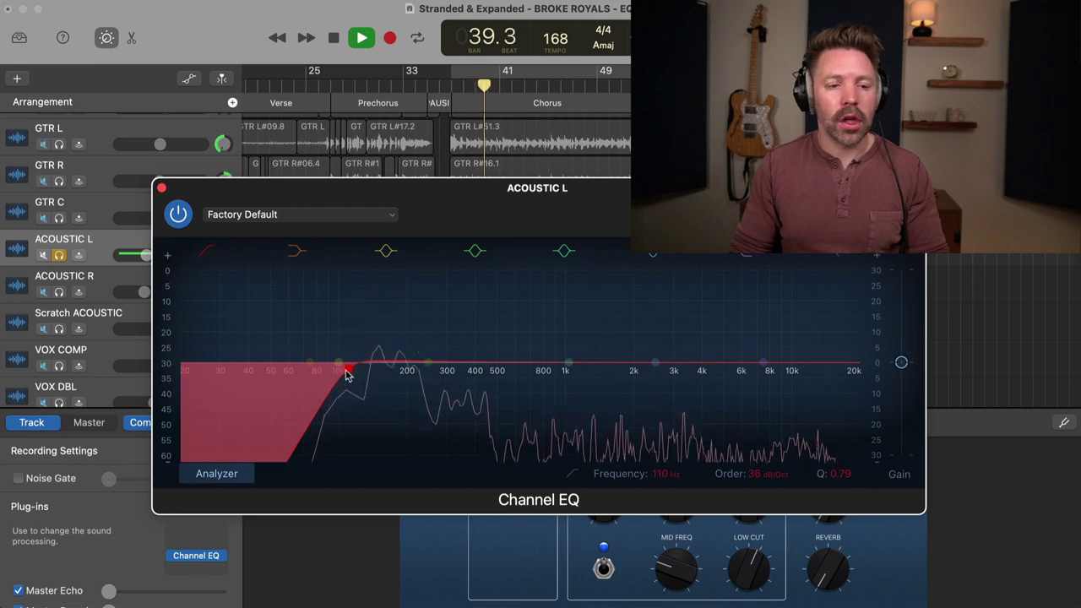
left_click(433, 367)
key("space")
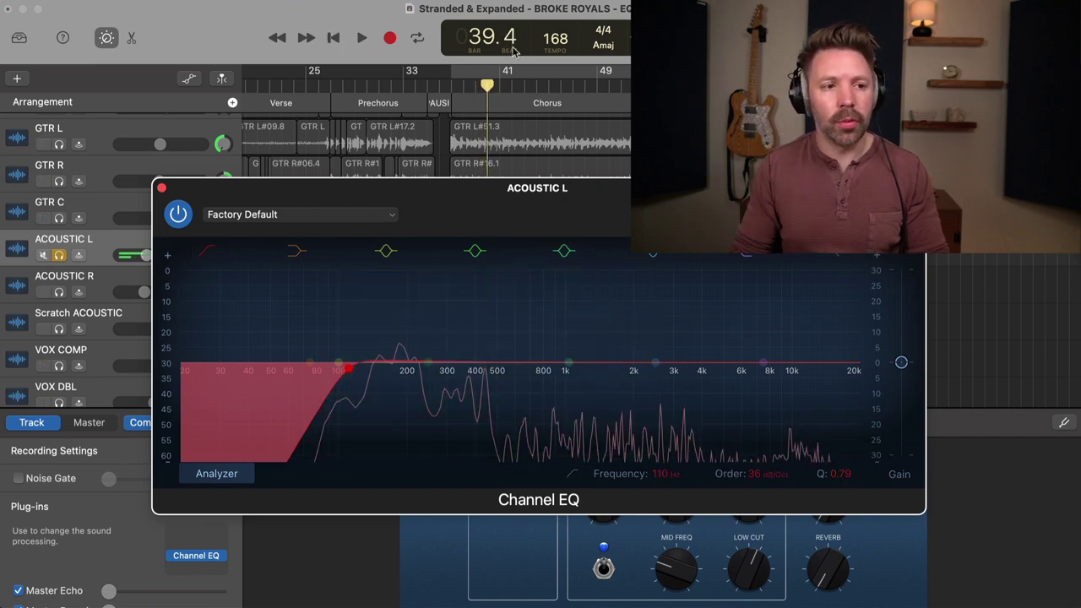
Move the EQ window clear of the track controls and raise the ACOUSTIC L track's volume
key("space")
key("space")
left_click_drag(291, 210, 401, 222)
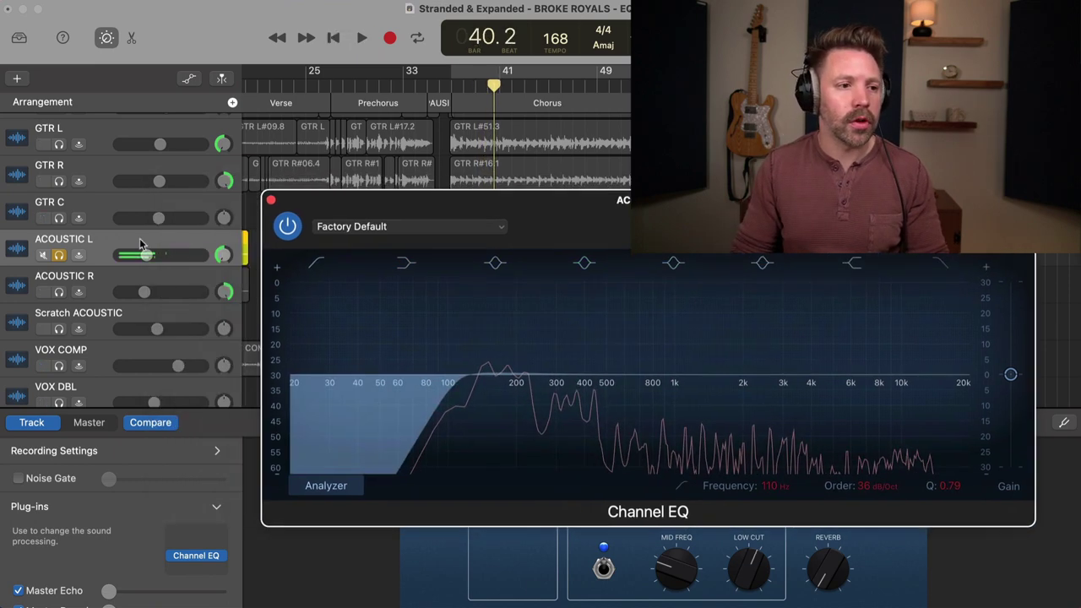
left_click_drag(147, 258, 174, 254)
Boost the green bell band to +18.0 dB at 535 Hz with Q 1.20 during playback, then return to bar 40
key("space")
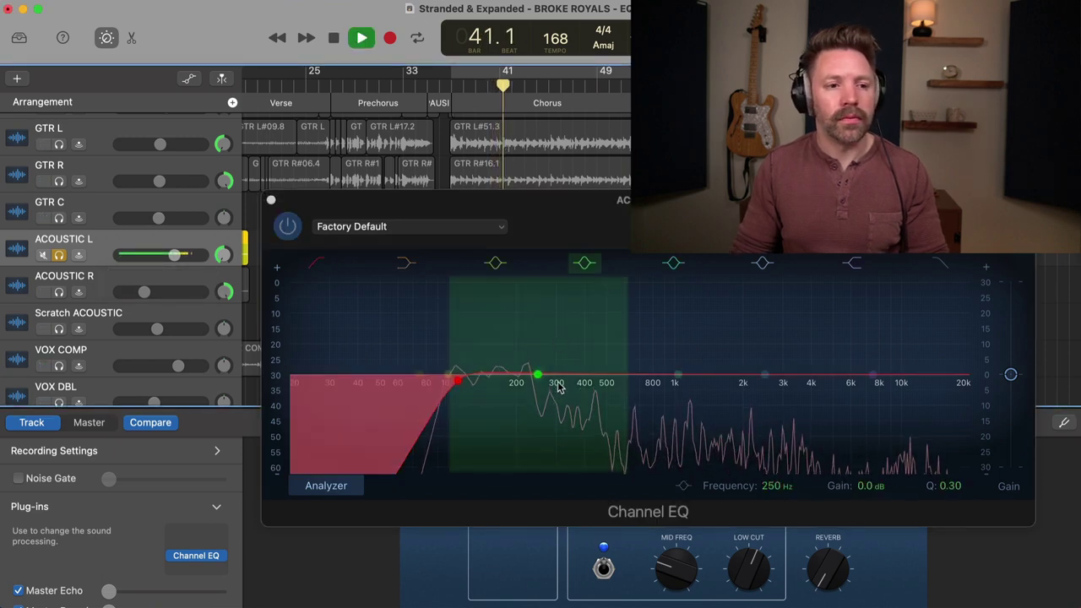
left_click_drag(537, 375, 614, 318)
scroll(597, 318, "up", 5)
key("space")
left_click(490, 89)
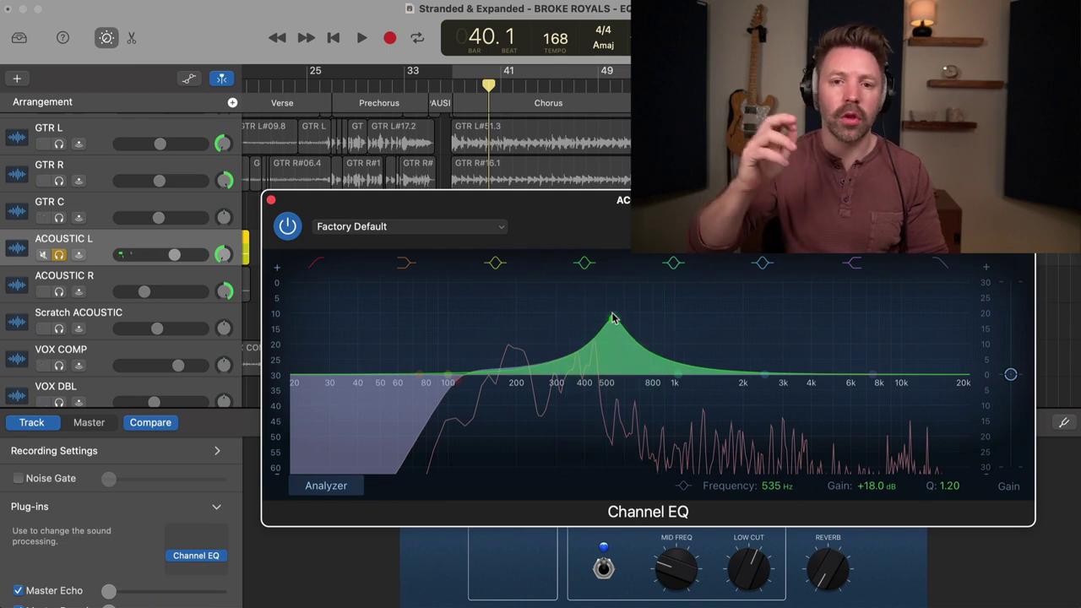
Sweep the narrowed green band by ear to 444 Hz and turn its boost into a cut of about 8 dB
key("space")
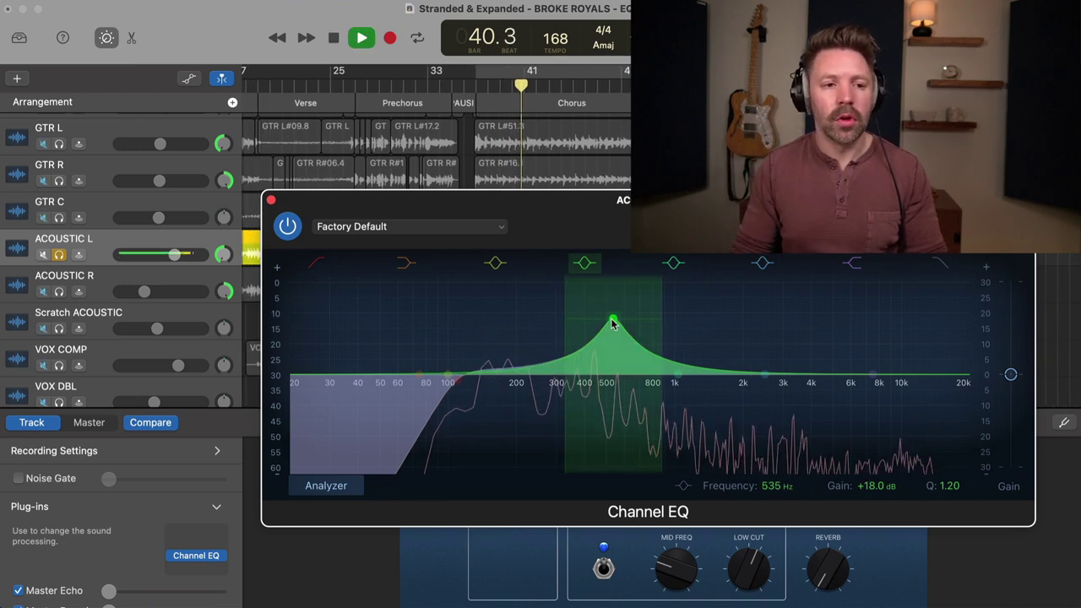
mouse_move(613, 317)
left_mouse_down()
mouse_move(644, 322)
mouse_move(586, 320)
mouse_move(604, 319)
left_mouse_up()
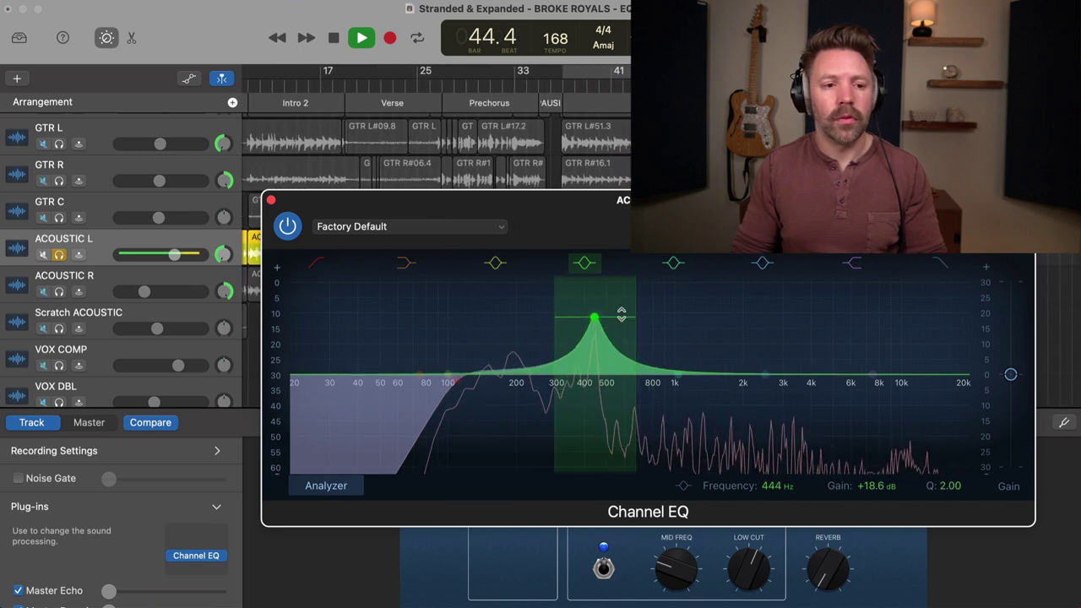
left_click_drag(619, 359, 621, 401)
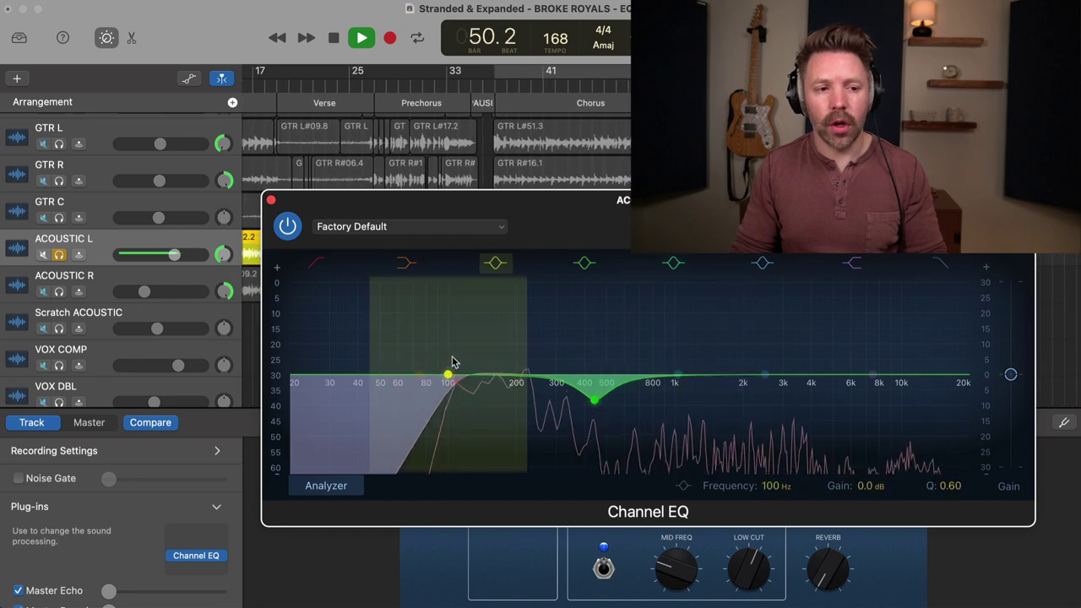
Boost the yellow bell band to +13.7 dB around 220 Hz and replay the soloed acoustic from about bar 40
left_click_drag(452, 362, 555, 310)
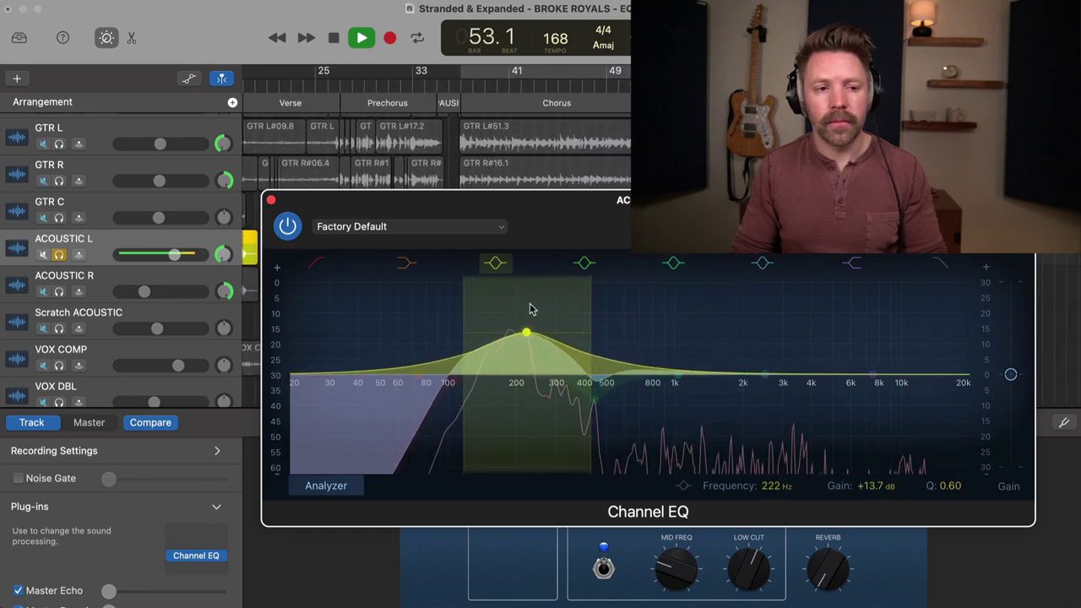
key("space")
left_click(499, 88)
key("space")
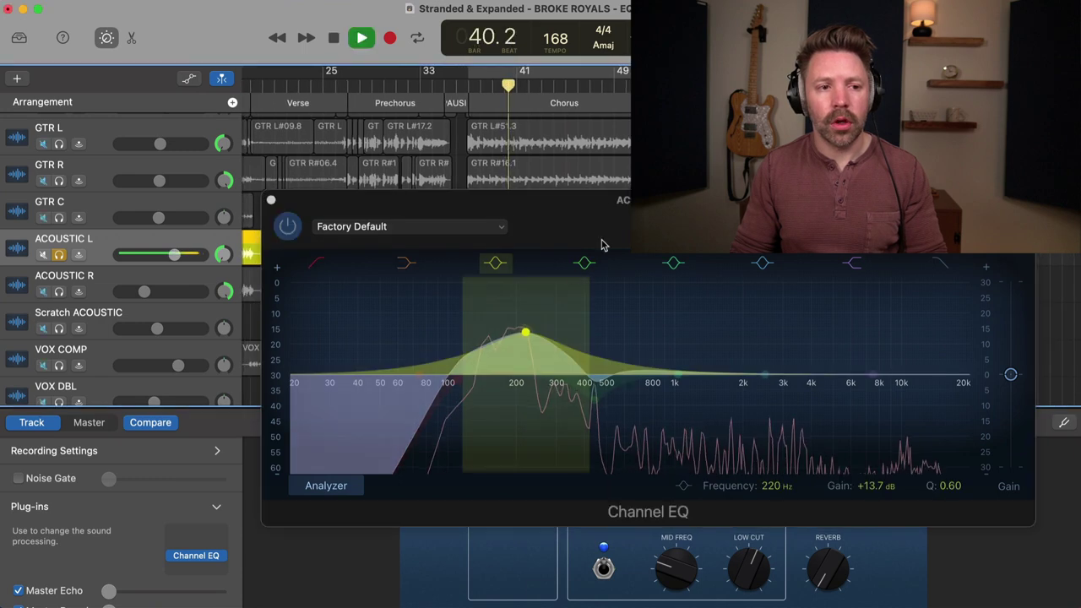
Narrow the yellow band to Q 1.80, sweep it by ear, and turn it into a -3.2 dB cut at 276 Hz
left_click_drag(586, 311, 573, 311)
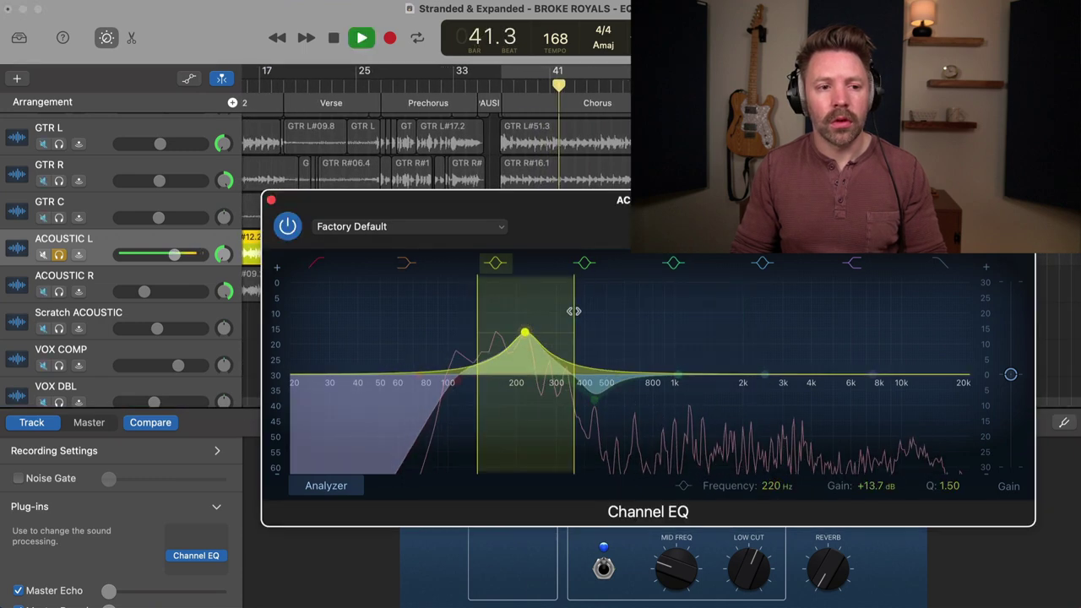
left_click_drag(524, 339, 554, 336)
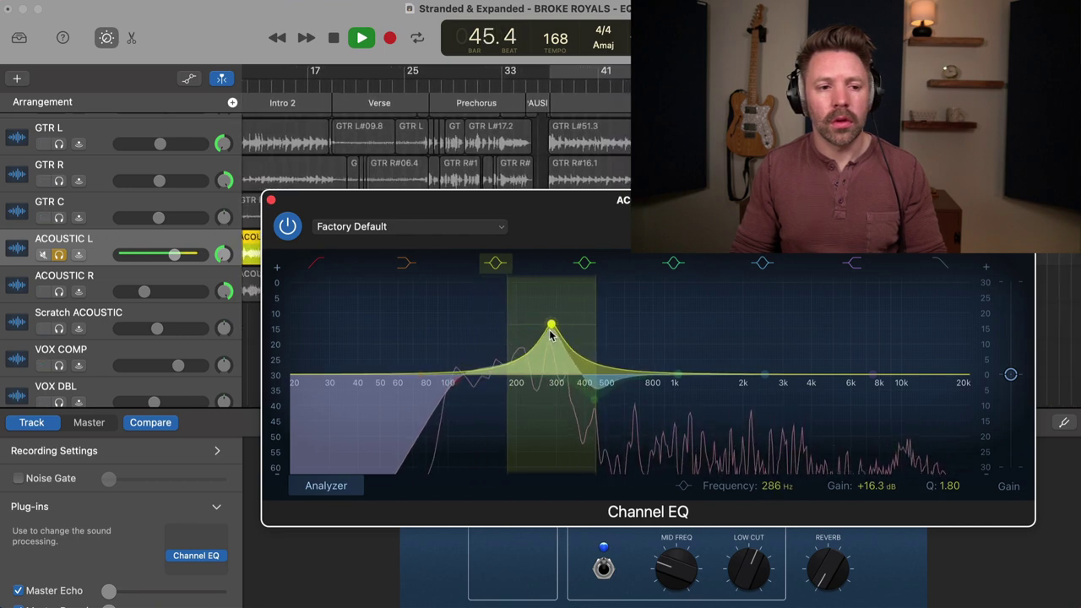
left_click_drag(545, 335, 570, 402)
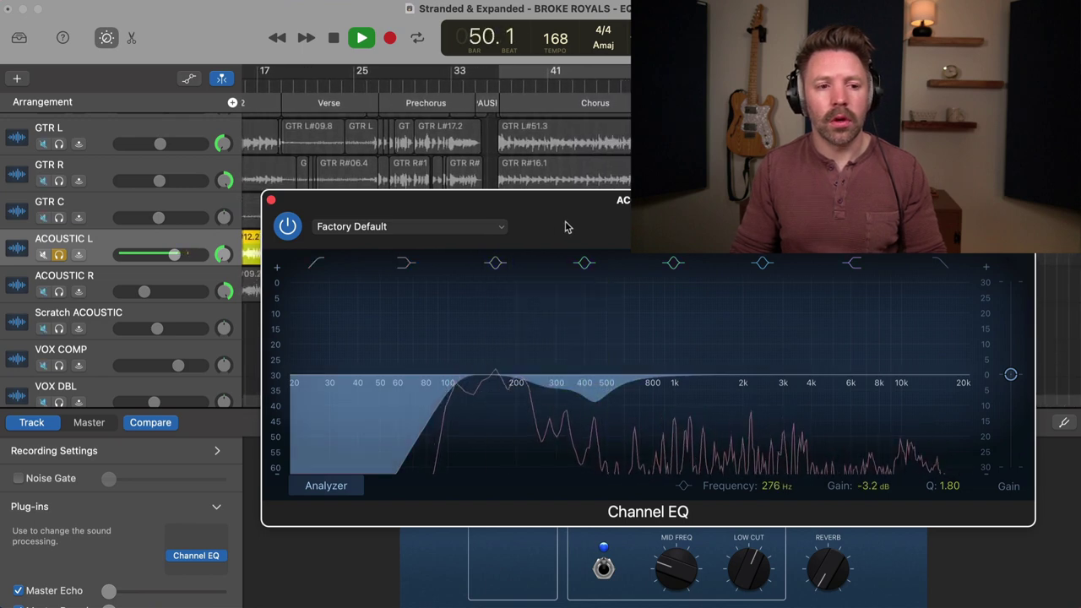
Compare the soloed ACOUSTIC L with Channel EQ on and bypassed, replaying from about bar 39
left_click(287, 226)
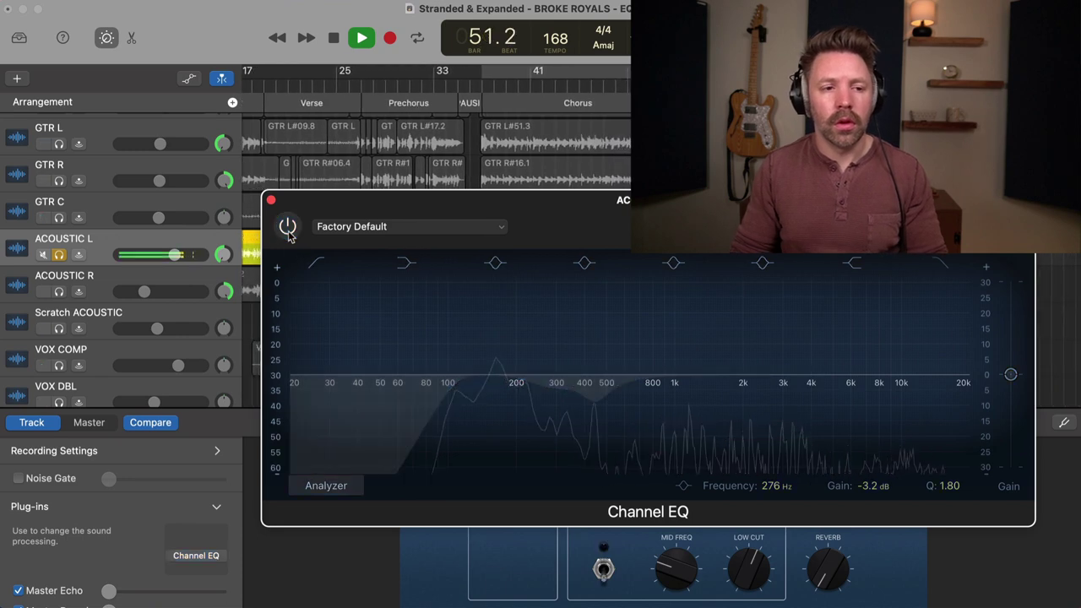
left_click(506, 82)
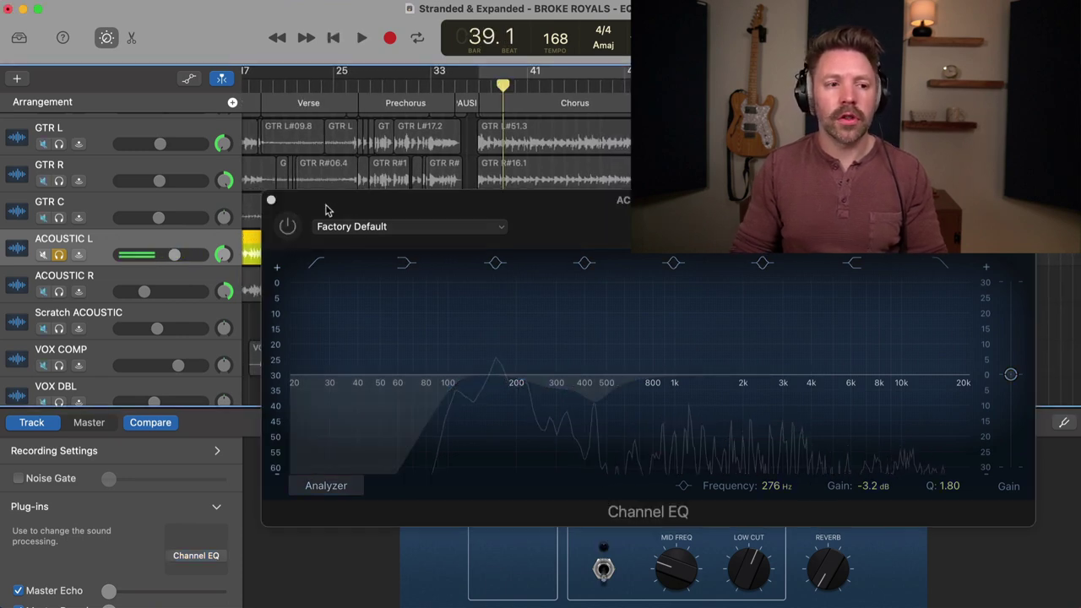
left_click(287, 226)
left_click(288, 227)
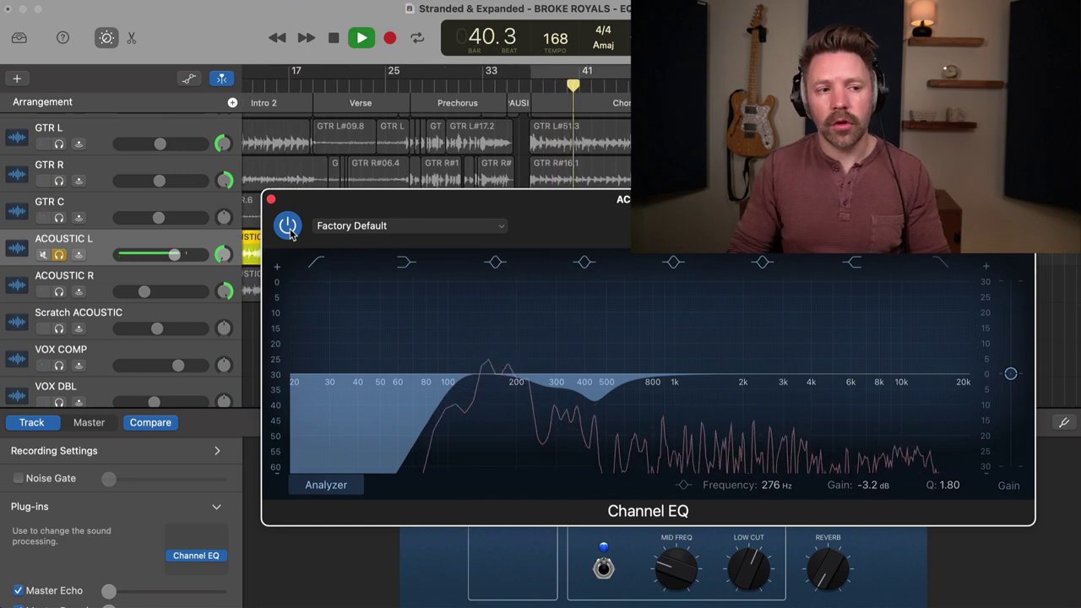
left_click(288, 226)
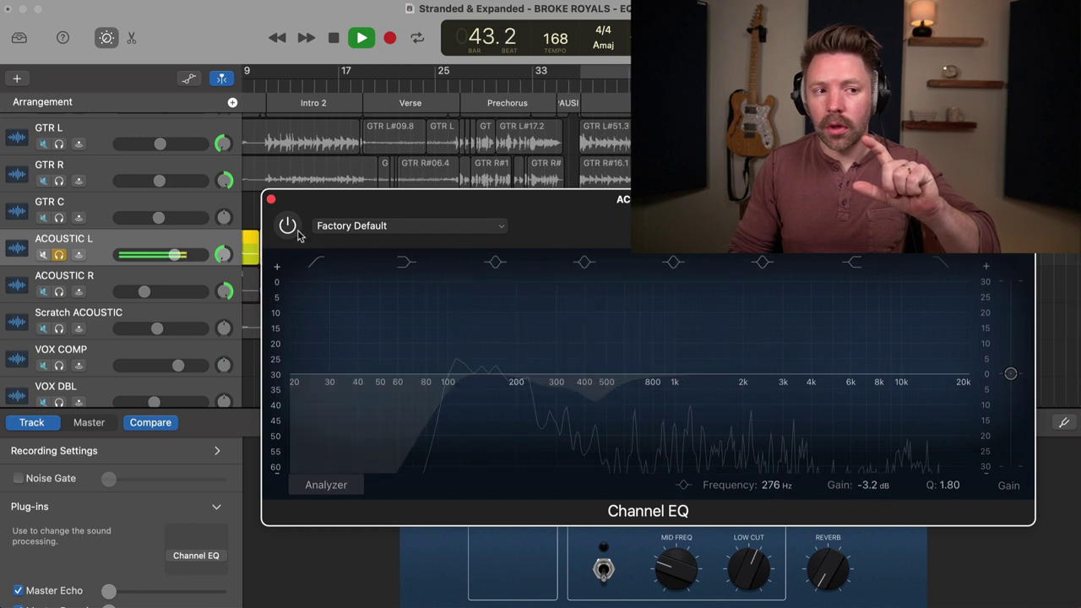
left_click(291, 231)
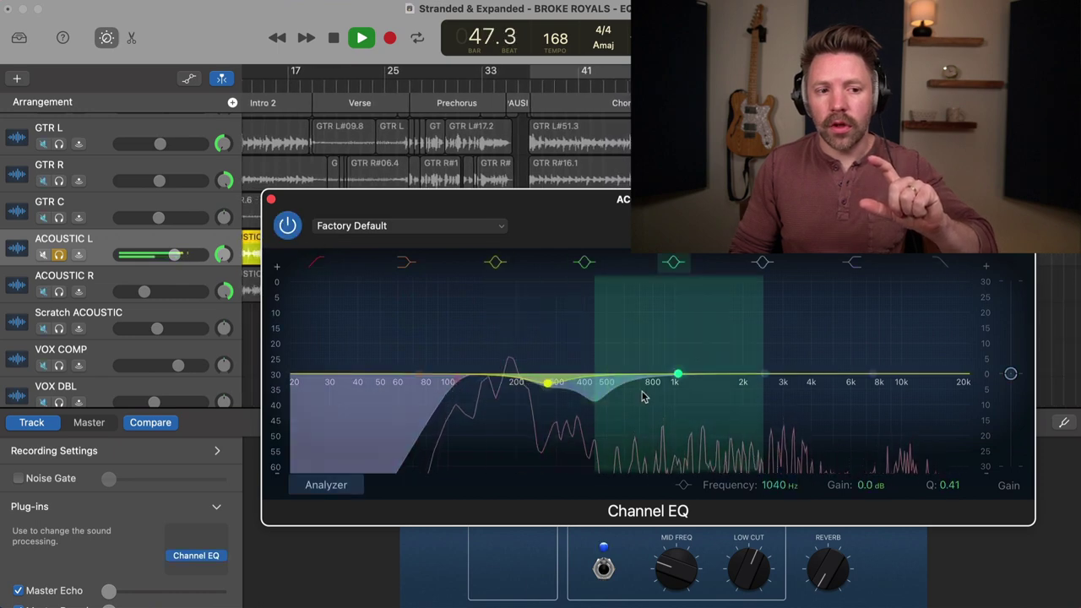
Deepen the green band's cut to -10.2 dB at 446 Hz, checking it against the bypassed EQ from about bar 40
mouse_move(621, 403)
left_mouse_down()
mouse_move(620, 275)
mouse_move(621, 411)
left_mouse_up()
left_click(288, 226)
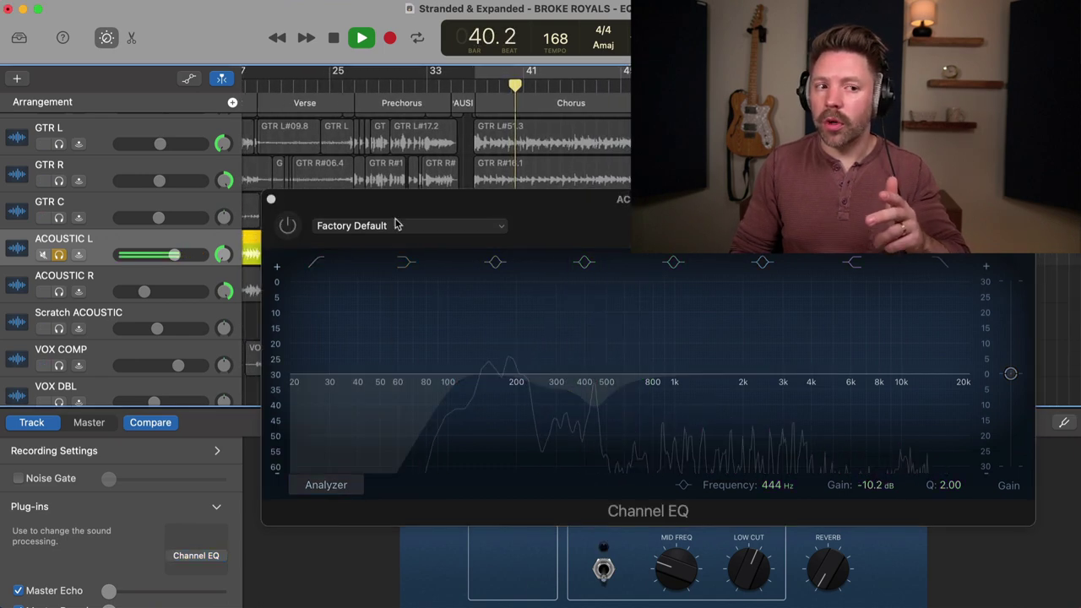
left_click(288, 225)
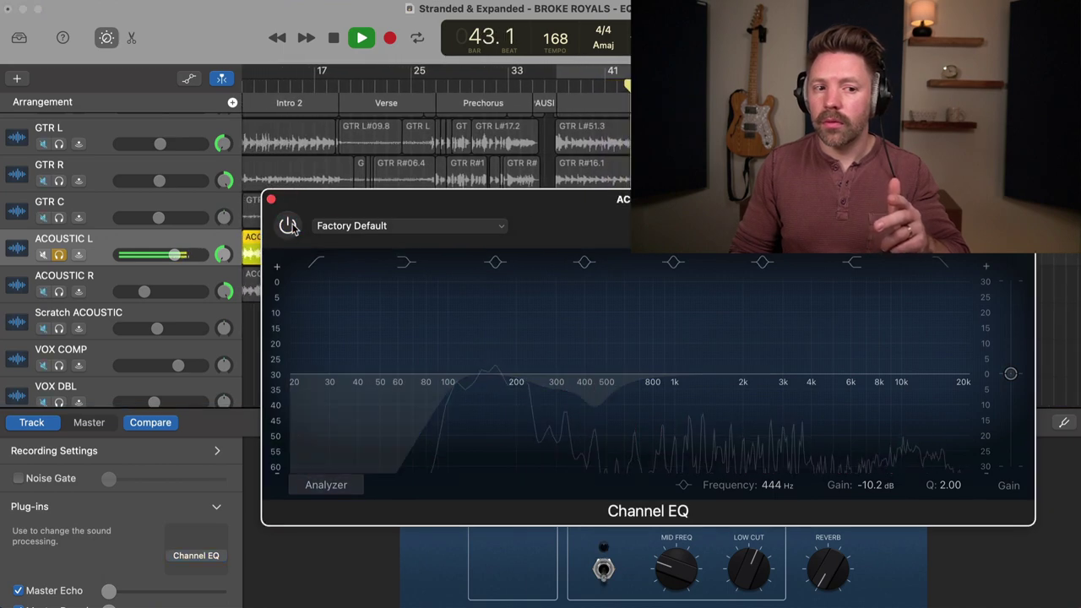
left_click(288, 225)
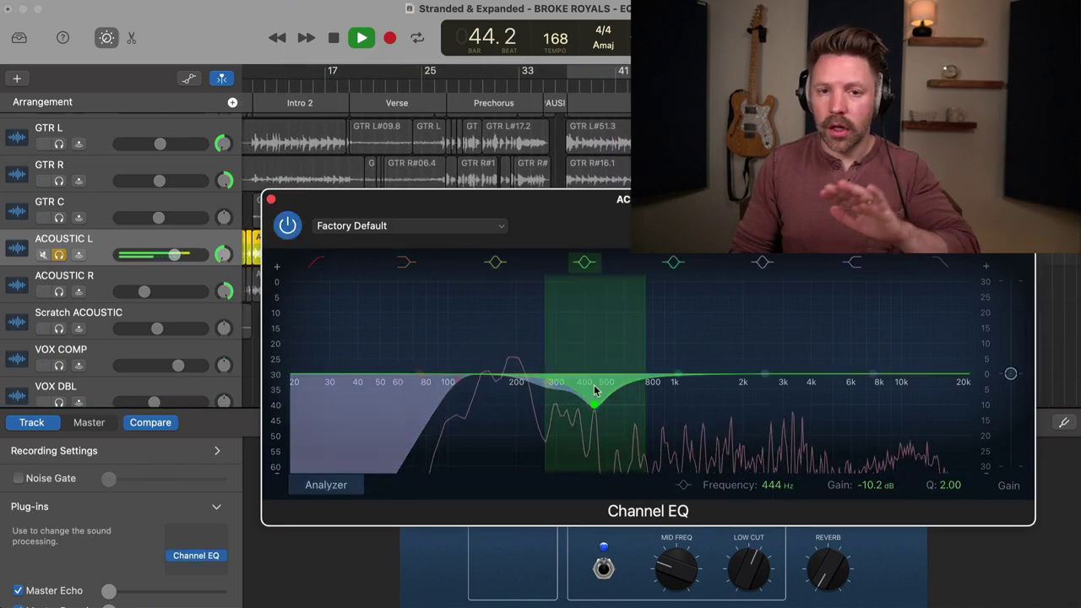
key("space")
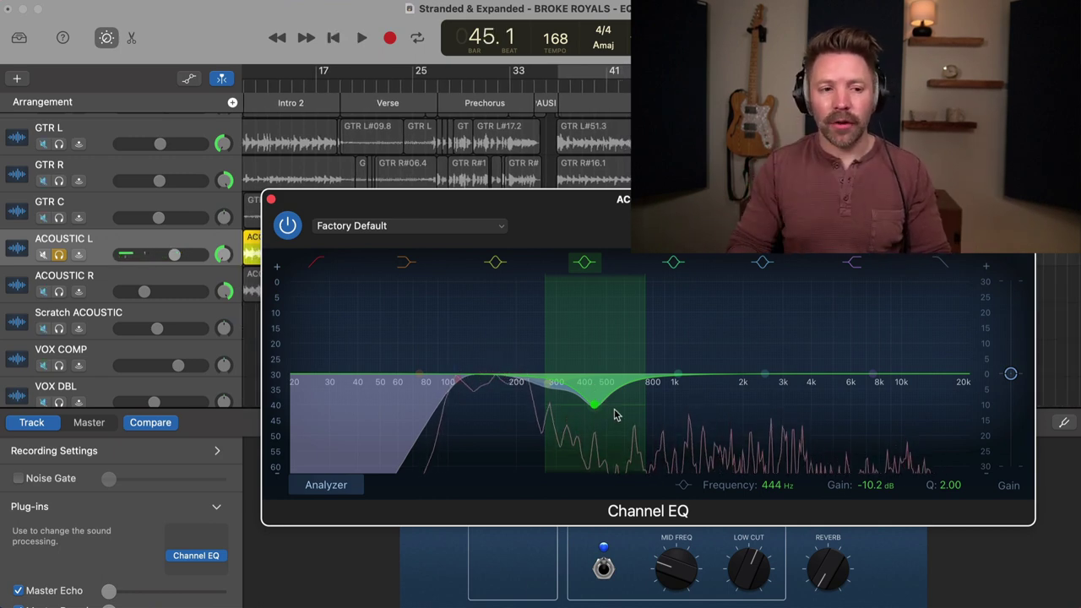
left_click_drag(594, 404, 596, 404)
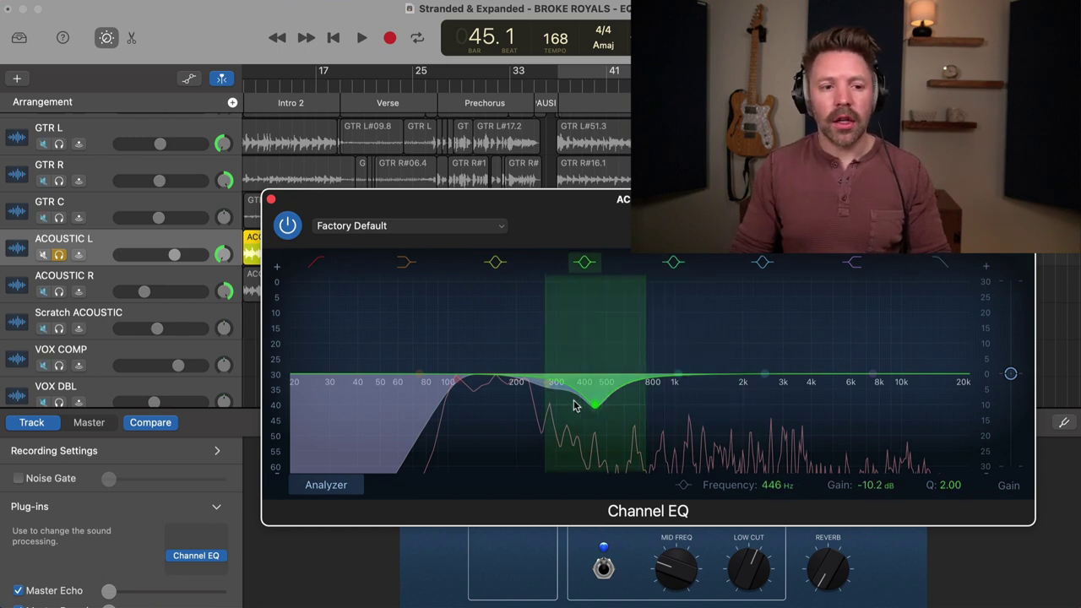
Try a purple high-shelf boost of +20.7 dB at 9800 Hz on the soloed acoustic and reset it to 0.0 dB at 7500 Hz
key("s")
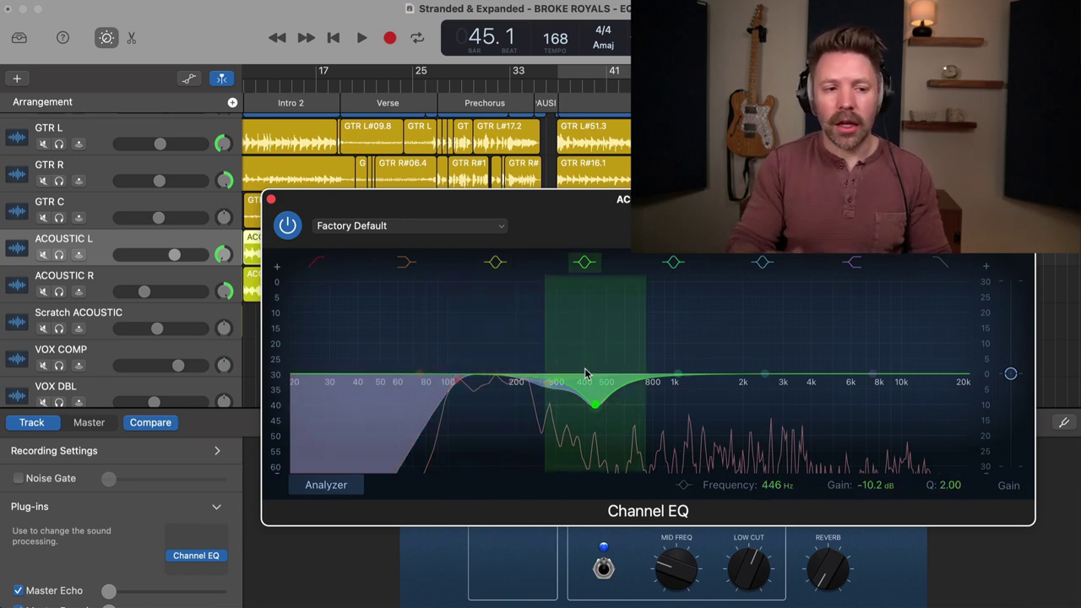
left_click_drag(863, 372, 861, 375)
left_click(861, 373, "alt")
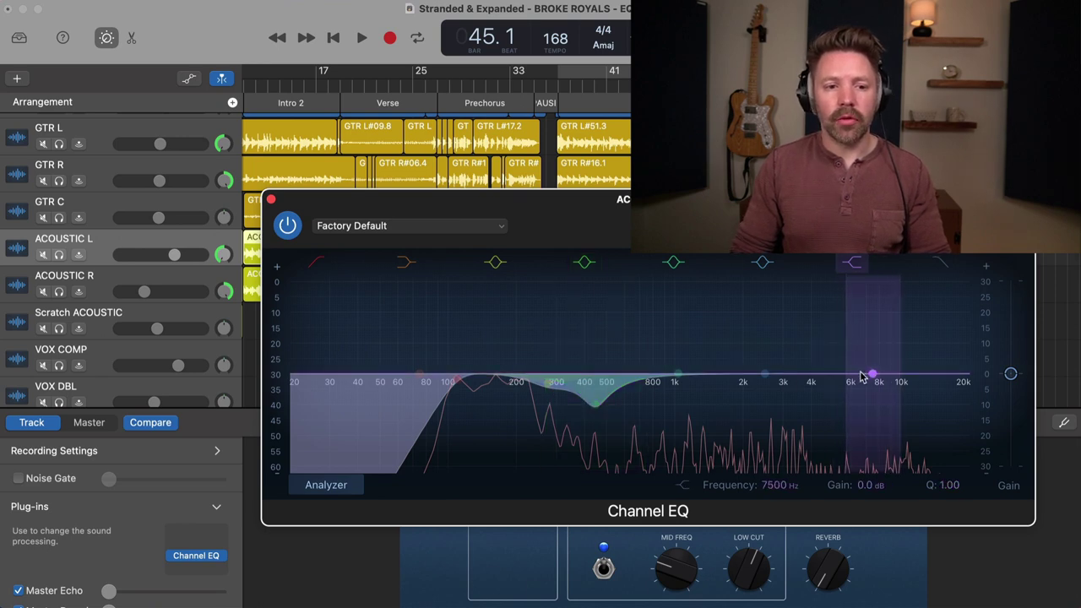
key("s")
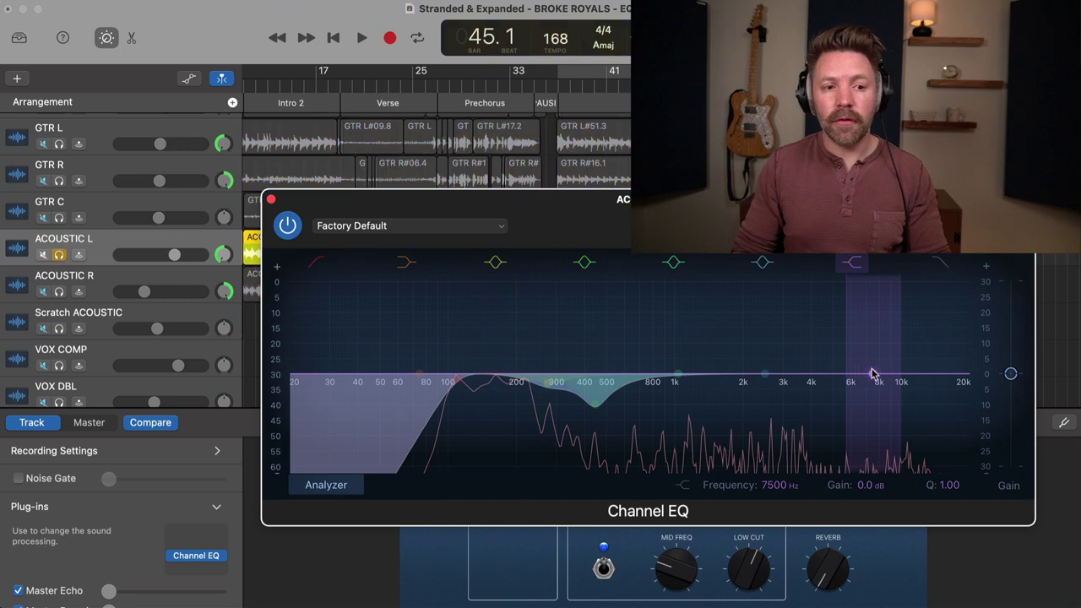
left_click_drag(874, 374, 901, 321)
key("space")
key("space")
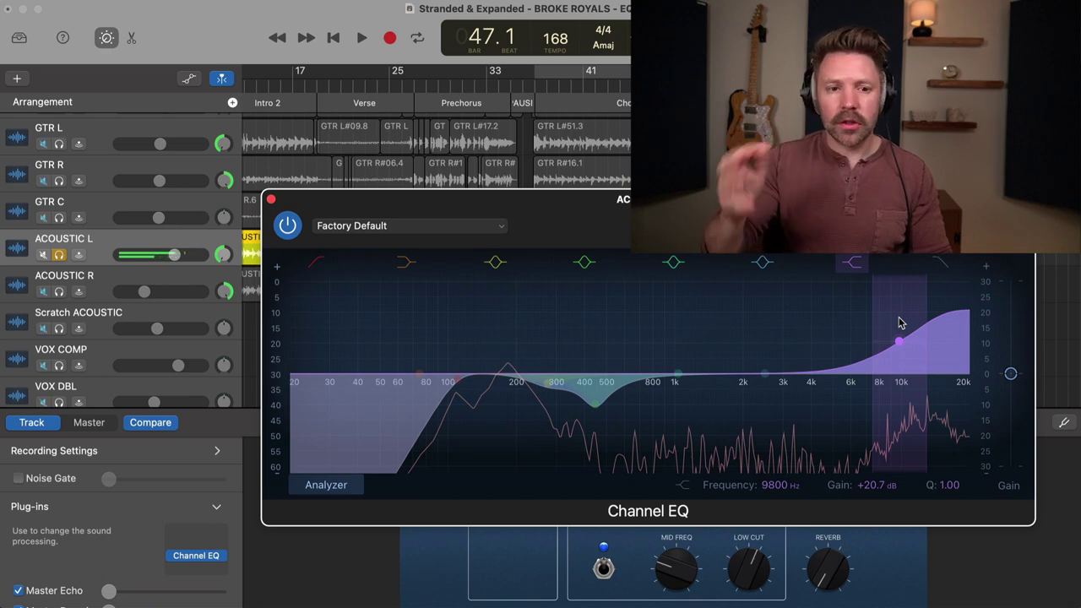
scroll(909, 344, "down", 3)
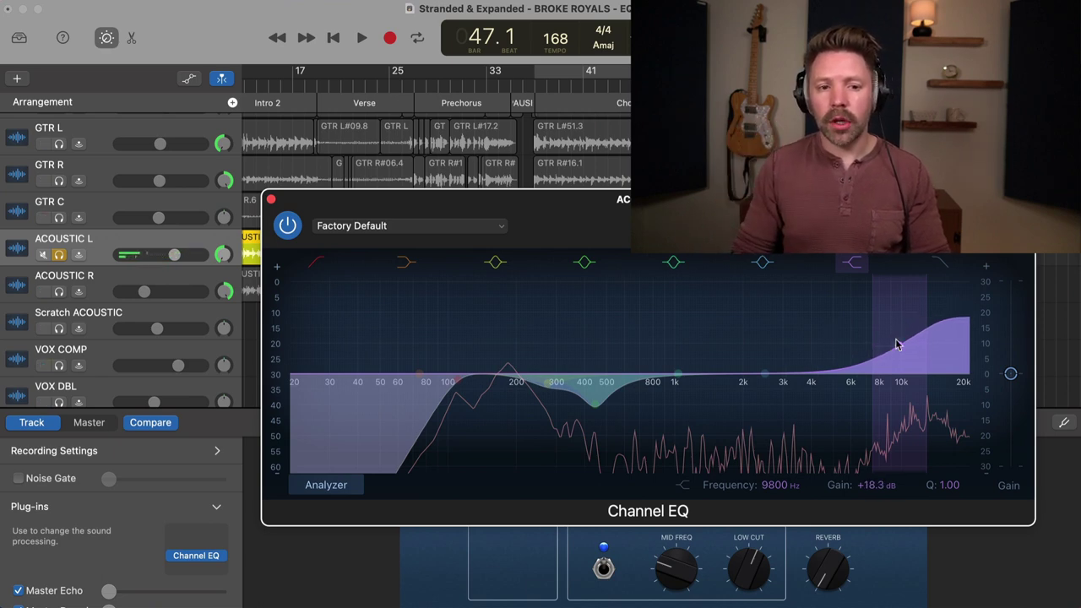
left_click_drag(889, 353, 791, 386)
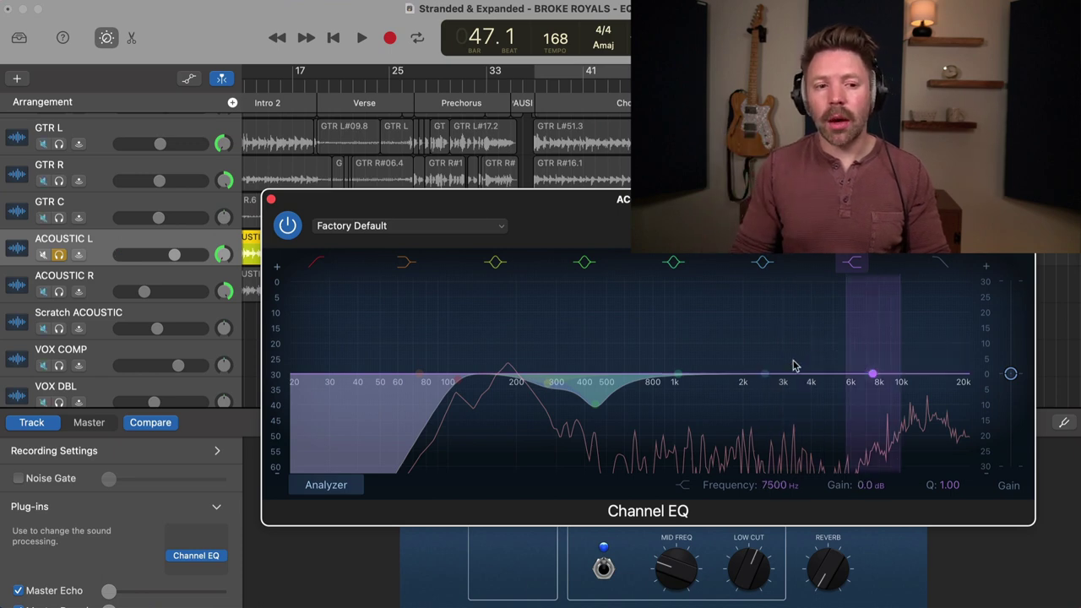
Boost the blue bell band to +15.6 dB at 5800 Hz with Q 0.67 and audition it in the full mix
left_click_drag(763, 377, 816, 362)
left_click_drag(729, 340, 745, 339)
left_click_drag(816, 361, 849, 326)
key("space")
key("space")
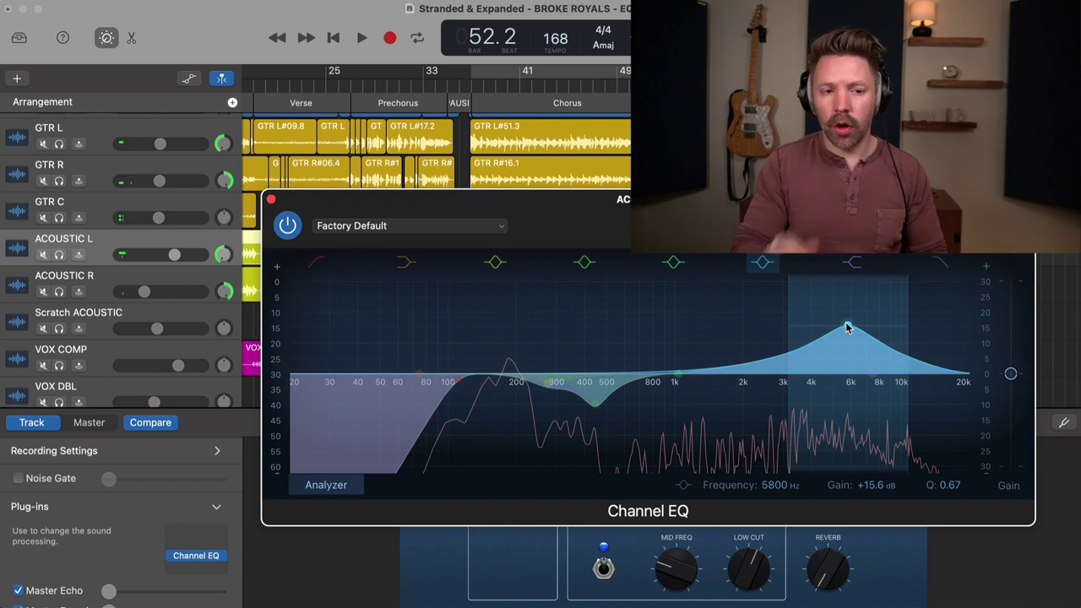
Move the blue boost down to 2860 Hz at +19.5 dB and audition it in the full mix from bar 37
left_click_drag(848, 328, 779, 317)
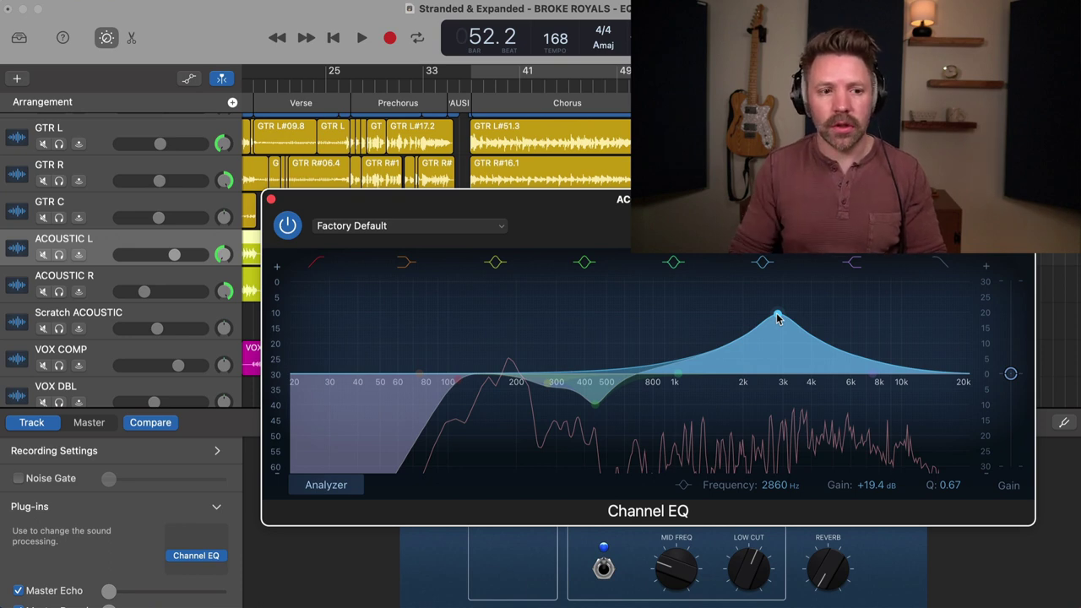
key("space")
left_click_drag(778, 318, 783, 316)
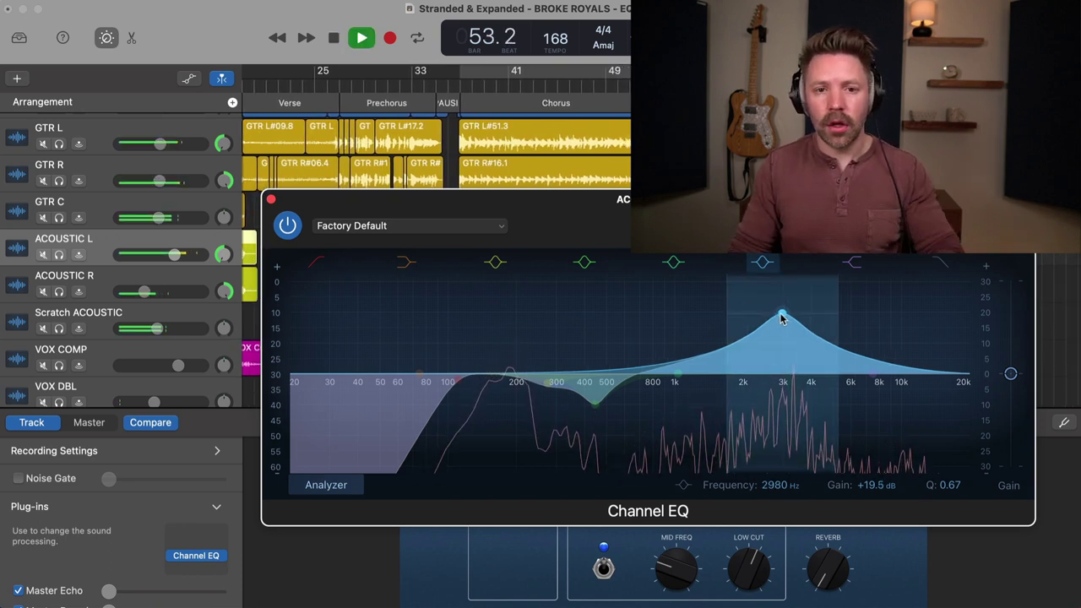
key("space")
left_click(458, 85)
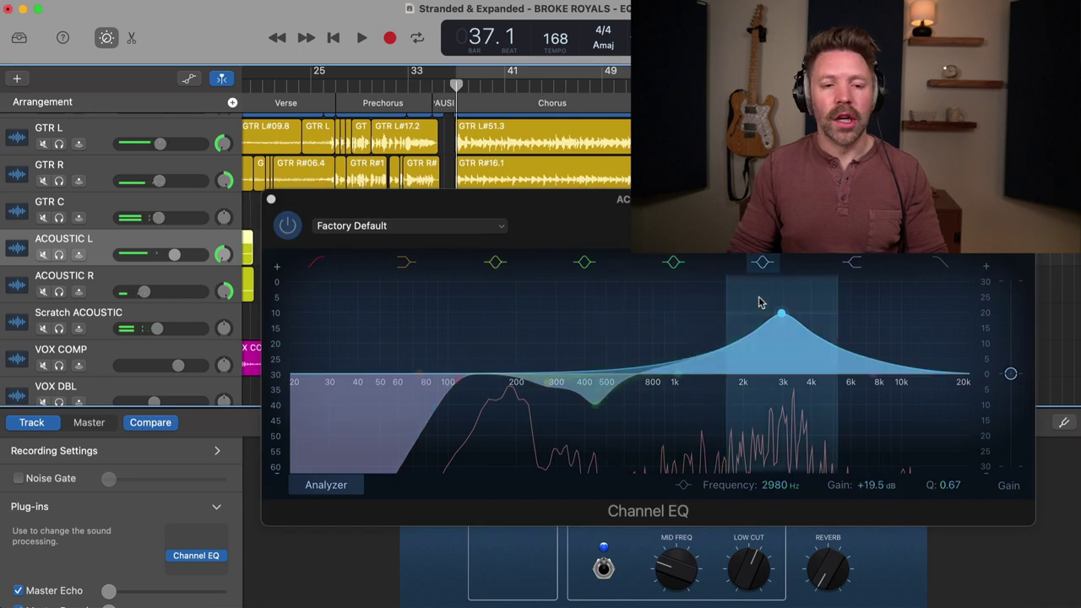
left_click(778, 313)
key("space")
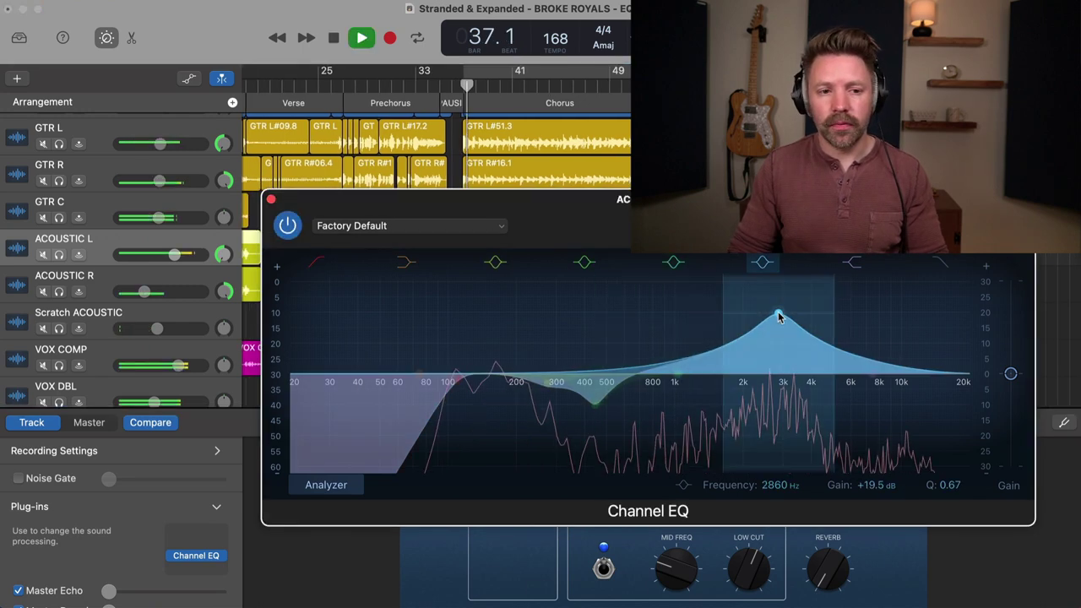
Sweep the blue band by ear, settle it at +3.3 dB and 5950 Hz, and compare against the bypassed EQ
left_click_drag(778, 316, 851, 316)
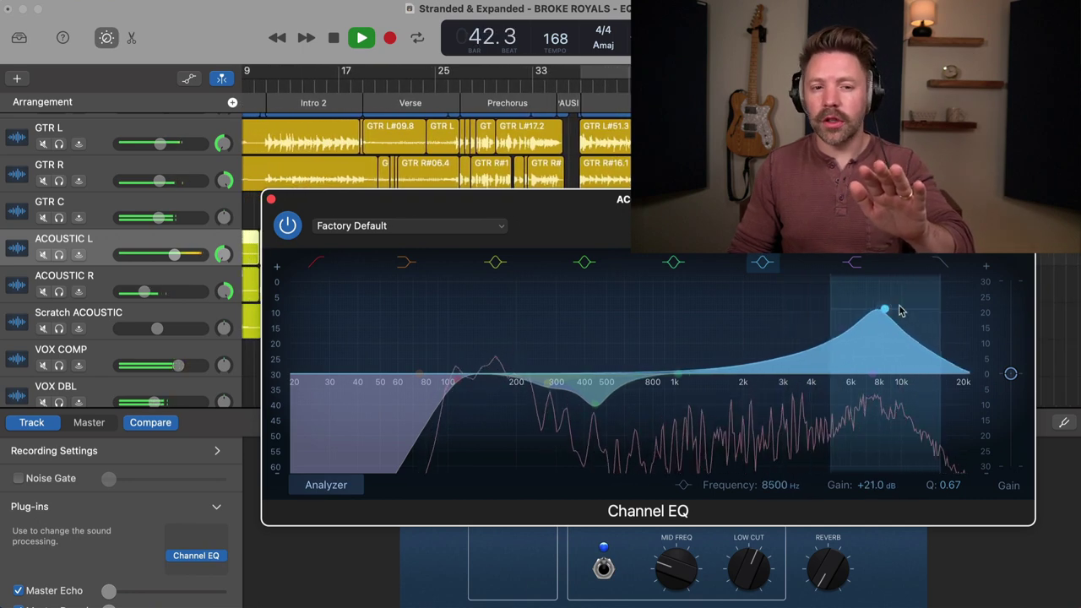
left_click_drag(899, 311, 841, 317)
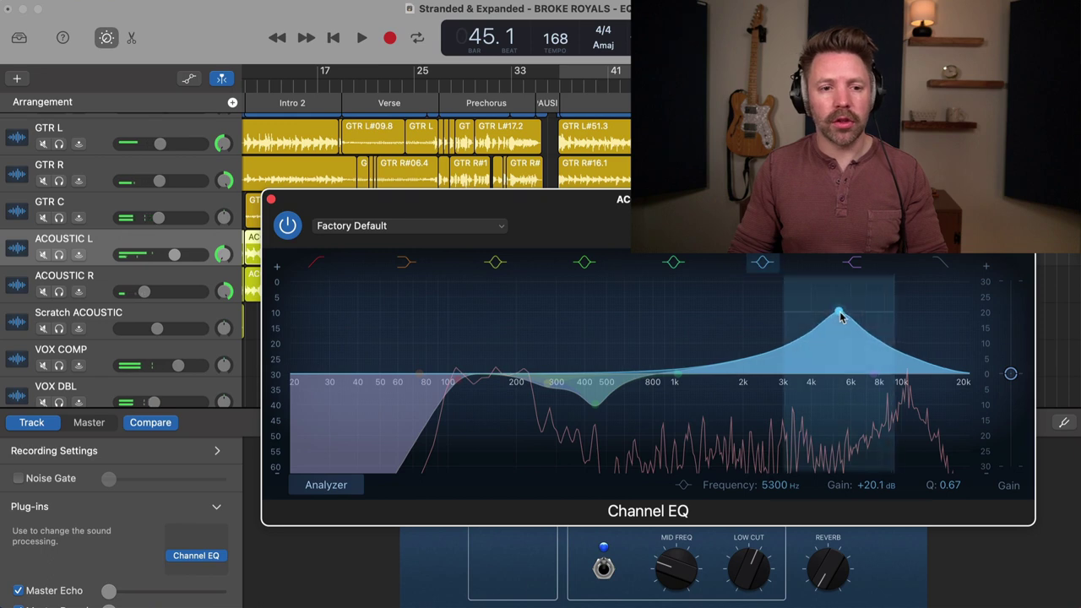
key("space")
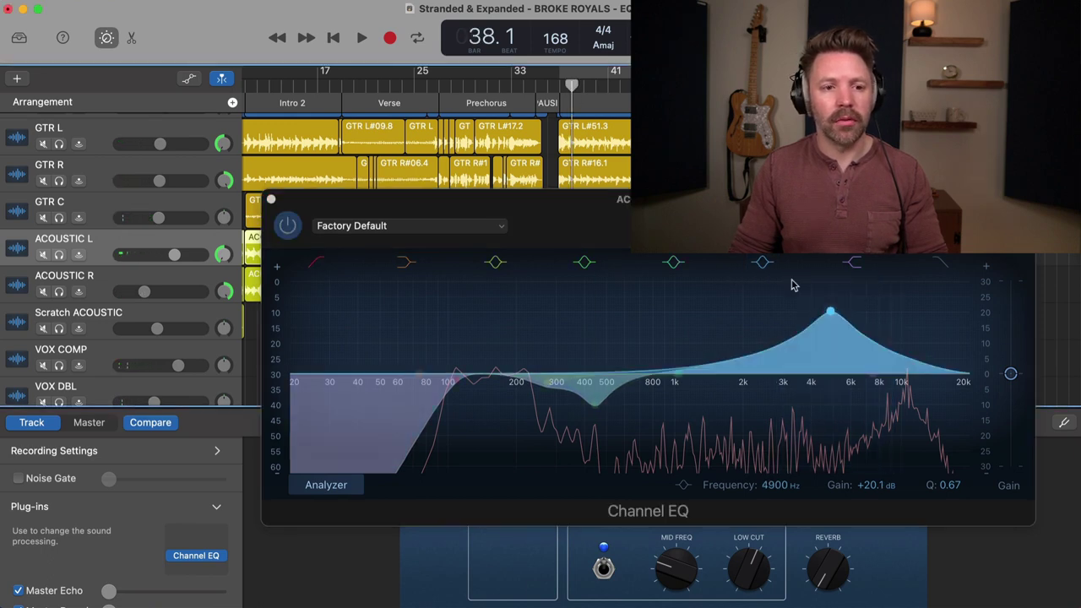
left_click_drag(827, 310, 849, 372)
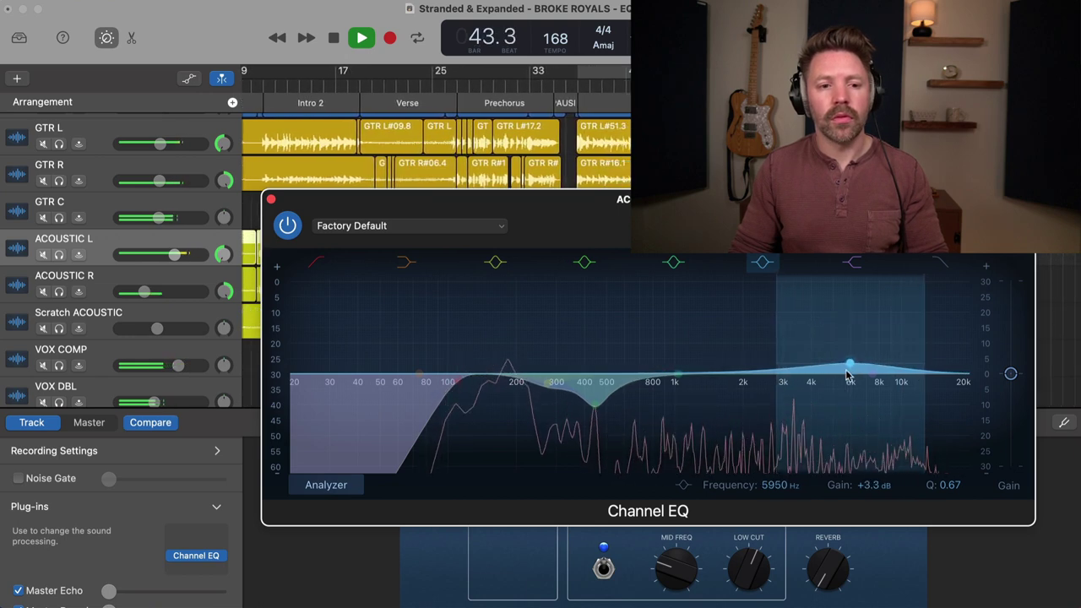
left_click(287, 226)
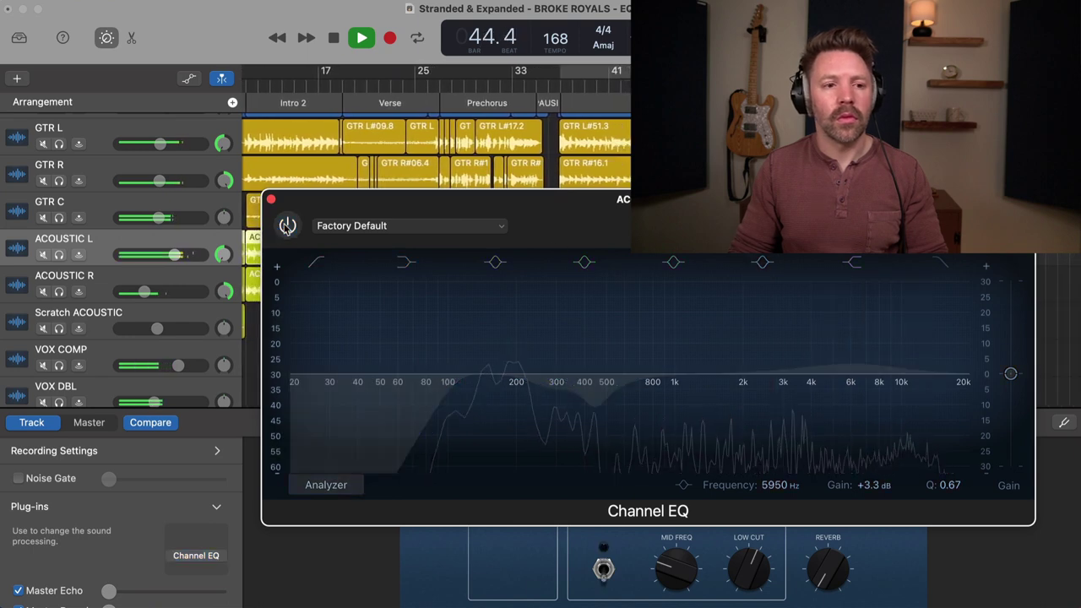
left_click(287, 225)
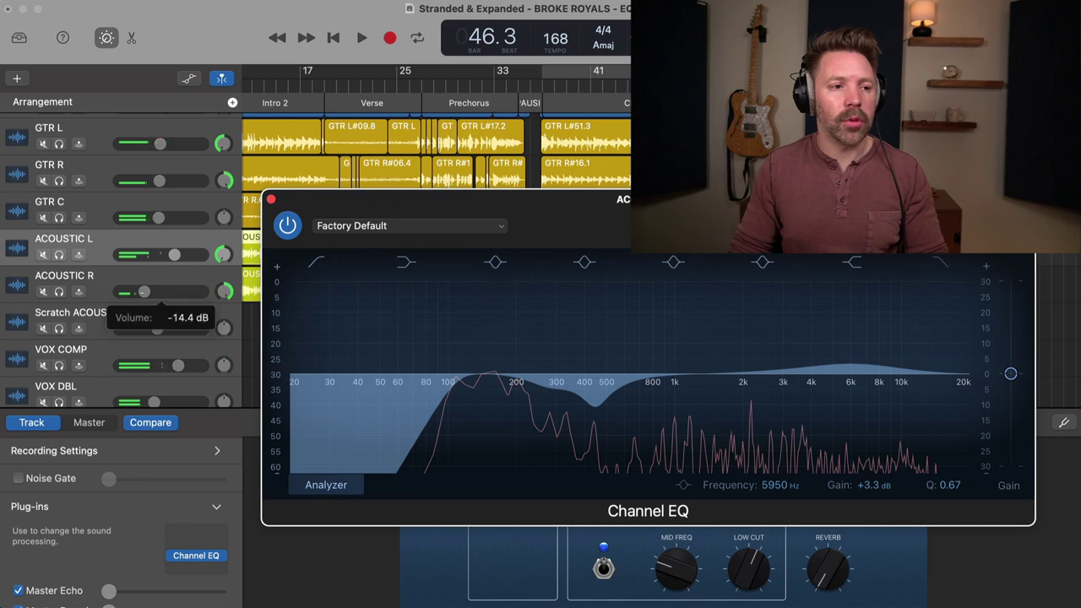
Lower ACOUSTIC L's volume to -13.4 dB and compare its EQ on and bypassed in the full mix from about bar 40
left_click_drag(174, 255, 167, 255)
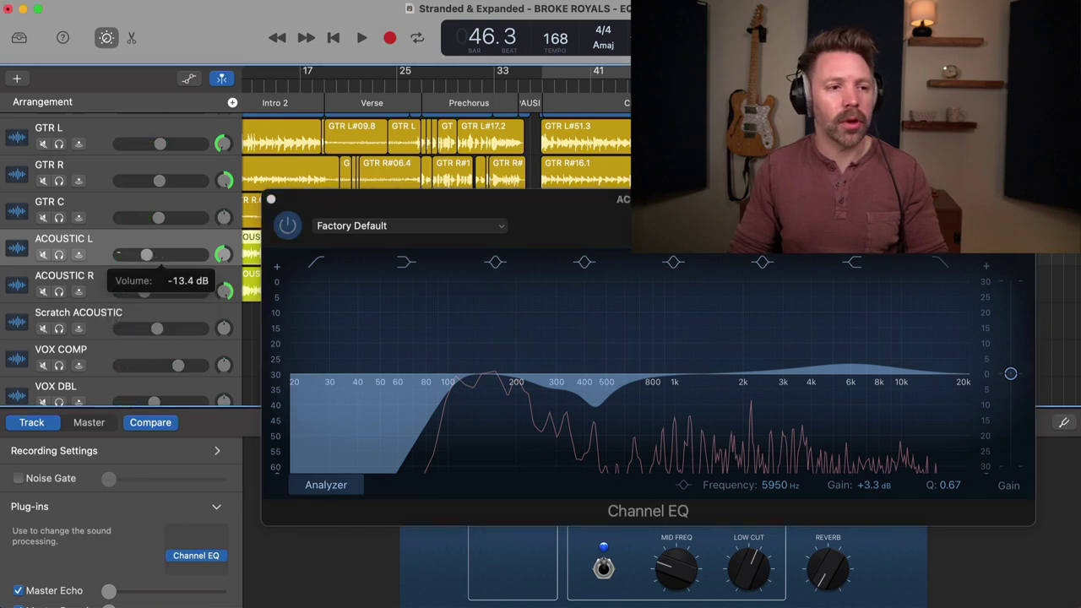
left_click(591, 87)
key("space")
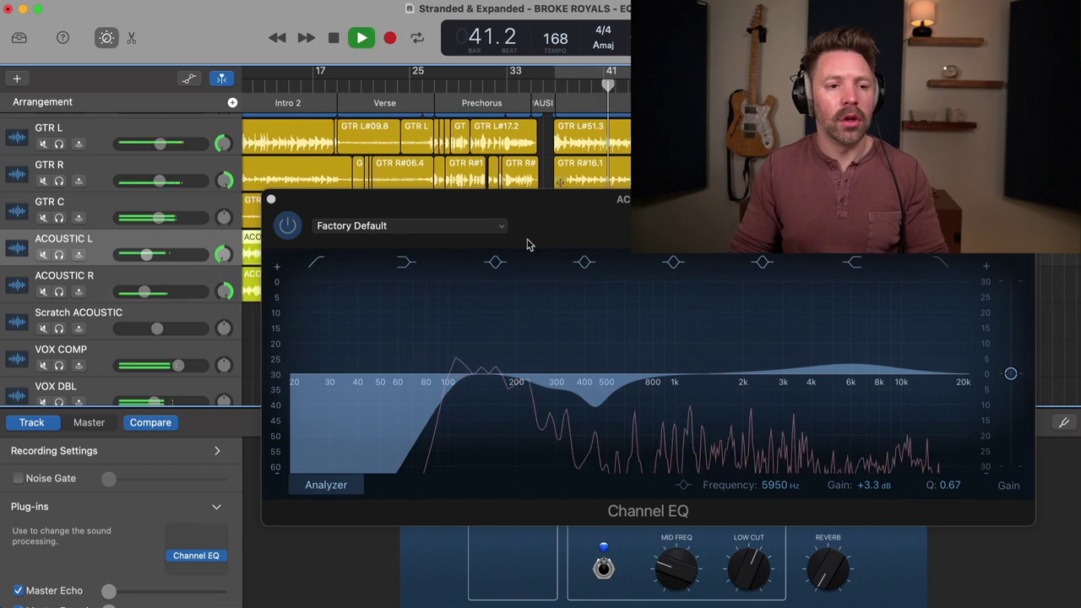
left_click(287, 224)
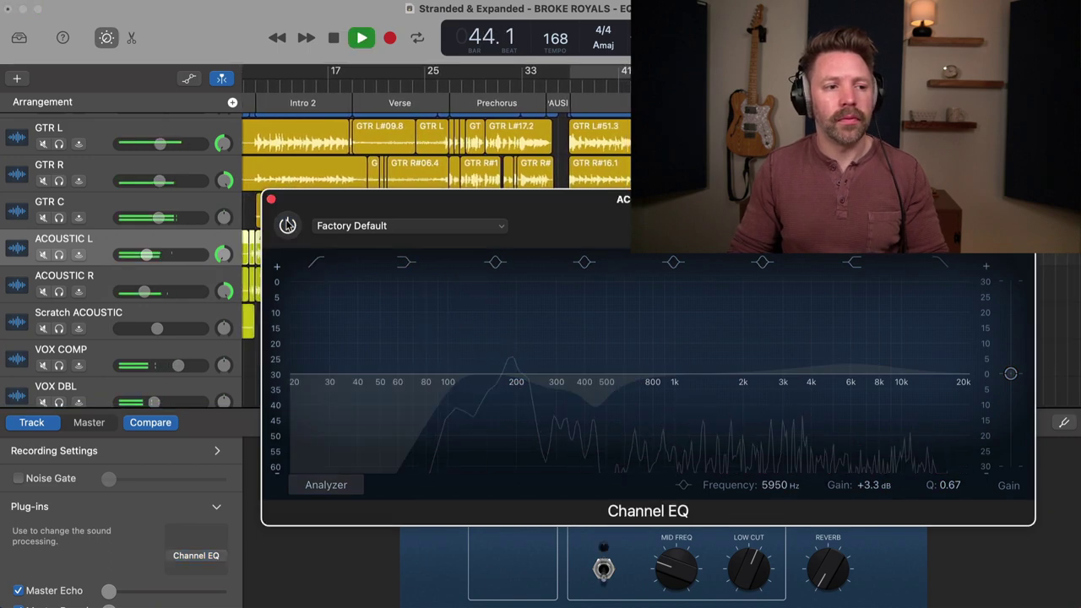
left_click(288, 224)
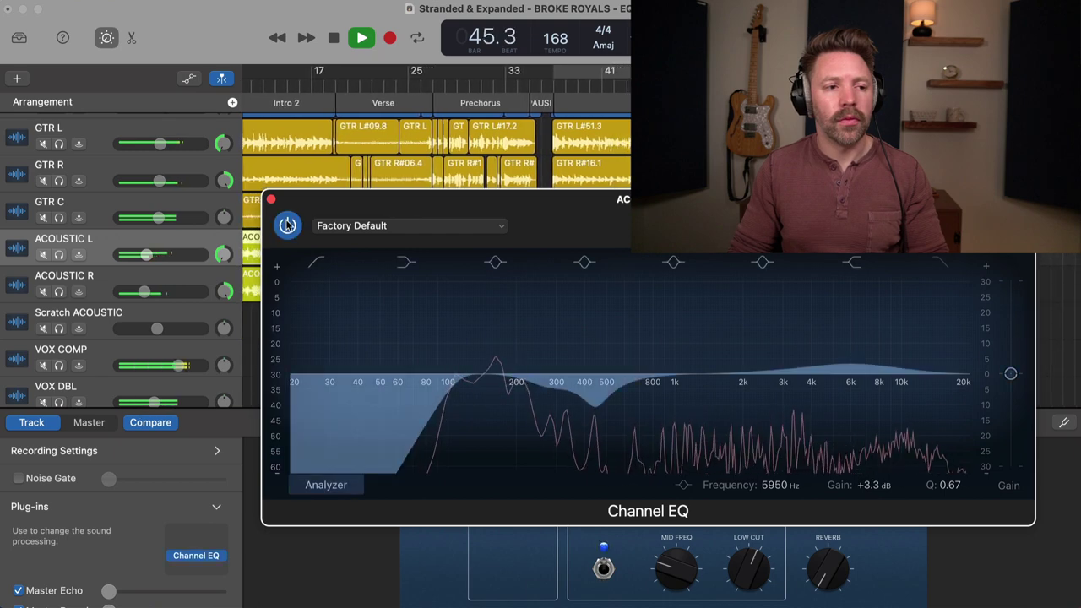
left_click(287, 224)
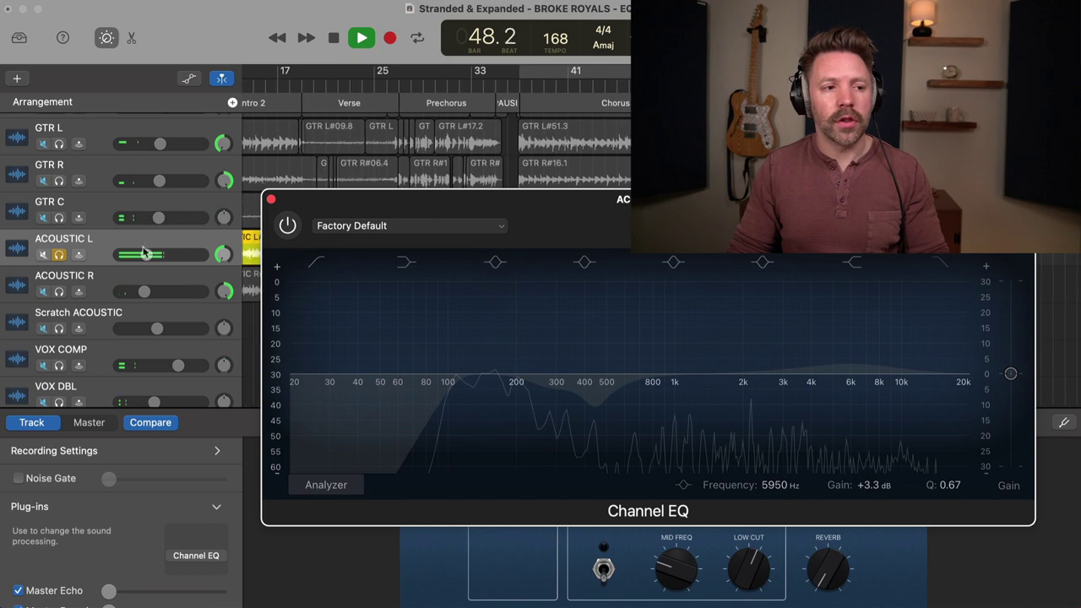
Raise the soloed ACOUSTIC L's volume and compare its EQ on and bypassed around bars 38 to 42, finishing unsoloed with the EQ on
left_click_drag(148, 254, 171, 254)
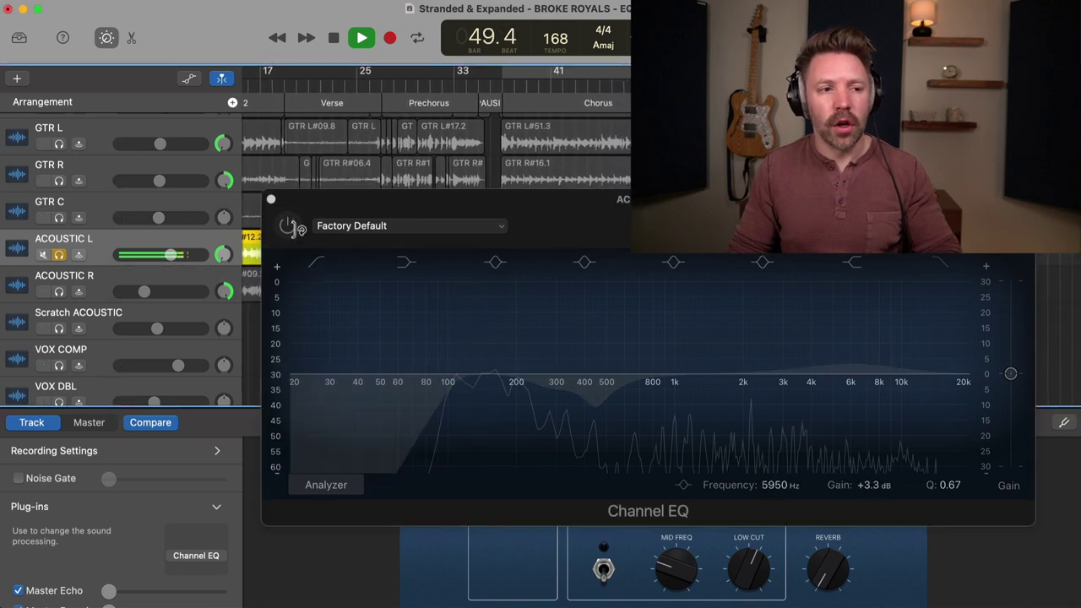
left_click(311, 214)
left_click(287, 224)
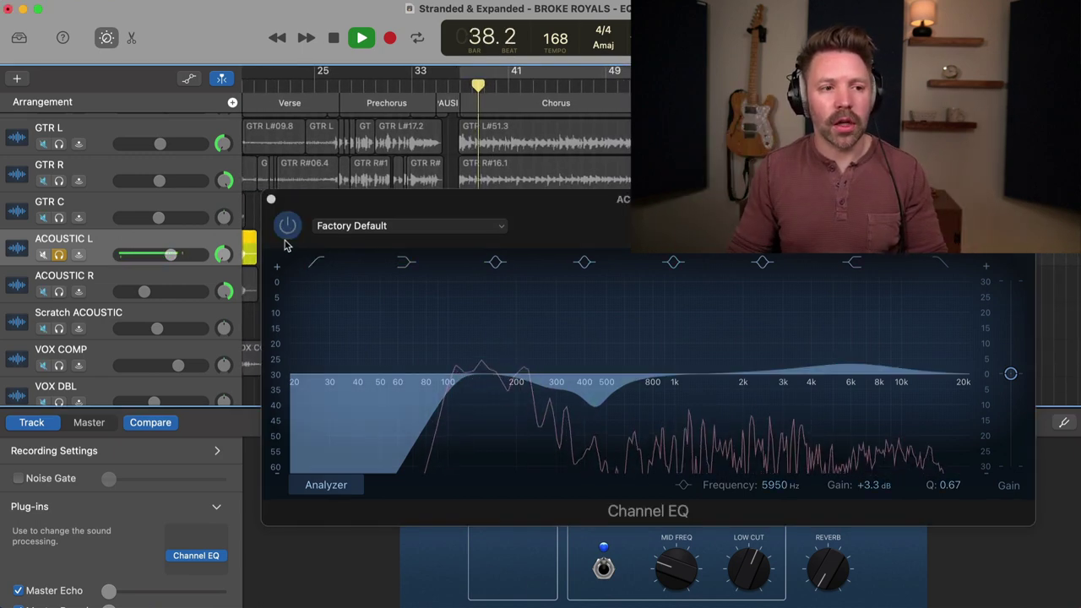
left_click(285, 245)
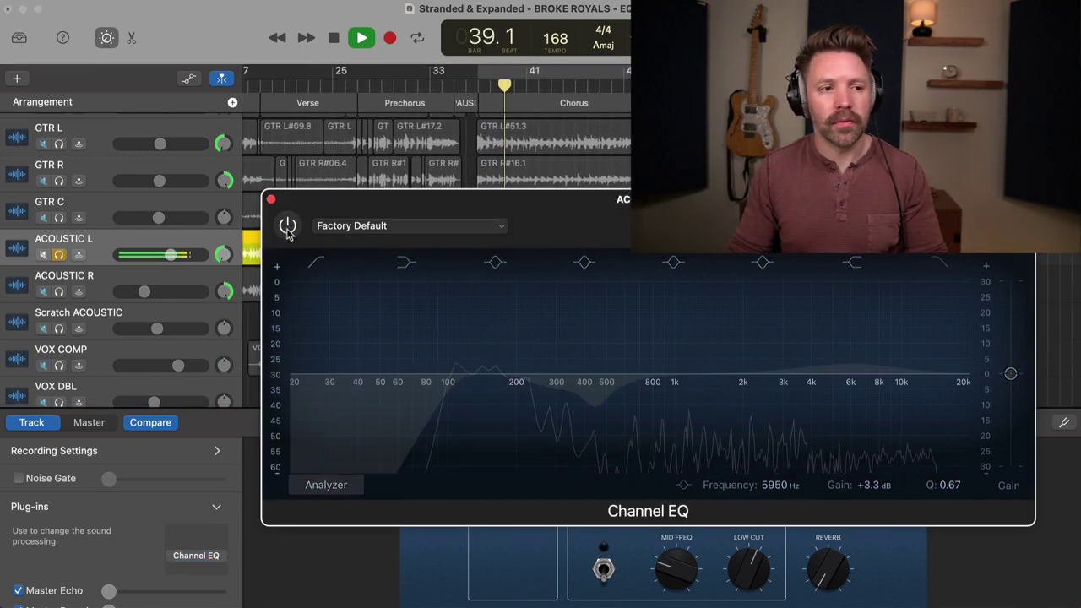
left_click(287, 226)
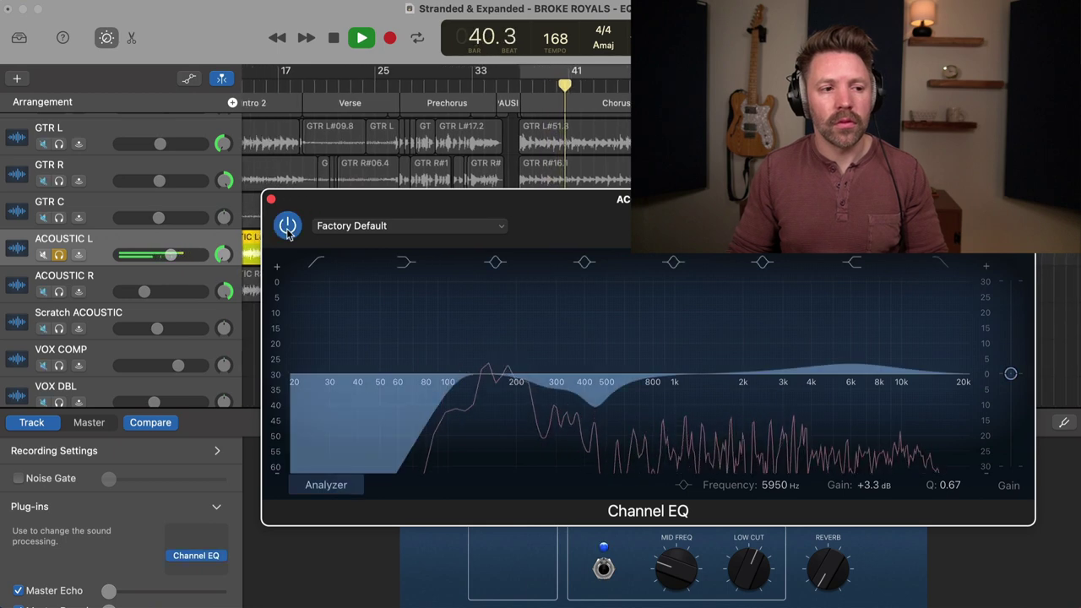
left_click(287, 226)
left_click(287, 227)
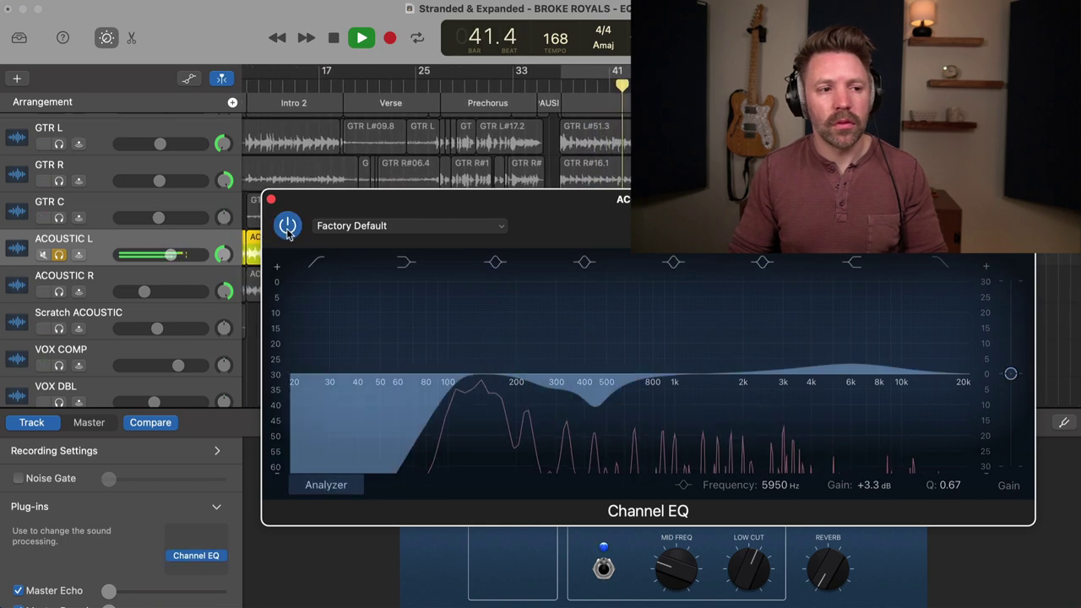
key("s")
key("space")
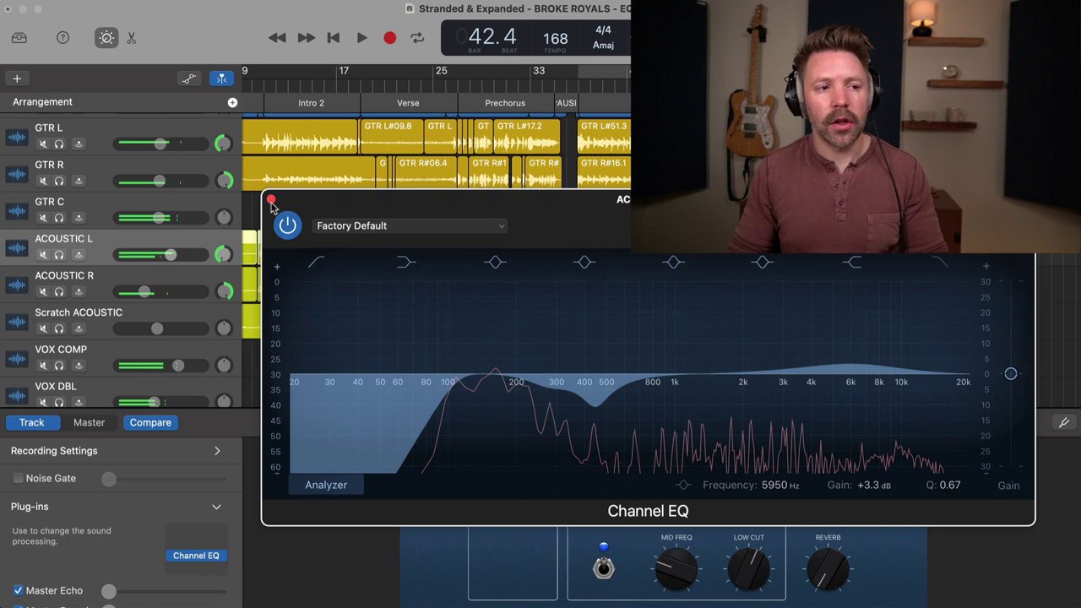
Set the volumes to -10.6 dB for ACOUSTIC L and about -12.6 dB for ACOUSTIC R, and audition the full mix
left_click(272, 201)
left_click_drag(170, 254, 149, 254)
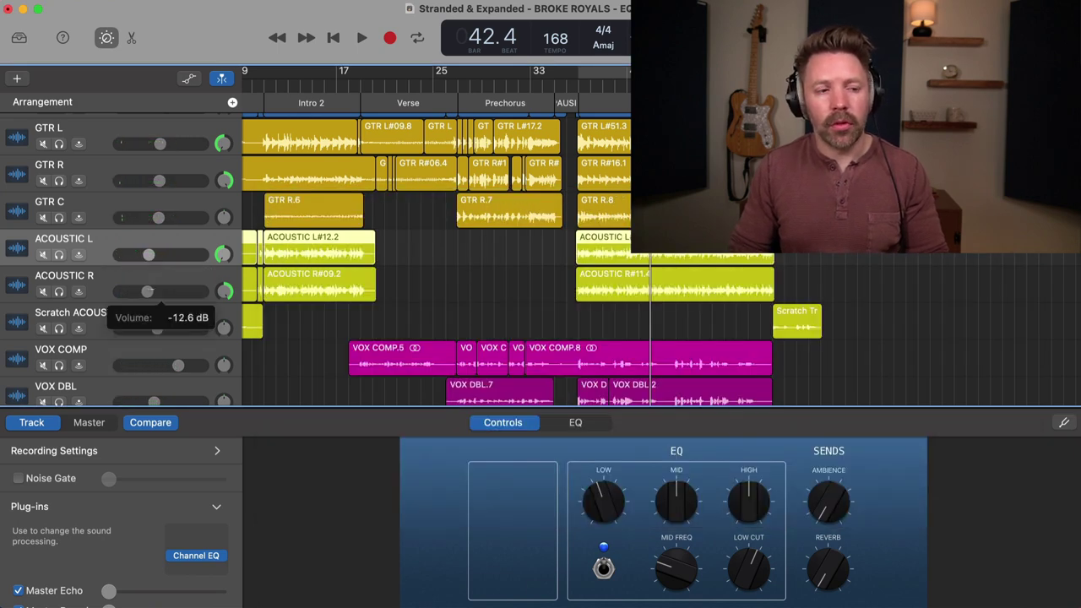
left_click(149, 254)
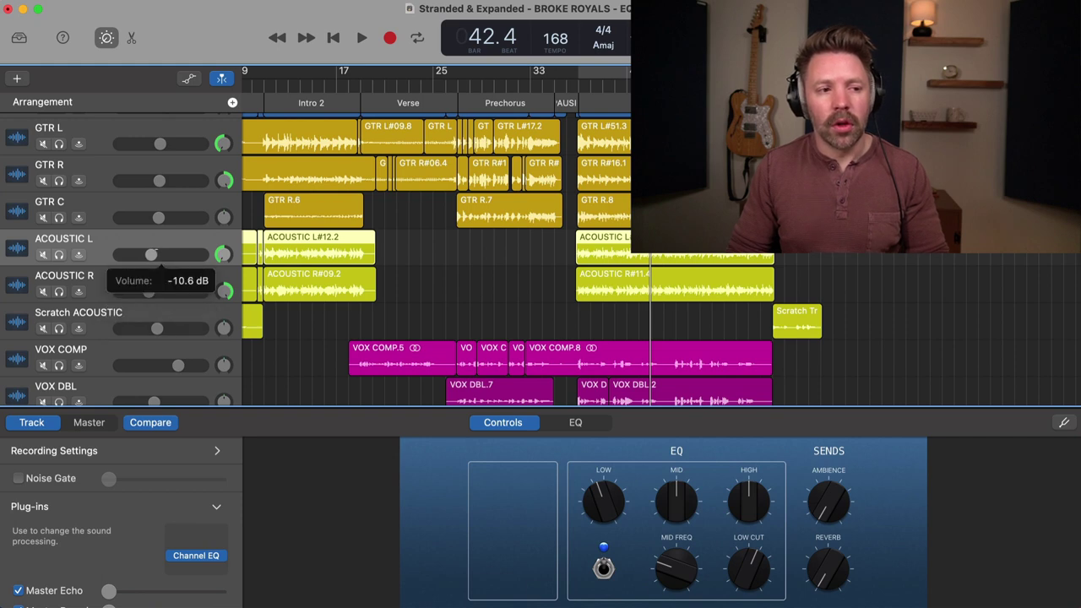
key("space")
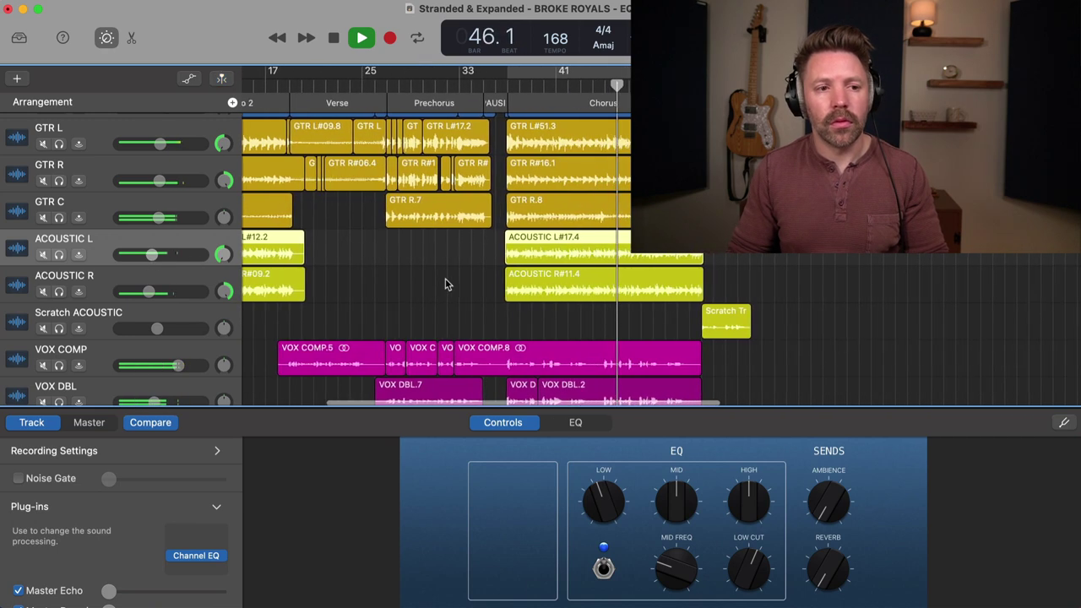
scroll(445, 284, "left", 10)
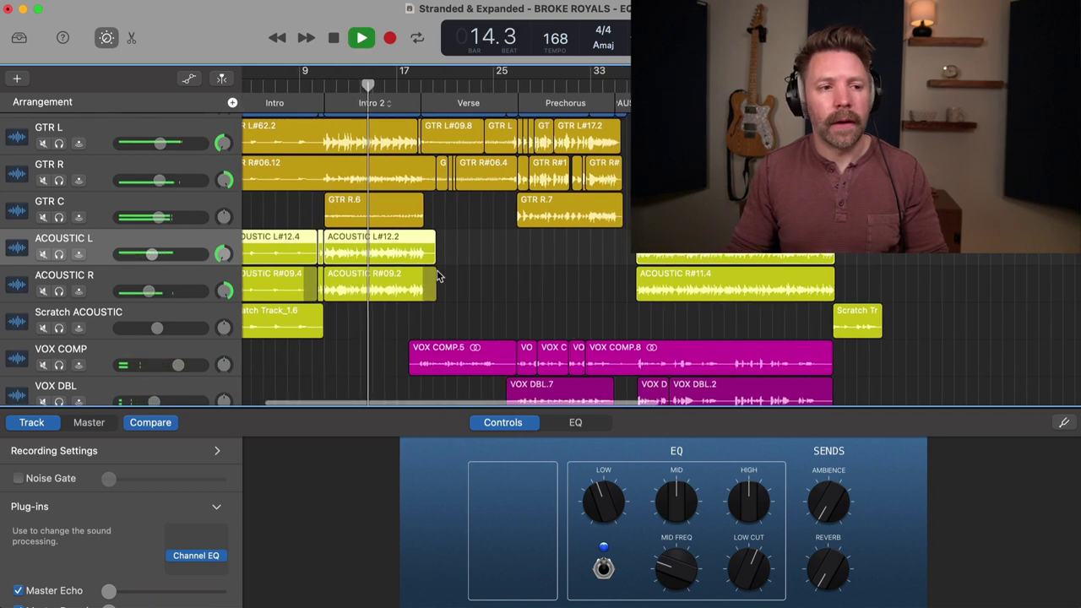
key("space")
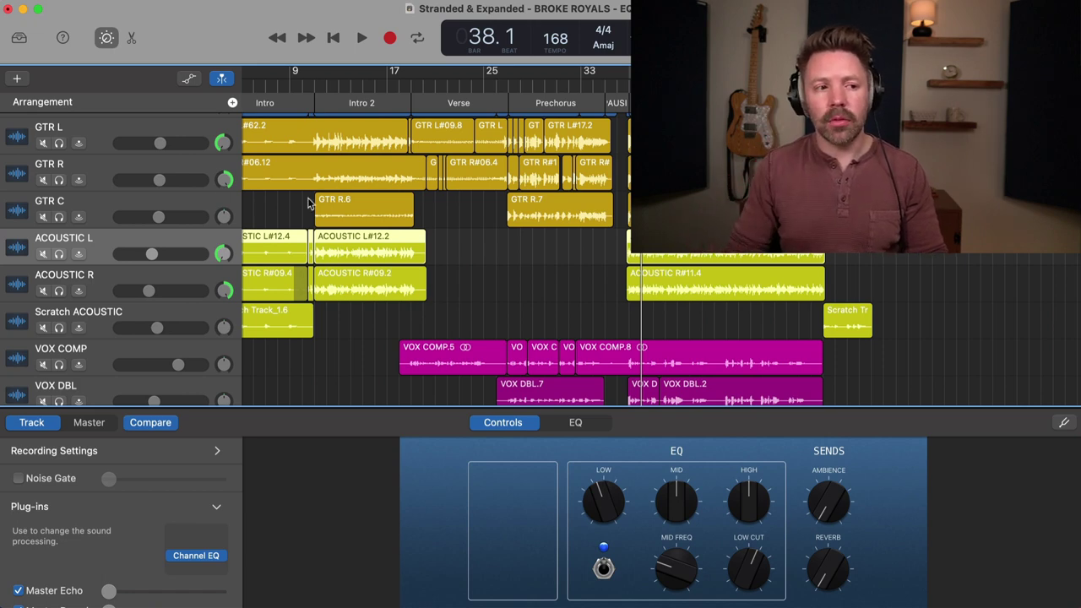
Solo ACOUSTIC L and copy its Channel EQ settings
left_click(107, 278)
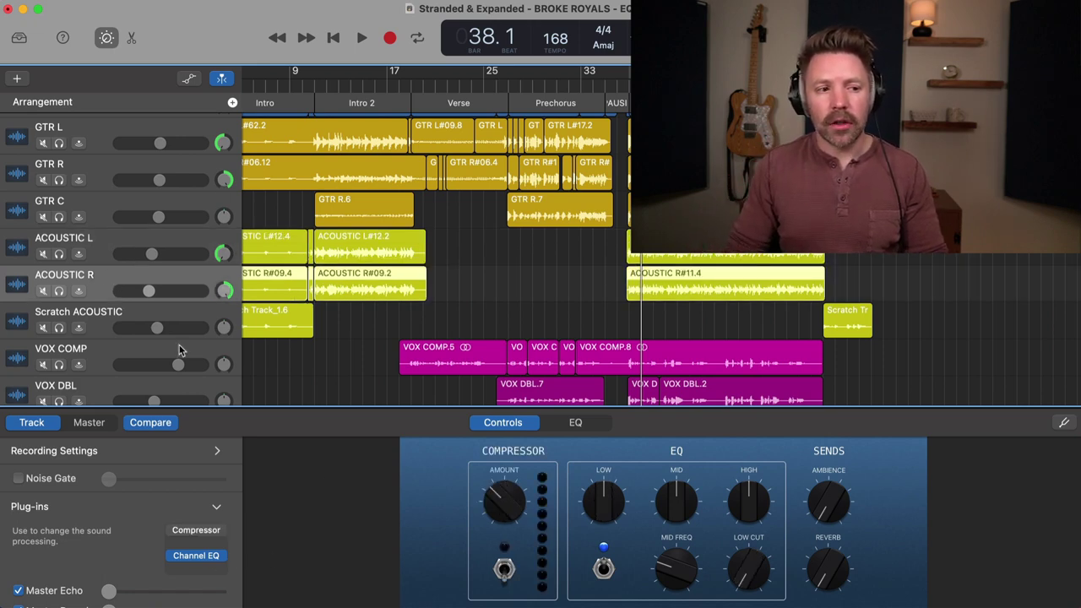
left_click(98, 256)
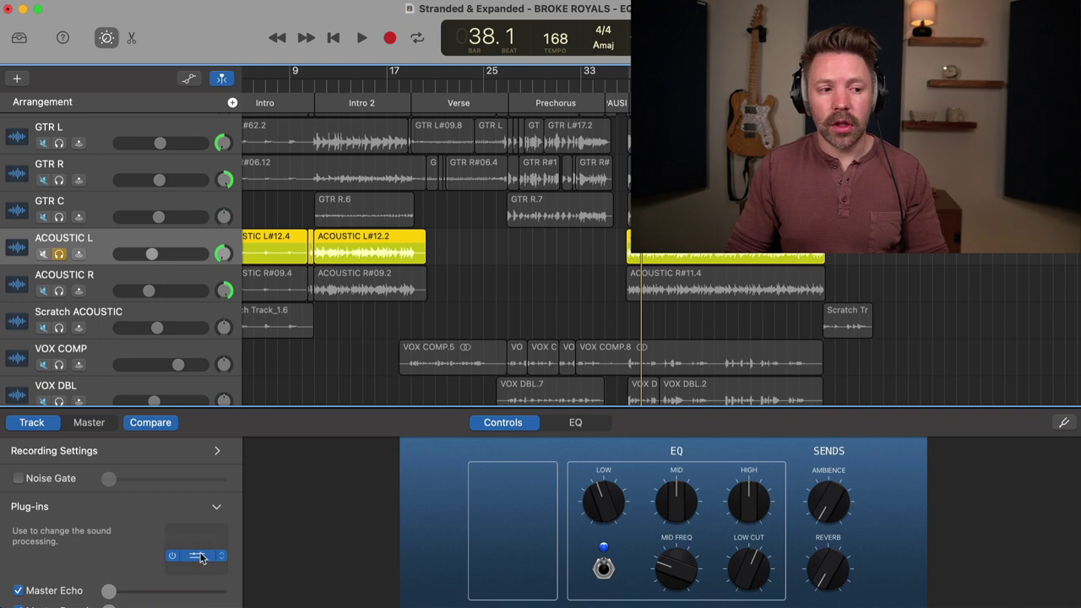
left_click(201, 556)
left_click(434, 226)
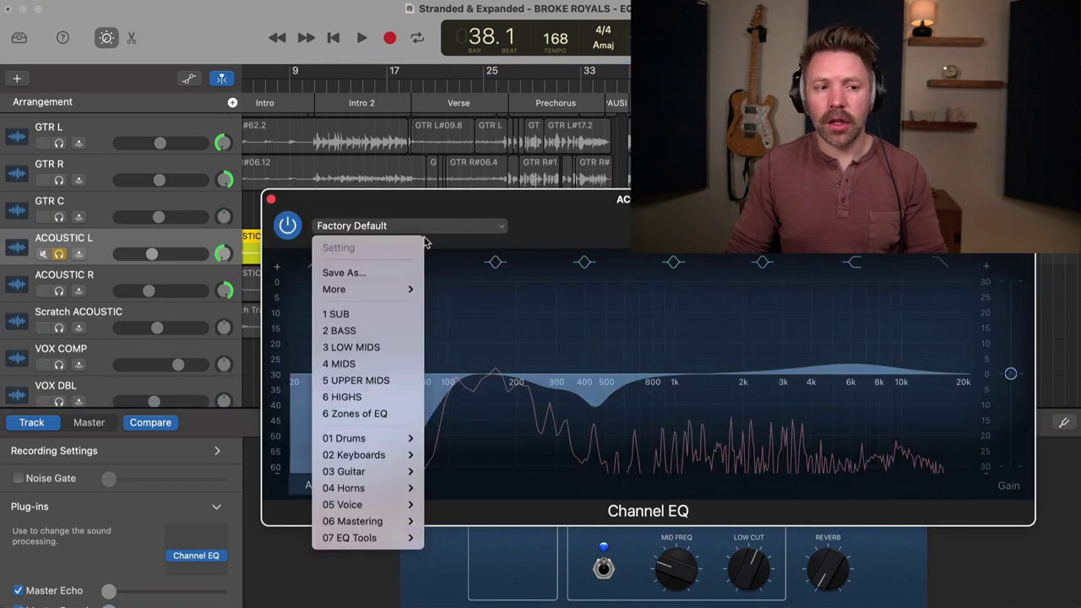
mouse_move(380, 292)
left_click(443, 330)
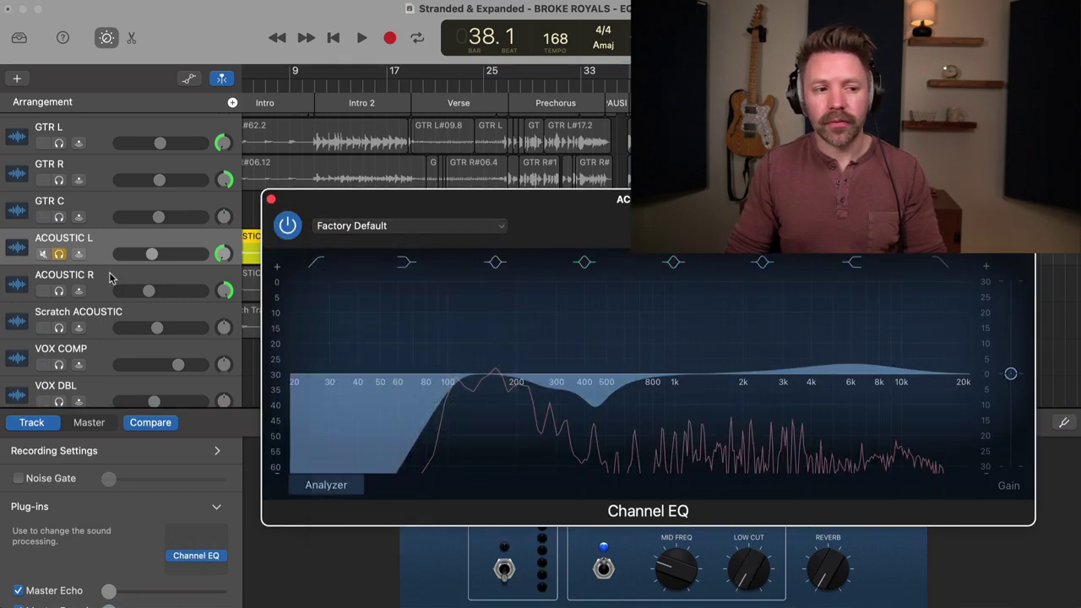
Paste the copied EQ settings into ACOUSTIC R's Channel EQ
left_click(110, 279)
left_click(387, 228)
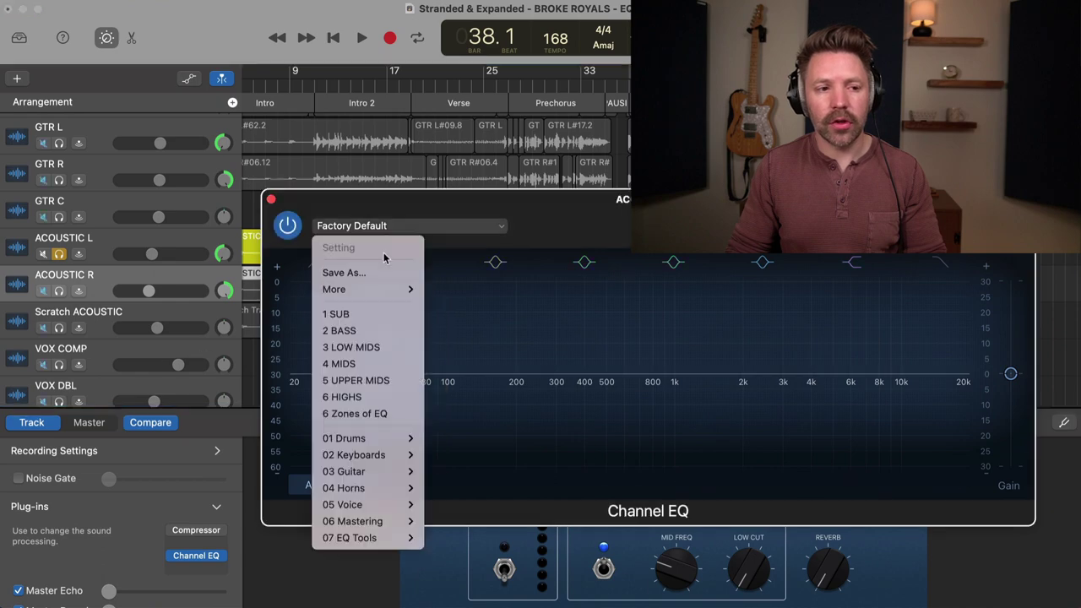
mouse_move(371, 290)
left_click(473, 343)
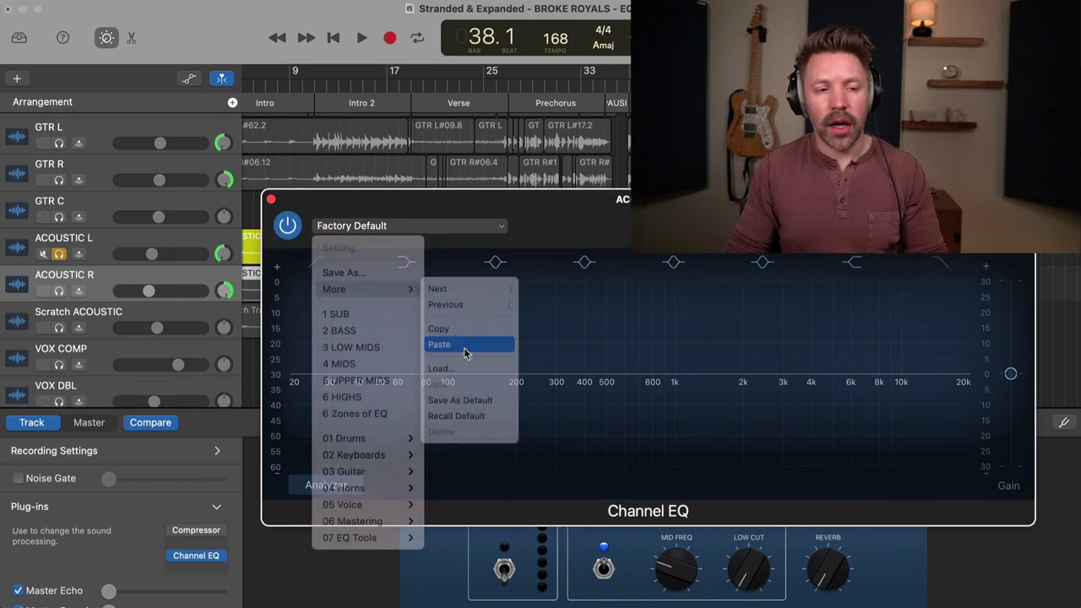
Audition both acoustic tracks soloed from bar 38, and compare ACOUSTIC R alone with its EQ on and bypassed
key("space")
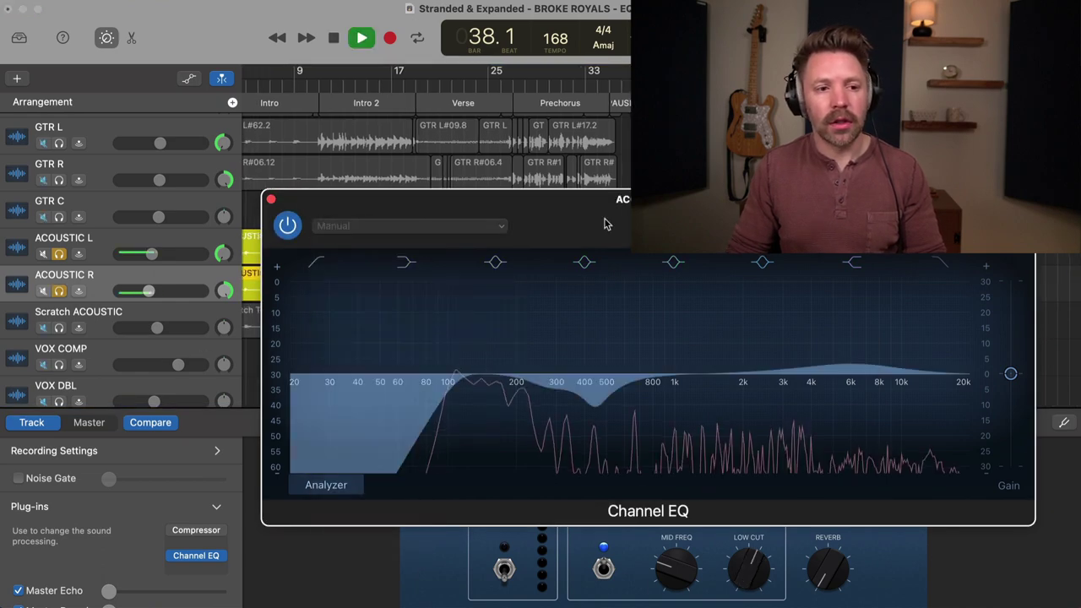
left_click(59, 254)
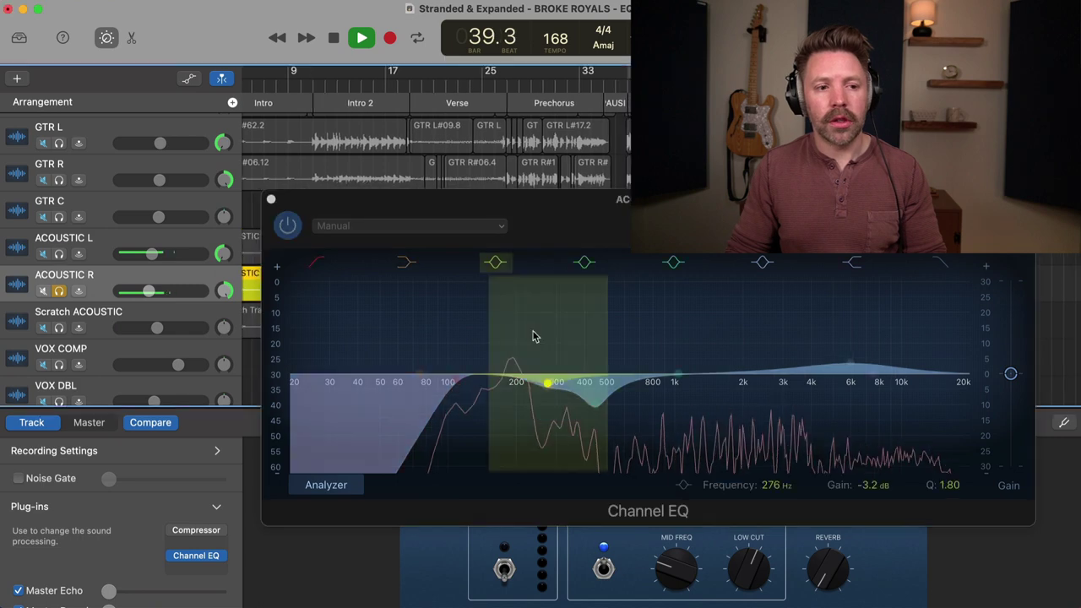
left_click(287, 226)
key("space")
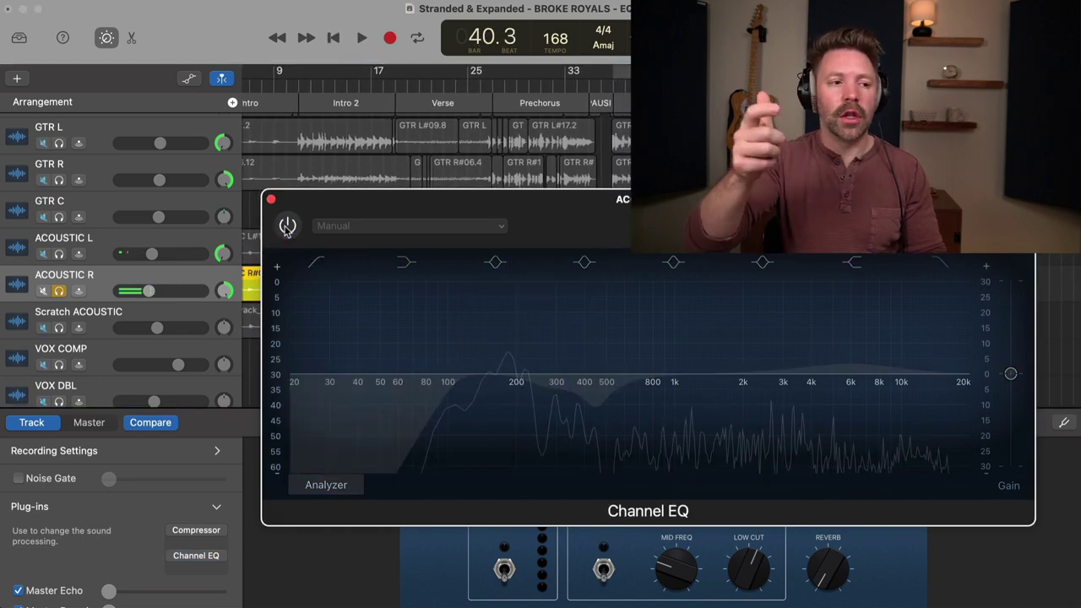
left_click(272, 201)
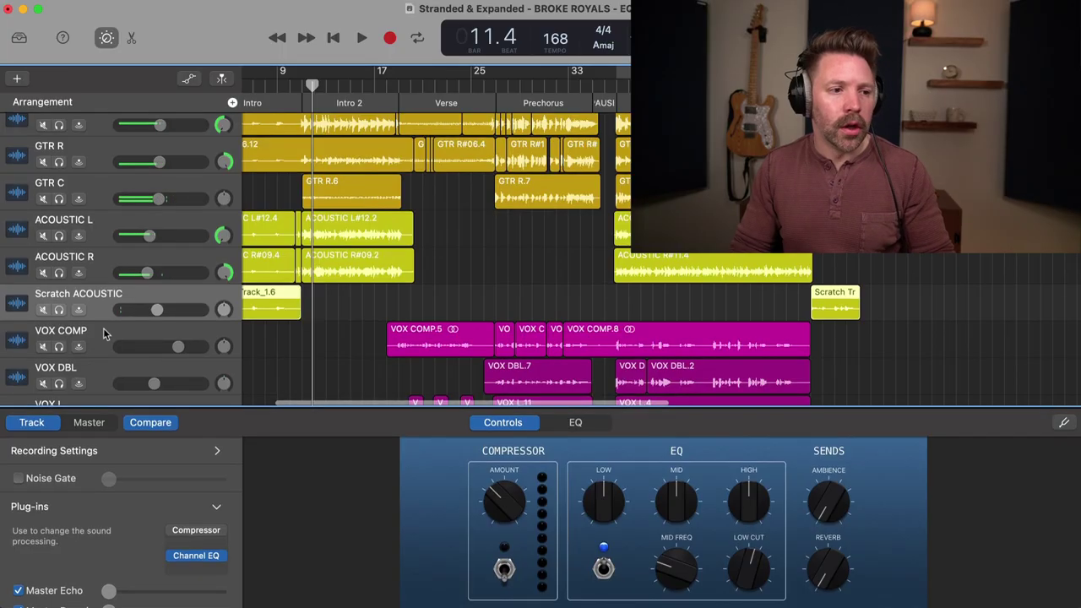
Inspect VOX COMP's Channel EQ, and listen to the lead vocal in the full mix from bar 19
left_click(101, 328)
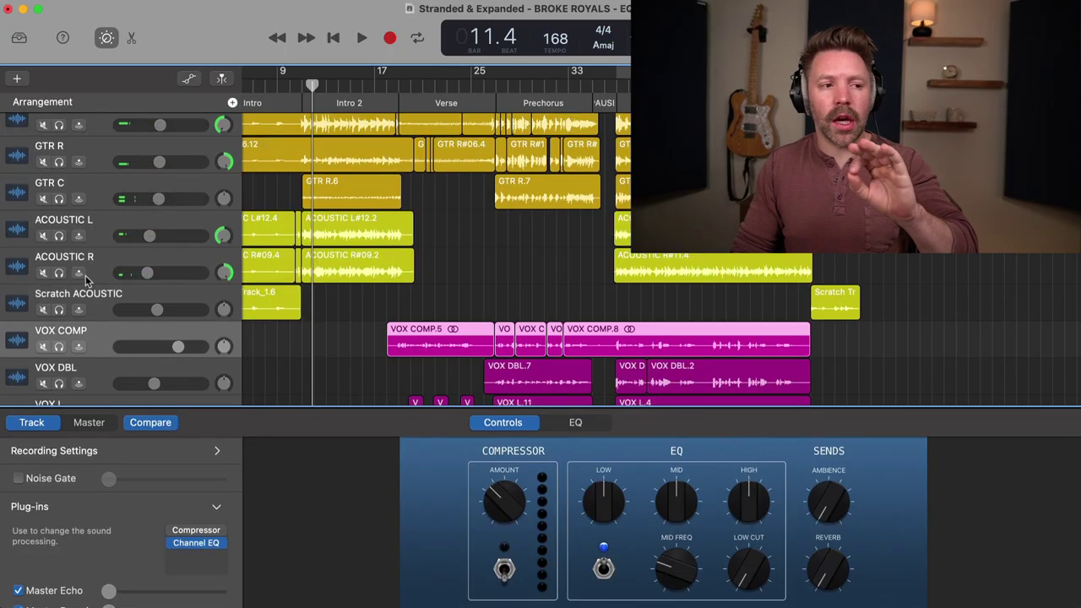
left_click(95, 222)
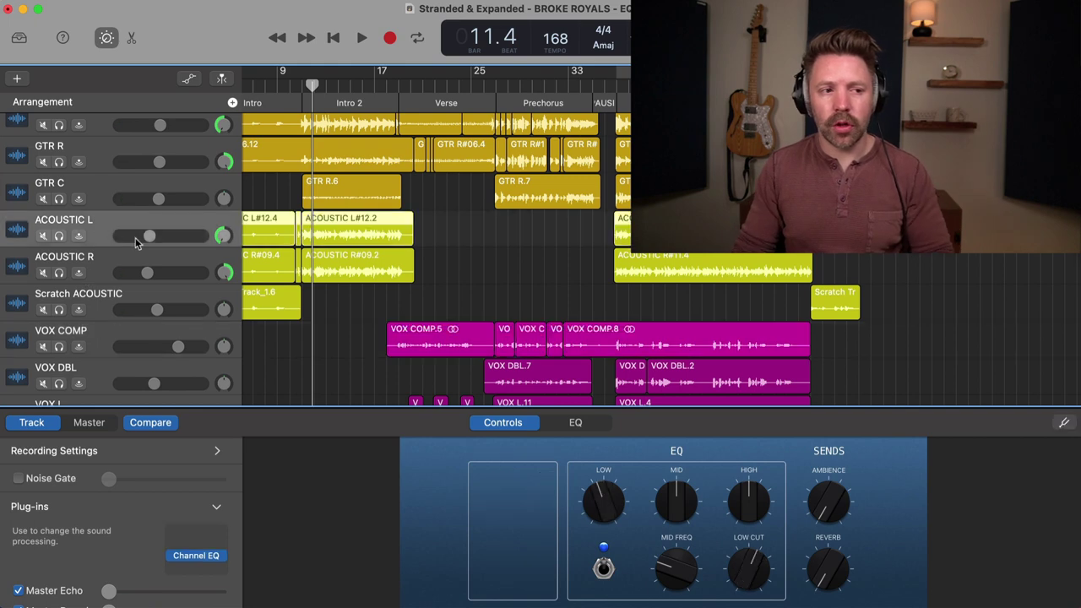
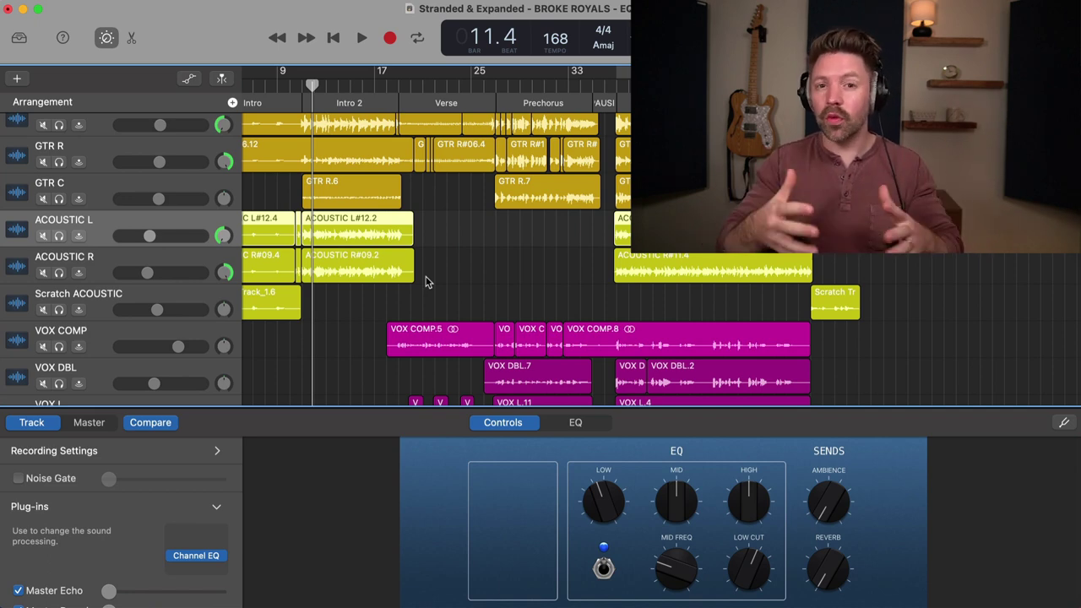
scroll(475, 279, "down", 3)
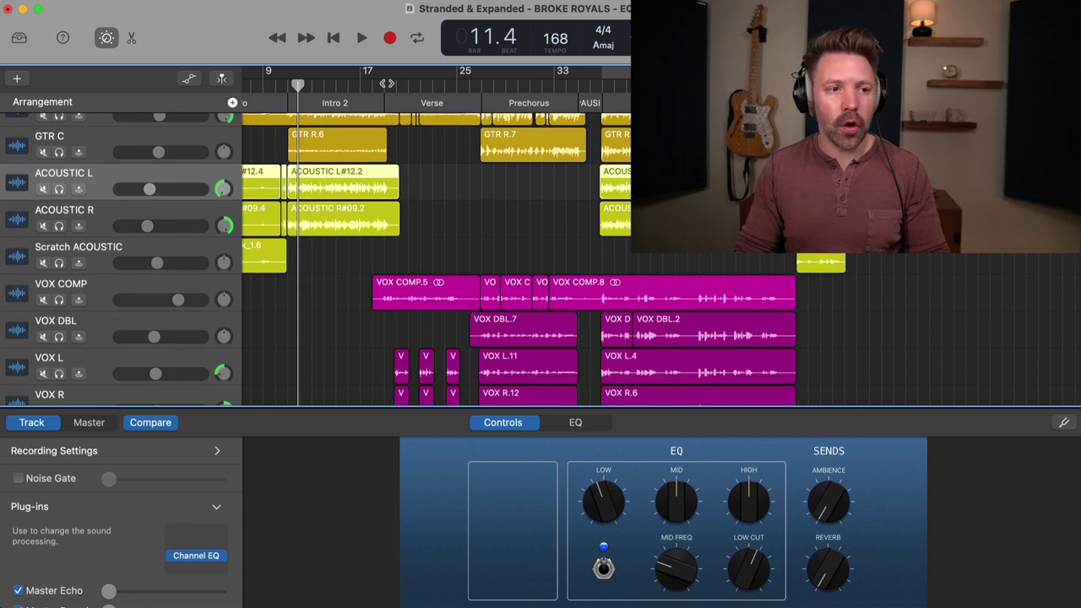
left_click(84, 291)
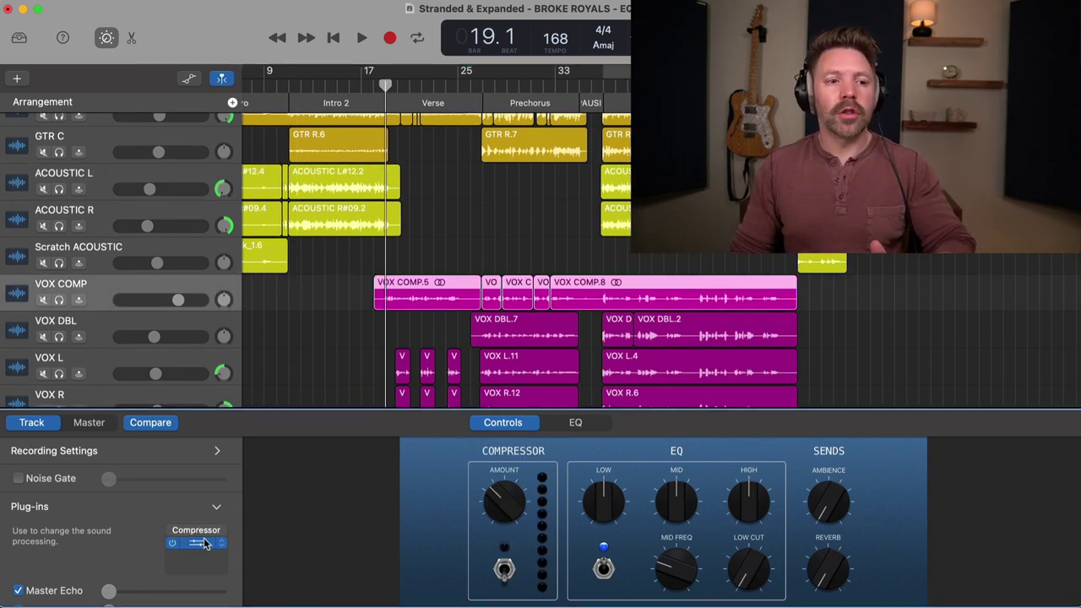
left_click(203, 543)
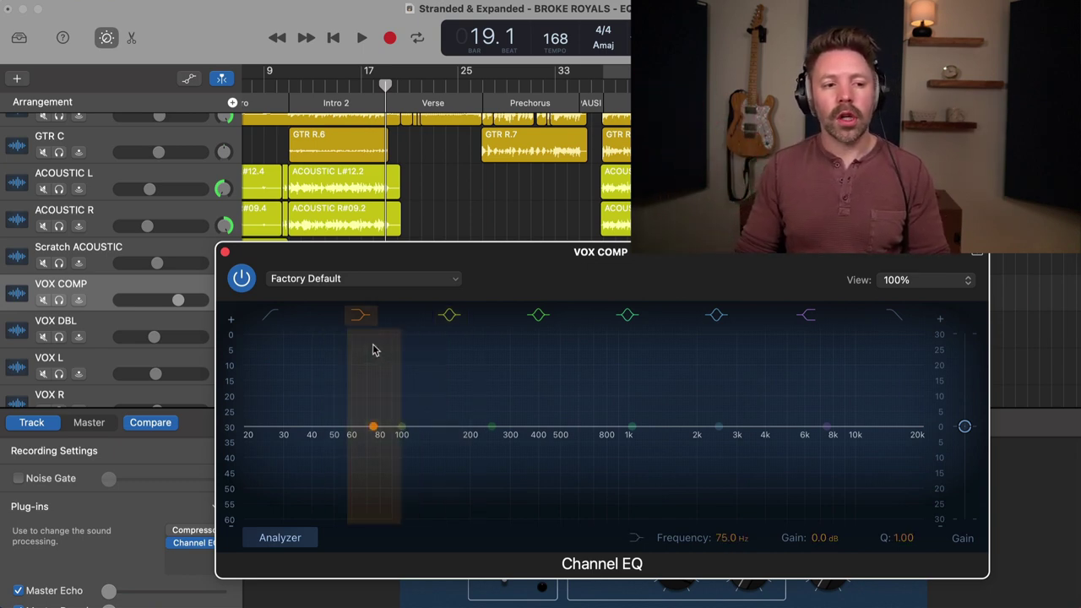
left_click_drag(413, 268, 493, 229)
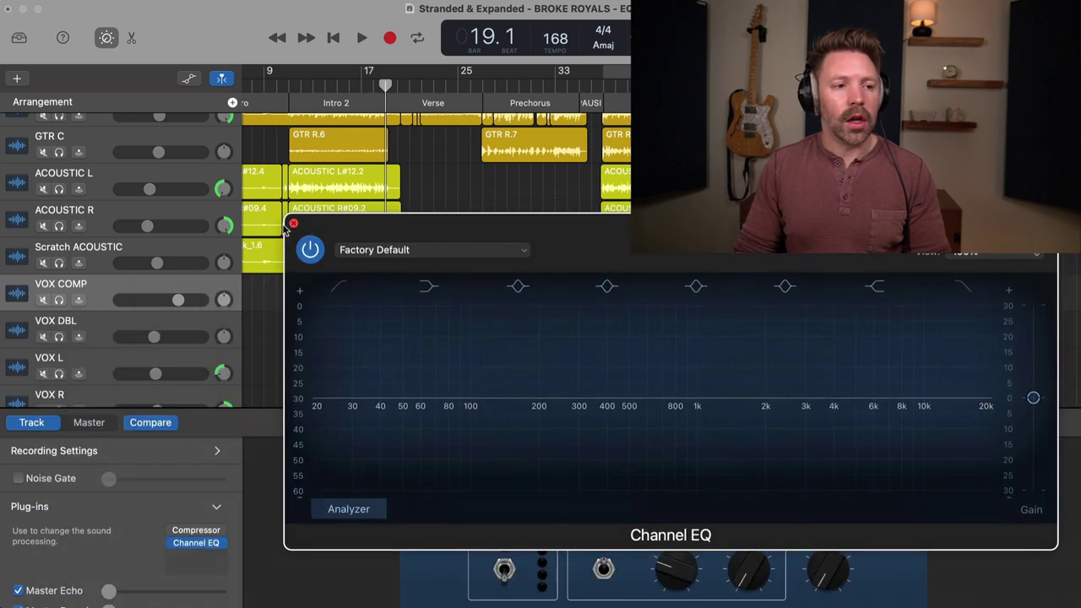
left_click_drag(287, 232, 187, 302)
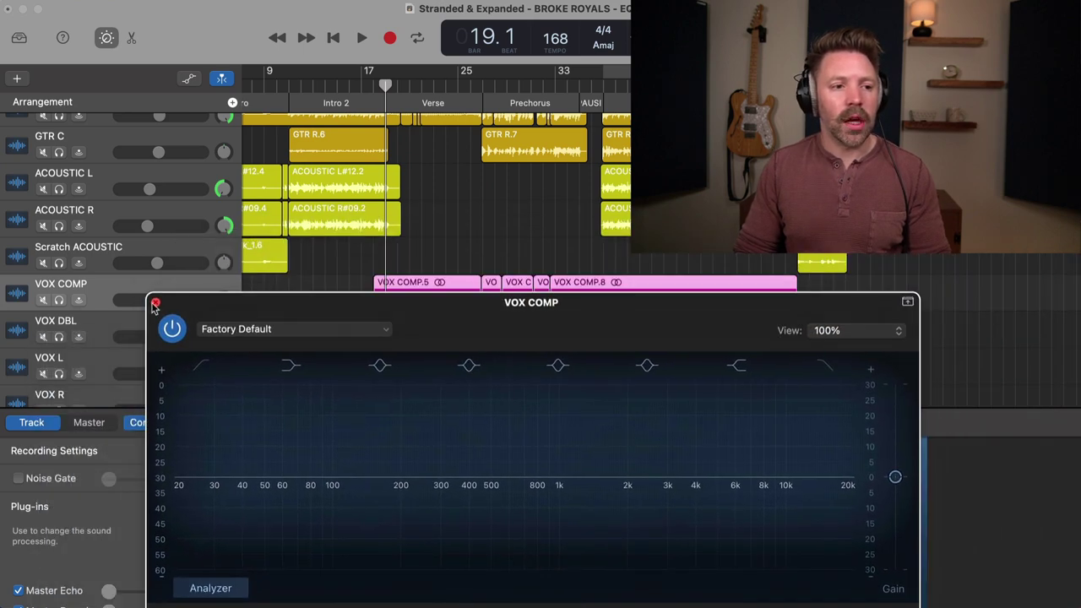
left_click(156, 304)
key("space")
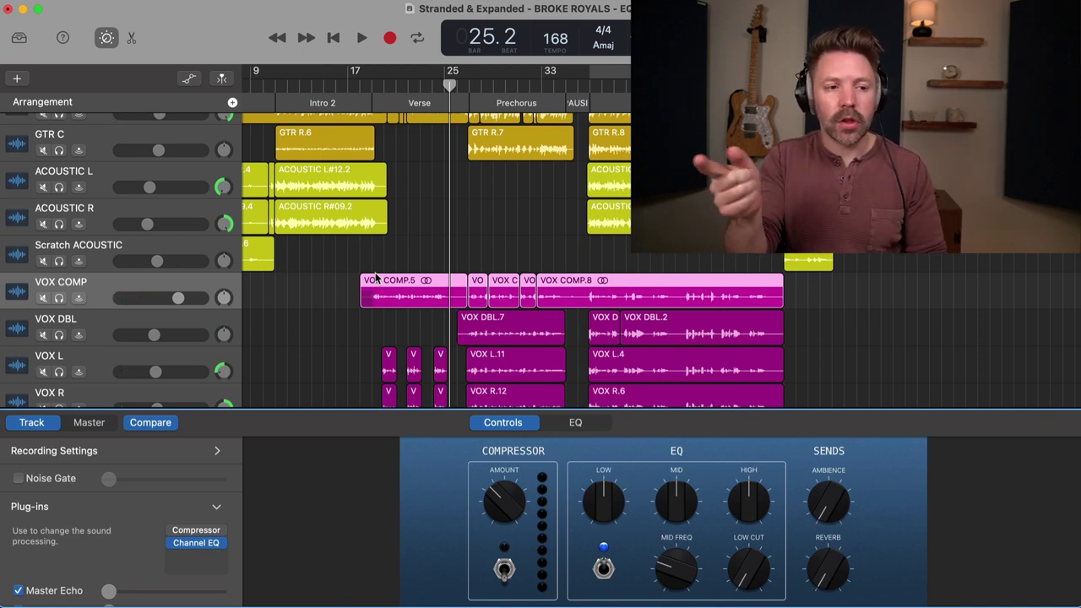
key("space")
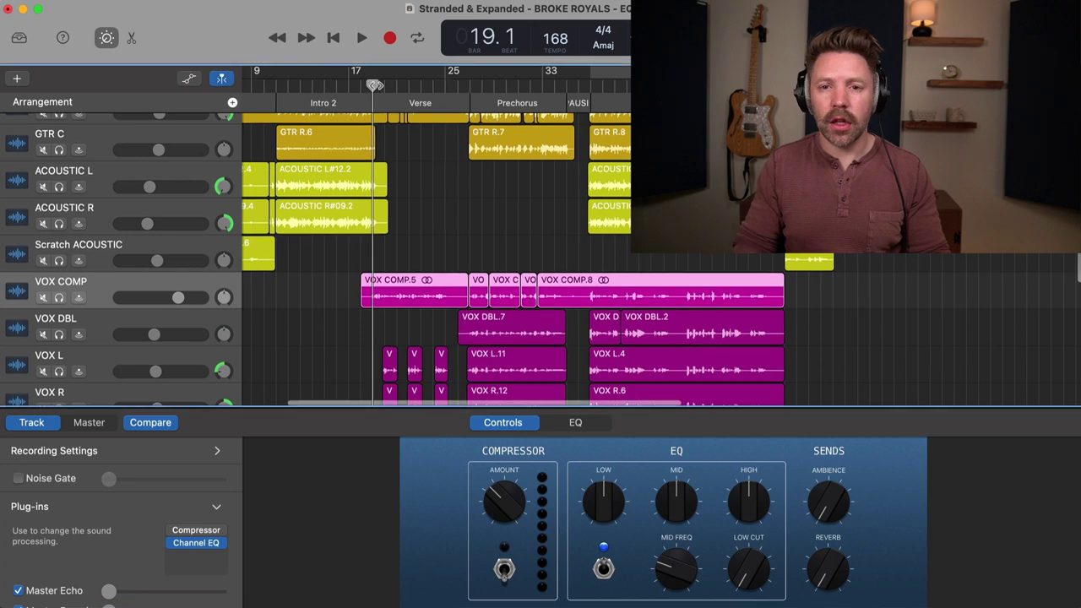
Open VOX COMP's Channel EQ and play the soloed vocal from bar 19
left_click(199, 542)
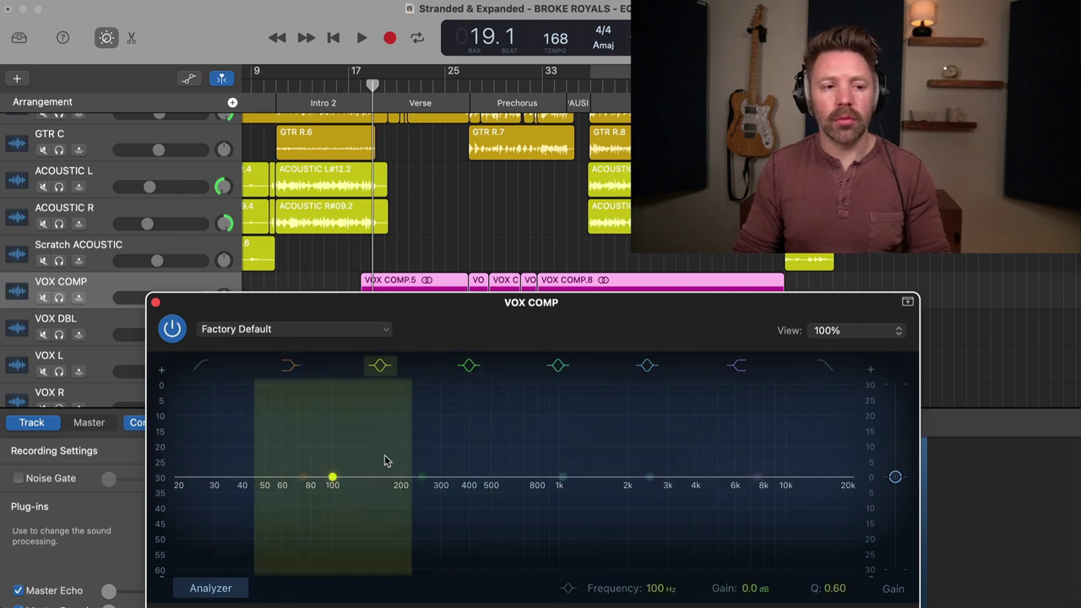
left_click_drag(413, 331, 395, 323)
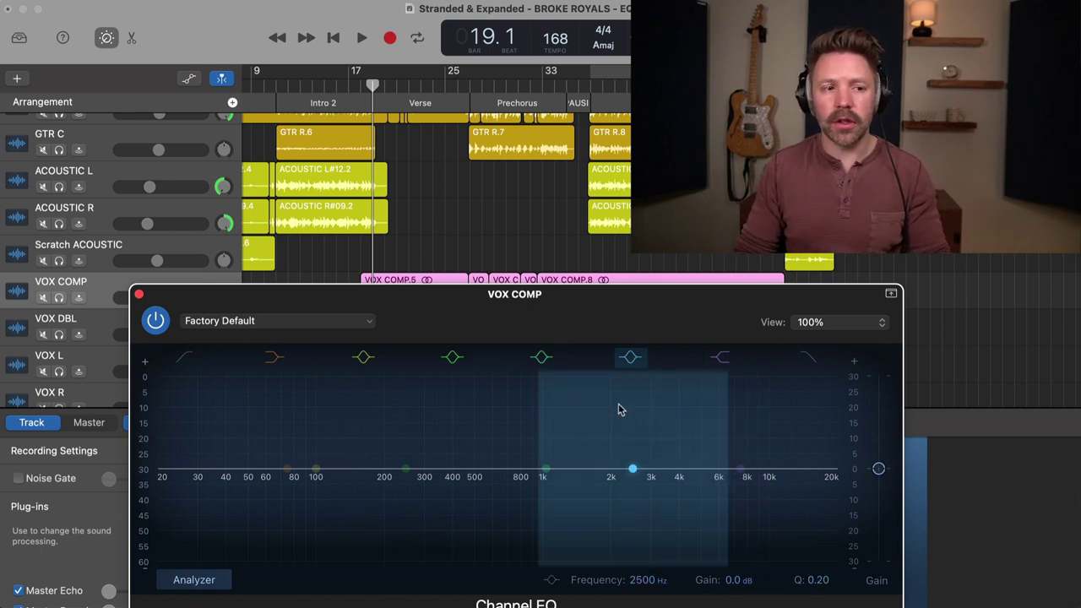
key("s")
key("space")
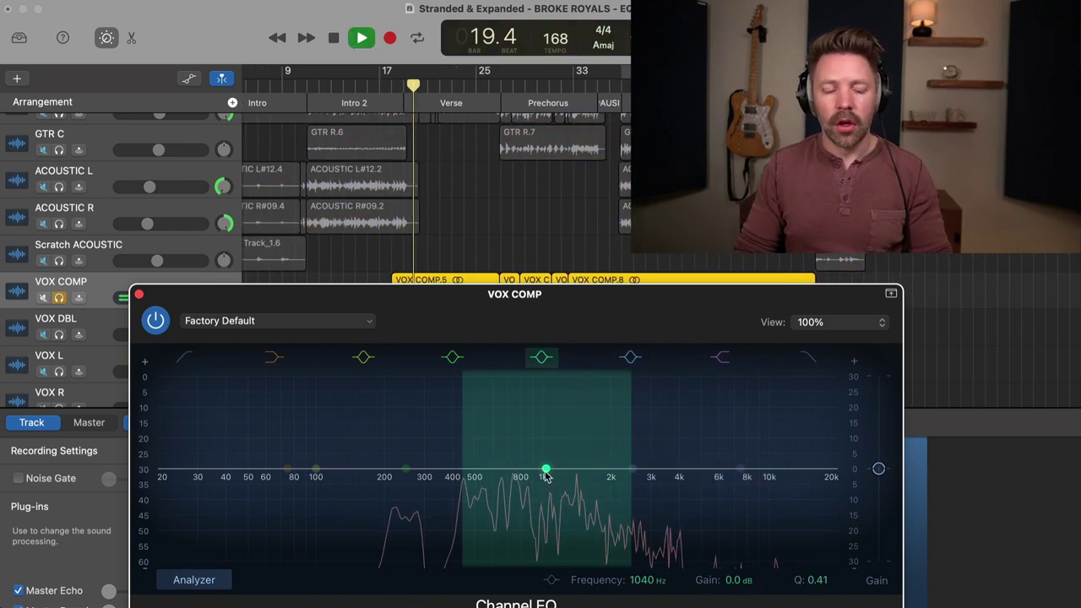
Boost VOX COMP's teal bell band to +15.5 dB at 925 Hz with Q 0.41, and replay the soloed vocal from bar 19
left_click_drag(545, 471, 564, 419)
key("space")
key("space")
key("space")
left_click(474, 85)
key("space")
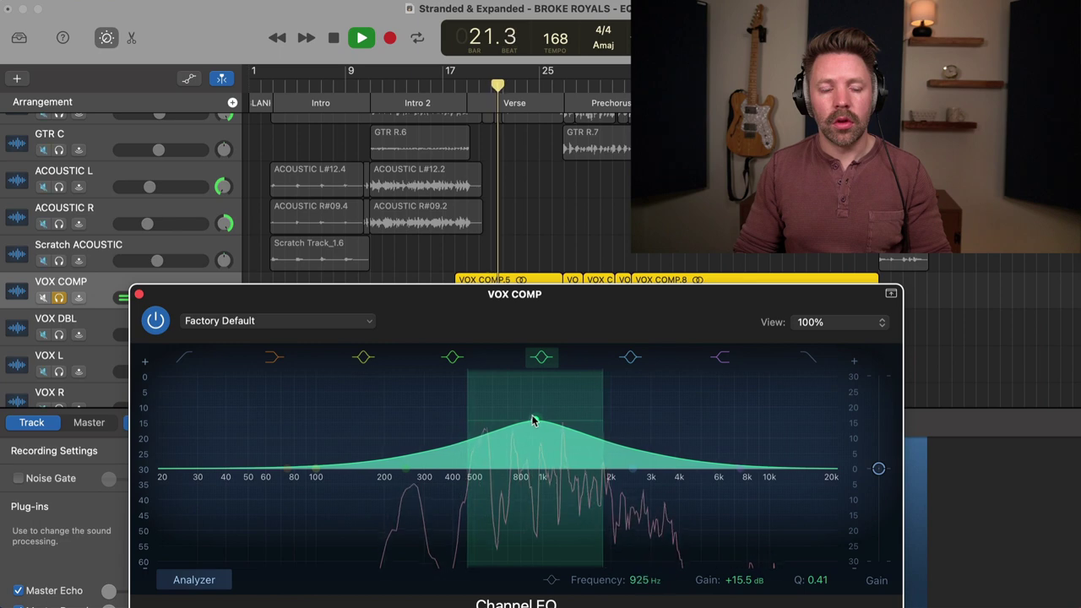
Reset VOX COMP's teal bell band to flat, and set its low cut to 169 Hz, 24 dB/Oct and Q 0.75
key("space")
left_click(533, 435, "alt")
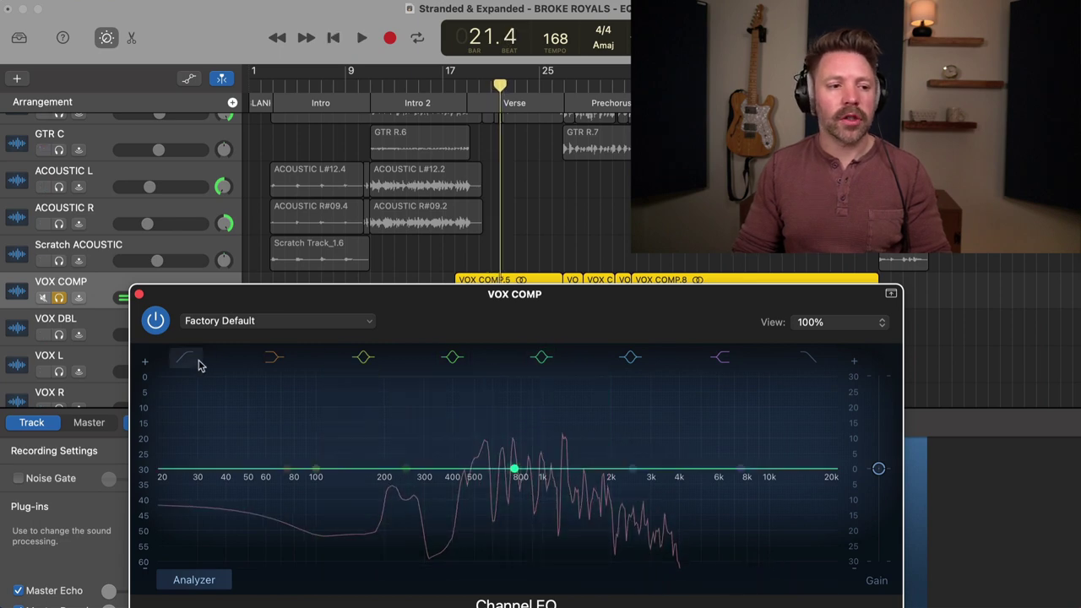
left_click_drag(161, 480, 312, 488)
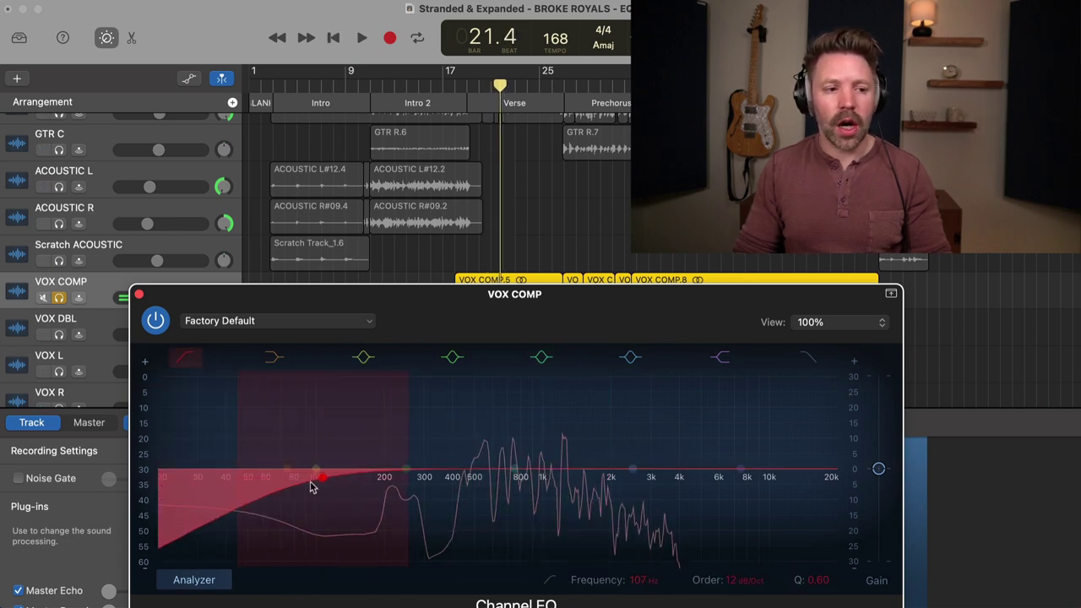
key("space")
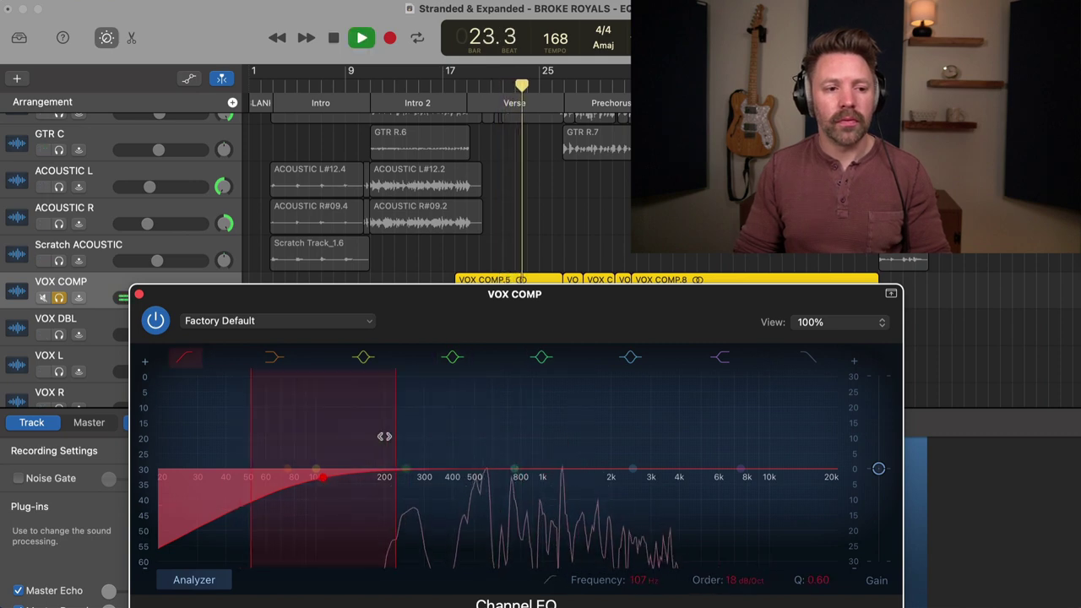
mouse_move(381, 437)
left_mouse_down()
mouse_move(333, 479)
mouse_move(369, 477)
left_mouse_up()
key("space")
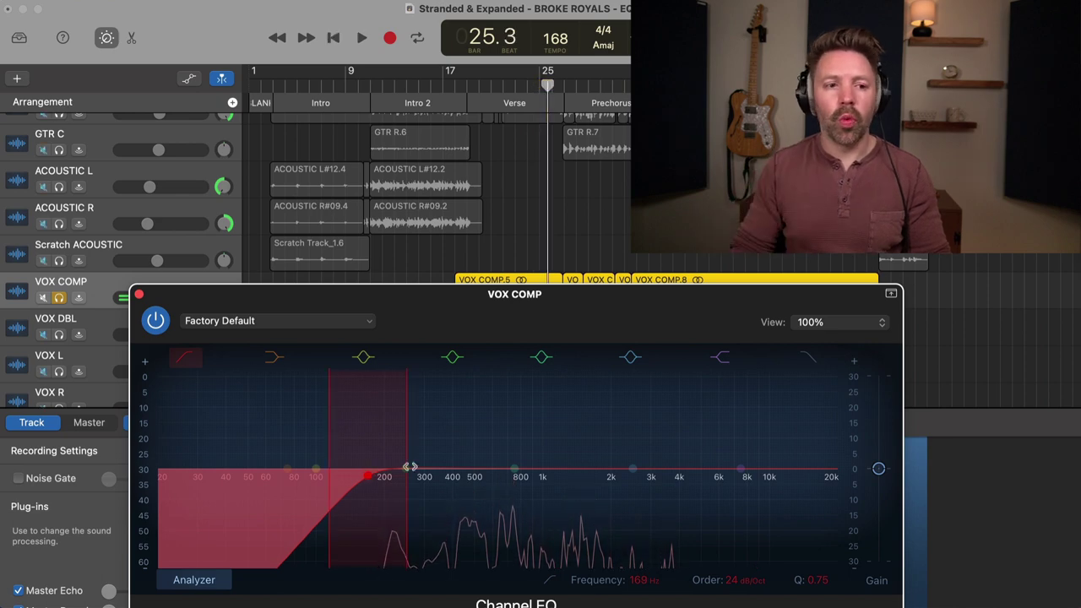
Unsolo VOX COMP and boost its green bell band to +10.4 dB at 222 Hz with Q 0.30, auditioning in the mix from bar 19
left_click(521, 144)
left_click(467, 96)
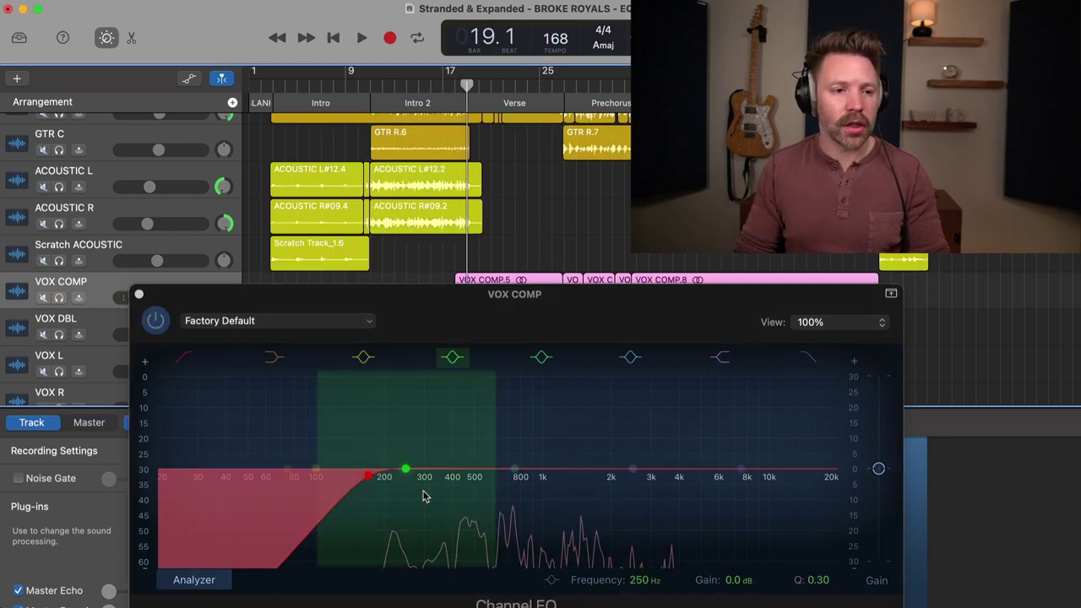
left_click_drag(410, 475, 385, 433)
key("space")
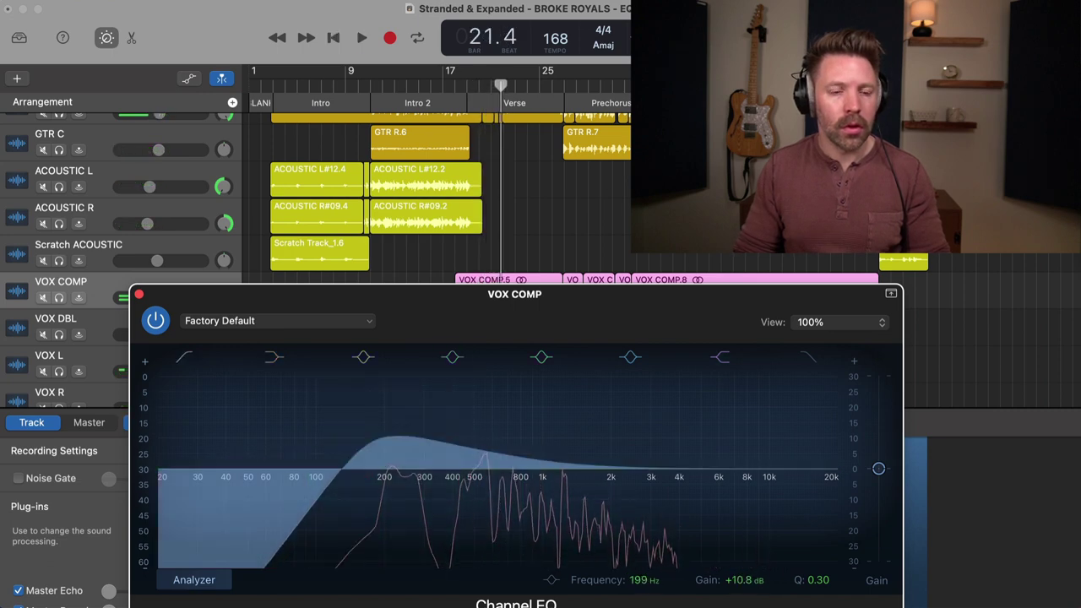
key("space")
mouse_move(381, 430)
left_mouse_down()
mouse_move(426, 405)
mouse_move(391, 429)
left_mouse_up()
left_click(473, 405, "alt")
key("super+z")
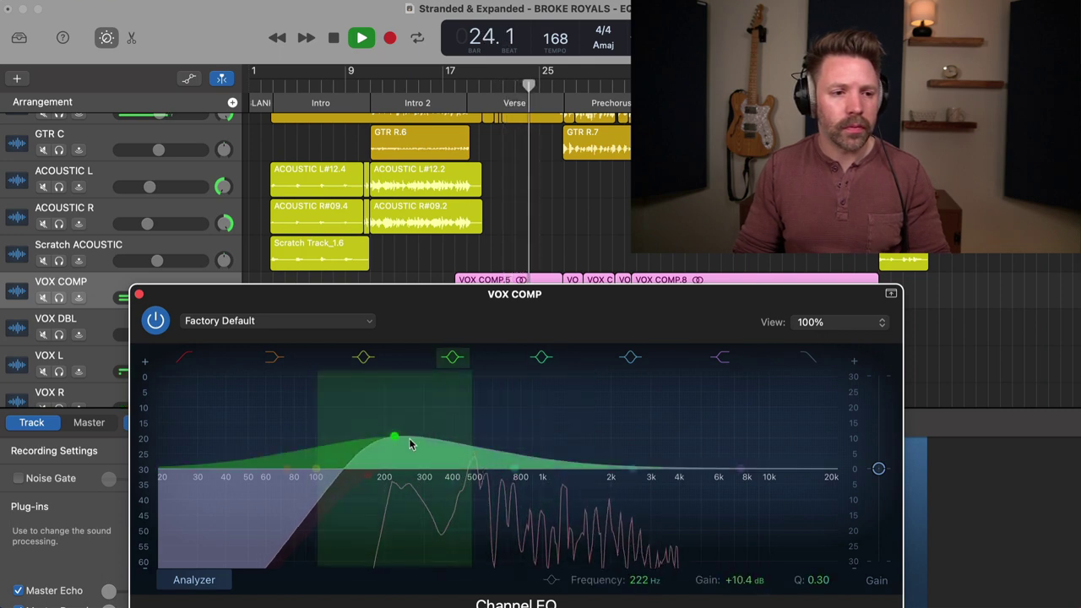
Reduce the green bell band to +4.8 dB at 250 Hz with Q 0.67, and replay the mix from bar 19
mouse_move(395, 438)
left_mouse_down()
mouse_move(402, 454)
mouse_move(447, 431)
mouse_move(397, 429)
mouse_move(436, 429)
mouse_move(406, 460)
mouse_move(417, 459)
mouse_move(409, 451)
left_mouse_up()
key("space")
left_click(473, 87)
key("space")
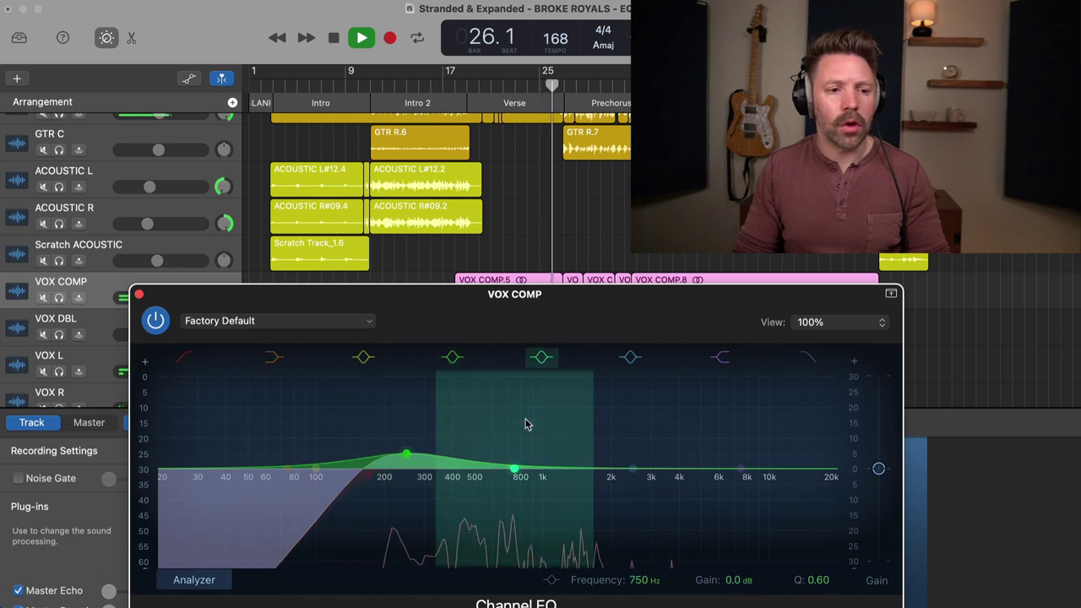
Compare the vocal in the mix with its EQ bypassed and on from bar 19, and slightly lower the green band's gain
left_click(156, 320)
left_click(467, 76)
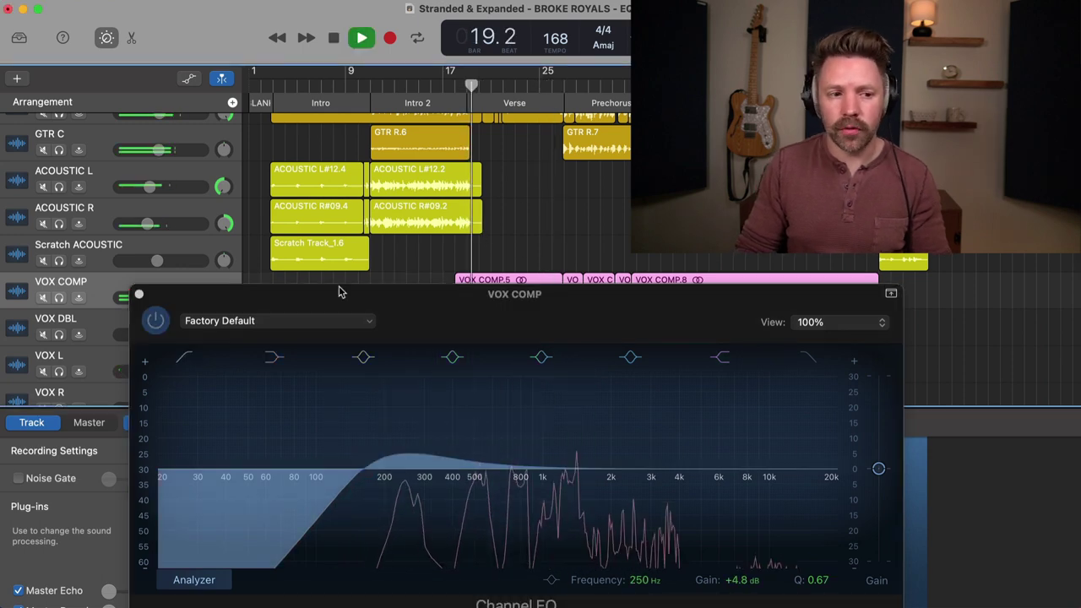
left_click(156, 320)
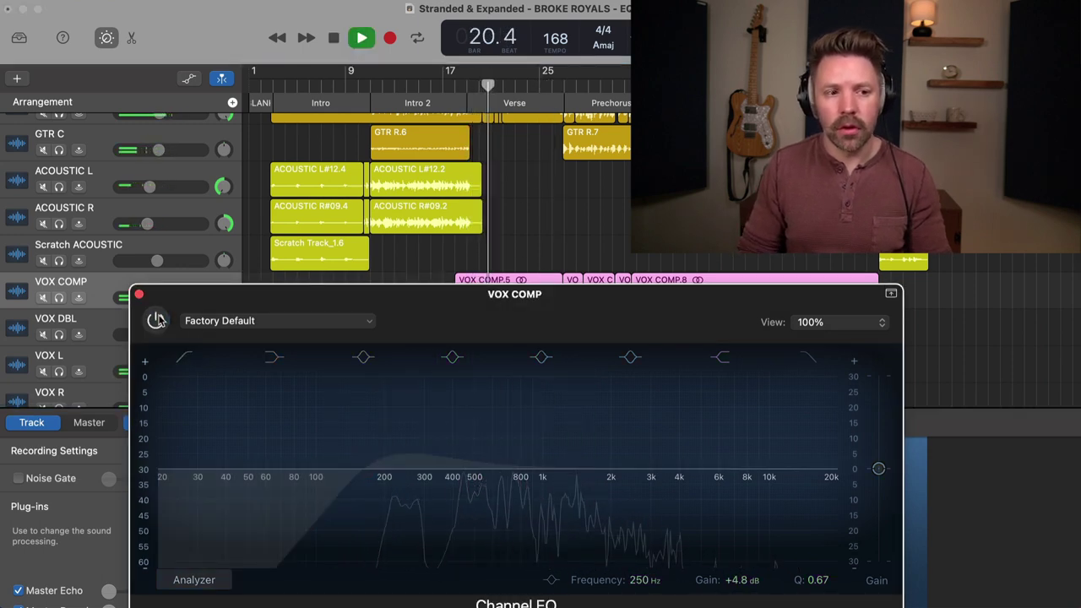
left_click(156, 320)
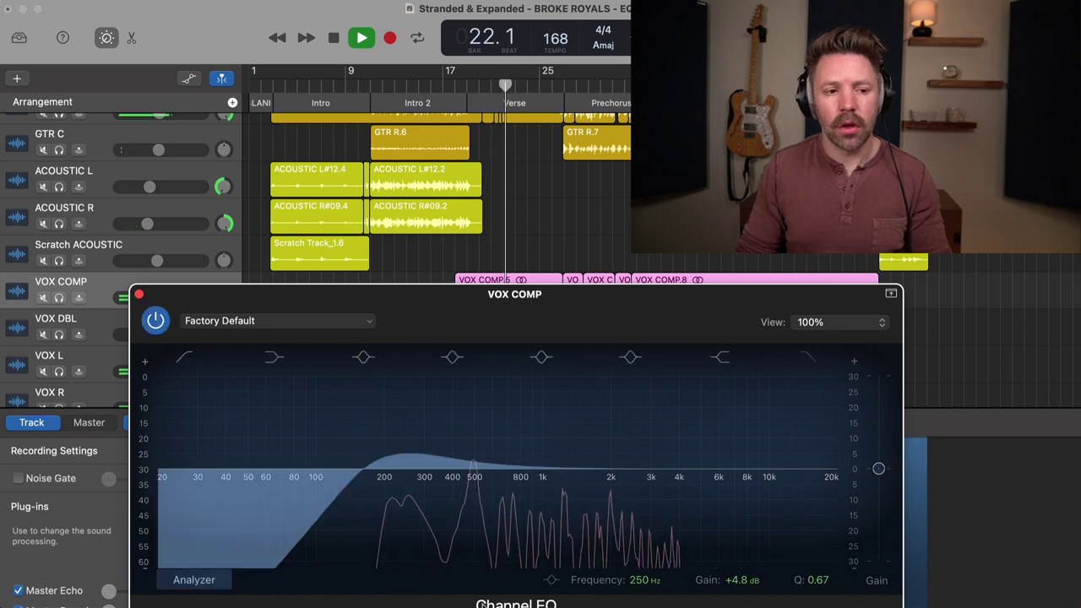
left_click_drag(409, 460, 409, 461)
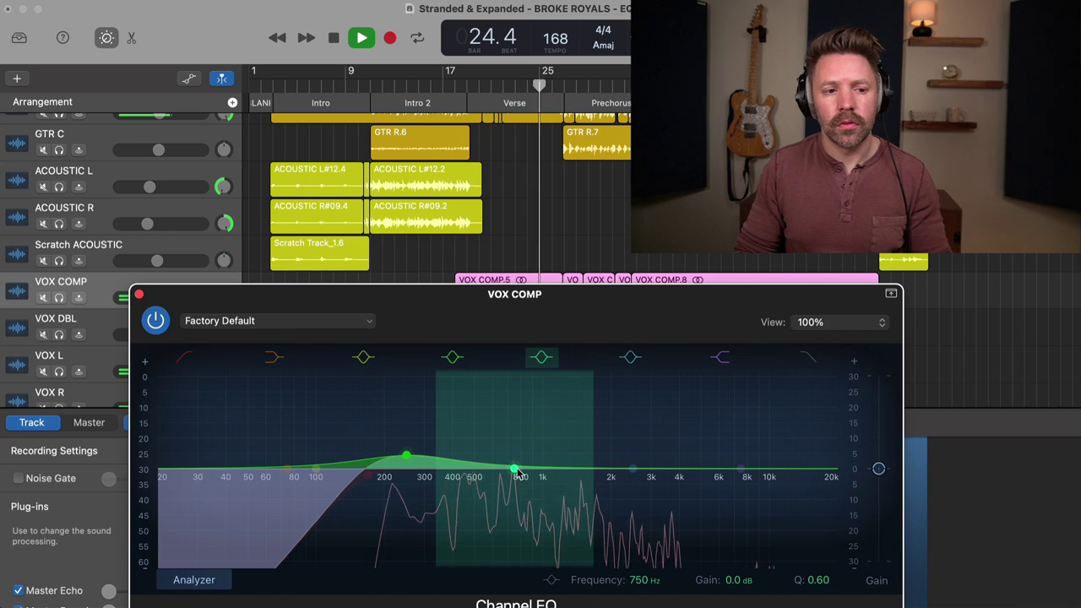
Cut the teal bell band by 2.6 dB at 835 Hz with Q 1.30, checking the vocal soloed and in the full mix
key("space")
key("s")
key("space")
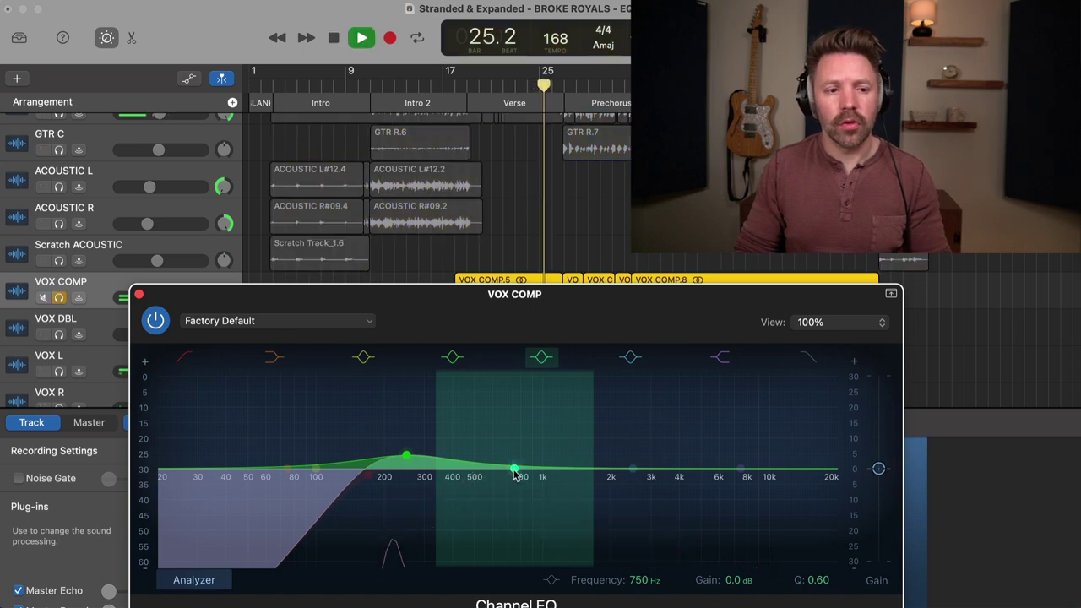
mouse_move(514, 469)
left_mouse_down()
mouse_move(563, 424)
mouse_move(514, 427)
mouse_move(567, 427)
mouse_move(562, 474)
mouse_move(497, 428)
mouse_move(531, 425)
mouse_move(533, 480)
left_mouse_up()
key("s")
key("space")
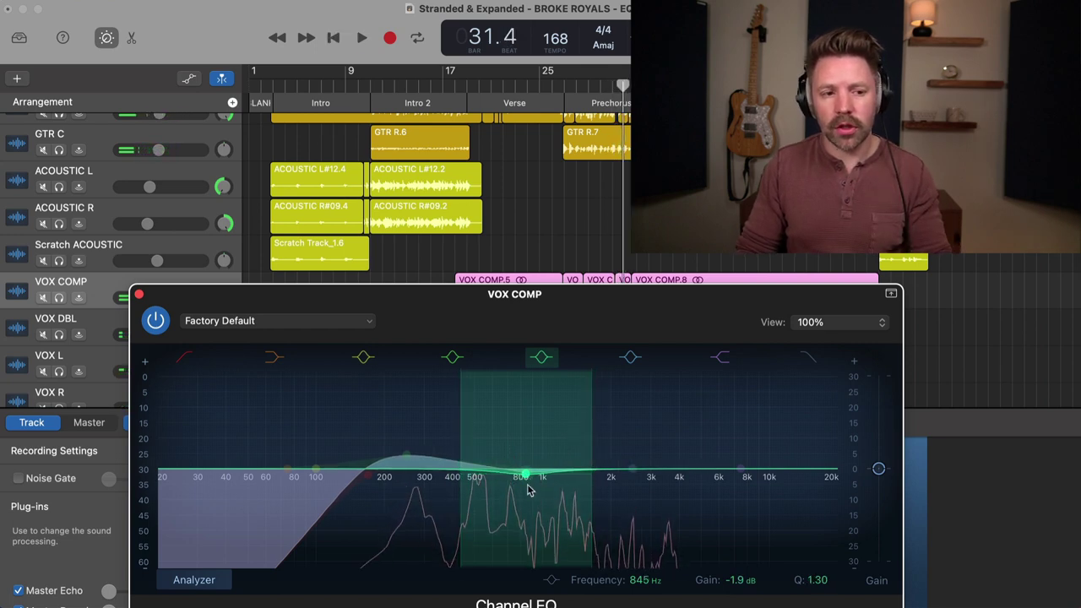
key("space")
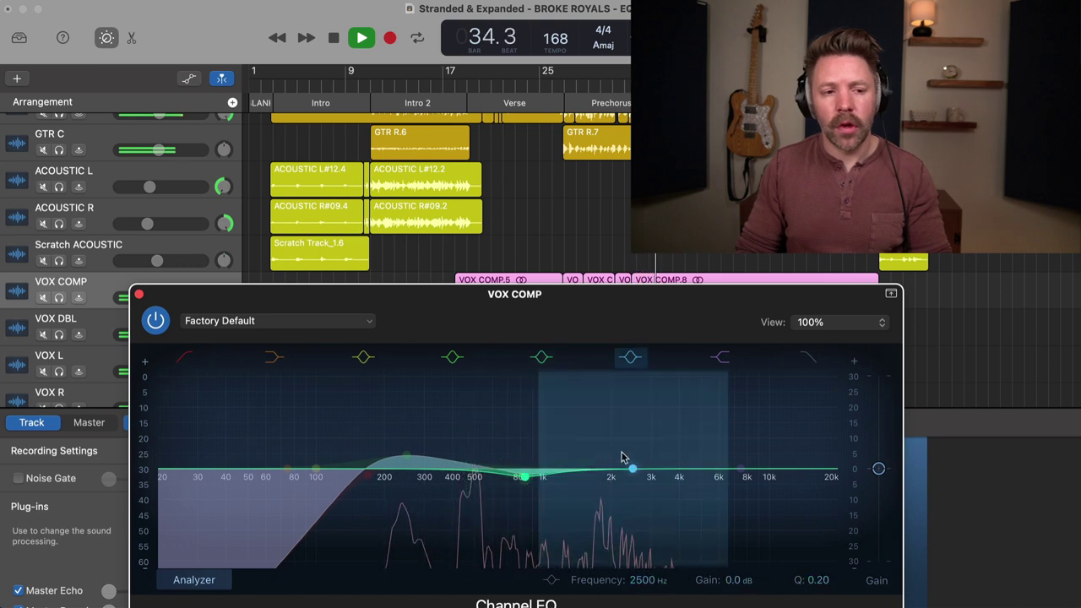
key("space")
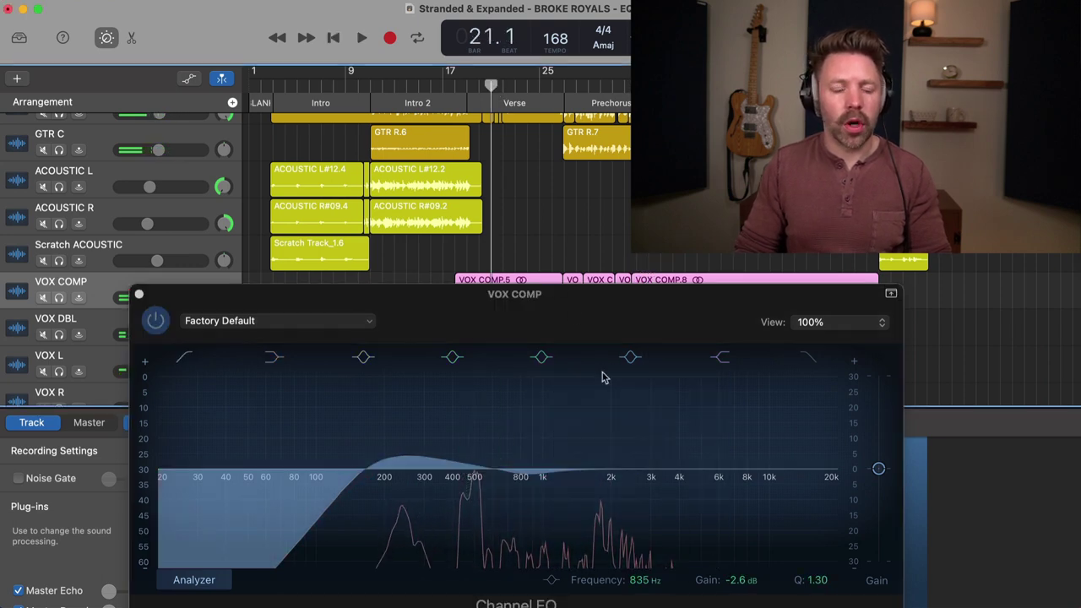
Boost the blue bell band to about +3.7 dB near 2840 Hz with Q 0.60 while listening to the full mix
key("space")
left_click_drag(639, 469, 647, 459)
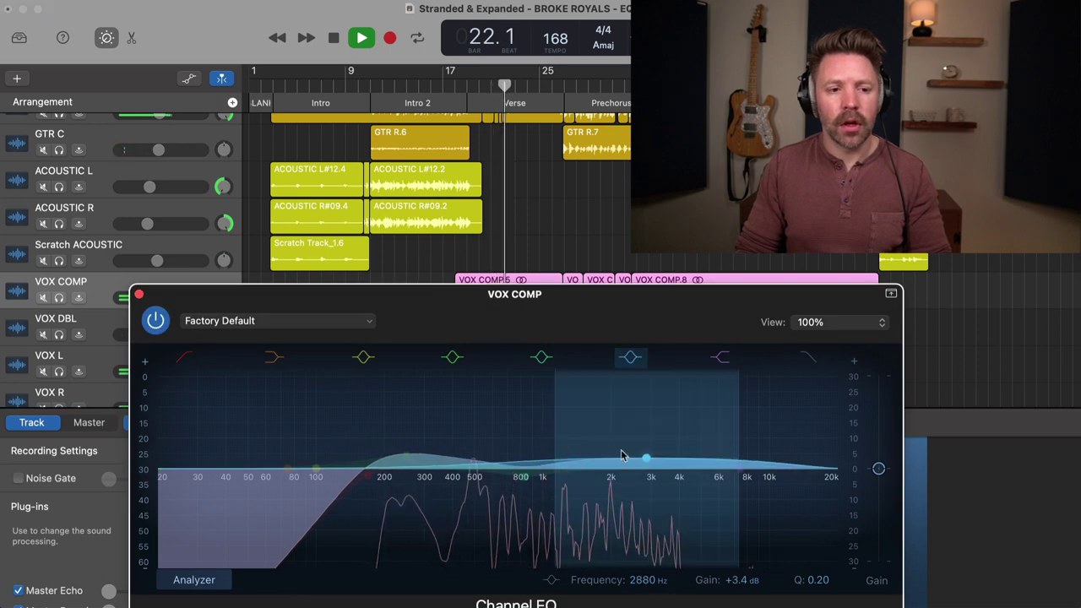
left_click_drag(555, 439, 579, 439)
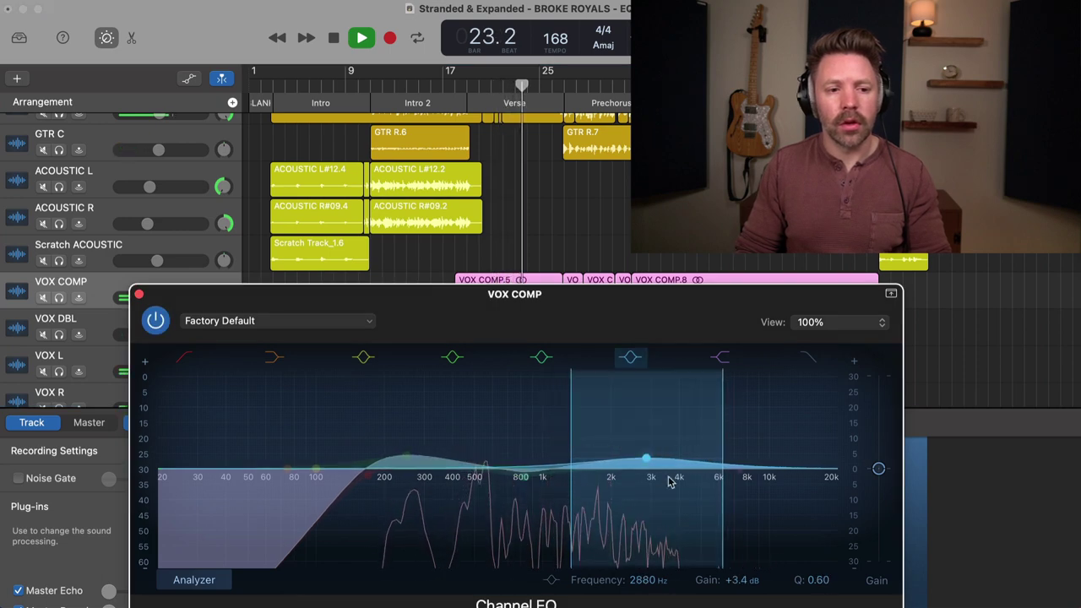
left_click_drag(702, 460, 645, 467)
key("space")
left_click(476, 76)
key("space")
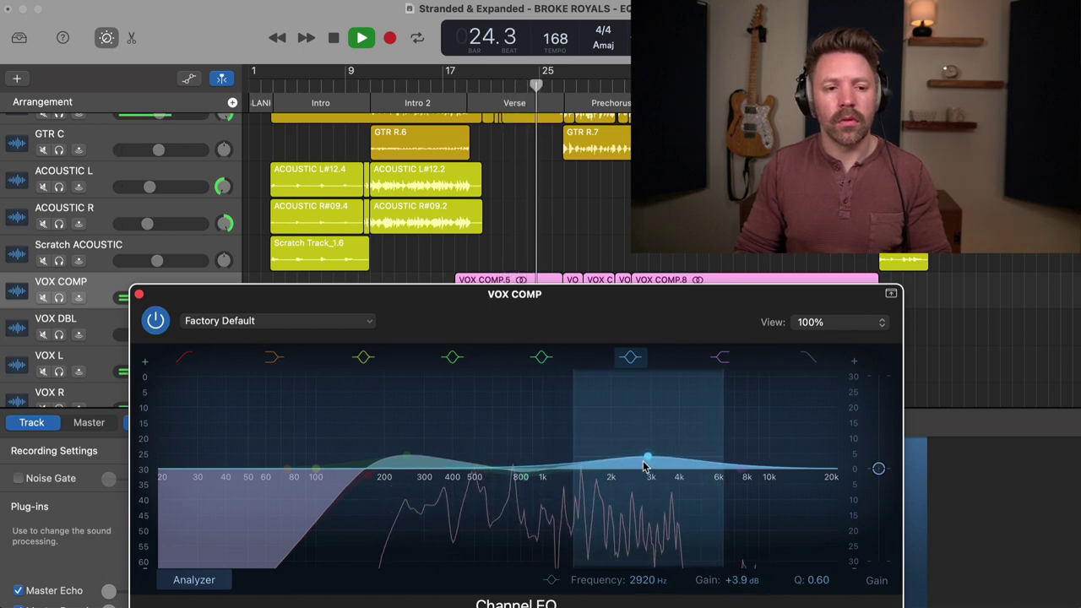
key("space")
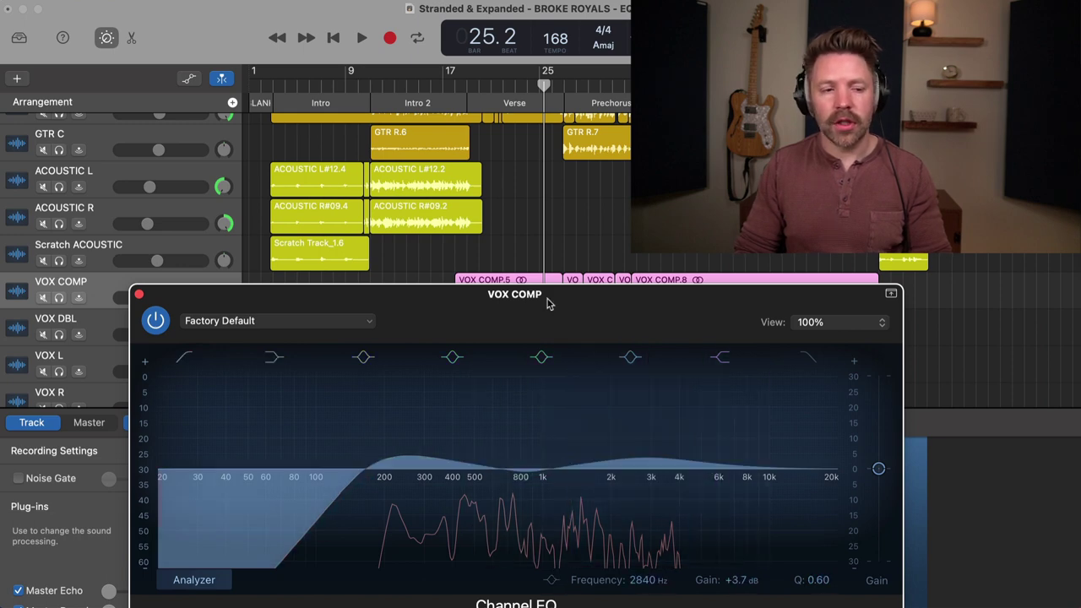
key("space")
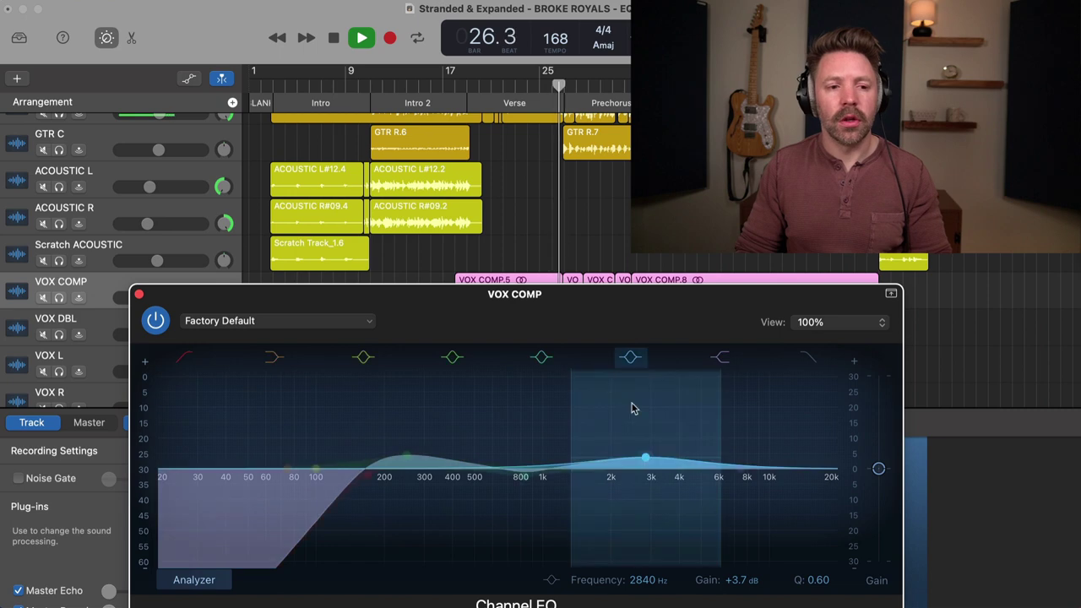
left_click_drag(642, 456, 640, 456)
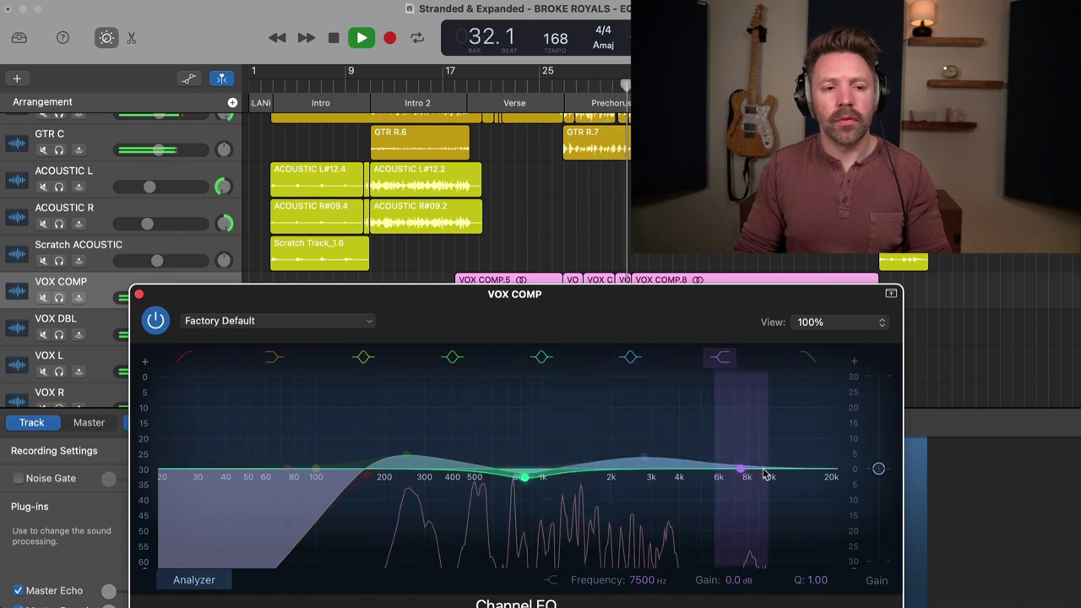
Raise the purple high shelf to +4.0 dB at 5450 Hz with Q 1.00, and replay the vocal in the mix
left_click_drag(767, 470, 741, 456)
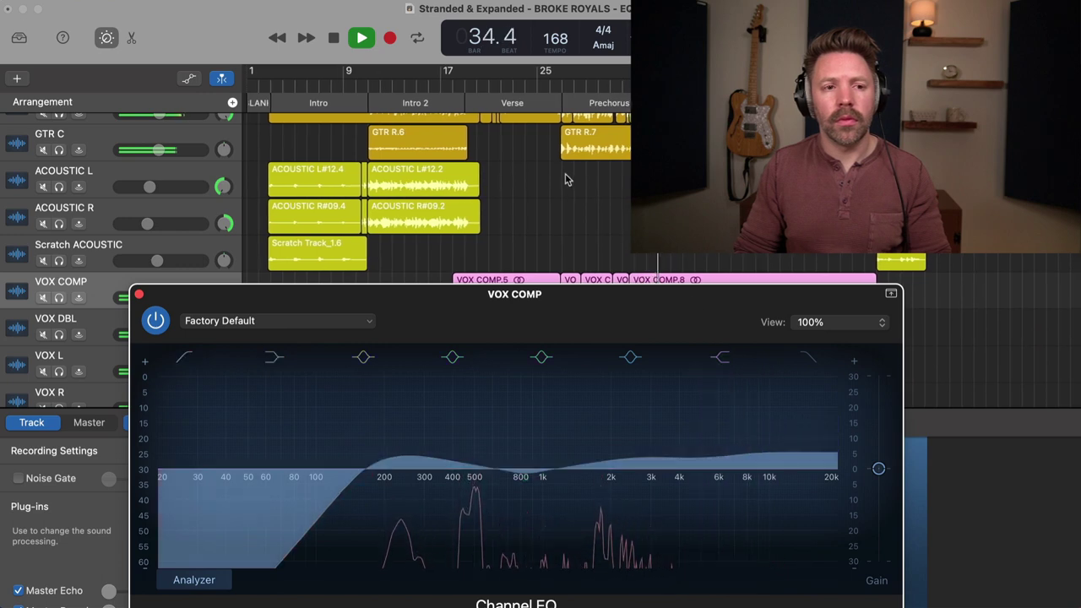
left_click(734, 462)
left_click_drag(736, 463, 708, 483)
key("space")
key("space")
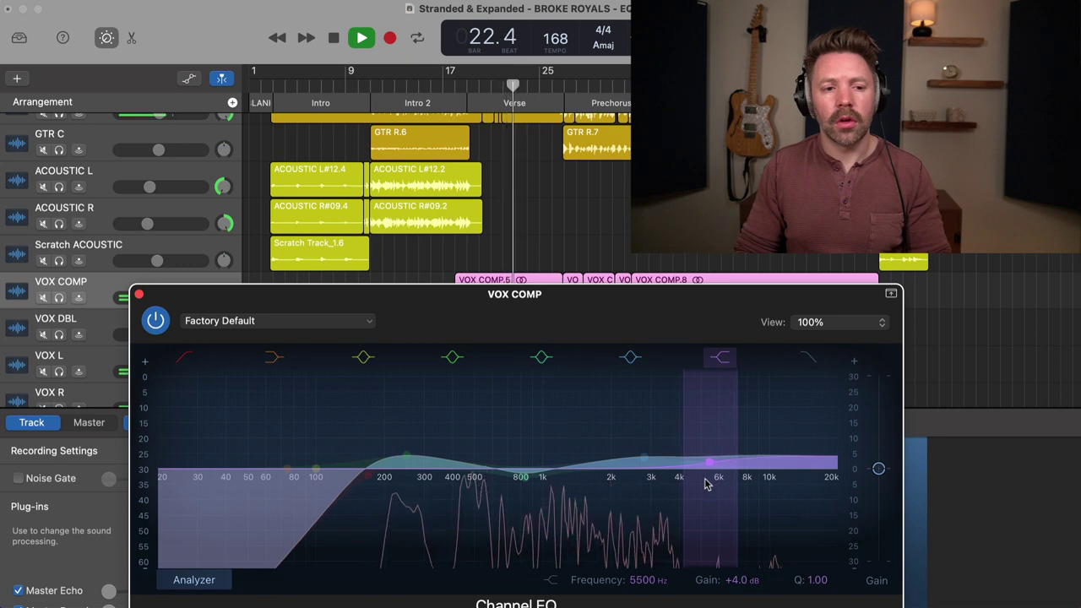
Compare VOX COMP in the mix with its EQ bypassed and on, and lower the EQ's output gain slightly below 0 dB
left_click(156, 321)
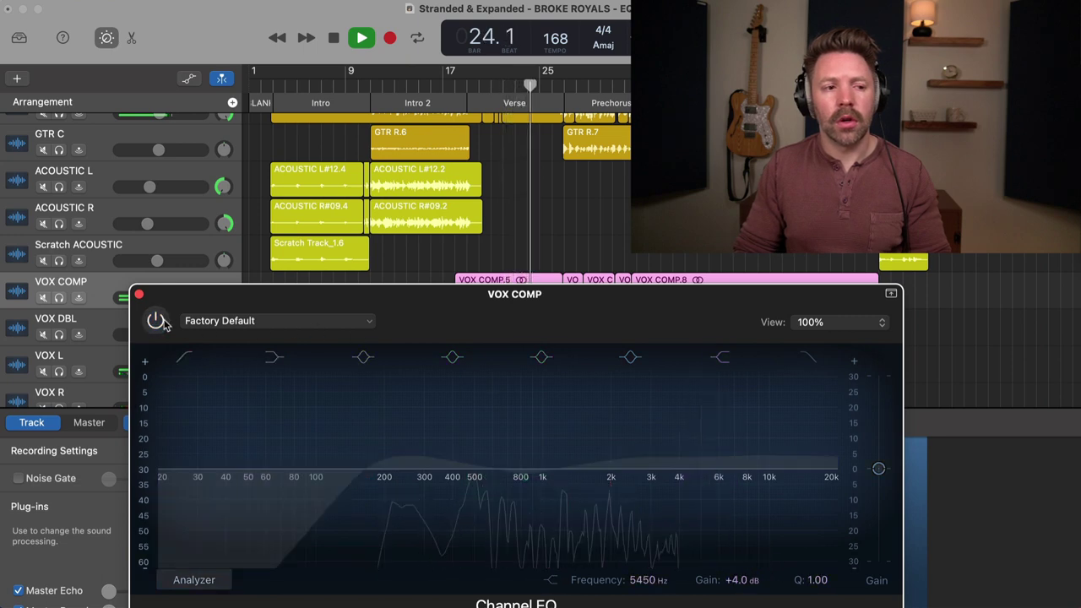
left_click(156, 321)
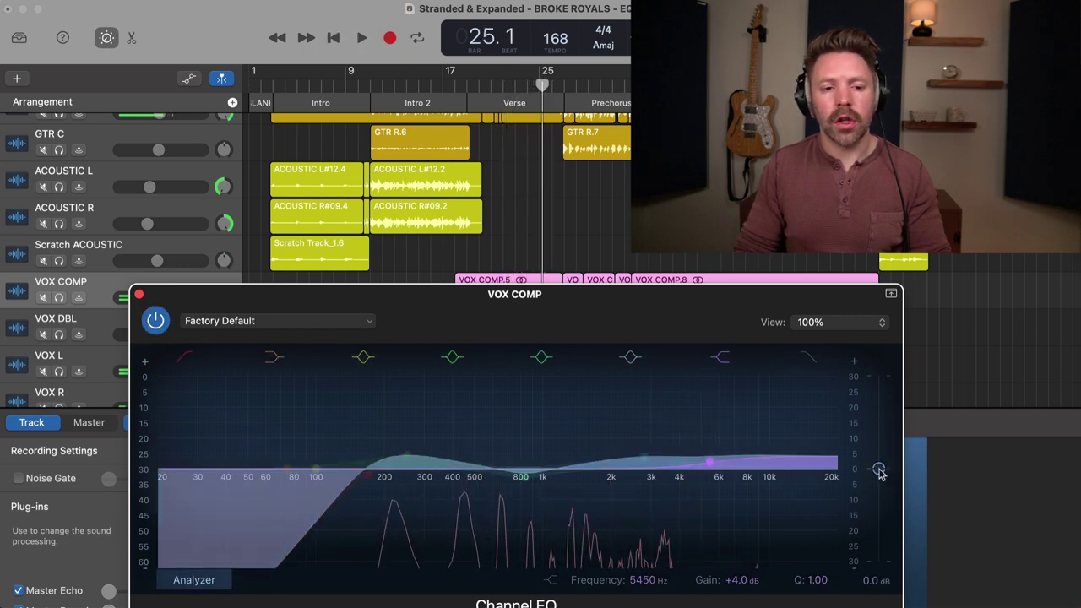
key("space")
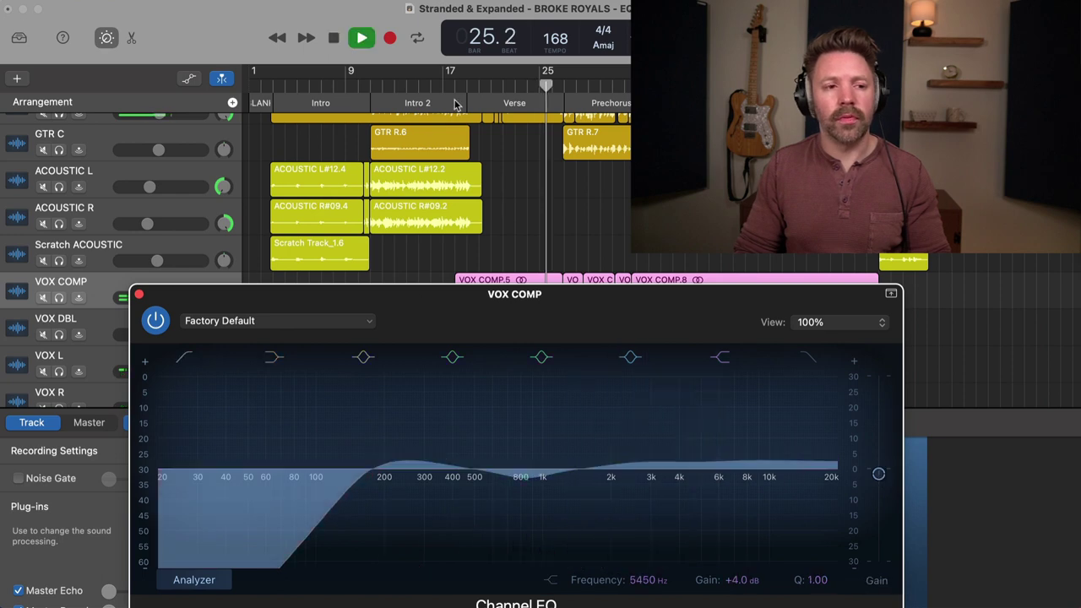
Replay the full mix from bar 19 and compare VOX COMP with its EQ bypassed and on
left_click(476, 86)
left_click(157, 322)
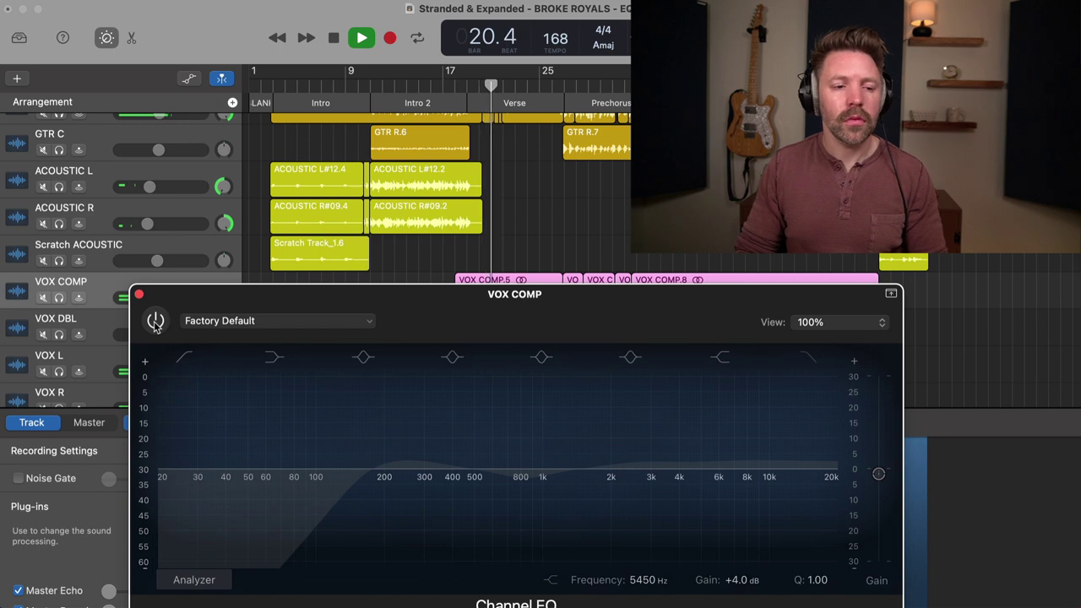
left_click(155, 322)
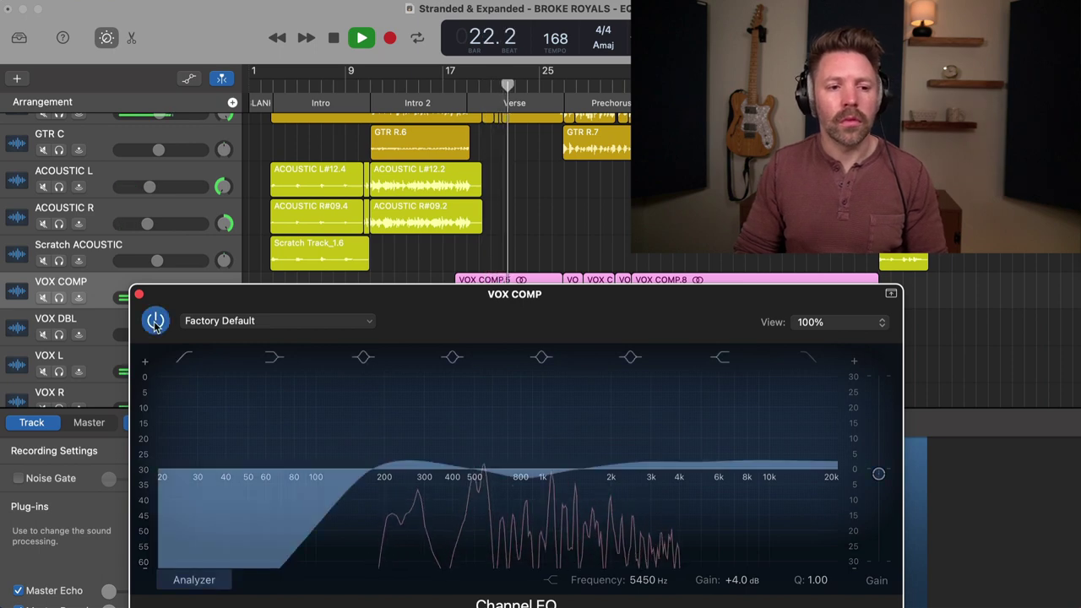
Solo VOX COMP and compare it with the EQ bypassed and on, restarting playback from bar 19
left_click(156, 322)
key("s")
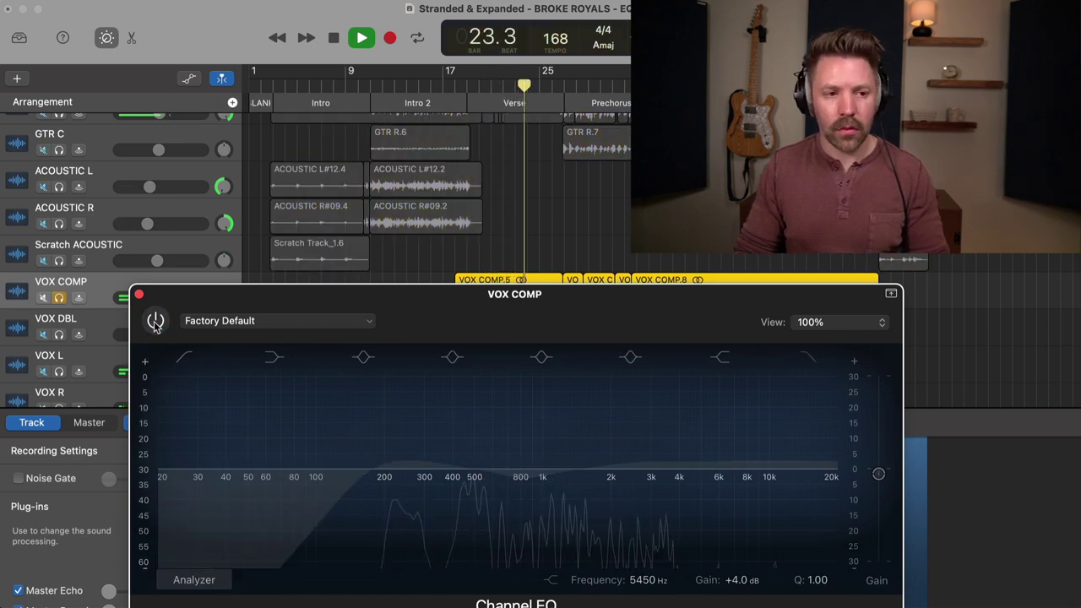
left_click(156, 322)
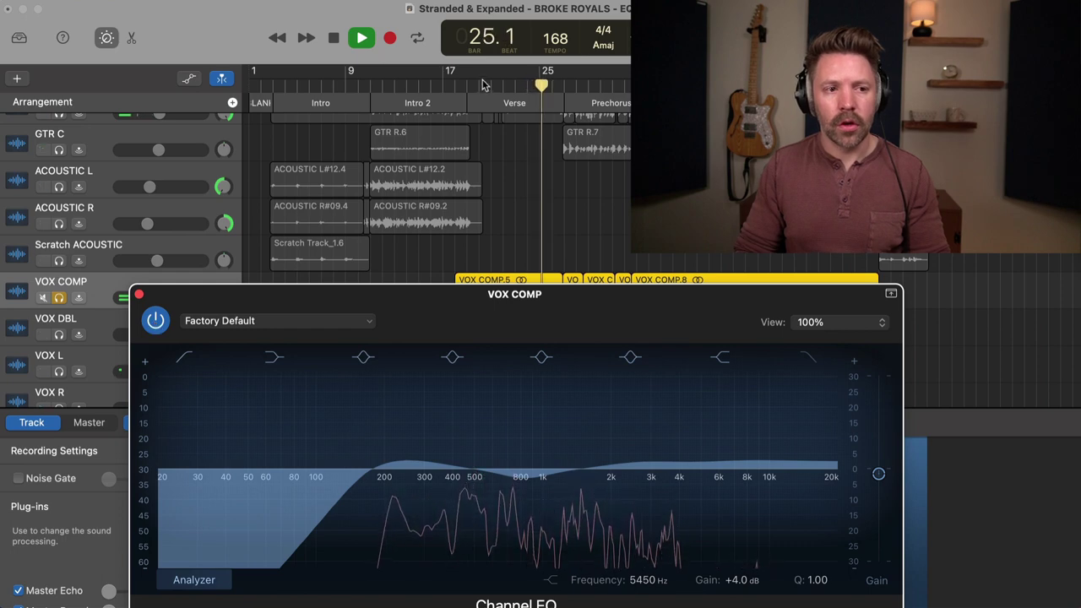
key("space")
left_click(155, 322)
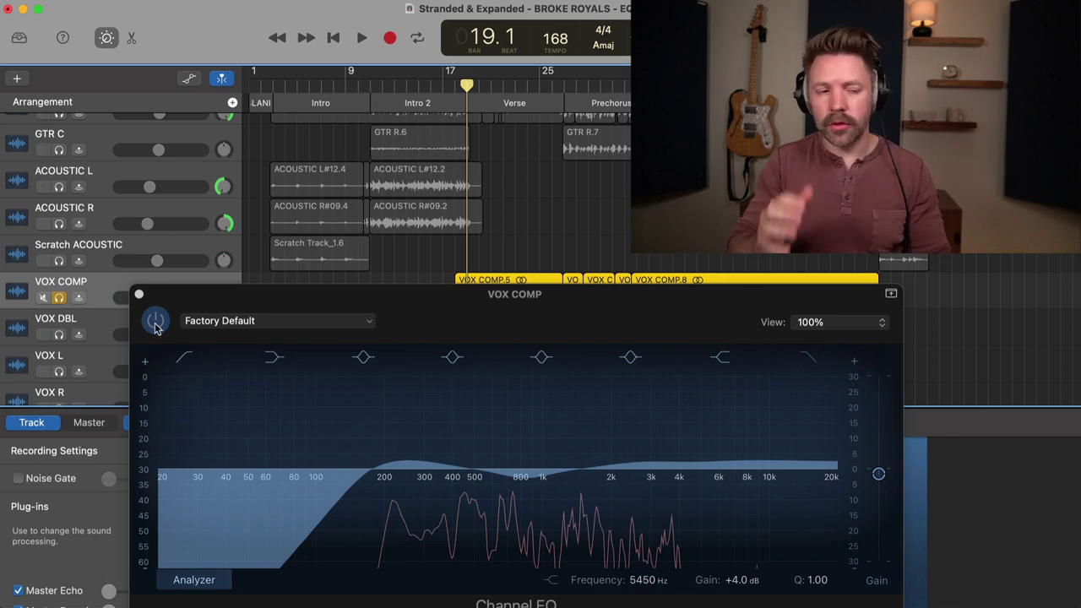
key("space")
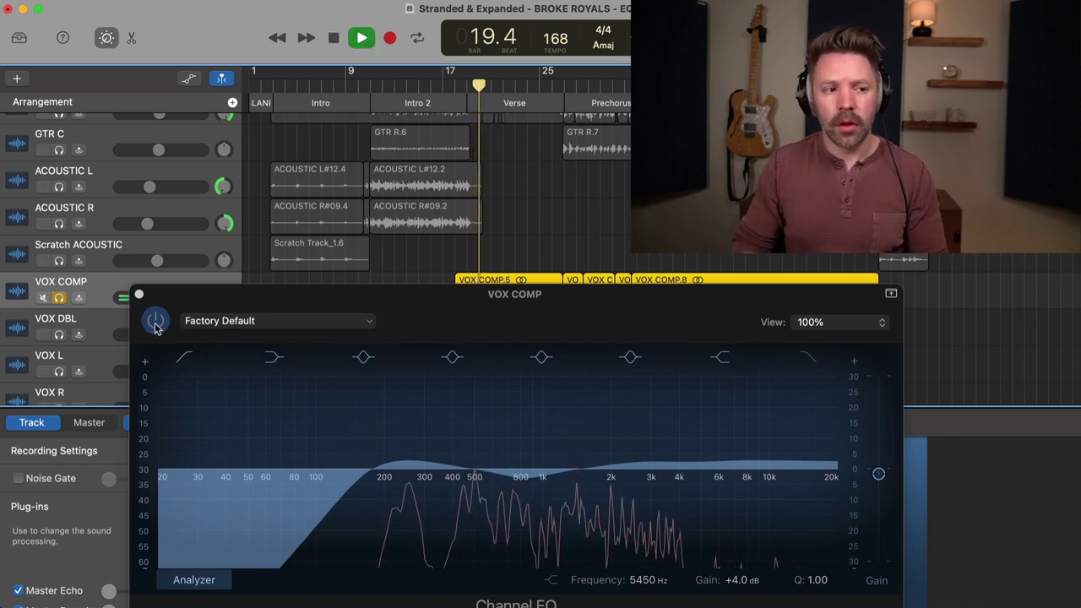
left_click(155, 323)
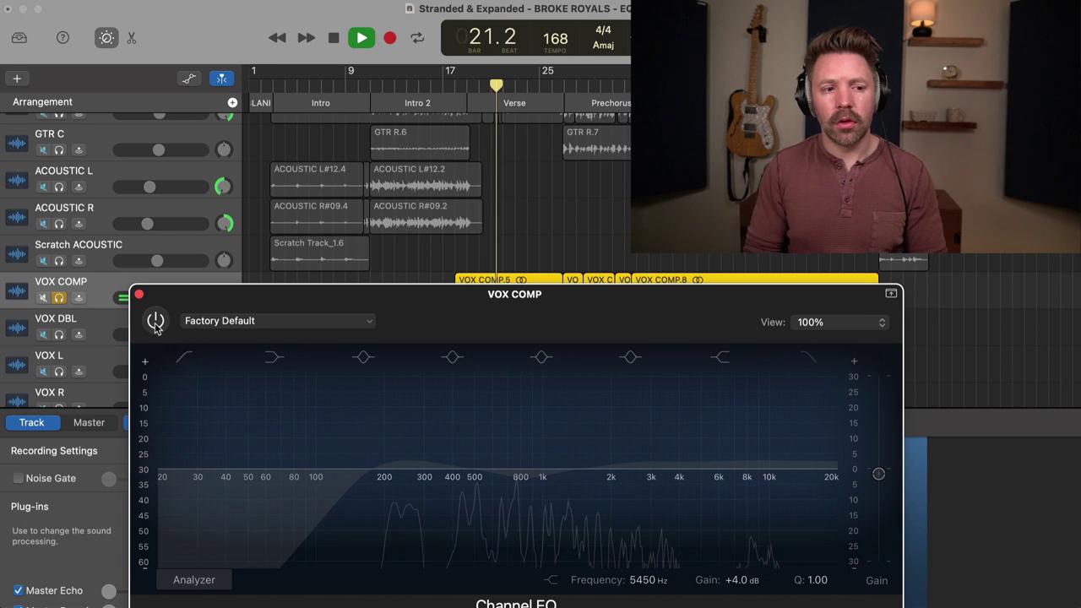
left_click(155, 323)
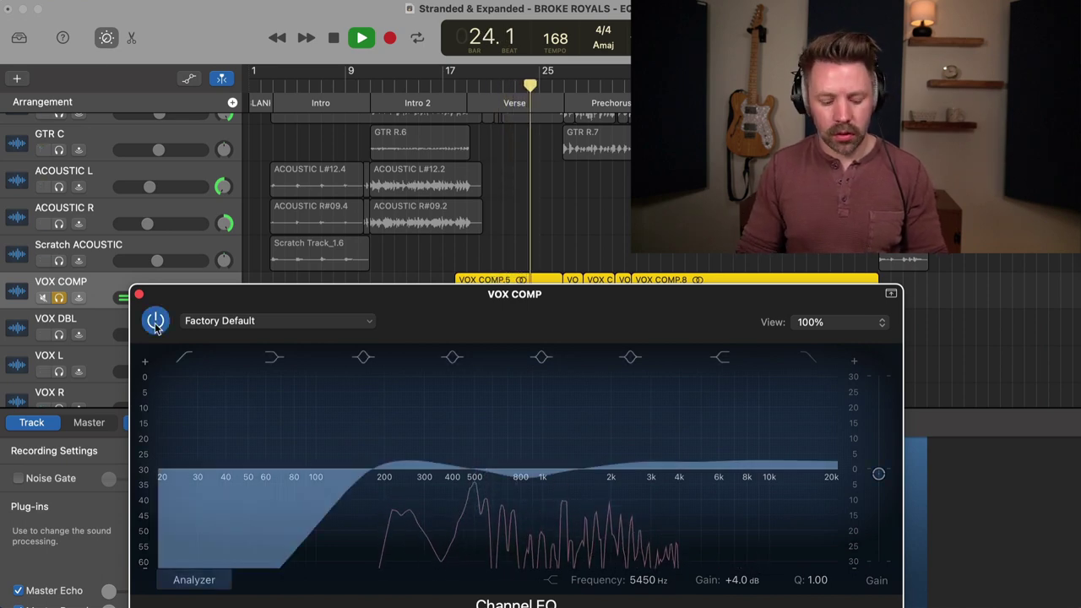
Unsolo VOX COMP, stop playback and close its Channel EQ window
key("s")
key("space")
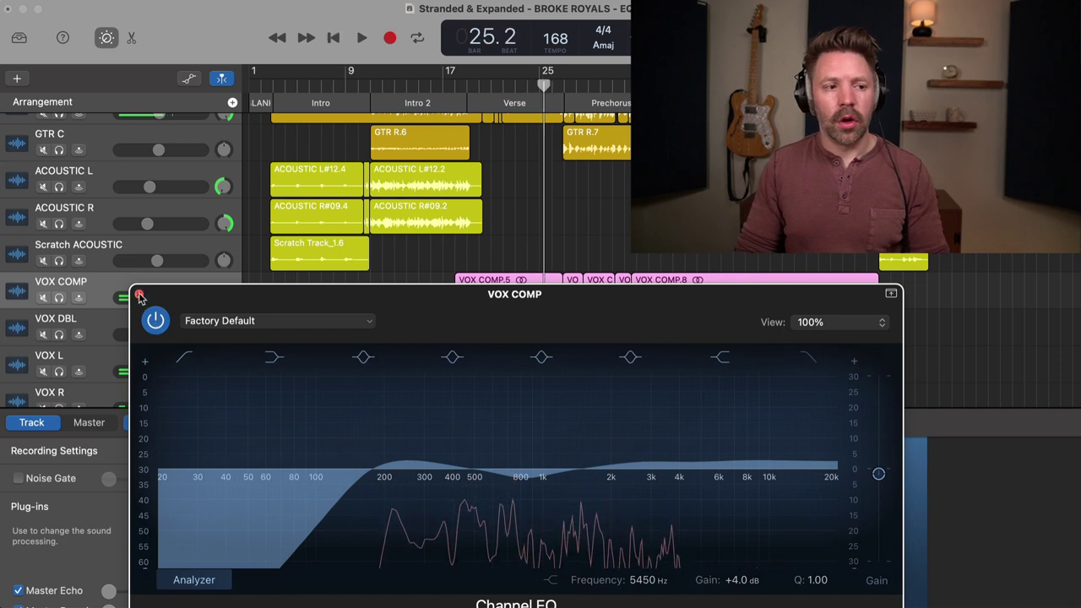
left_click(139, 294)
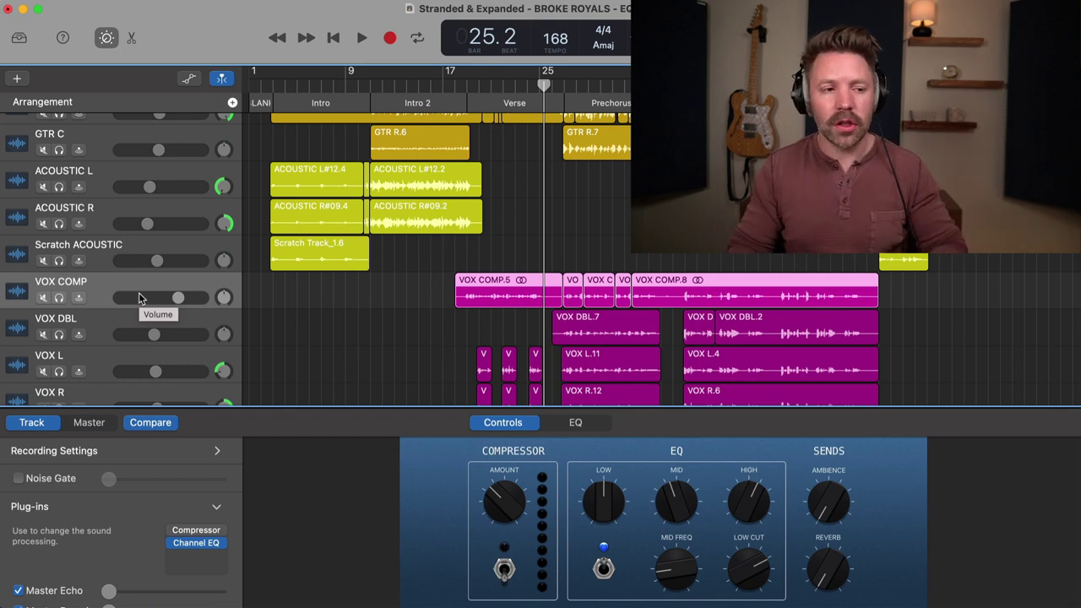
Place the playhead just before the Prechorus, solo VOX DBL instead of VOX COMP, and open its Channel EQ
scroll(519, 239, "down", 5)
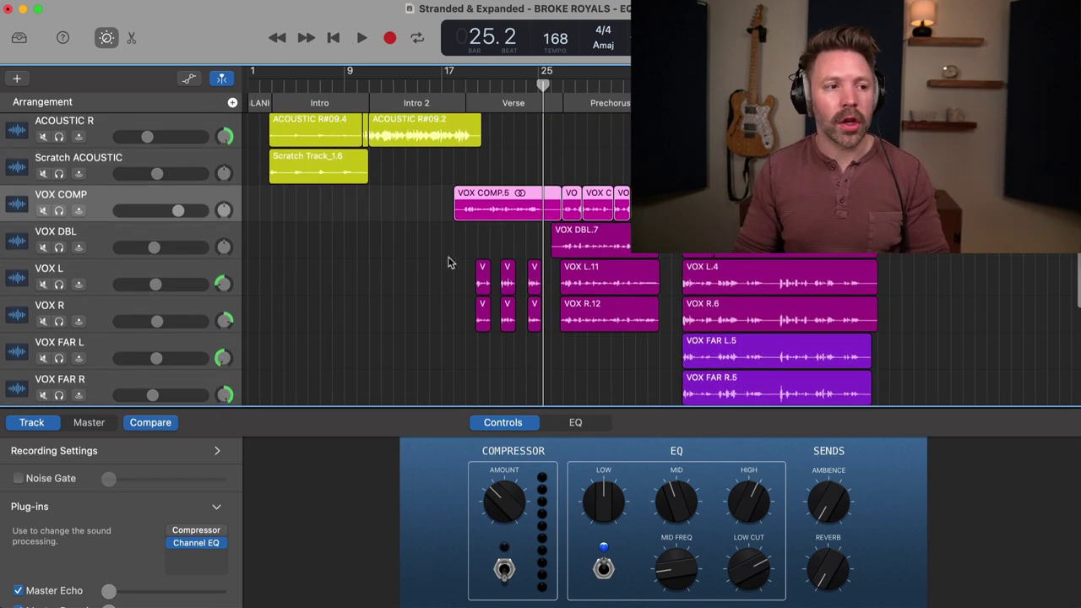
scroll(435, 252, "right", 3)
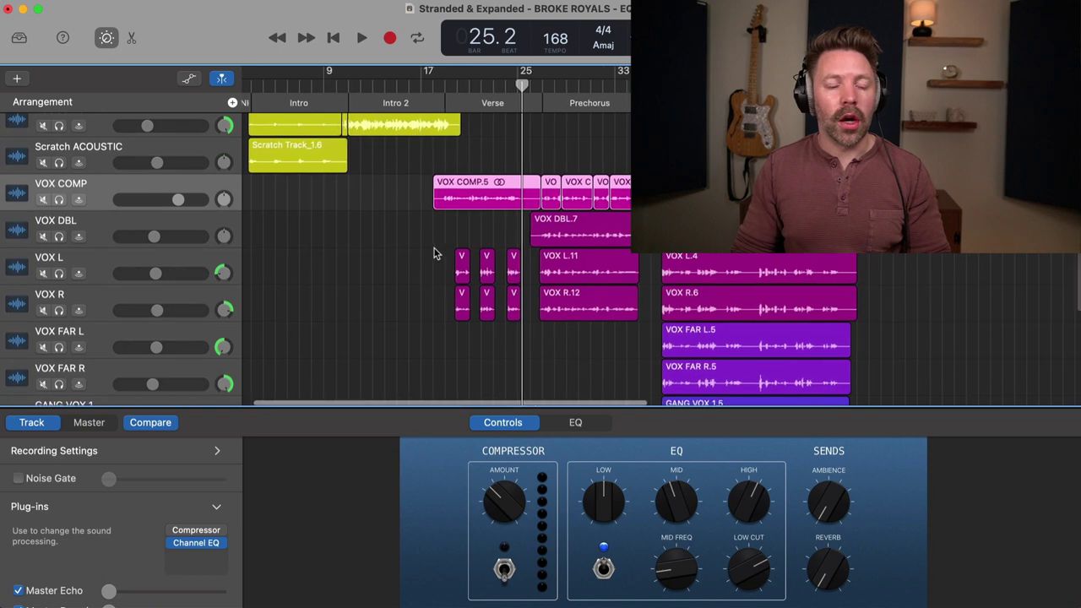
left_click(524, 93)
scroll(532, 161, "down", 1)
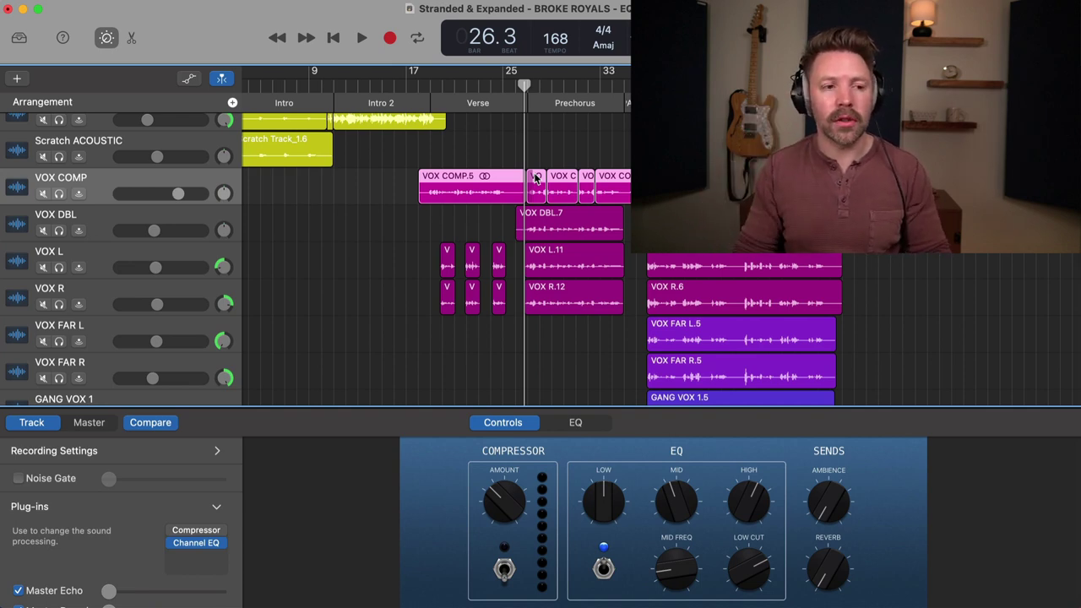
key("s")
left_click(95, 226)
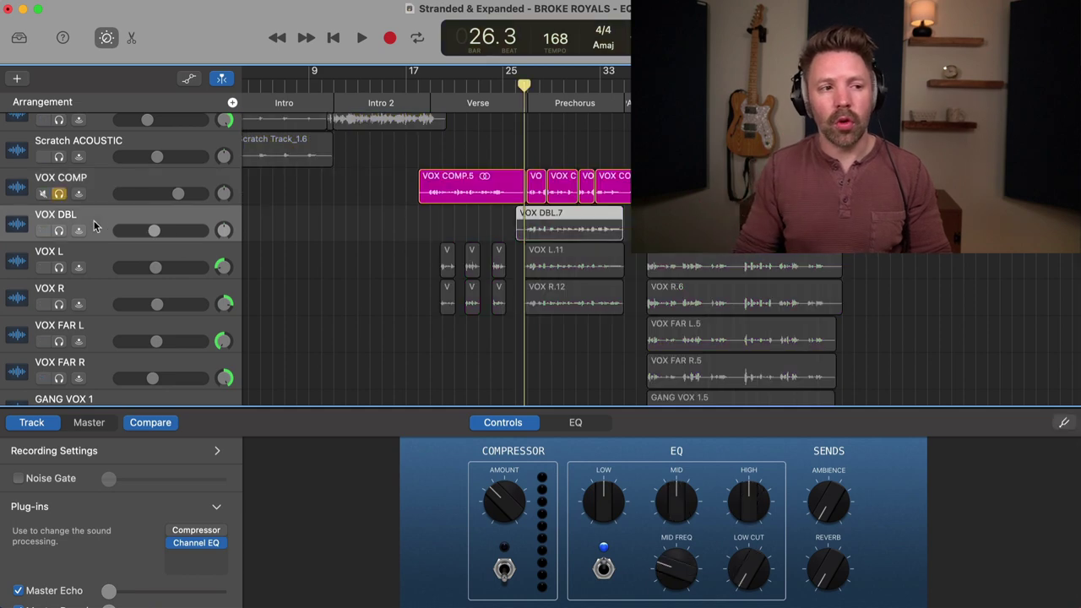
left_click(58, 195)
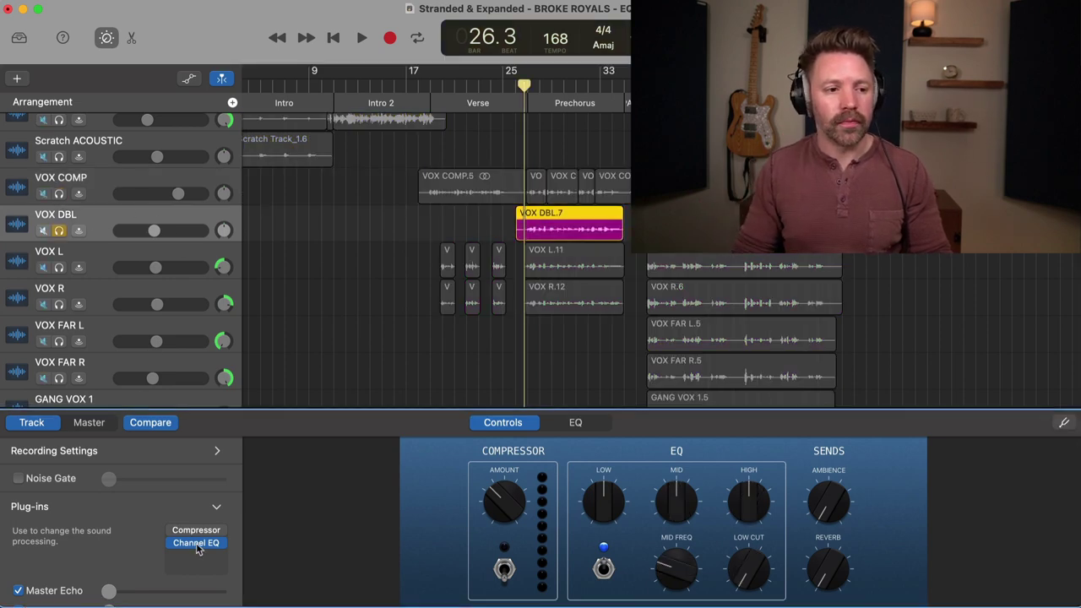
mouse_move(199, 549)
left_click_drag(623, 299, 419, 289)
Play the soloed VOX DBL and enable the EQ's low cut, raising its frequency to between 100 and 200 Hz
key("space")
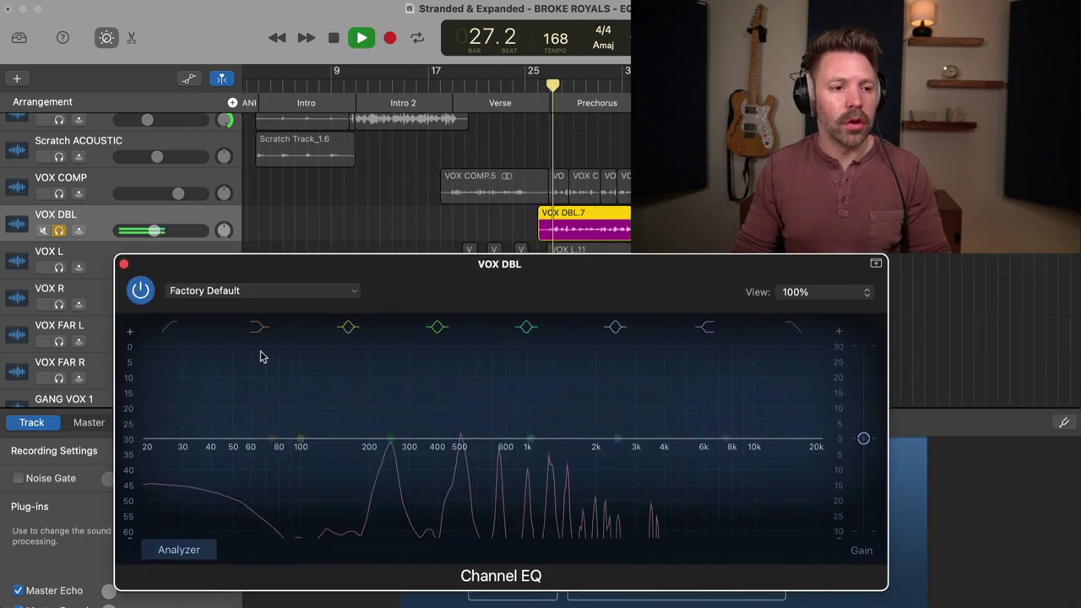
left_click(167, 329)
left_click_drag(154, 461, 342, 455)
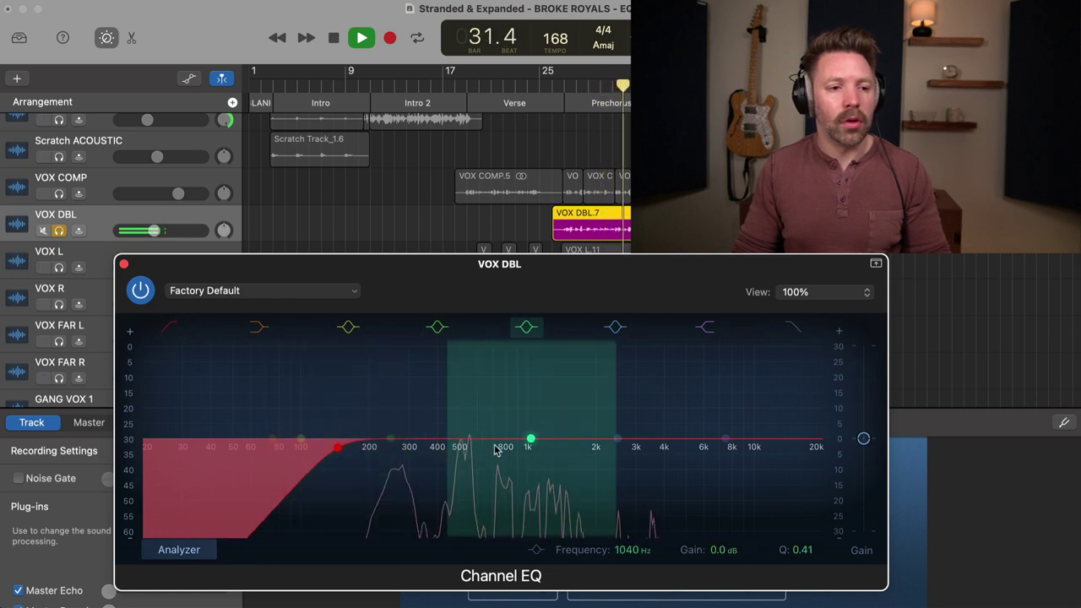
key("space")
Cut the teal bell of VOX DBL to -3.8 dB at 525 Hz with Q 1.10, replaying the Prechorus
left_click_drag(530, 440, 448, 438)
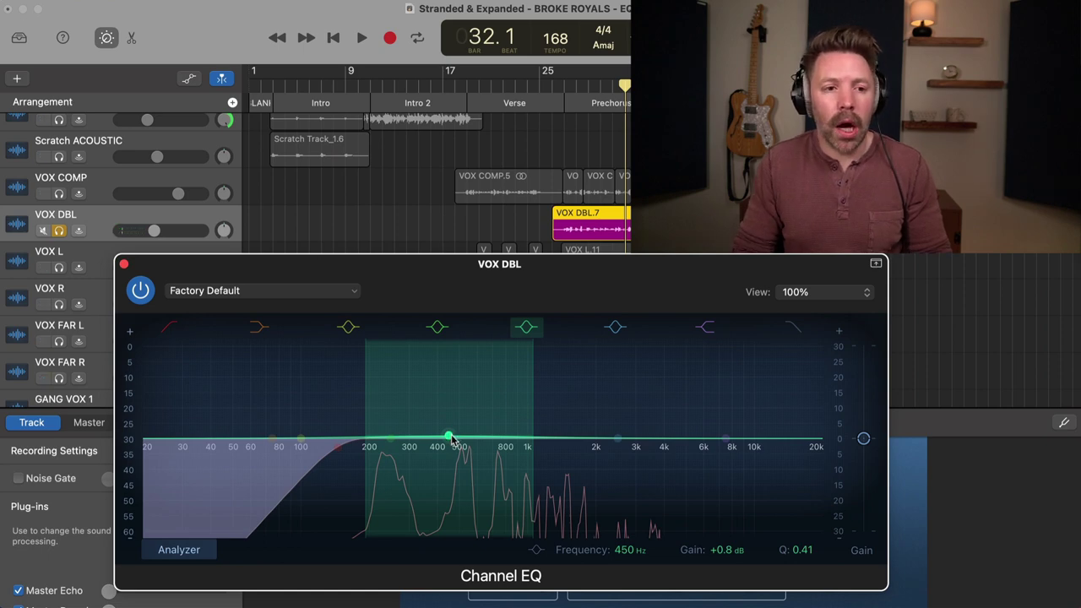
left_click_drag(450, 439, 471, 448)
key("space")
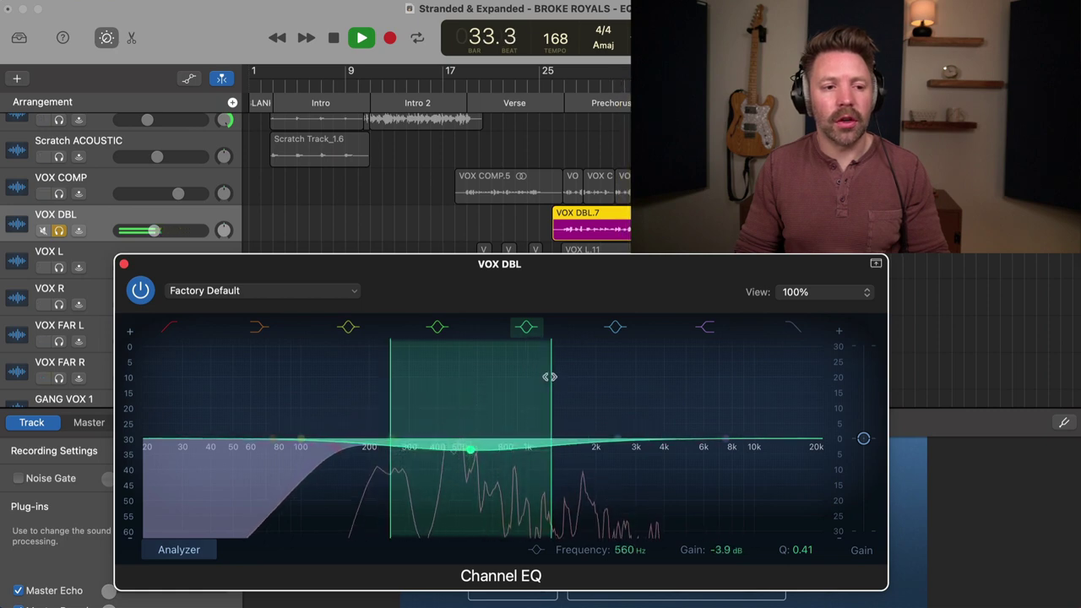
left_click_drag(549, 377, 539, 378)
key("space")
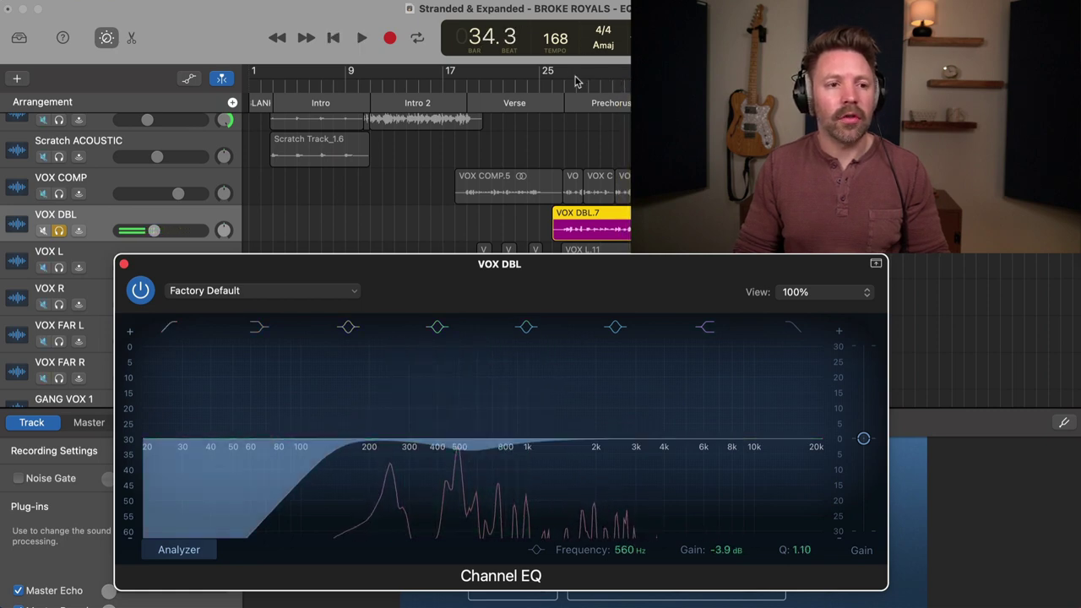
left_click(582, 82)
key("space")
left_click_drag(466, 447, 460, 452)
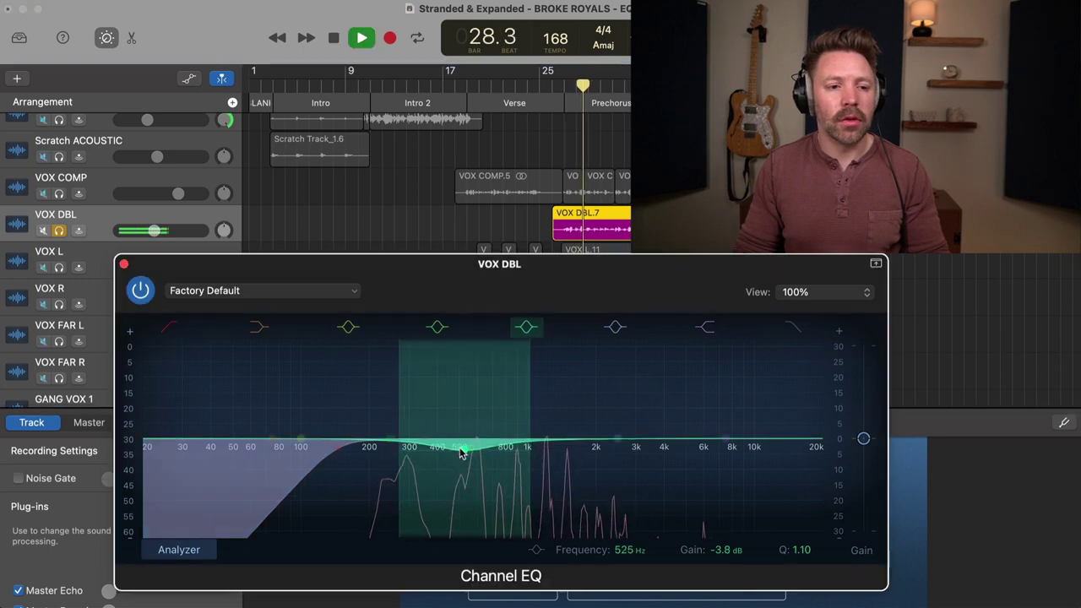
Boost the blue bell to +3.6 dB at 3040 Hz with Q 0.60, listening to VOX DBL in the mix from bar 27
left_click_drag(622, 437, 648, 415)
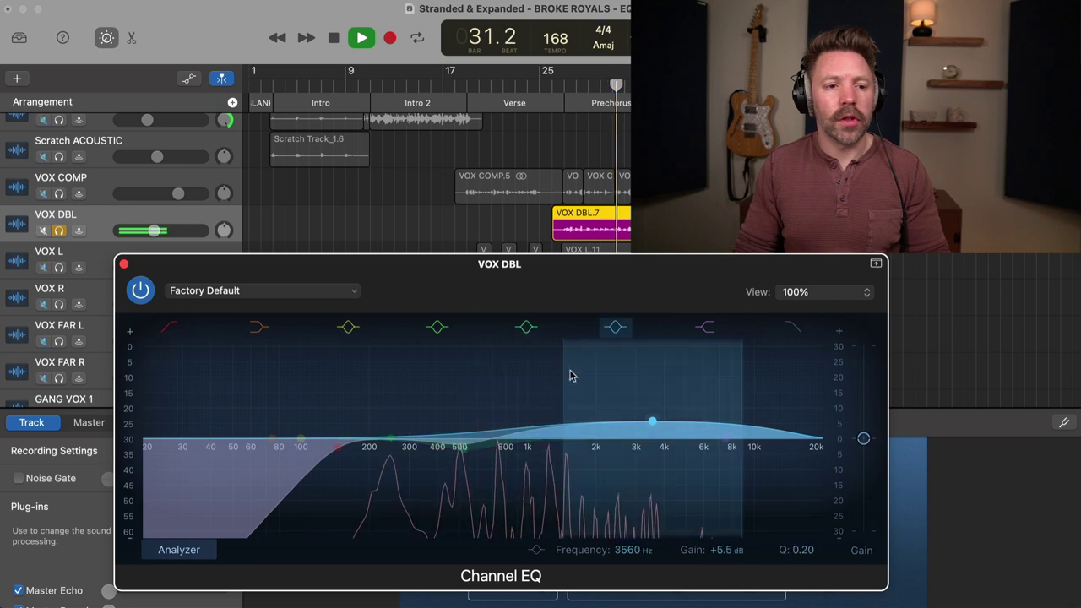
left_click(571, 107)
key("space")
left_click(565, 88)
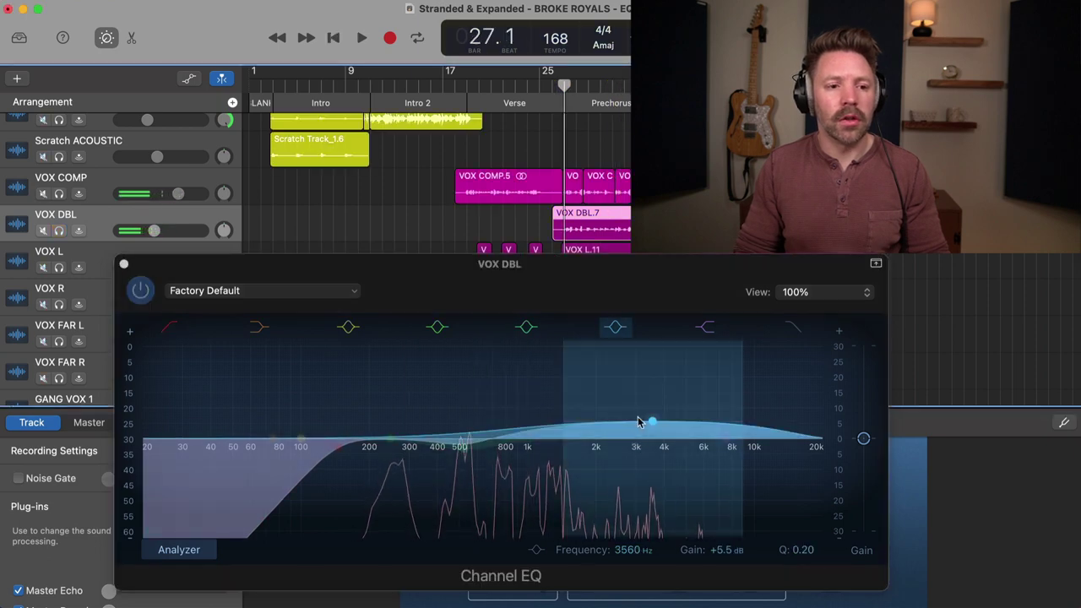
left_click_drag(741, 389, 724, 391)
key("space")
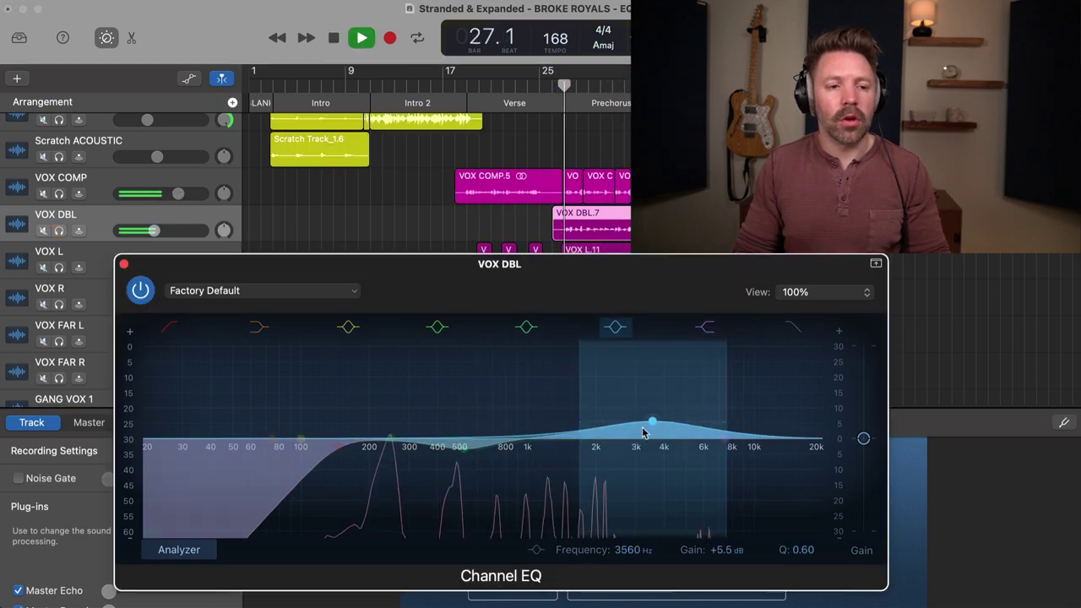
mouse_move(651, 422)
left_mouse_down()
mouse_move(572, 376)
mouse_move(672, 348)
mouse_move(635, 340)
mouse_move(663, 346)
mouse_move(662, 362)
mouse_move(673, 355)
mouse_move(622, 364)
mouse_move(637, 362)
mouse_move(641, 434)
left_mouse_up()
key("space")
key("space")
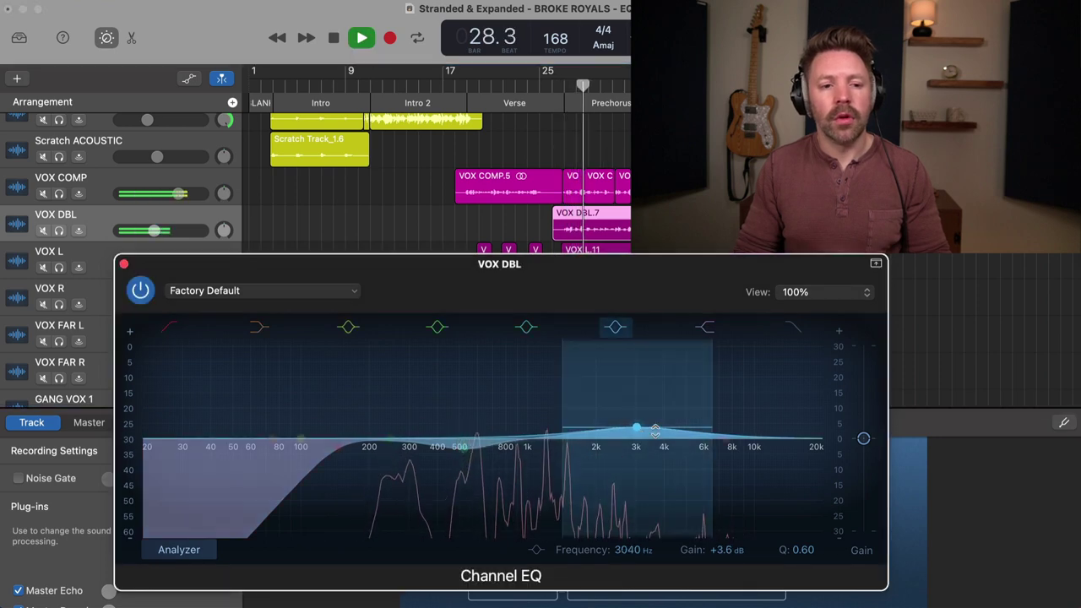
Solo VOX DBL, compare it with the EQ bypassed and on, and stop playback
key("s")
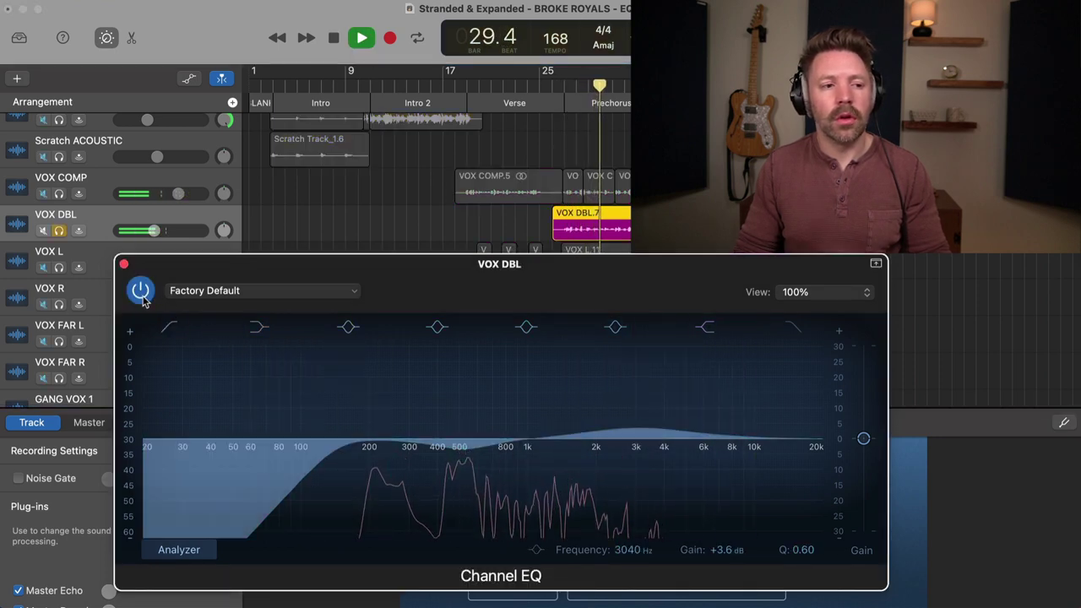
left_click(140, 289)
left_click(140, 289)
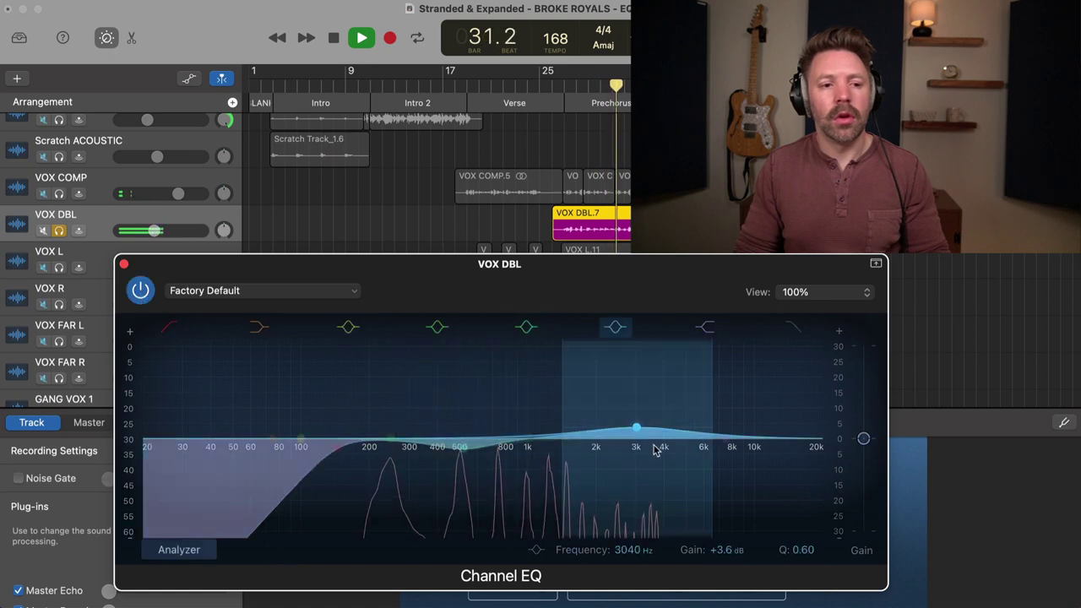
key("space")
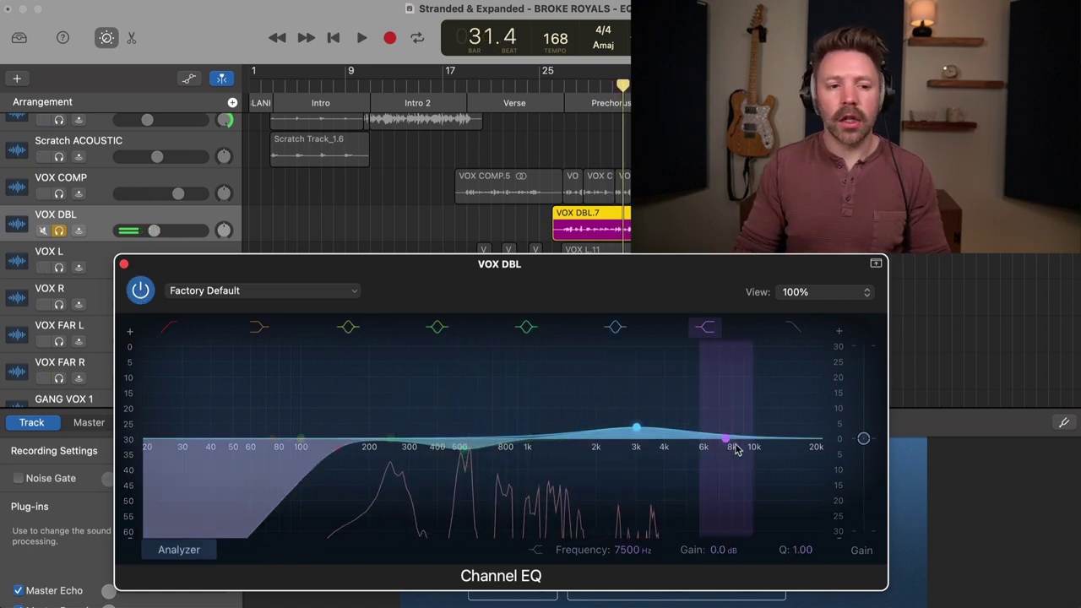
Lower the purple high shelf of VOX DBL to -6.4 dB at 7700 Hz with Q 1.00 and resume playback
left_click_drag(743, 451, 747, 470)
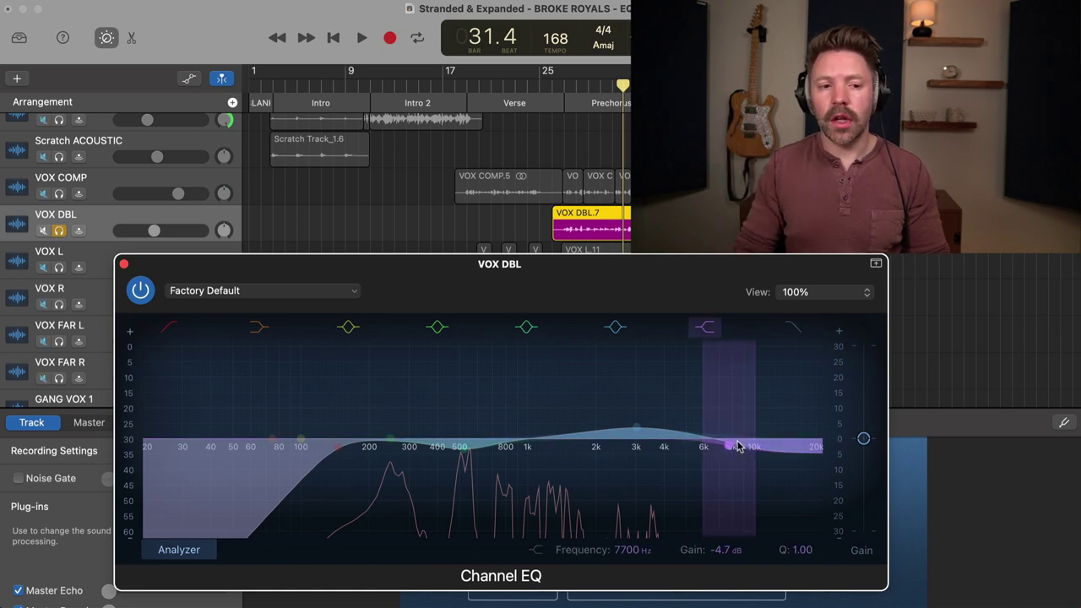
key("space")
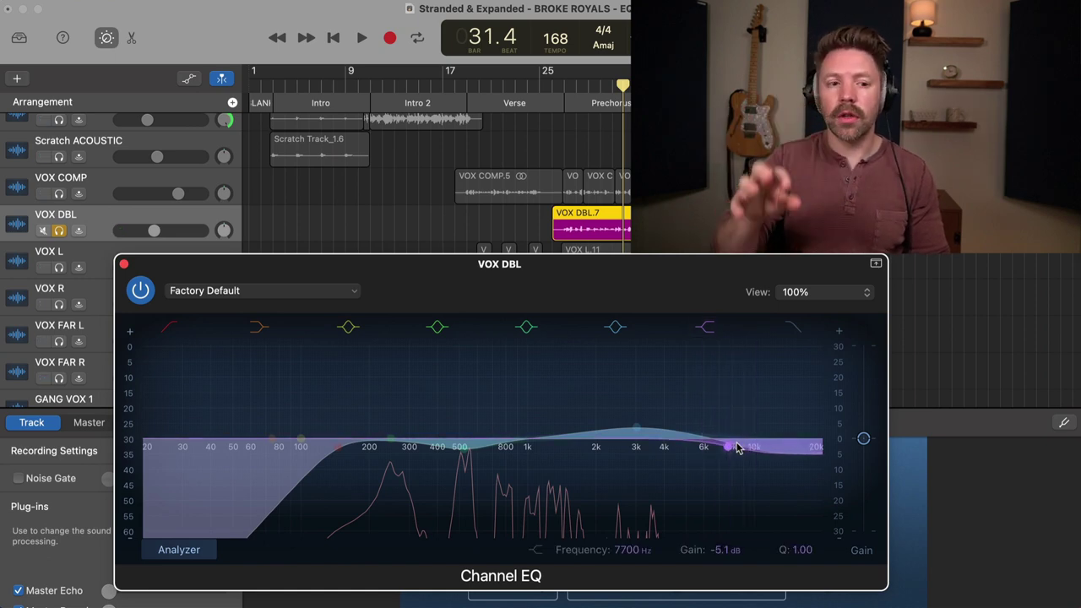
left_click_drag(737, 448, 736, 454)
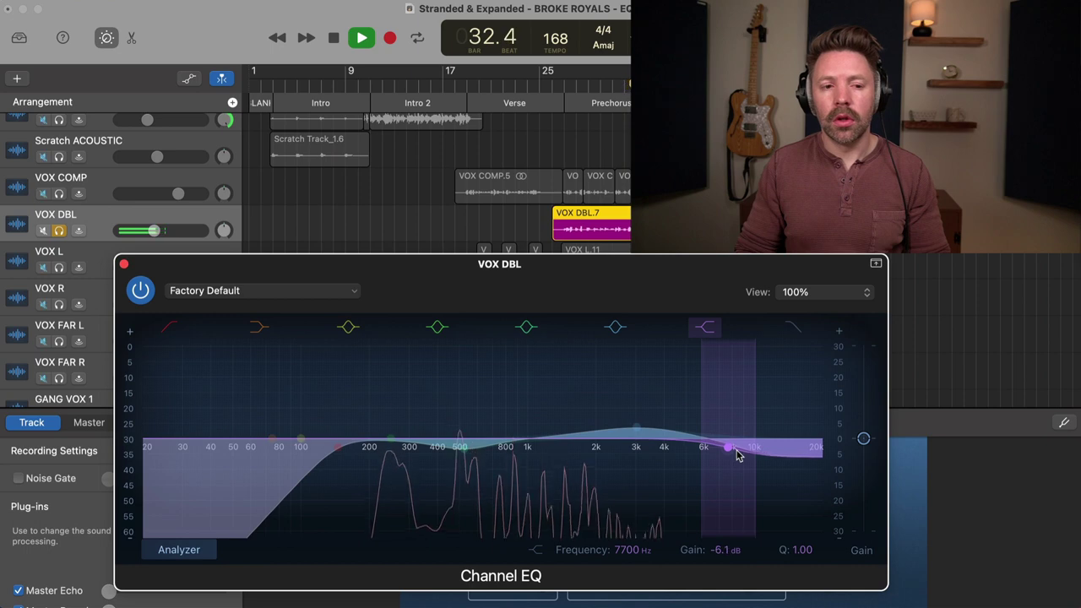
Compare VOX DBL with only the high shelf bypassed and on, restarting playback from the start of the Prechorus
left_click(701, 330)
left_click(701, 331)
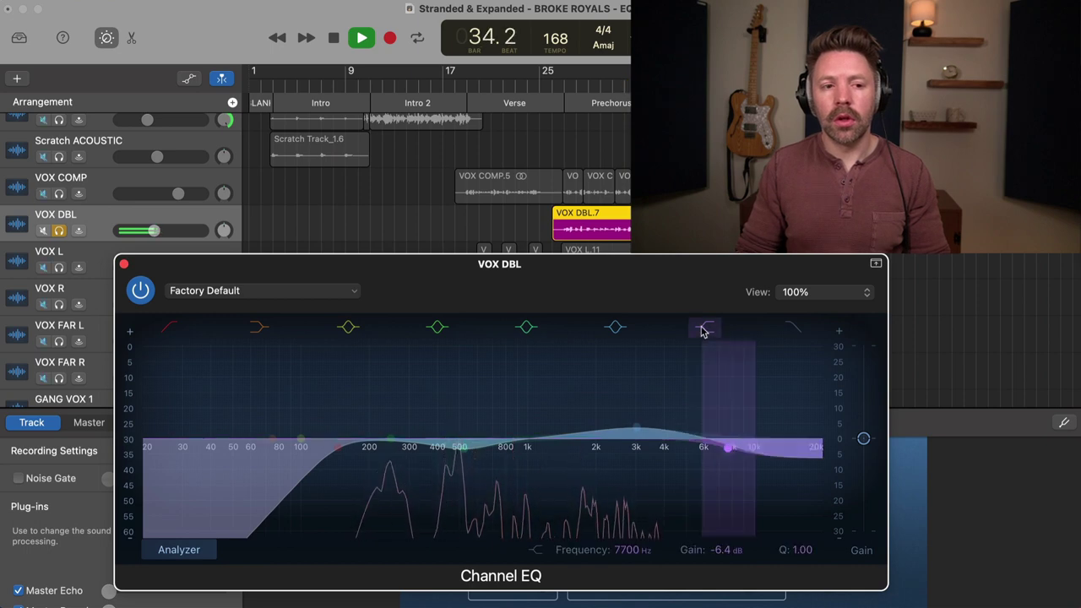
left_click(567, 85)
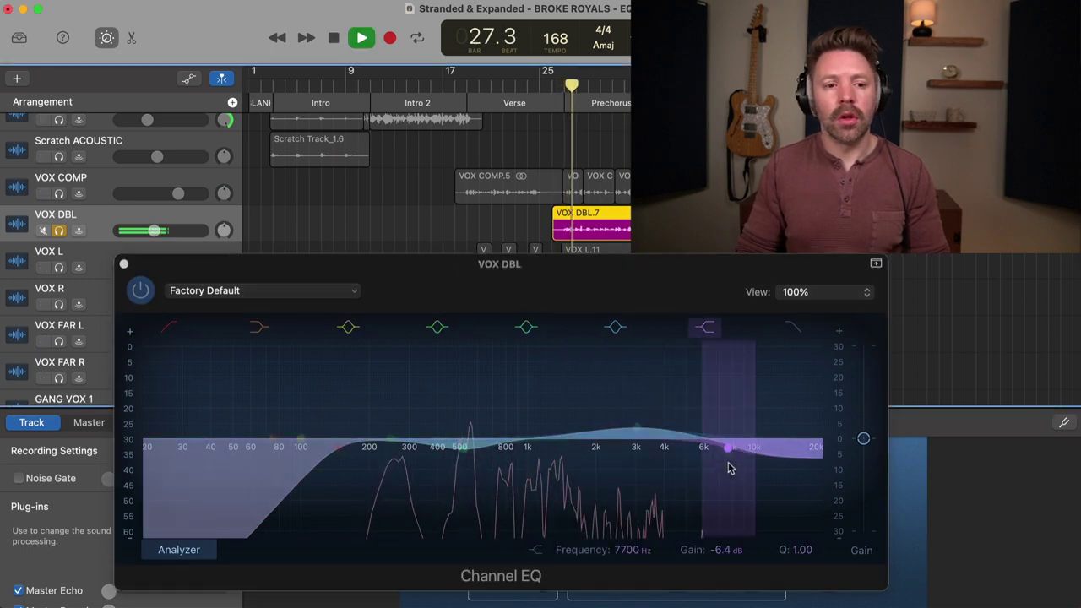
left_click(707, 326)
left_click(707, 330)
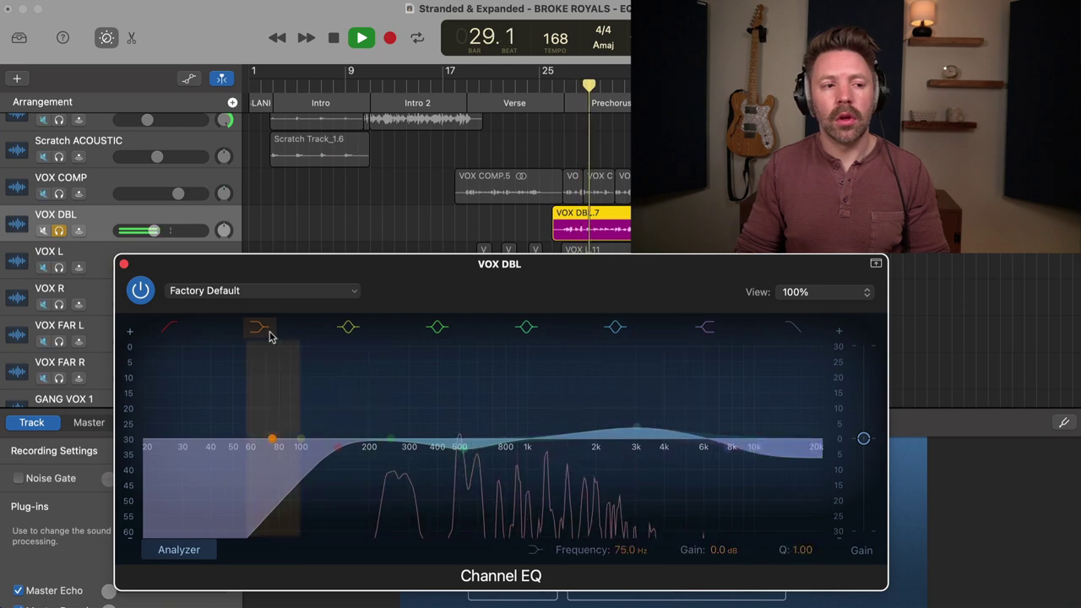
Close the EQ, listen to VOX DBL unsoloed in the mix, and reopen its Channel EQ
left_click(122, 265)
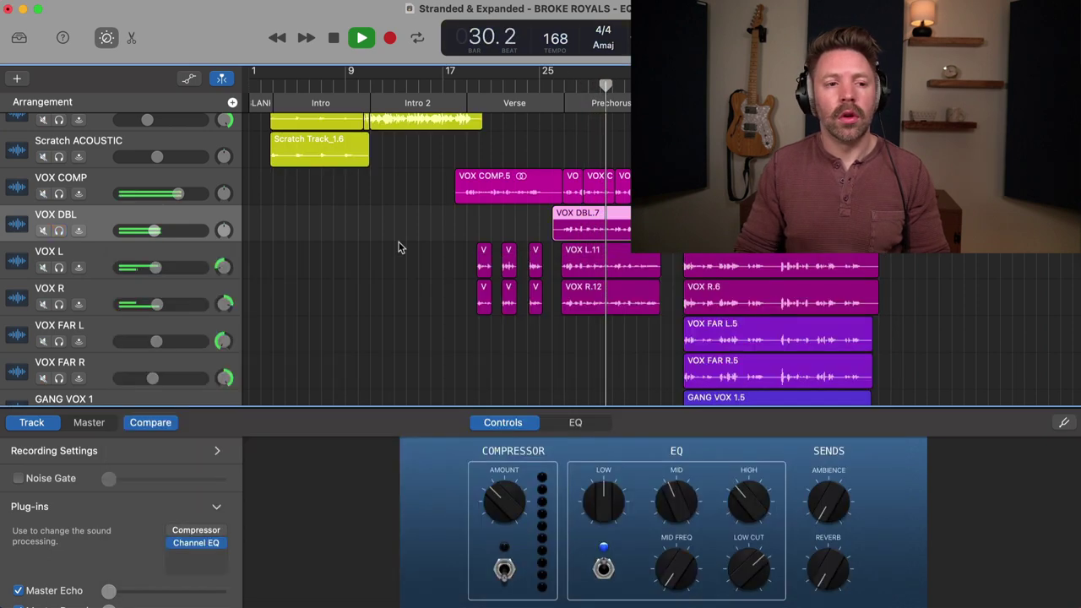
left_click(423, 263)
key("s")
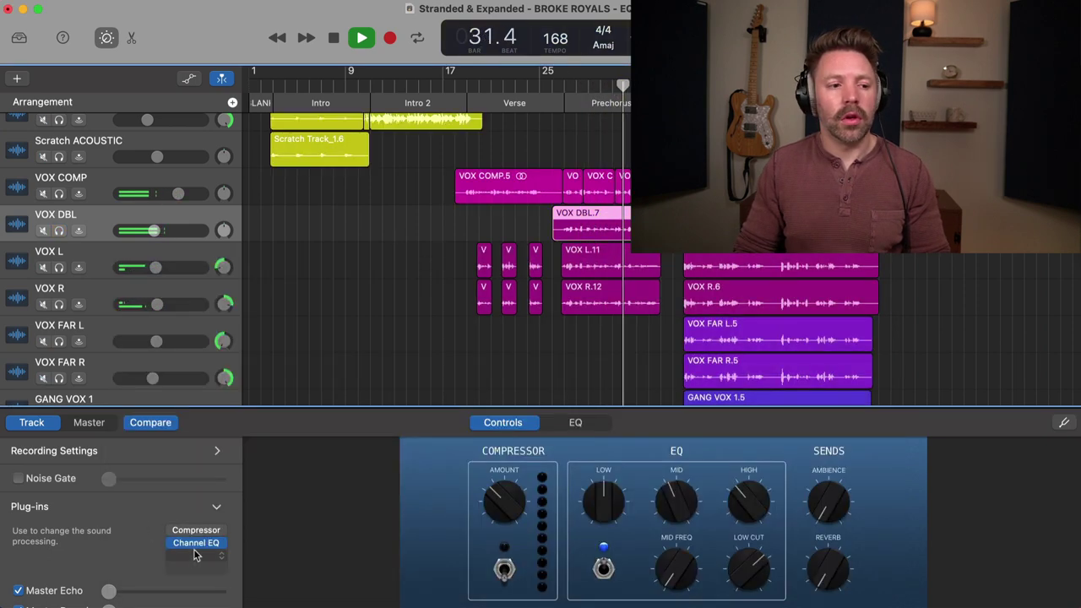
key("space")
left_click(196, 542)
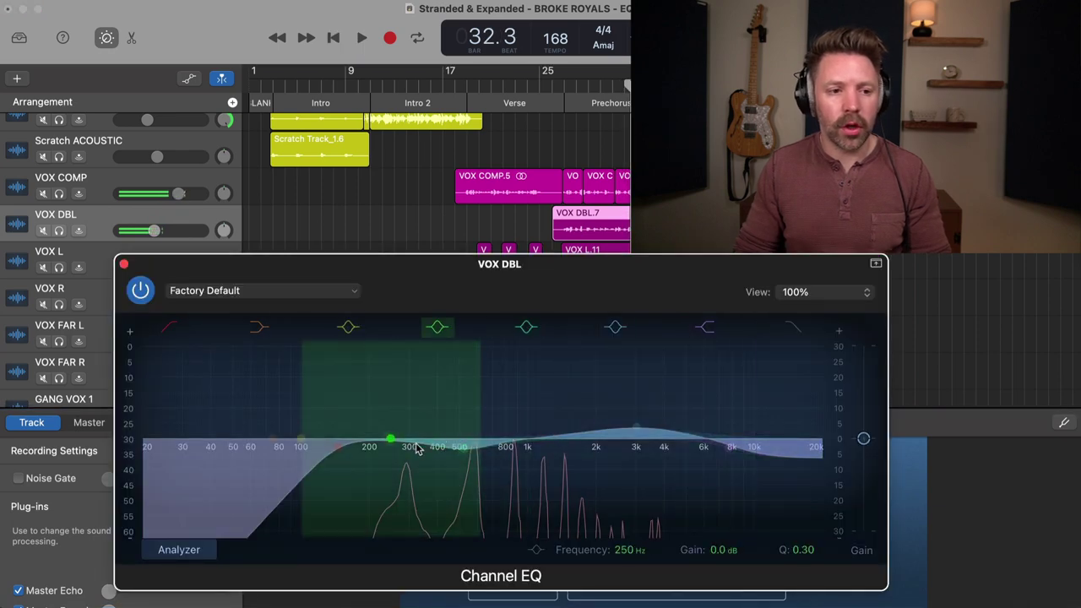
Solo VOX DBL again and compare the finished EQ curve bypassed and on during playback
key("s")
key("space")
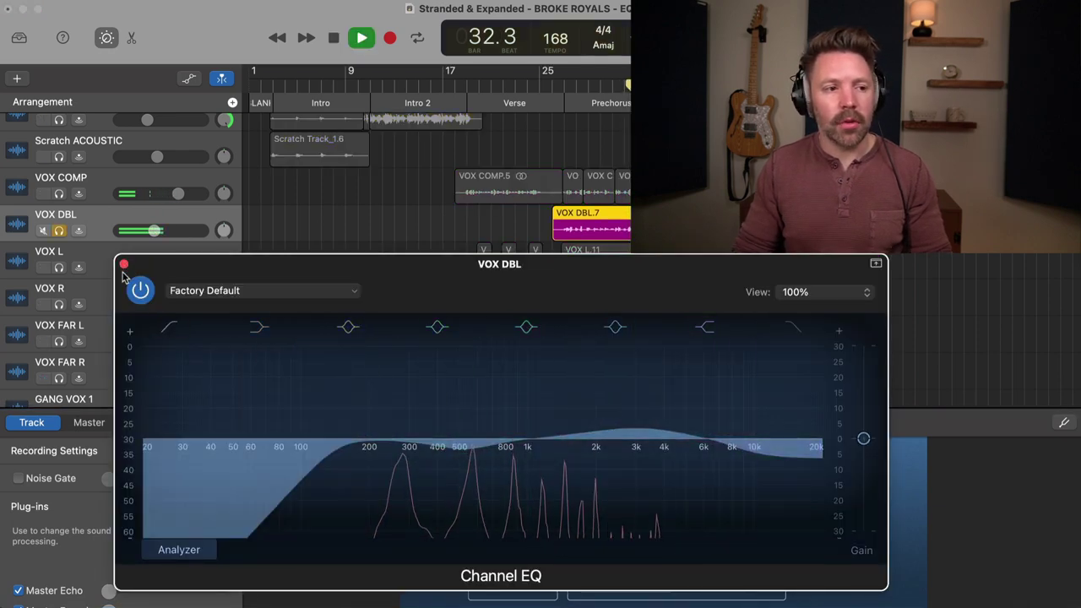
left_click(140, 289)
left_click(140, 290)
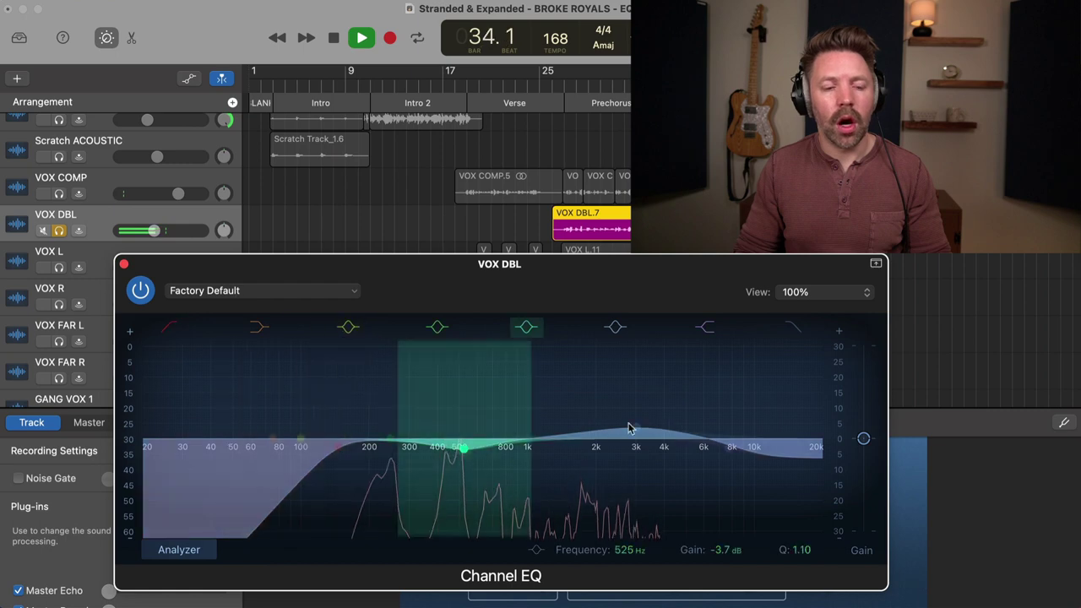
Stop playback, raise the VOX DBL EQ's output gain to +0.6 dB, and close the EQ
key("space")
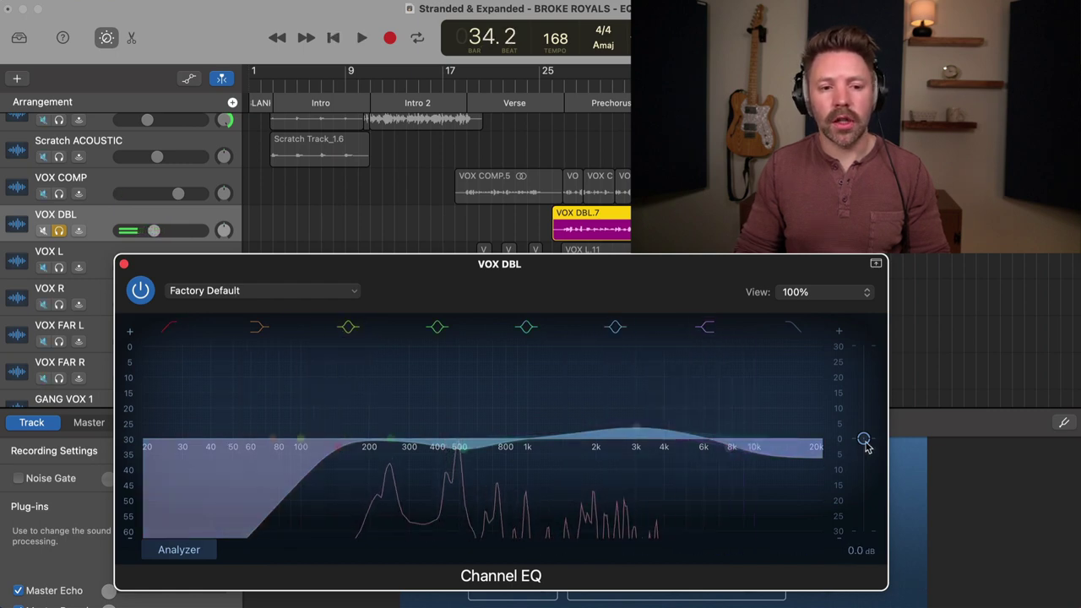
scroll(865, 441, "up", 1)
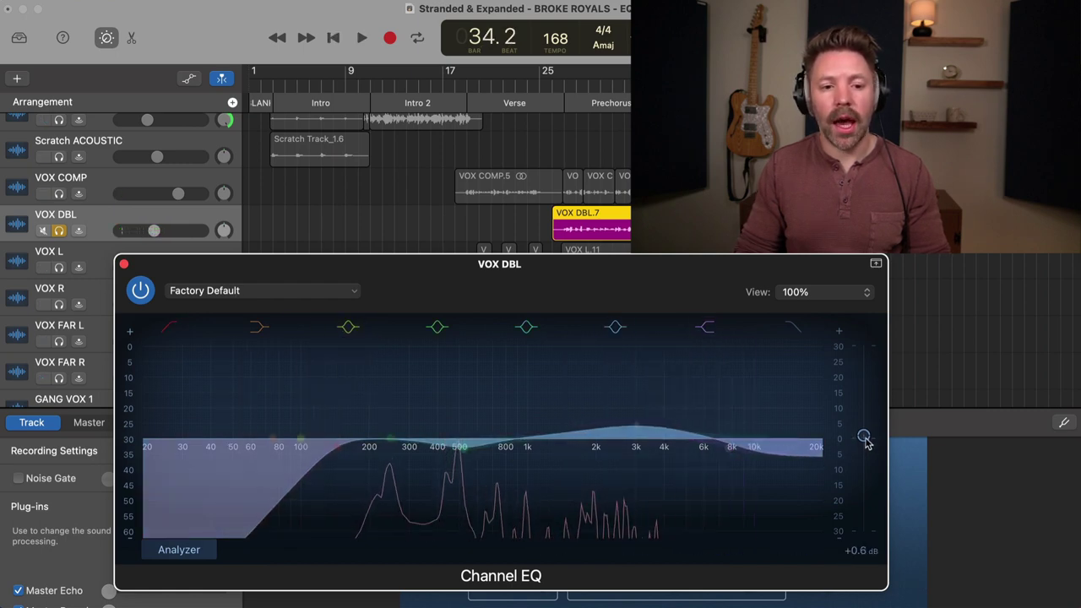
left_click(125, 266)
Select the VOX L track and open its Channel EQ
left_click(98, 258)
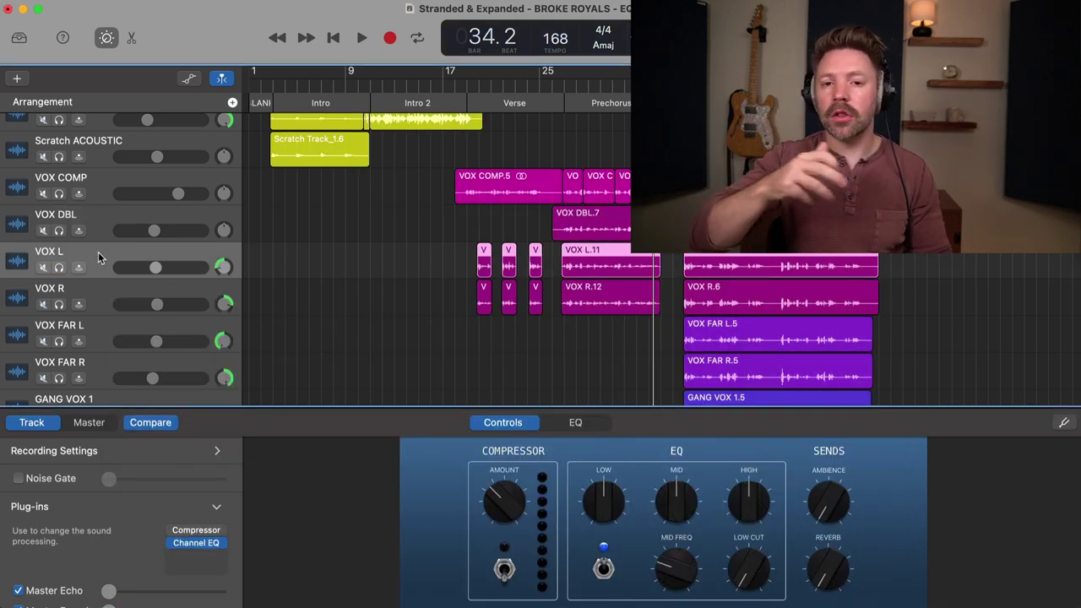
left_click(203, 547)
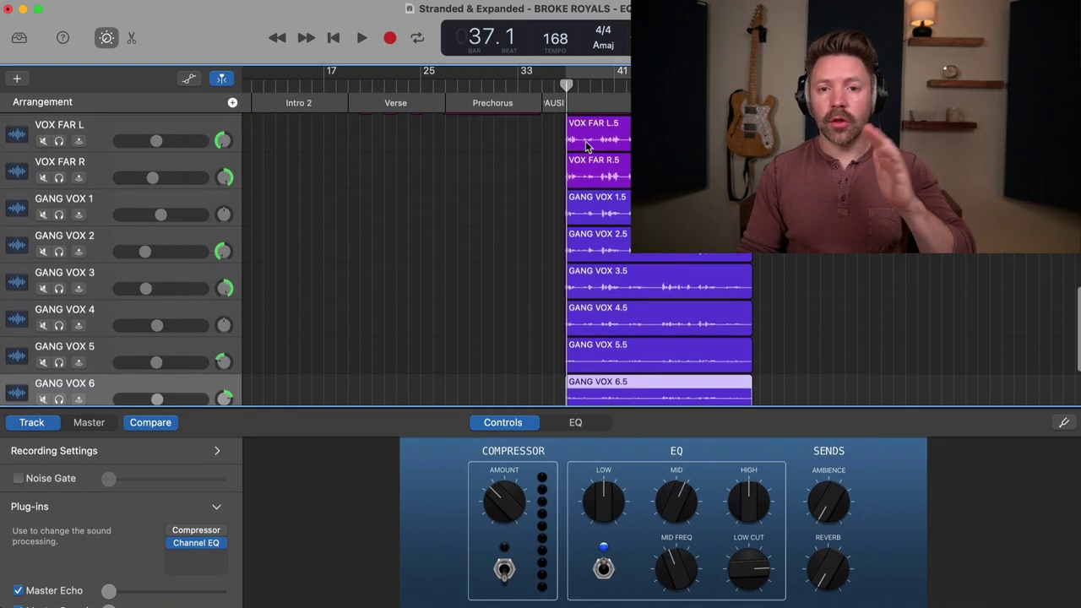
Select the STATIC MIX track at the end of the track list and solo it for reference listening
scroll(283, 300, "down", 5)
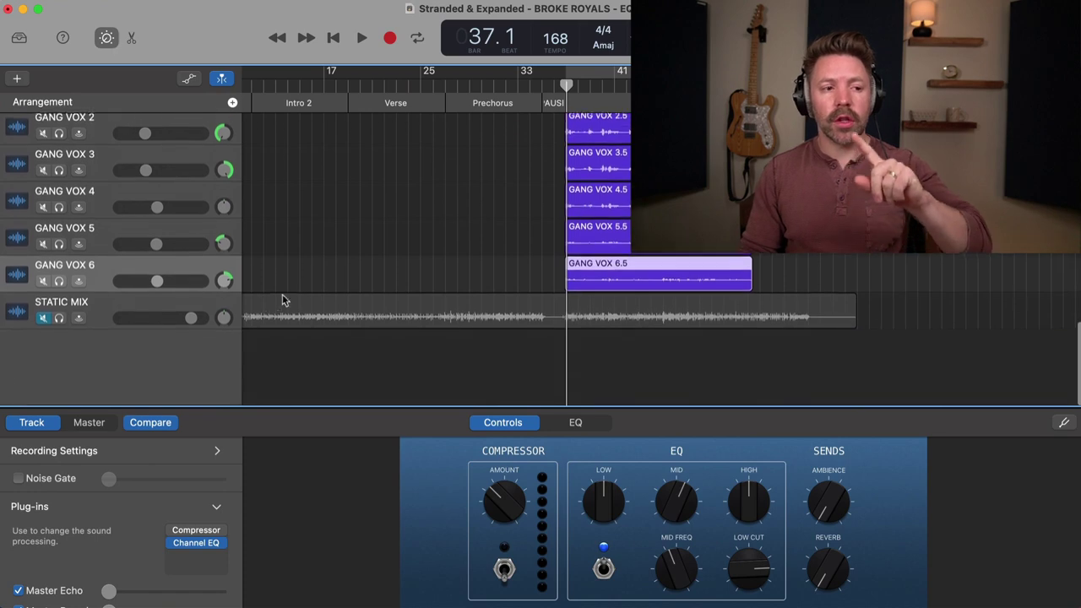
left_click(177, 315)
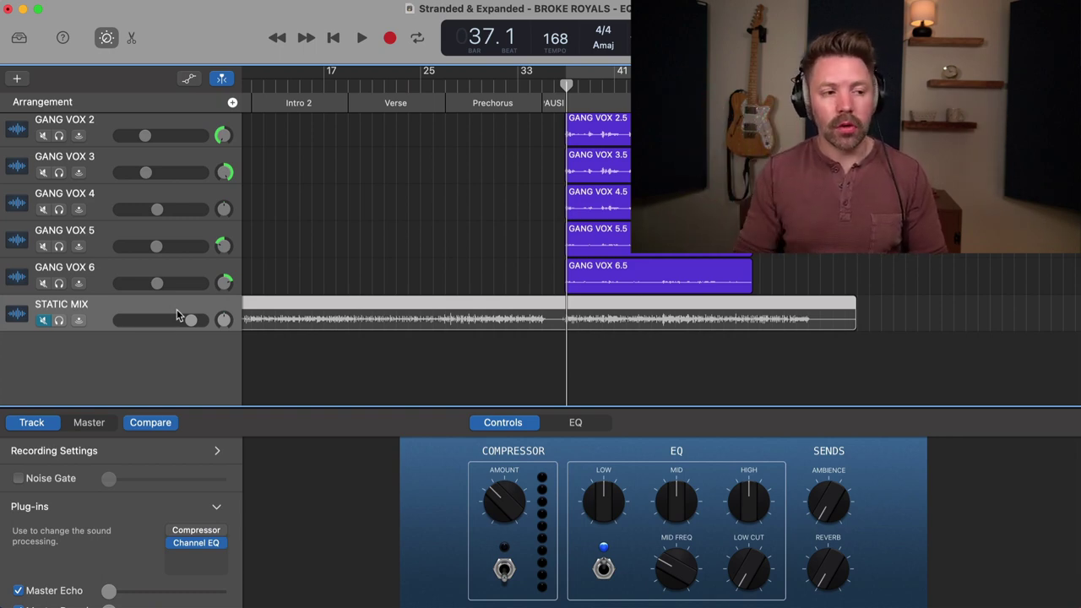
left_click(59, 321)
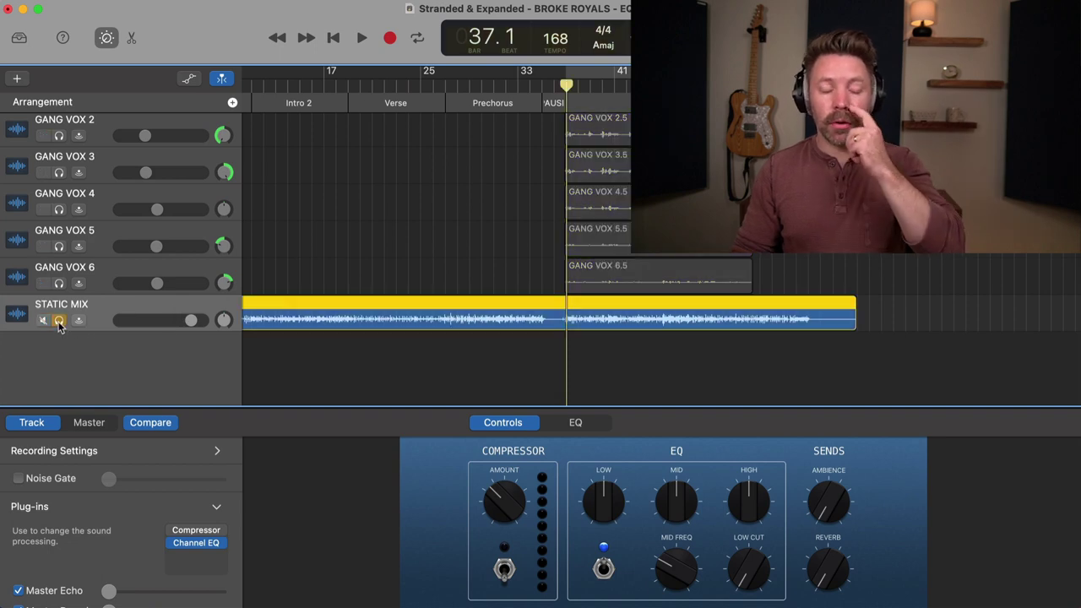
left_click(59, 321)
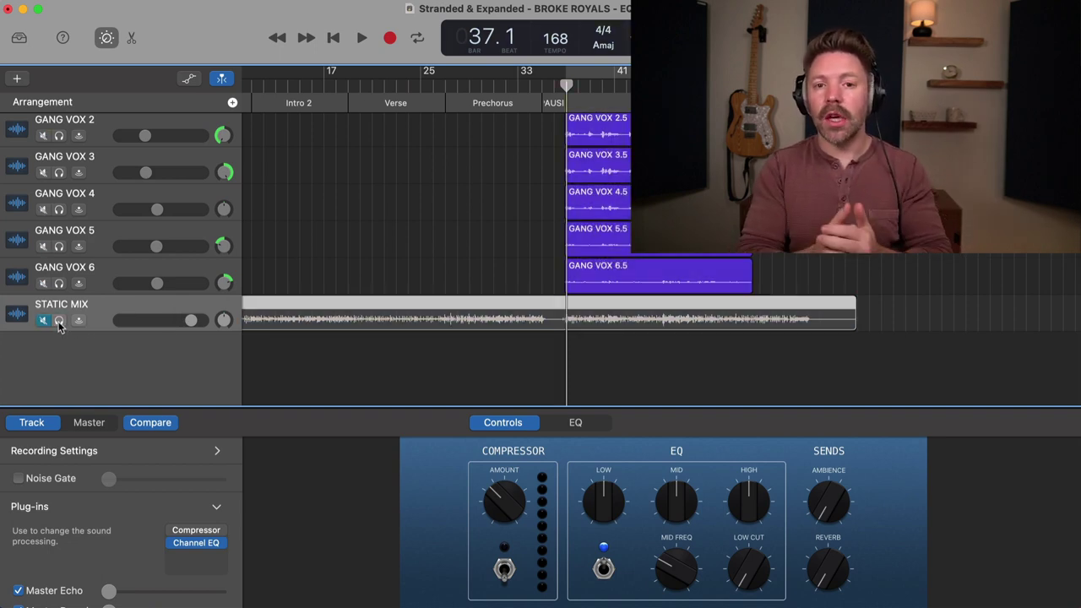
left_click(59, 321)
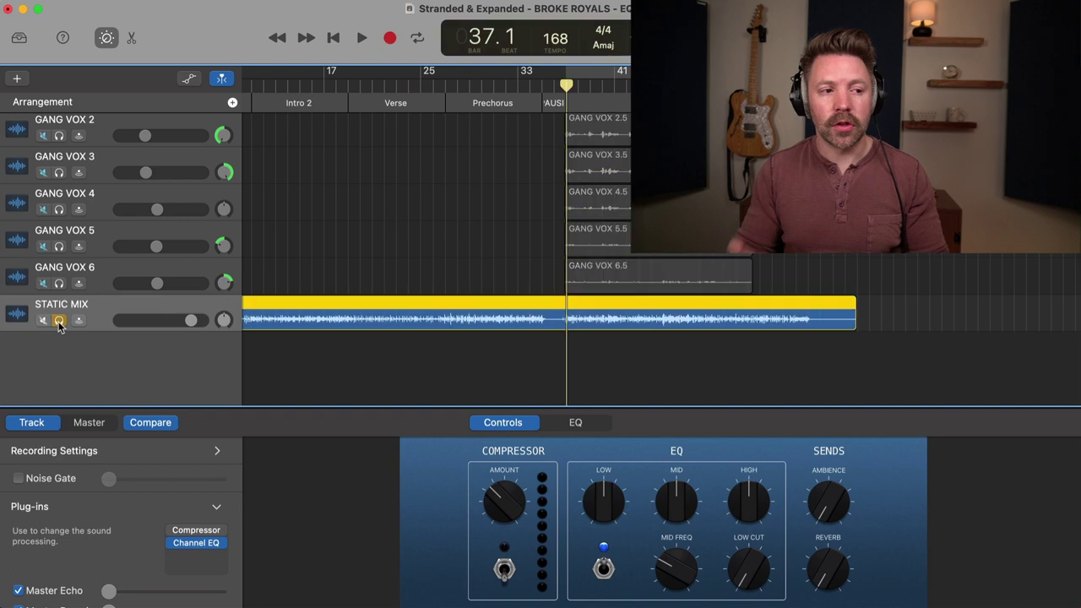
Play the song from bar 37, alternating between the soloed STATIC MIX and the equalized tracks to compare them, and stop playback with STATIC MIX unsoloed
key("space")
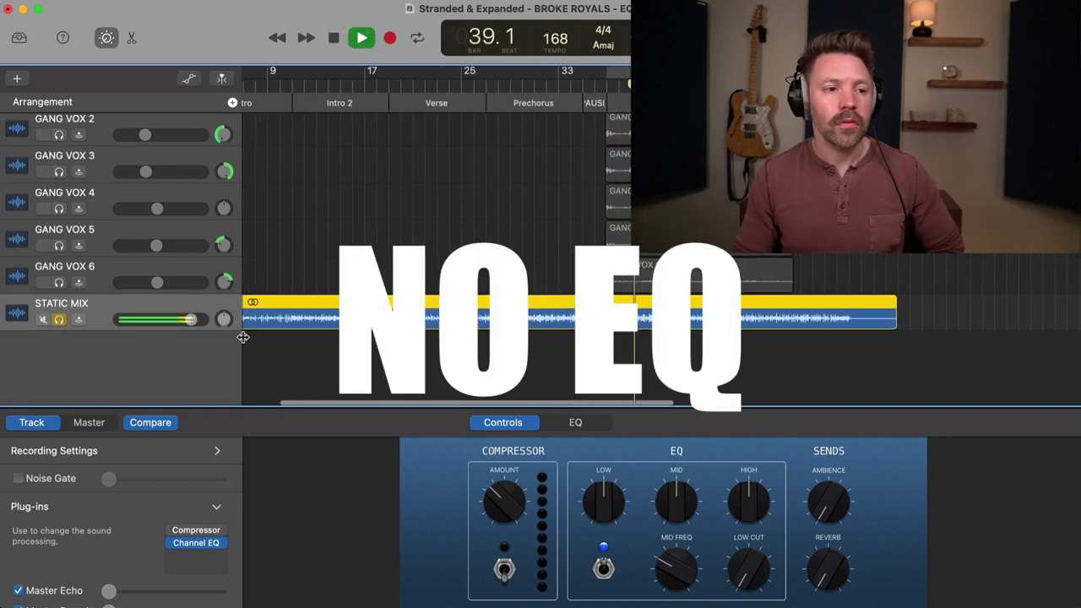
left_click(59, 321)
key("m")
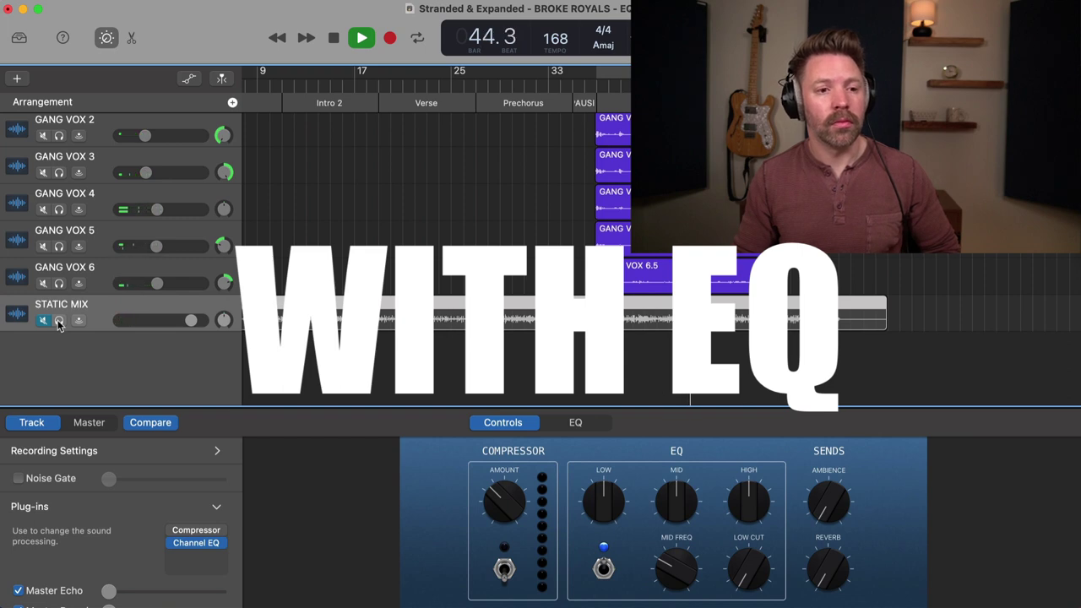
left_click(59, 321)
key("m")
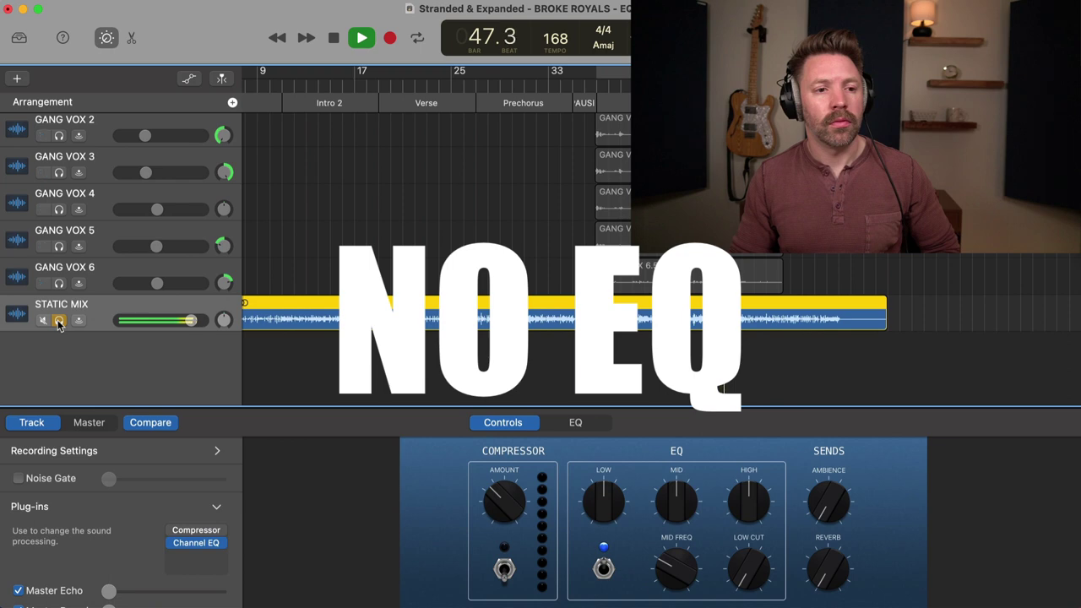
left_click(59, 321)
key("m")
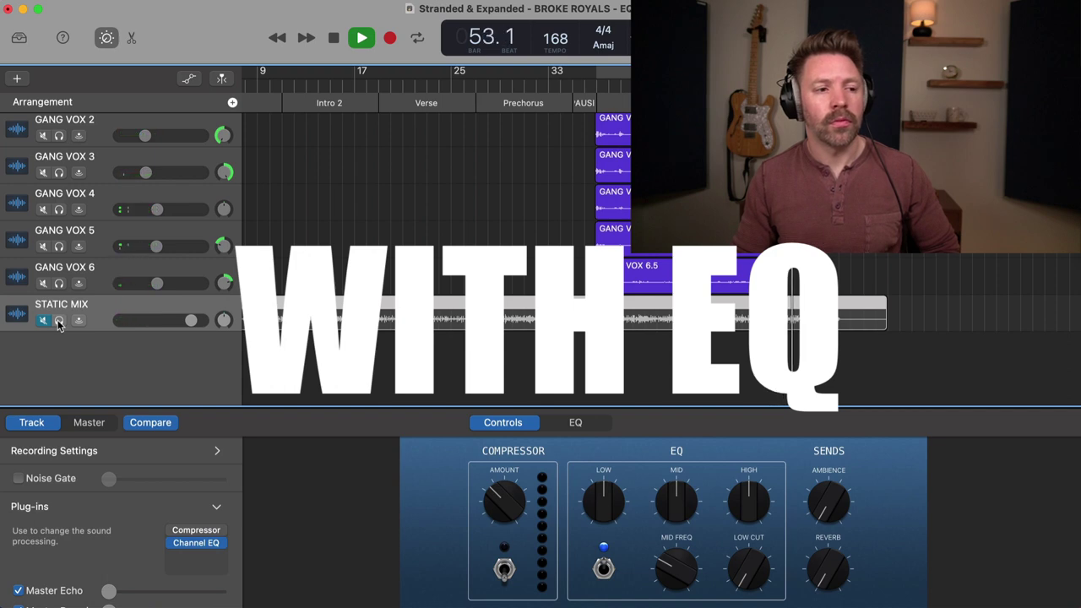
left_click(60, 321)
key("m")
left_click(59, 321)
key("m")
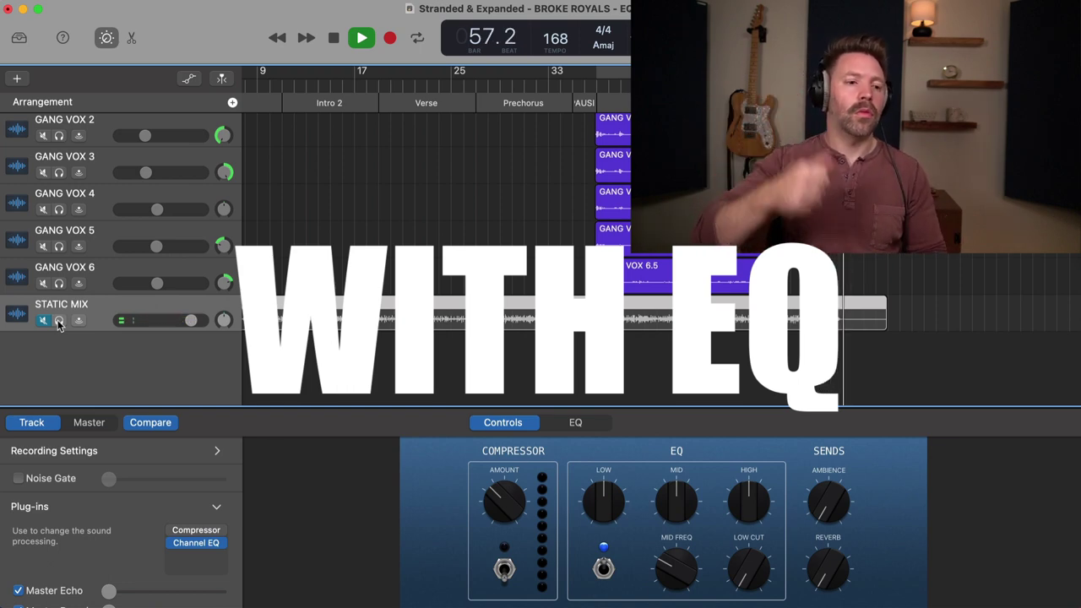
key("space")
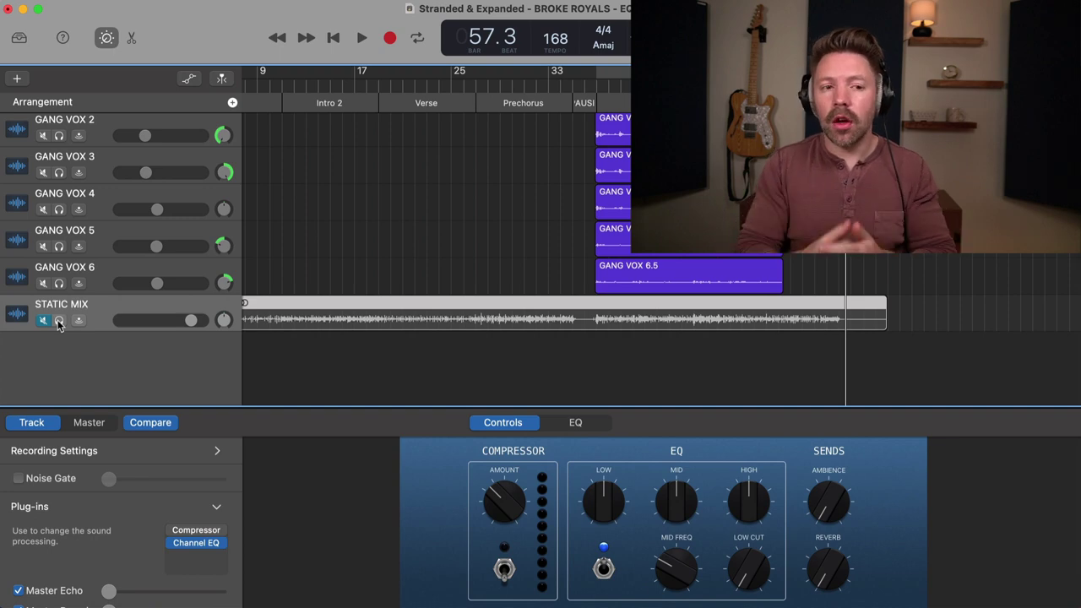
Look back over the vocal, acoustic and guitar tracks and return the playhead to bar 37
scroll(412, 243, "up", 10)
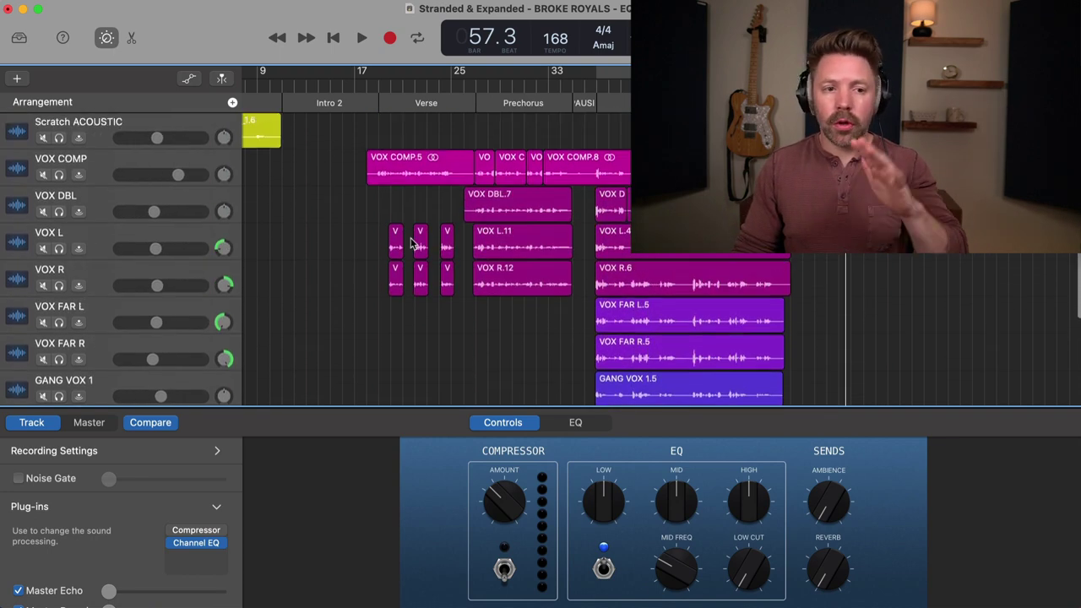
scroll(411, 243, "down", 1)
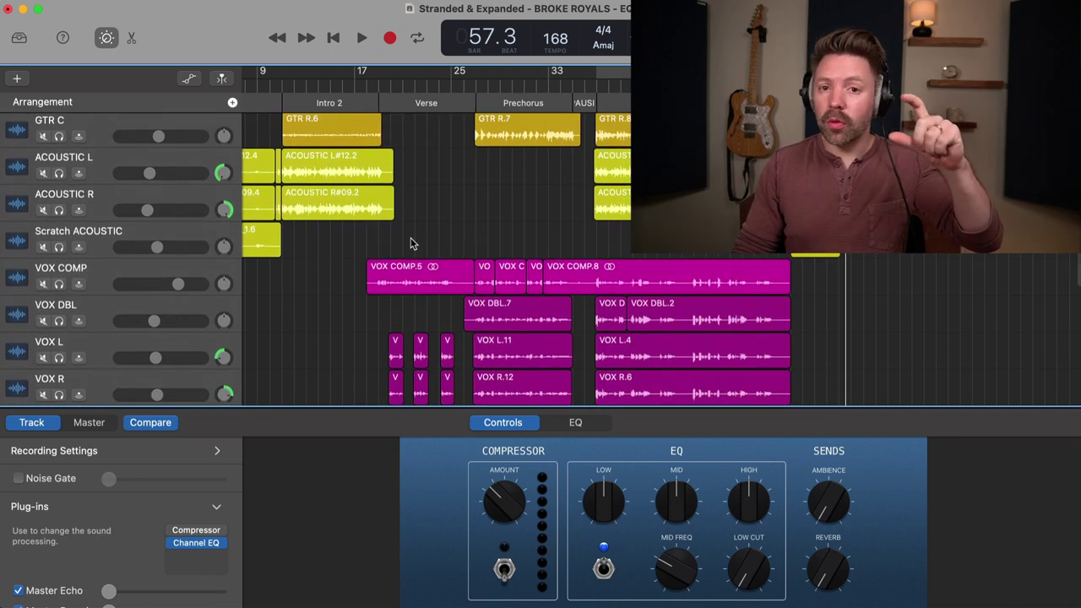
scroll(410, 241, "down", 3)
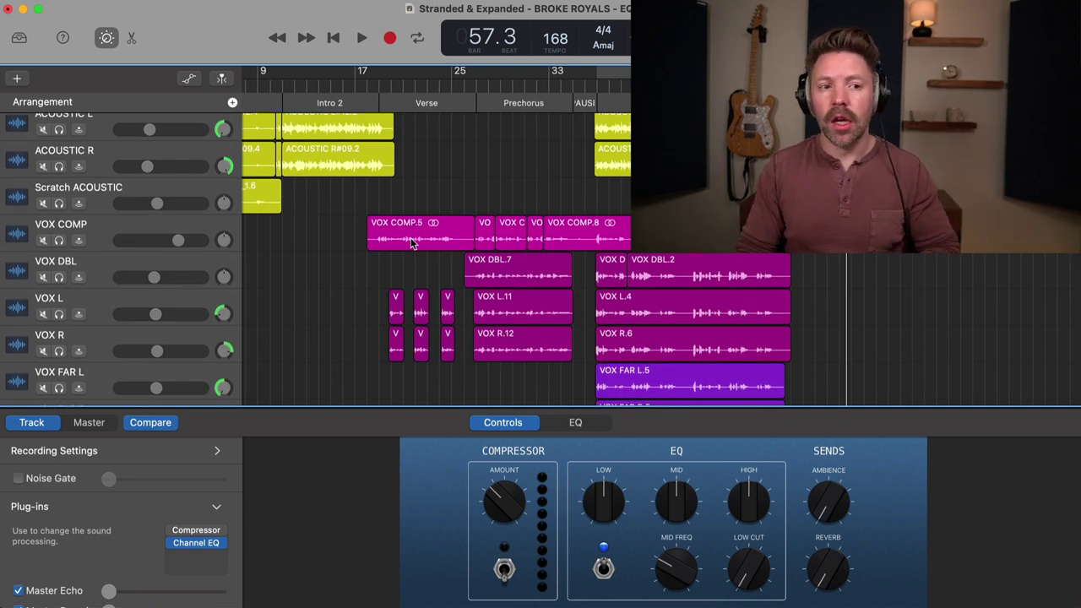
scroll(539, 238, "up", 5)
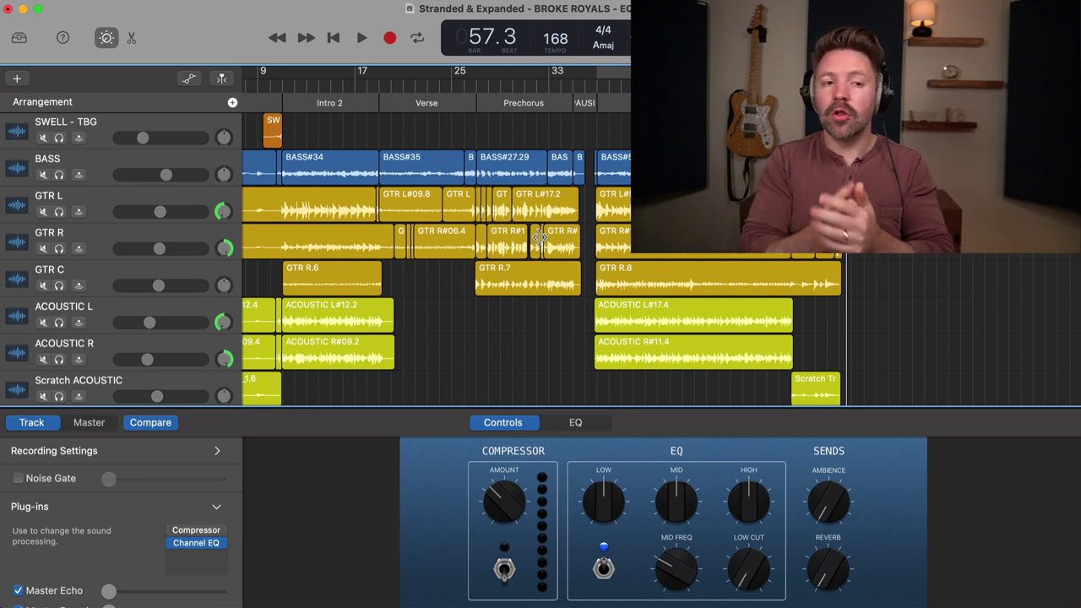
left_click(594, 82)
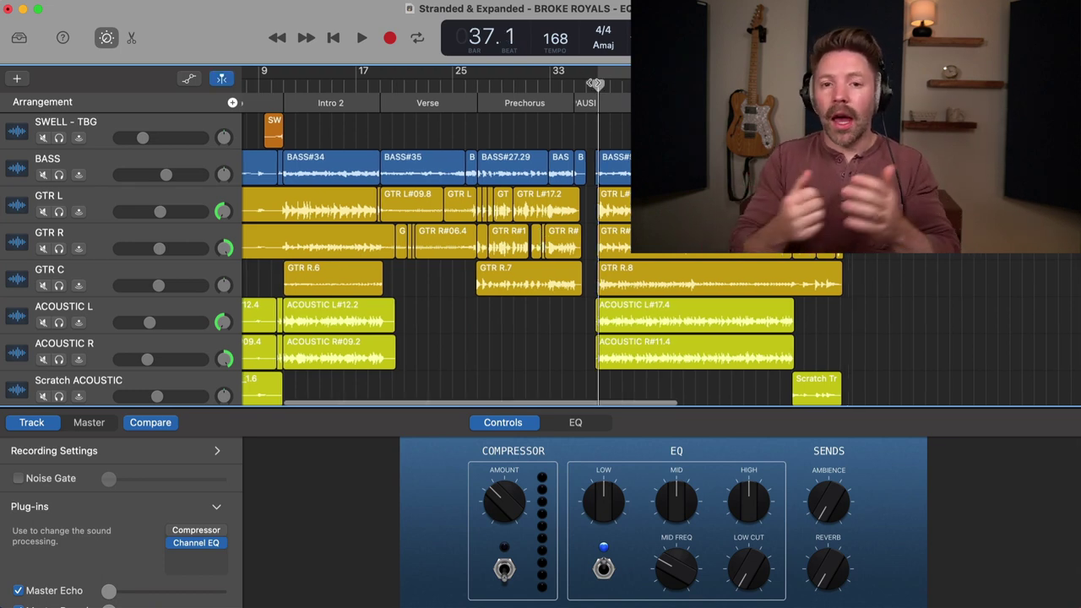